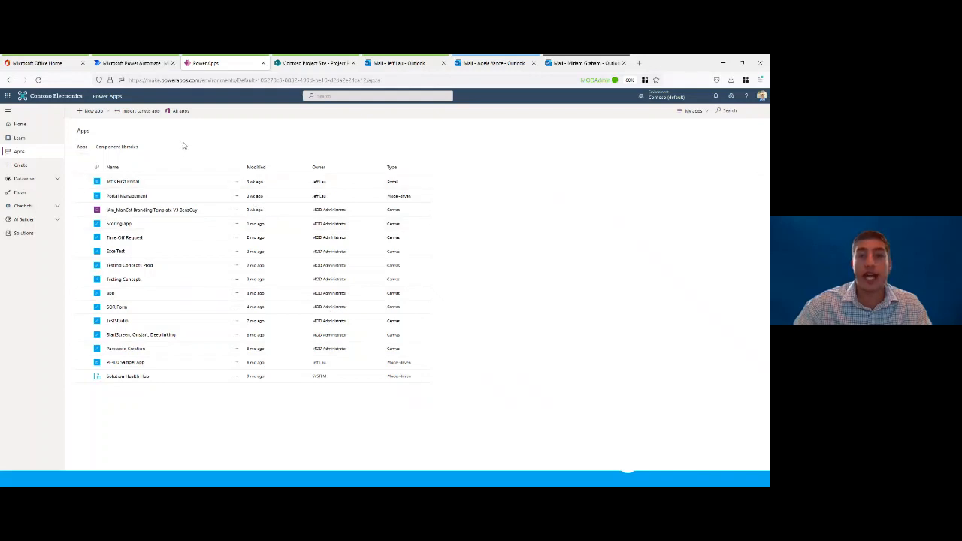
# Step: Create a blank canvas app named "Contoso Project Form" in the Phone format
pyautogui.click(93, 113)
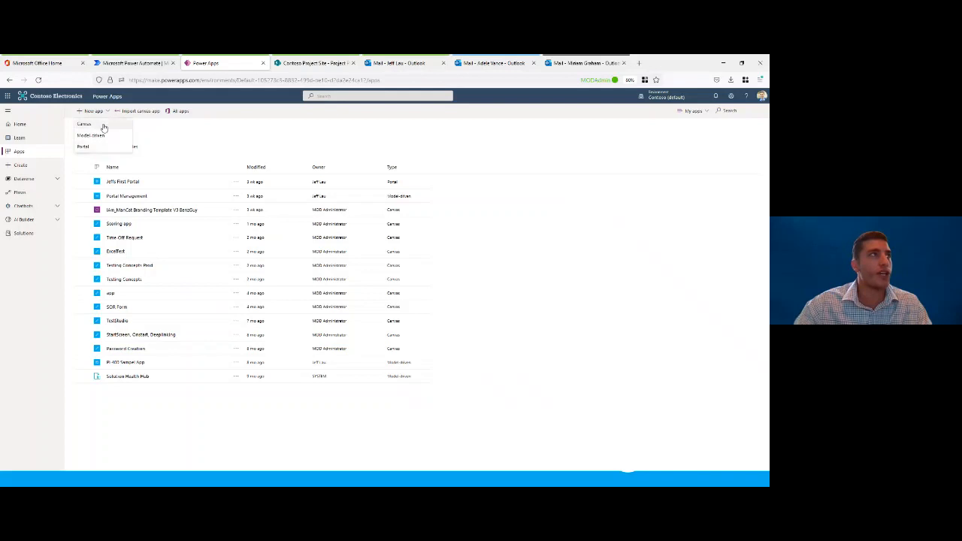
pyautogui.click(98, 125)
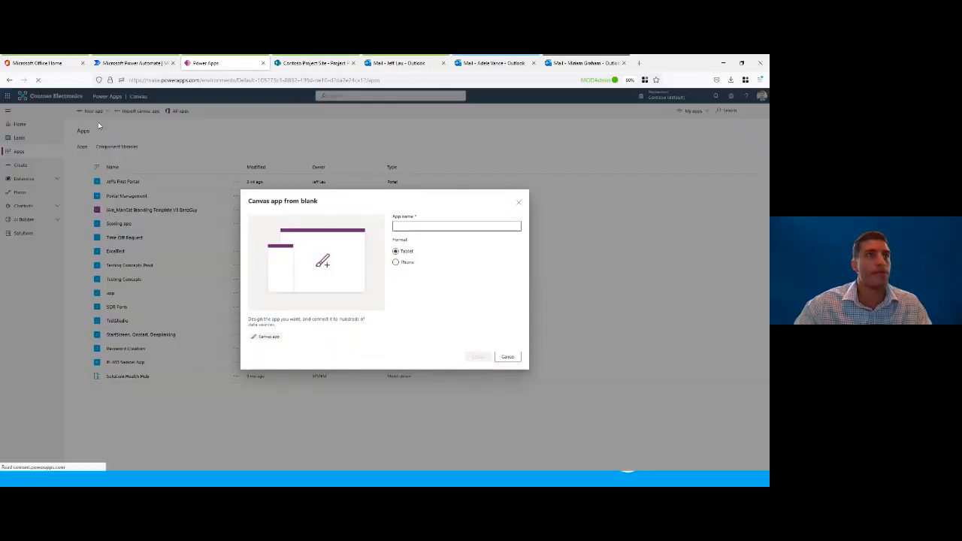
pyautogui.click(403, 226)
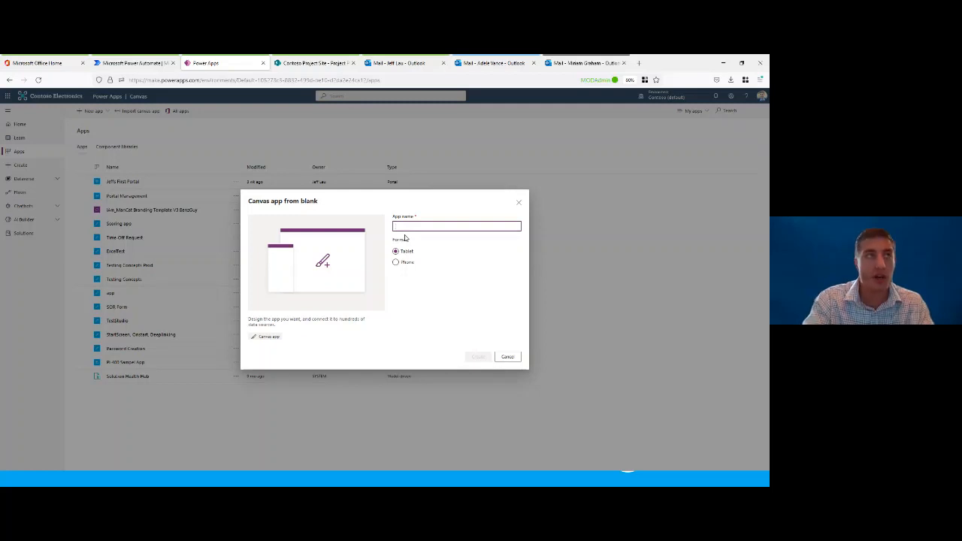
pyautogui.write('Contoso')
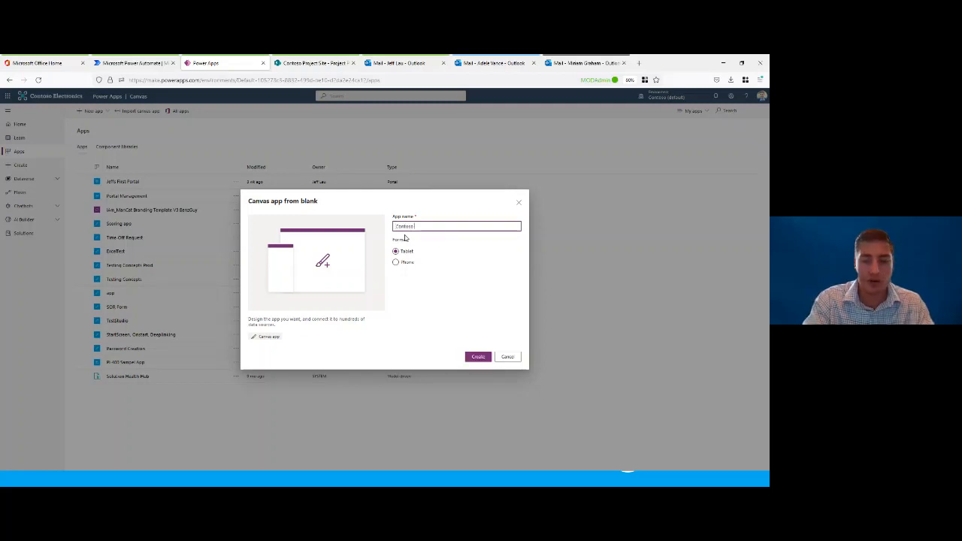
pyautogui.write(' Project')
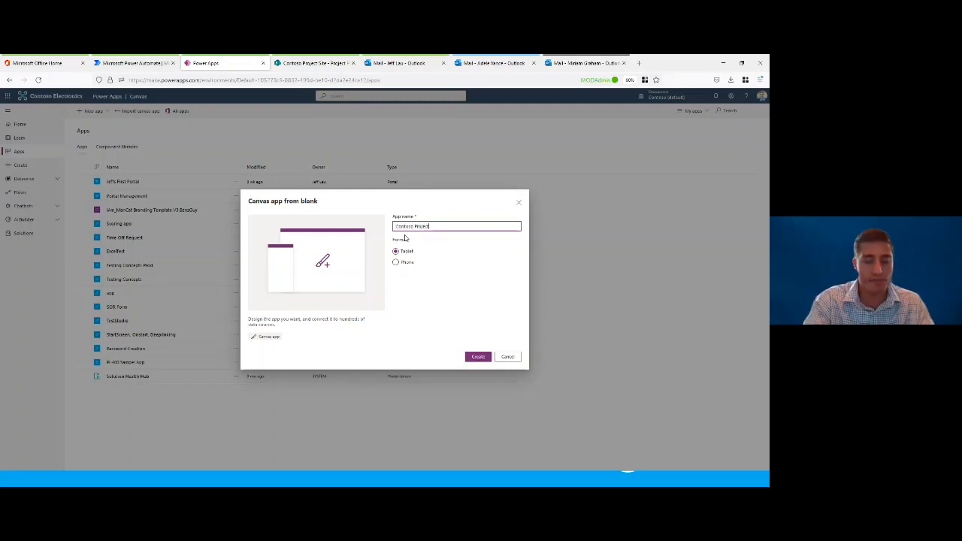
pyautogui.write(' Form')
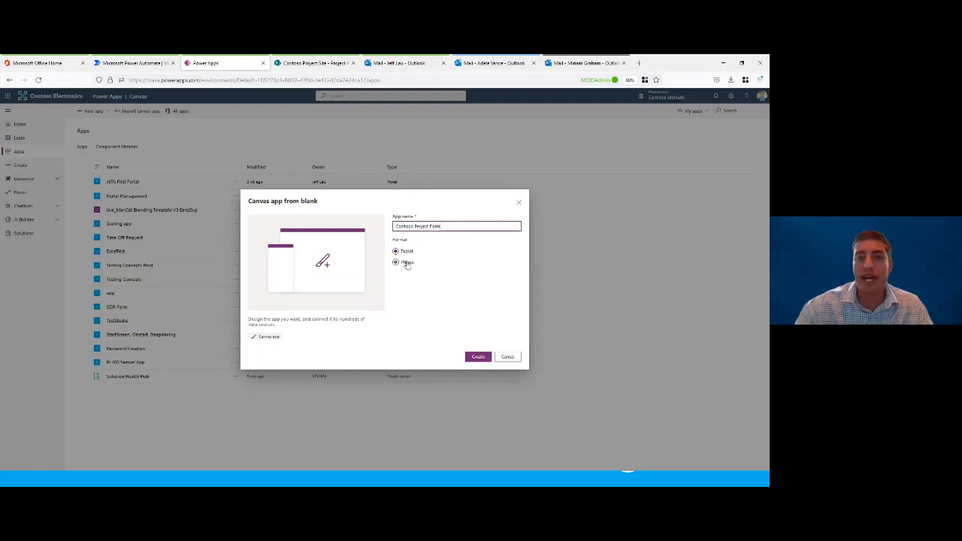
pyautogui.click(406, 264)
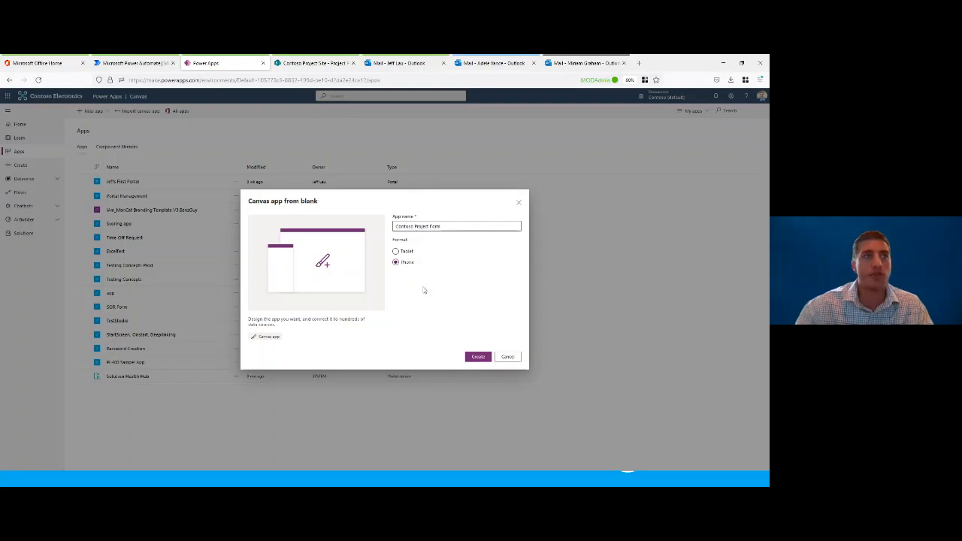
pyautogui.click(477, 358)
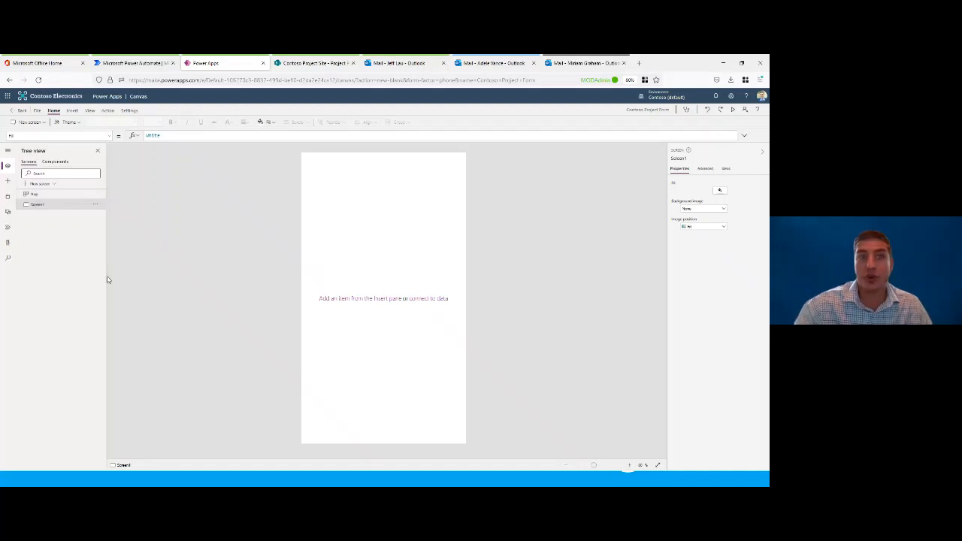
# Step: Rename the app's only screen as MainScreen
pyautogui.doubleClick(44, 206)
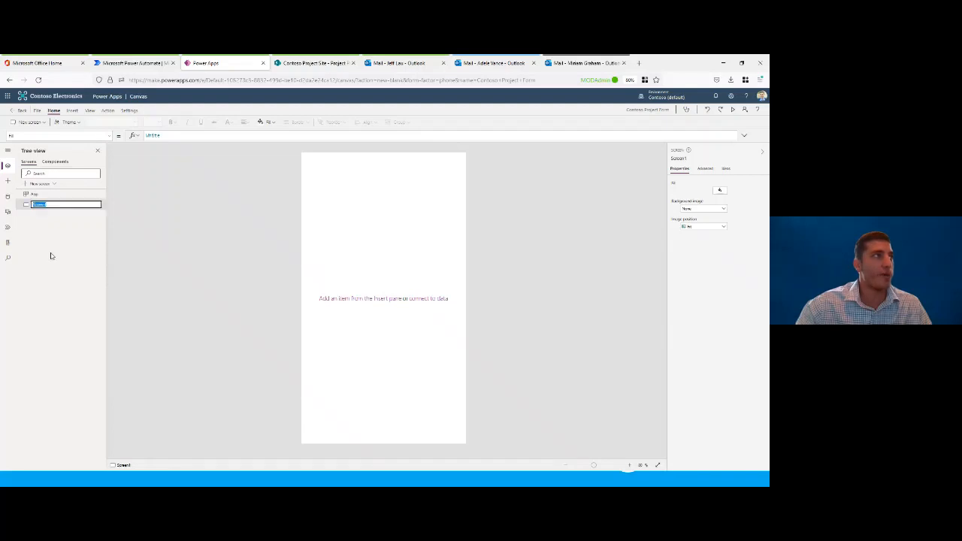
pyautogui.write('Main')
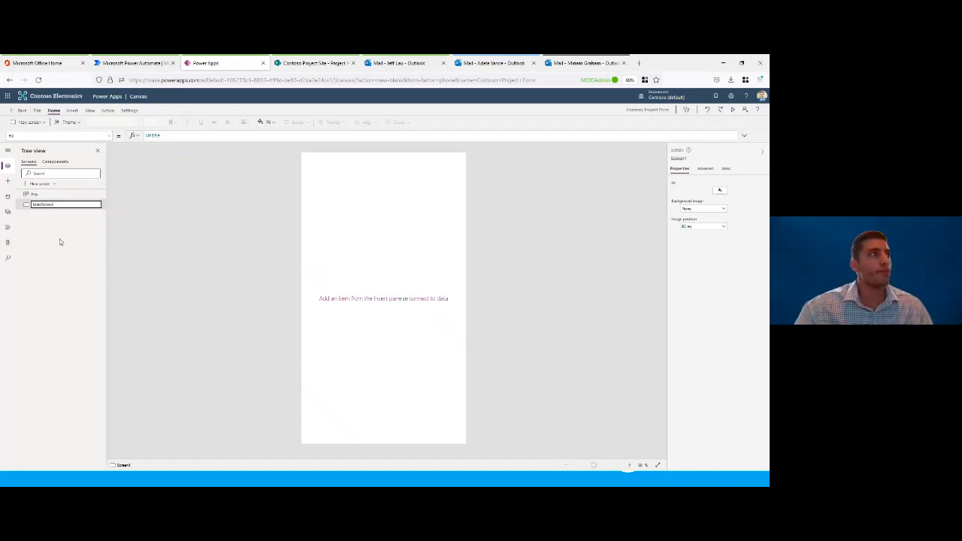
pyautogui.press('Return')
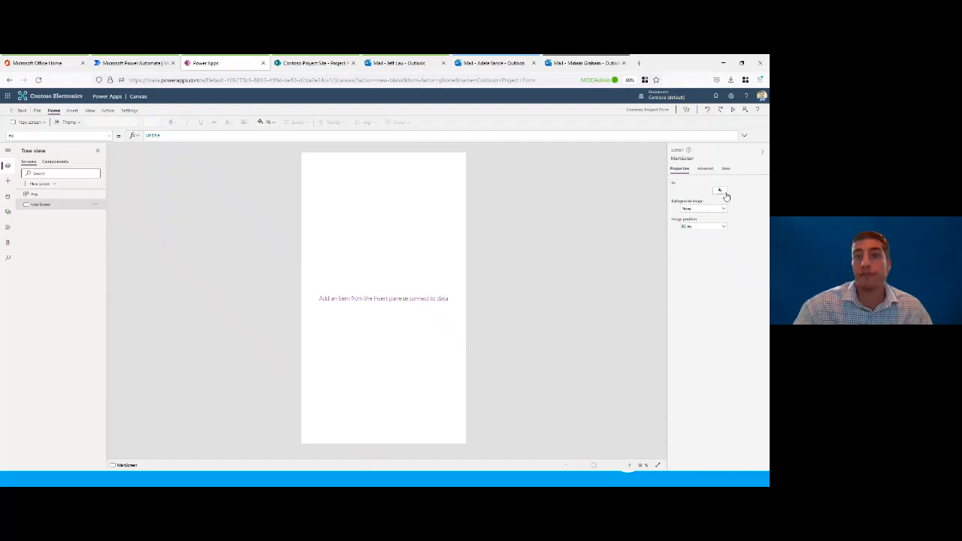
# Step: Set the fill colour of MainScreen to a light blue from the theme colours
pyautogui.click(720, 192)
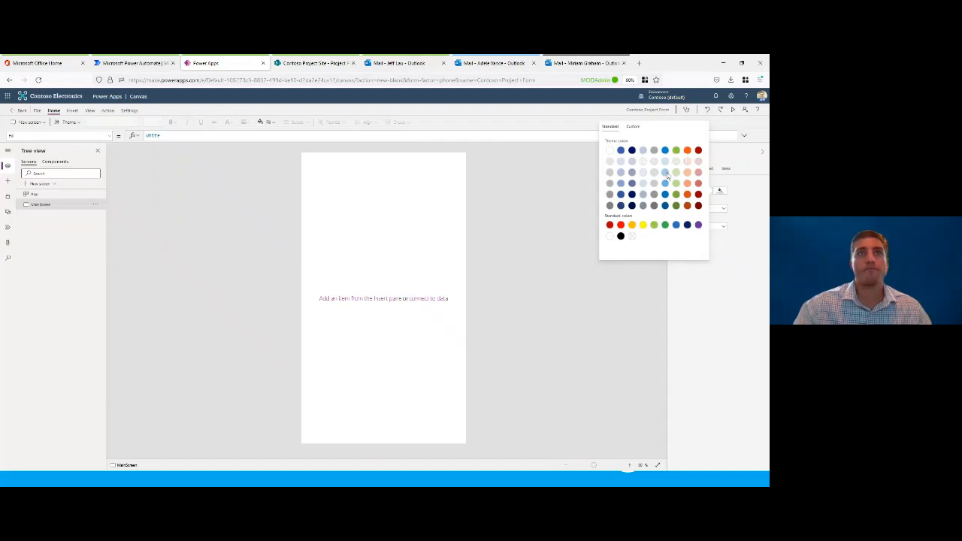
pyautogui.click(666, 176)
pyautogui.click(738, 211)
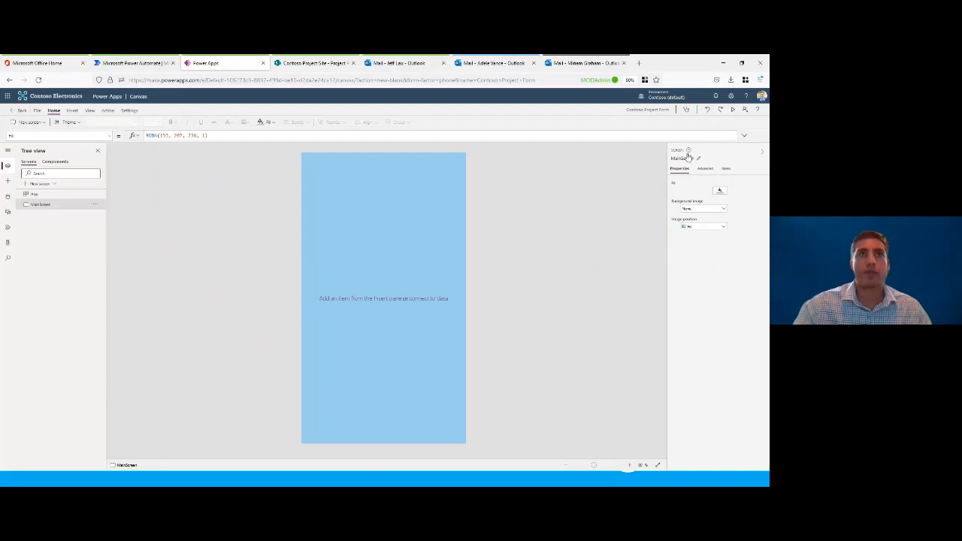
pyautogui.click(701, 209)
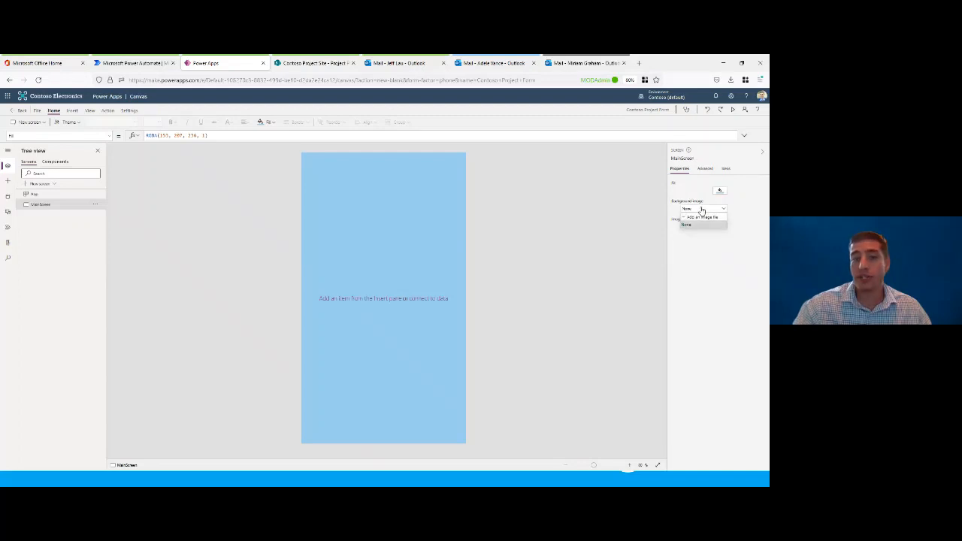
pyautogui.click(706, 225)
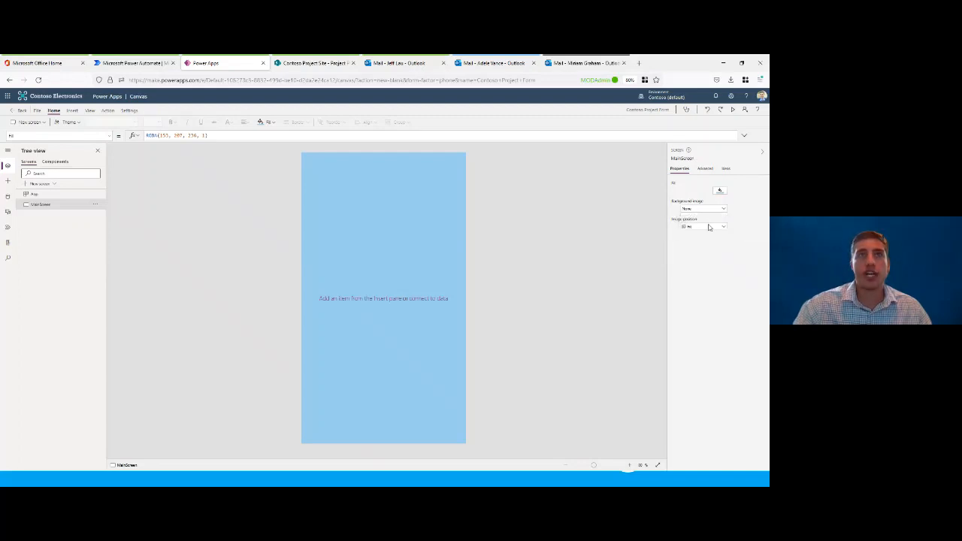
pyautogui.click(702, 227)
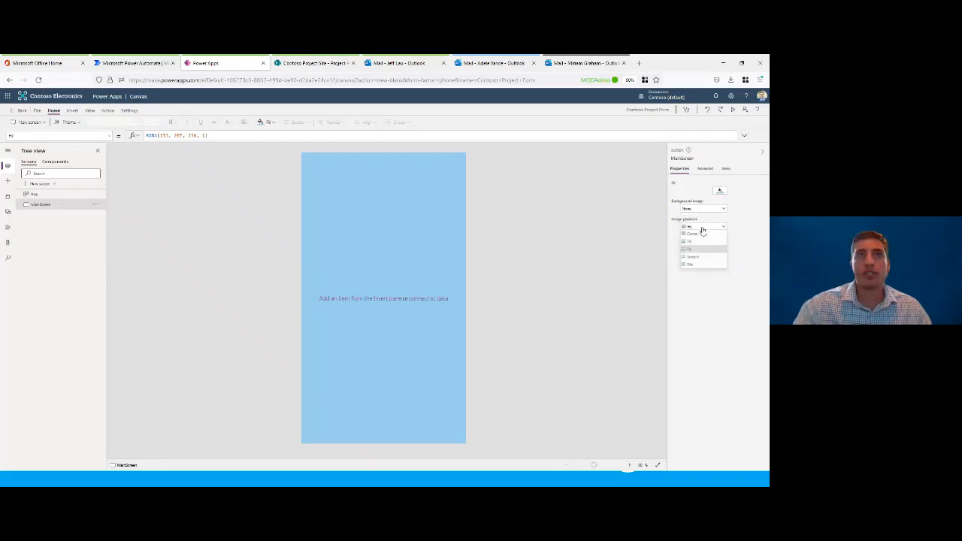
pyautogui.click(742, 215)
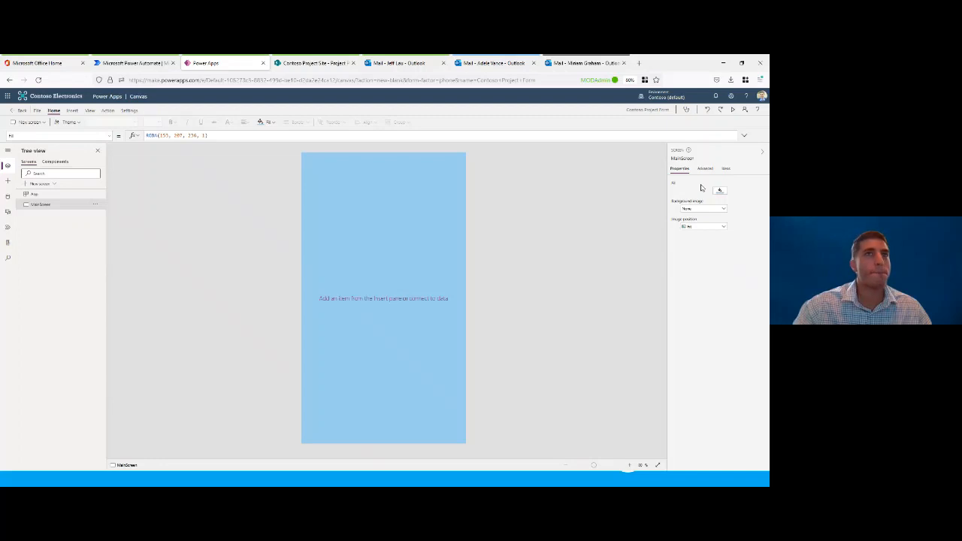
# Step: Insert a text label and stretch it across the full width at the top of MainScreen, about 640 wide and 145 high
pyautogui.click(72, 111)
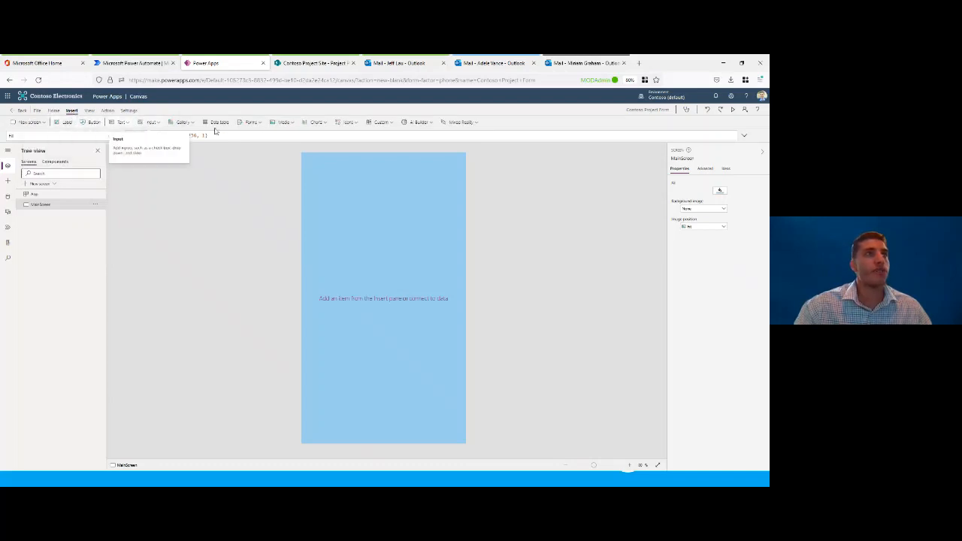
pyautogui.click(66, 123)
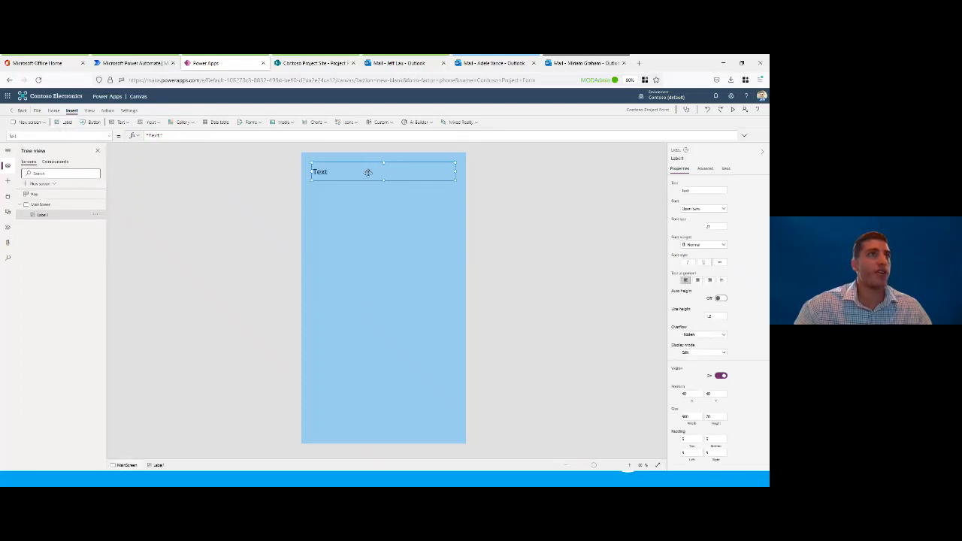
pyautogui.moveTo(375, 170); pyautogui.dragTo(375, 189)
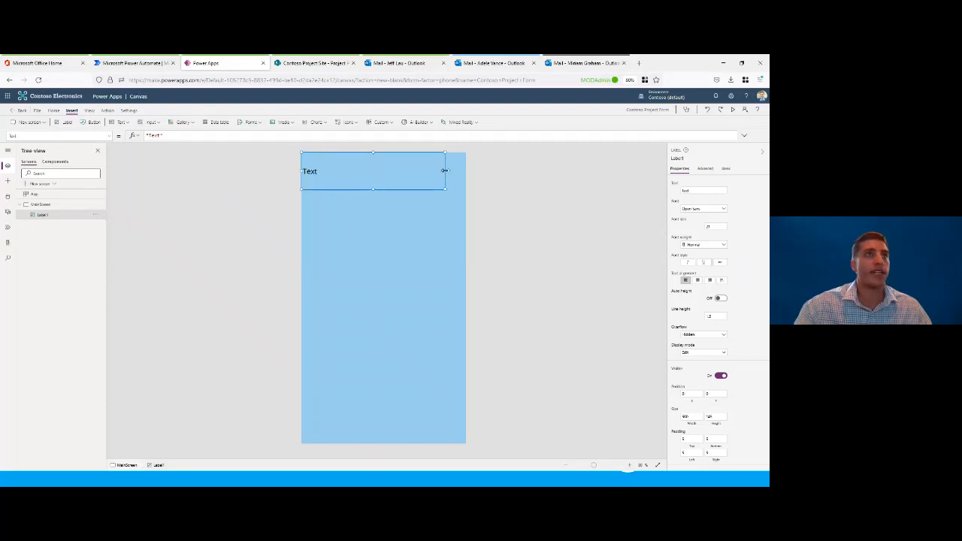
pyautogui.moveTo(444, 170); pyautogui.dragTo(466, 171)
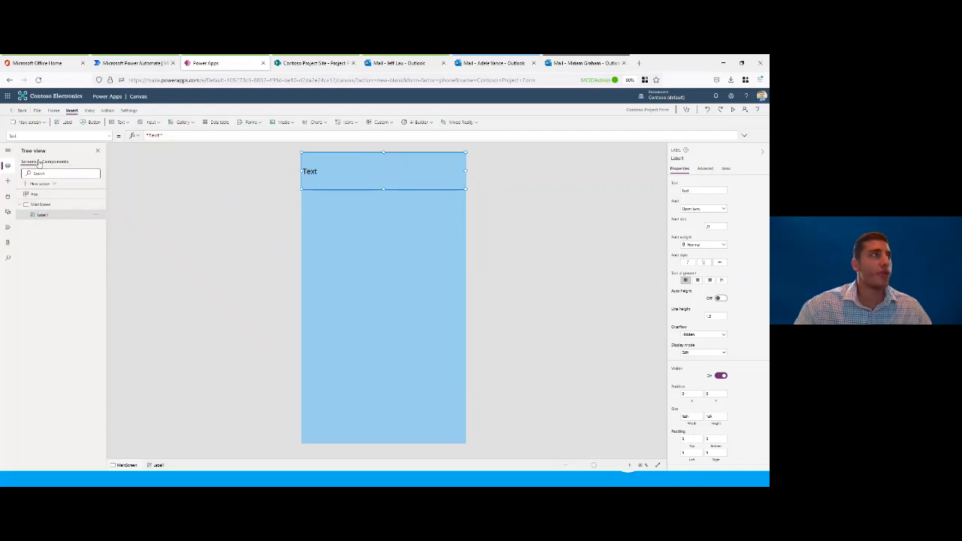
# Step: Rename the new label as lblTitle
pyautogui.doubleClick(45, 217)
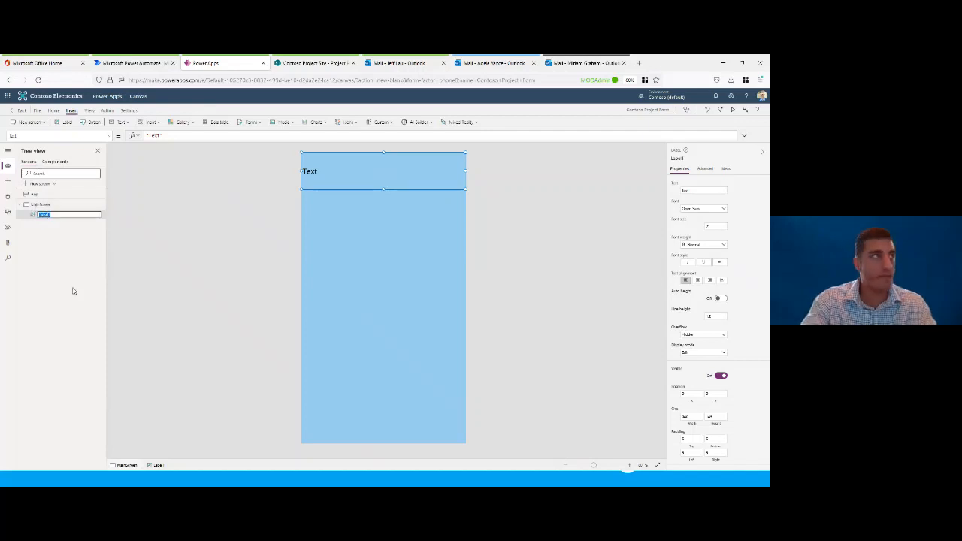
pyautogui.press('BackSpace')
pyautogui.write('lbl')
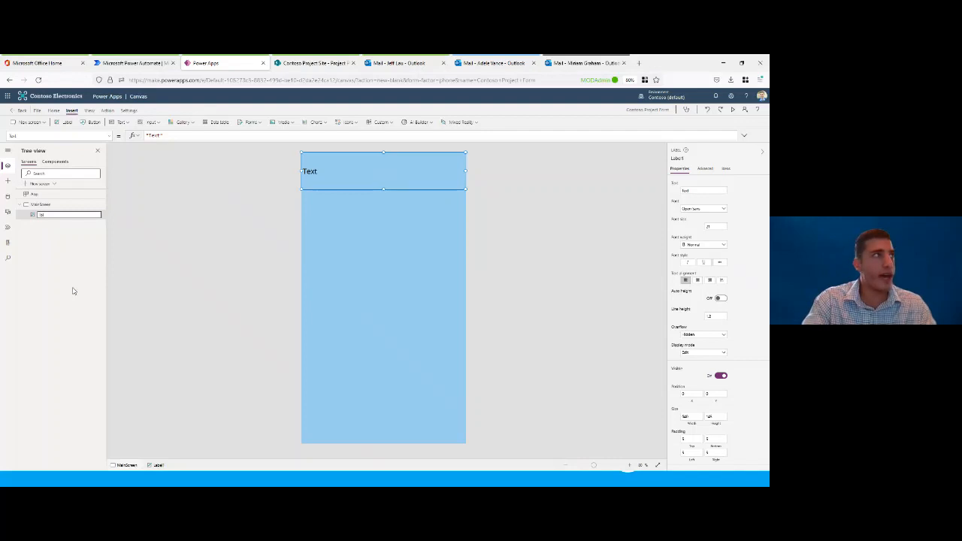
pyautogui.write('T')
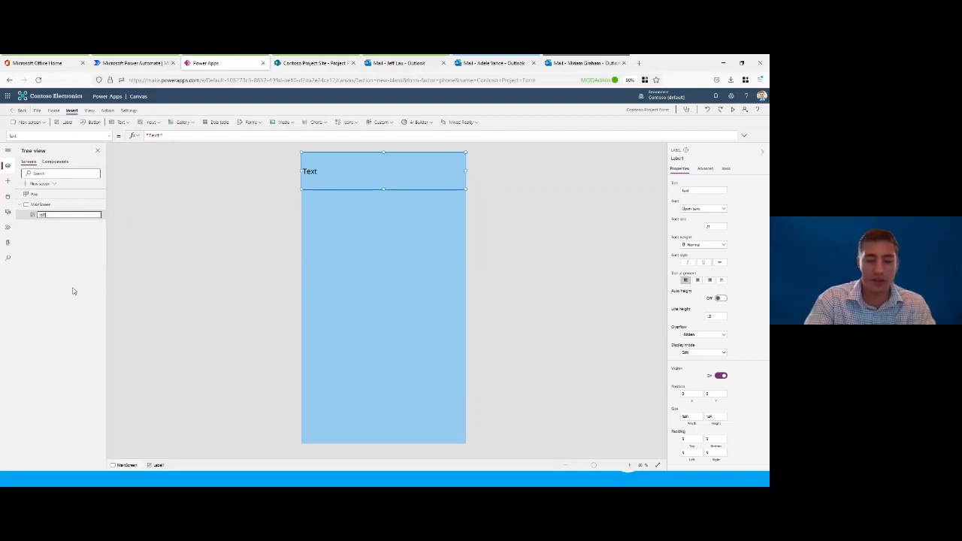
pyautogui.write('itle')
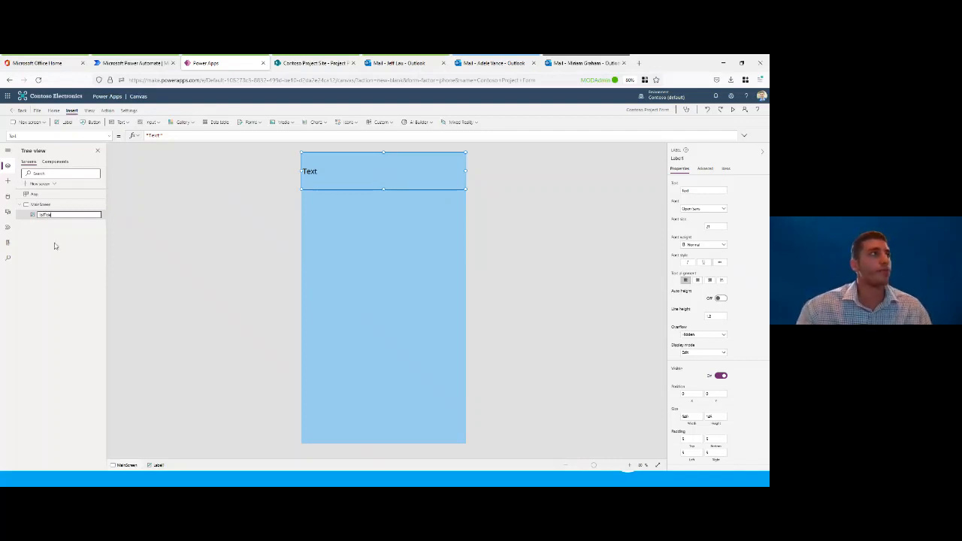
pyautogui.press('Return')
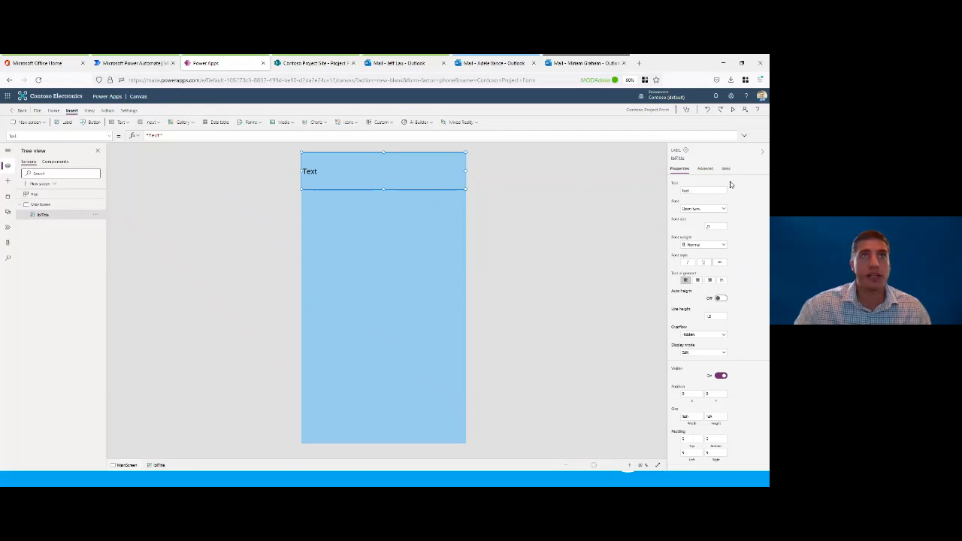
# Step: Set the text of the lblTitle label to "Project Form"
pyautogui.click(705, 191)
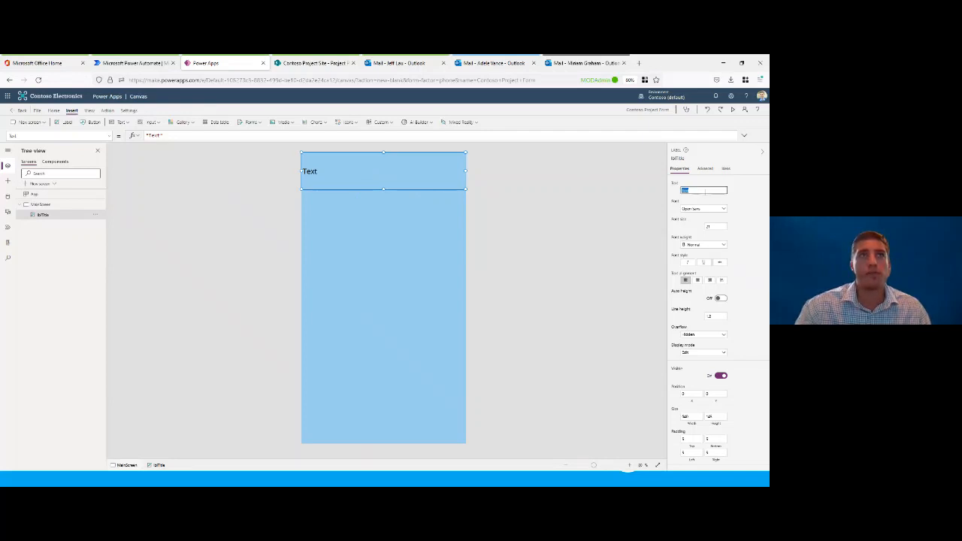
pyautogui.write('P')
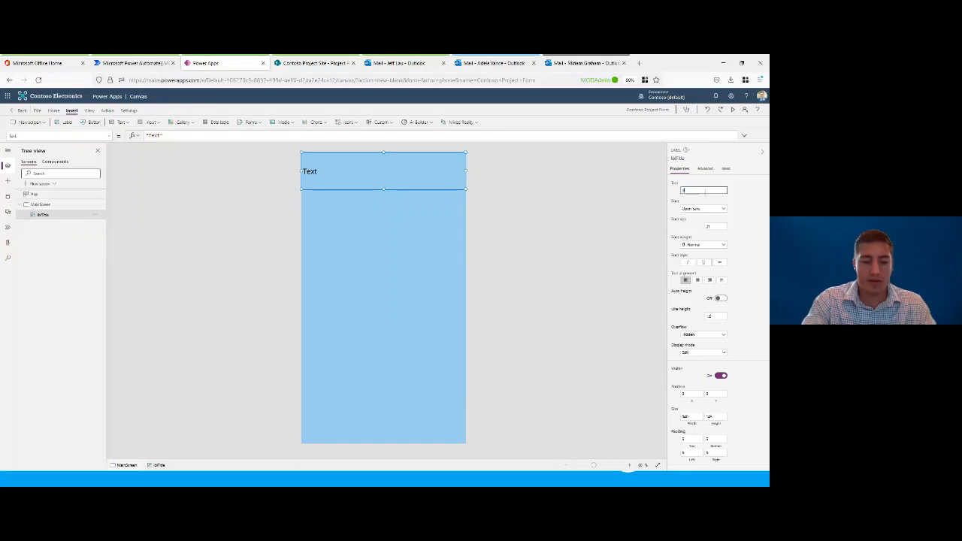
pyautogui.write('roject')
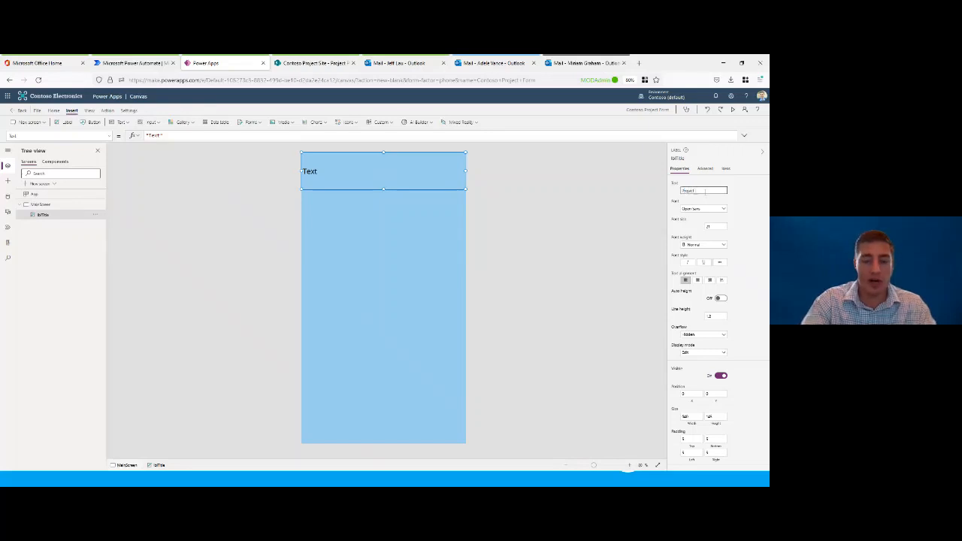
pyautogui.write(' Form')
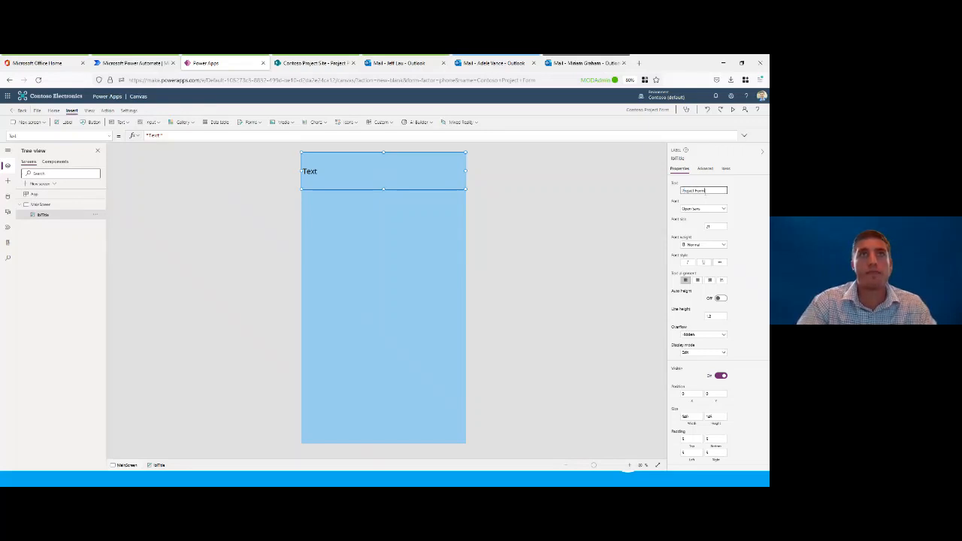
pyautogui.click(735, 201)
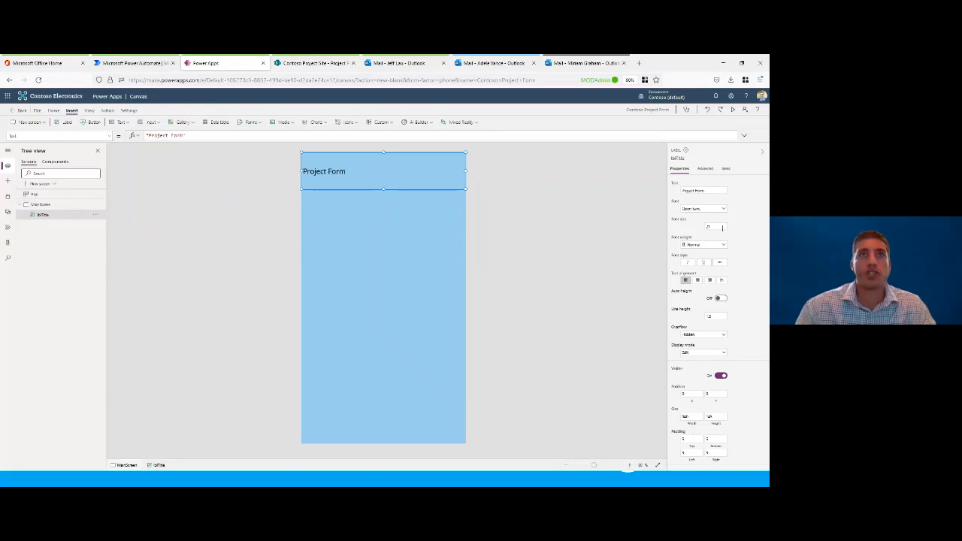
# Step: Set the title label's font size to 40 and centre its text
pyautogui.click(718, 227)
pyautogui.doubleClick(719, 226)
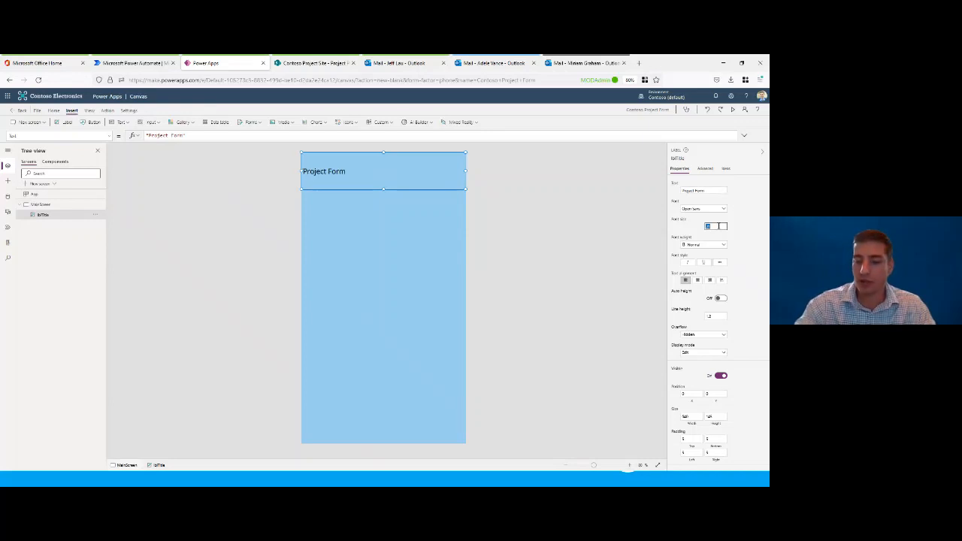
pyautogui.write('40')
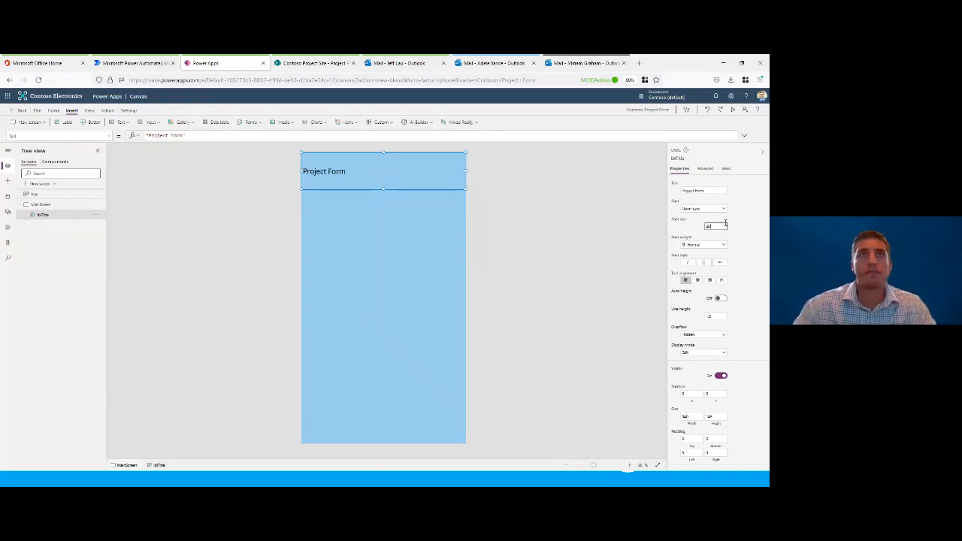
pyautogui.click(733, 222)
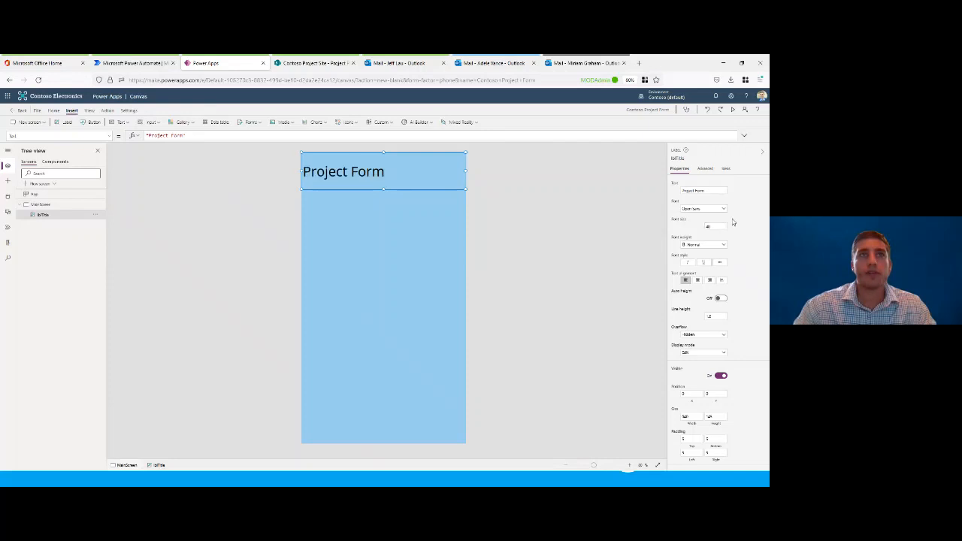
pyautogui.click(699, 280)
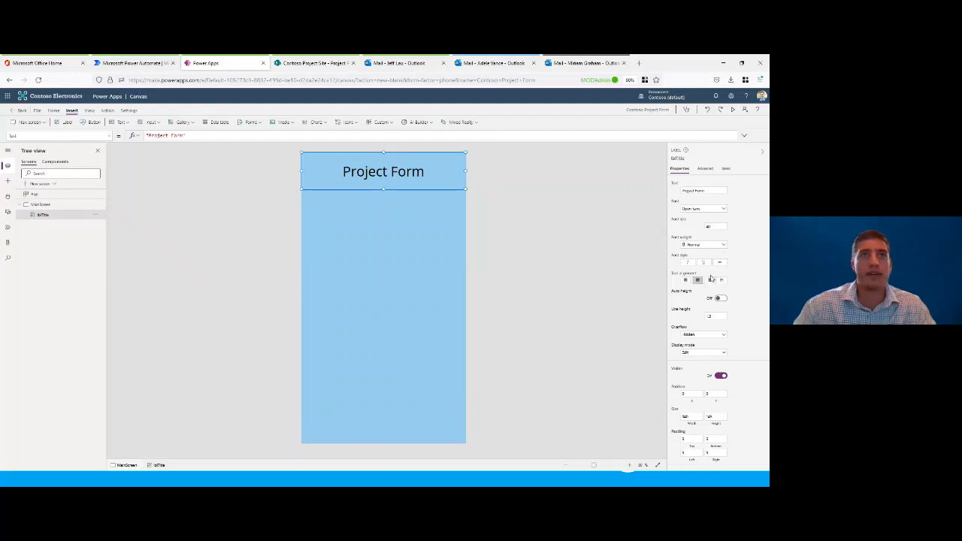
# Step: Fill the title label's background with a light green theme colour
pyautogui.scroll(-3, 737, 338)
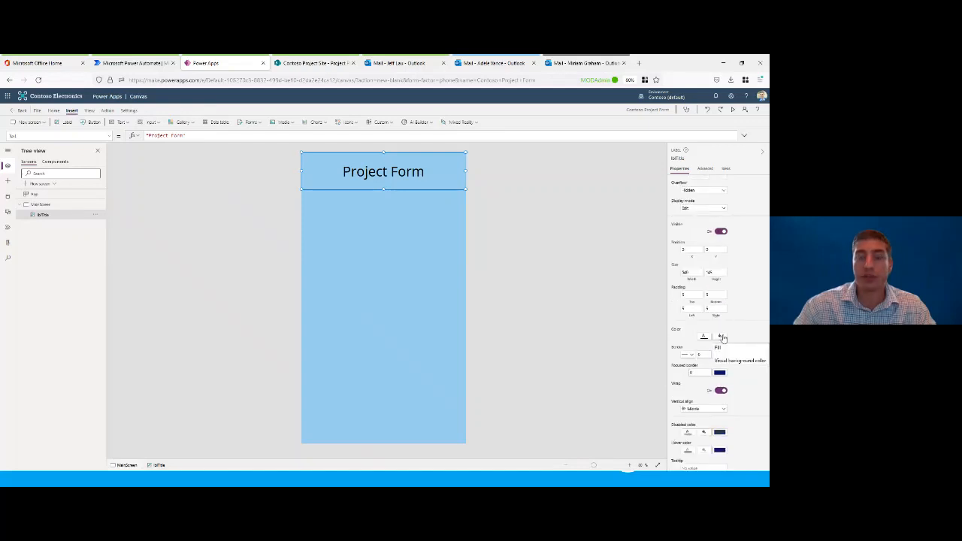
pyautogui.click(720, 337)
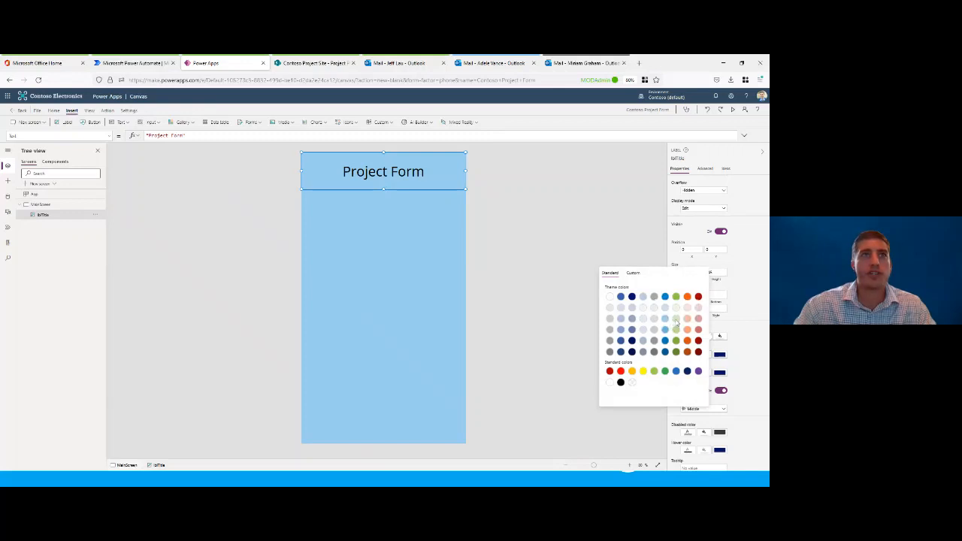
pyautogui.click(676, 320)
pyautogui.click(755, 284)
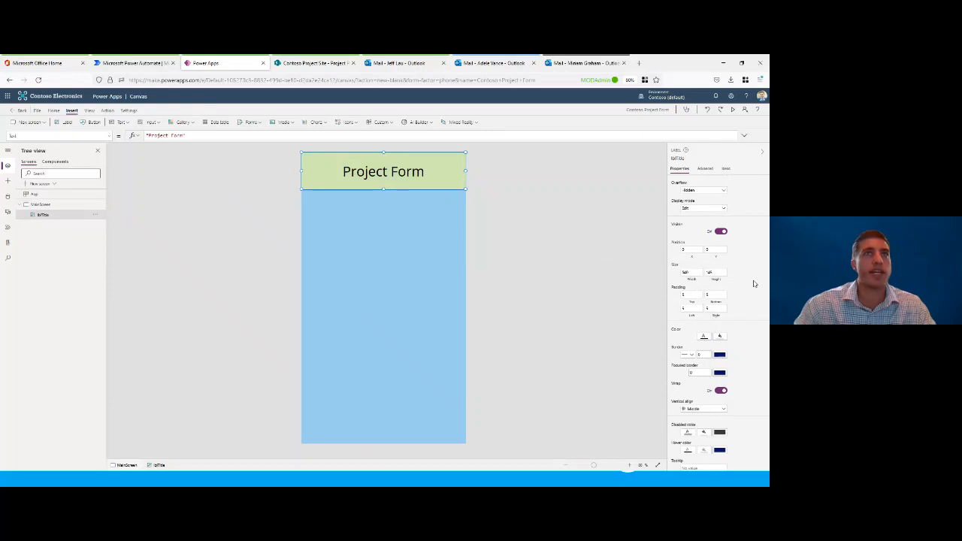
pyautogui.scroll(3, 755, 283)
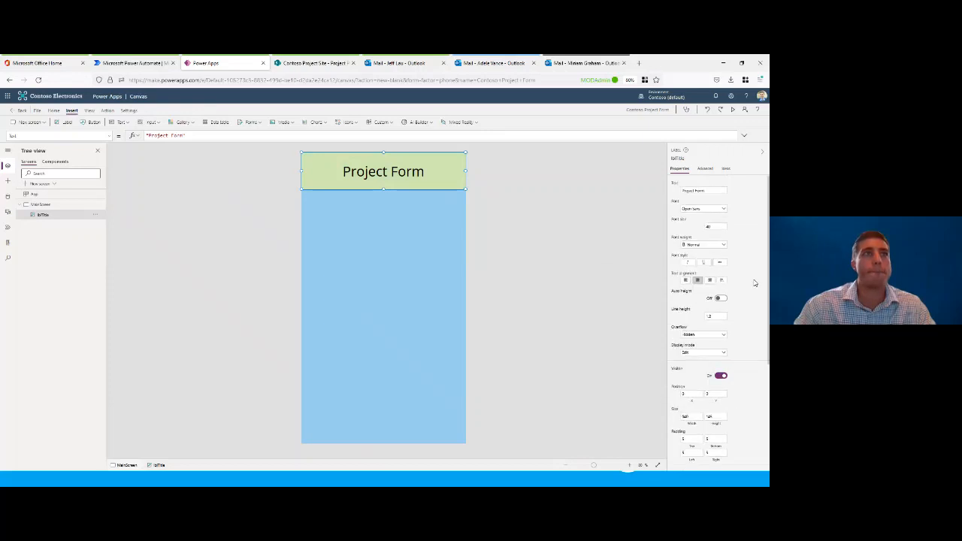
pyautogui.click(542, 202)
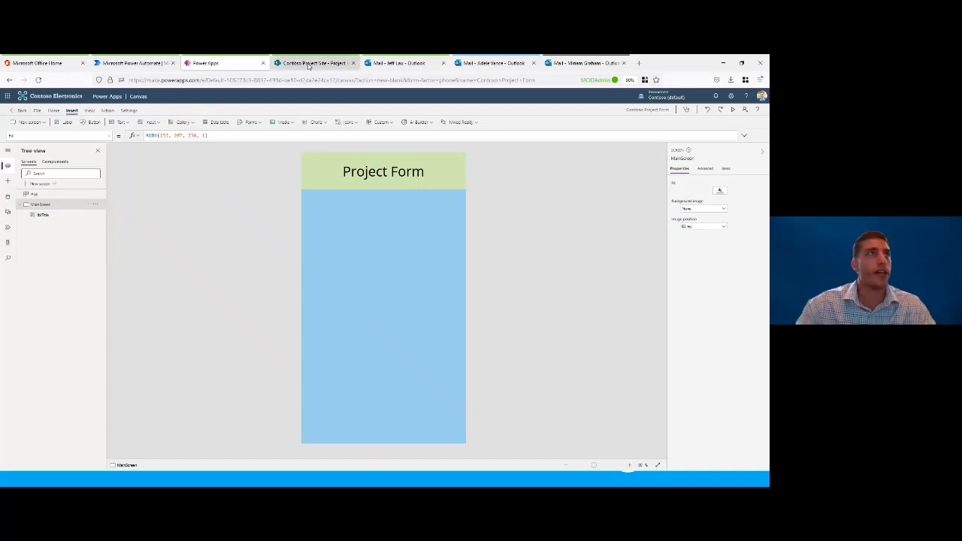
# Step: Switch to the SharePoint site and examine the Project Proposals list's columns, including the settings available for the Status column
pyautogui.click(309, 64)
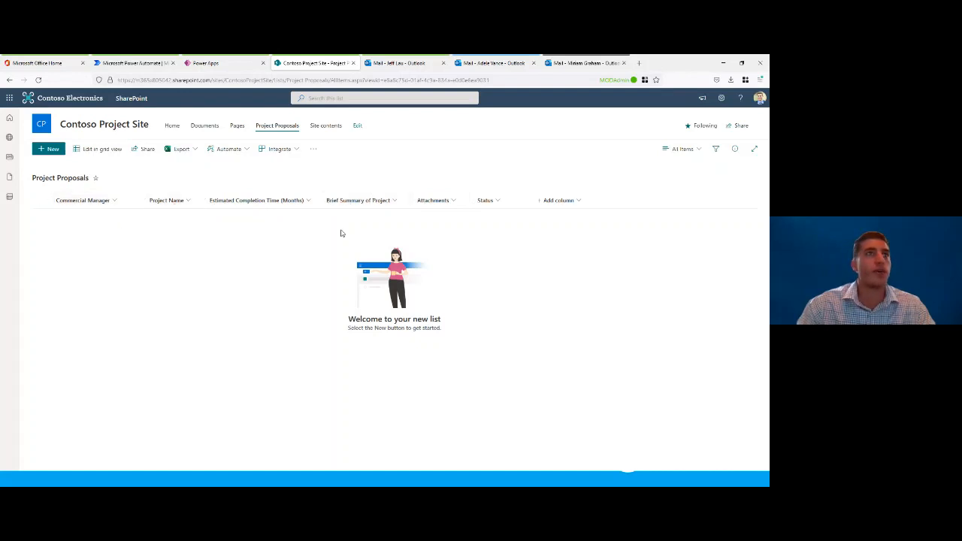
pyautogui.click(493, 204)
pyautogui.moveTo(511, 275)
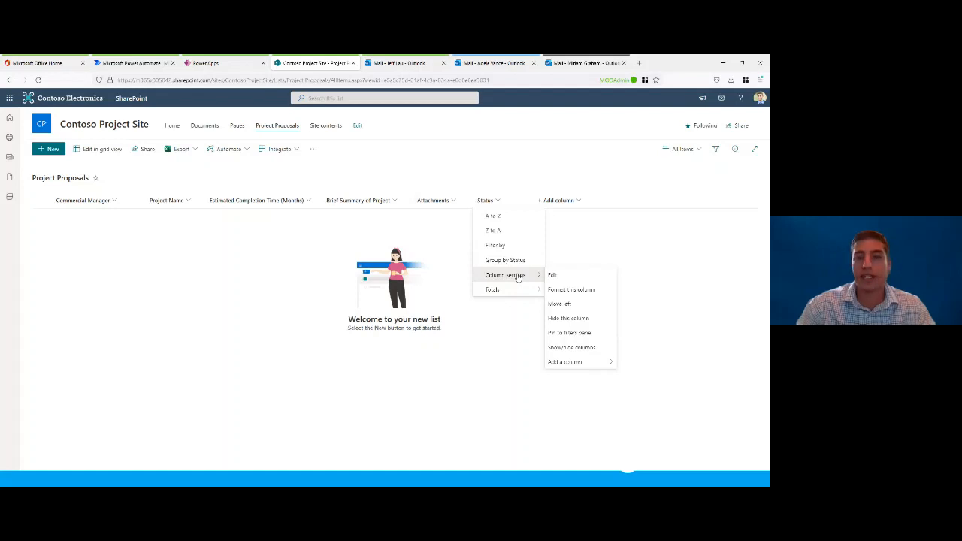
pyautogui.click(564, 237)
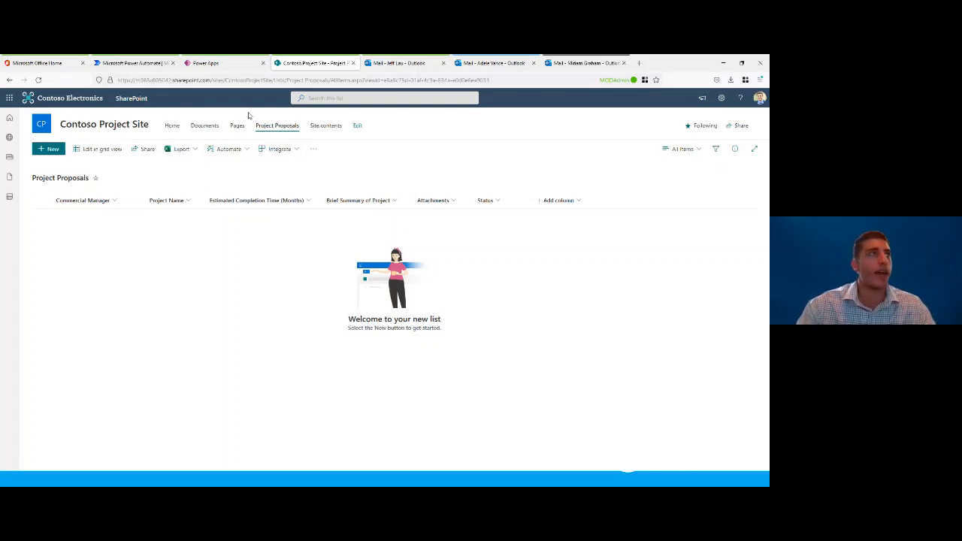
# Step: Switch back to Power Apps, insert an edit form on MainScreen and fit it directly beneath the title, about 640 wide and 917 high
pyautogui.click(234, 65)
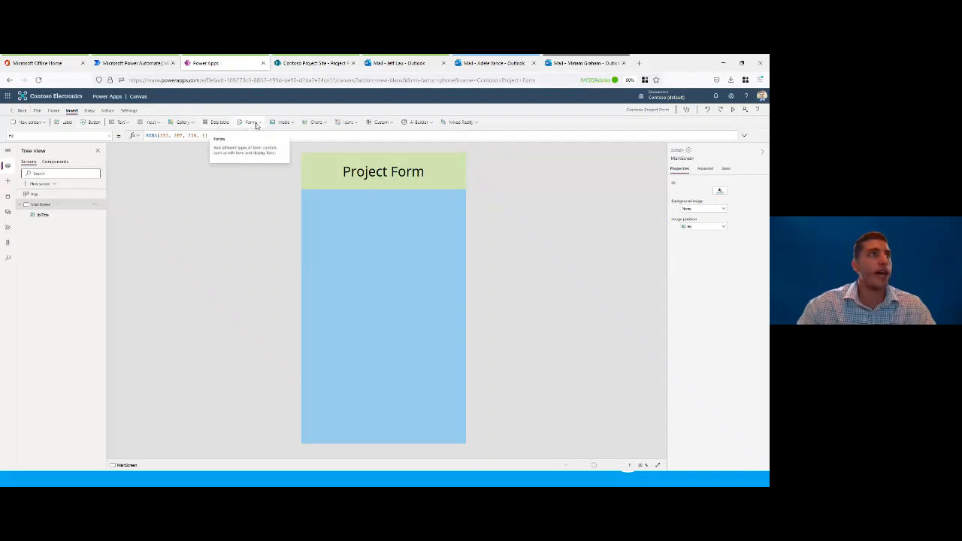
pyautogui.click(256, 124)
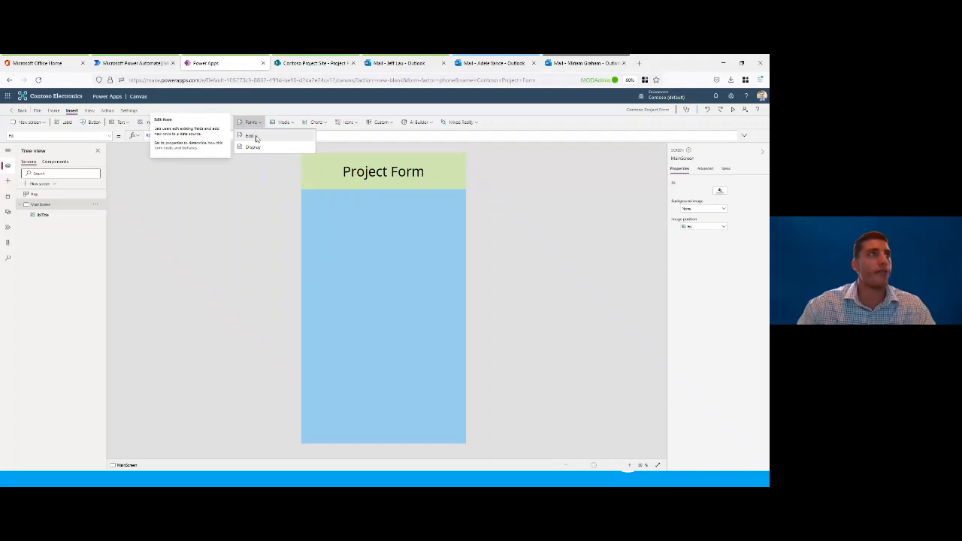
pyautogui.click(254, 136)
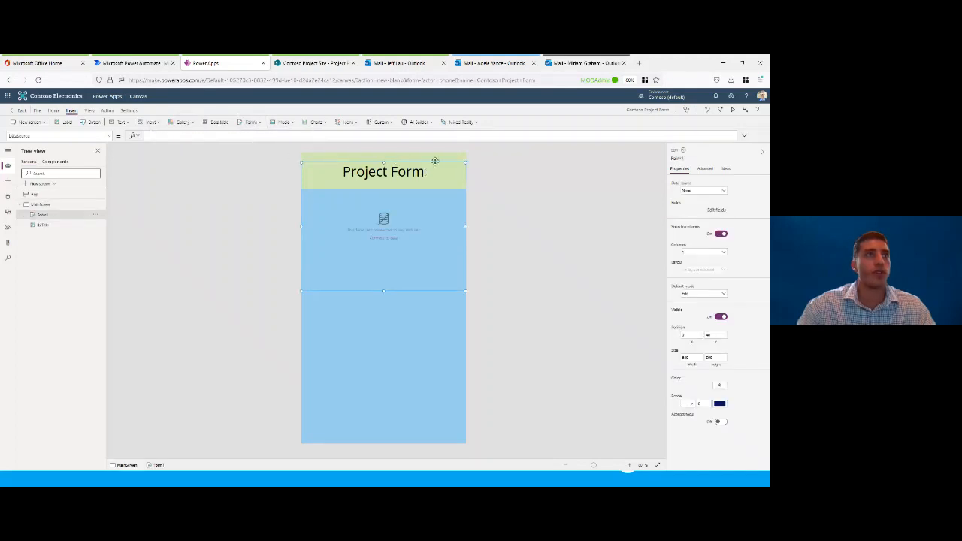
pyautogui.moveTo(434, 161); pyautogui.dragTo(436, 189)
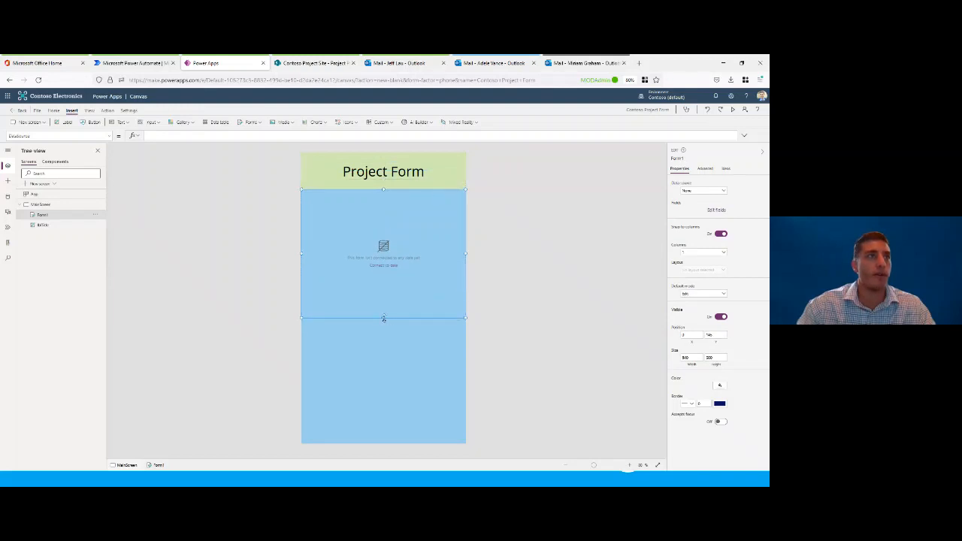
pyautogui.moveTo(383, 318); pyautogui.dragTo(405, 425)
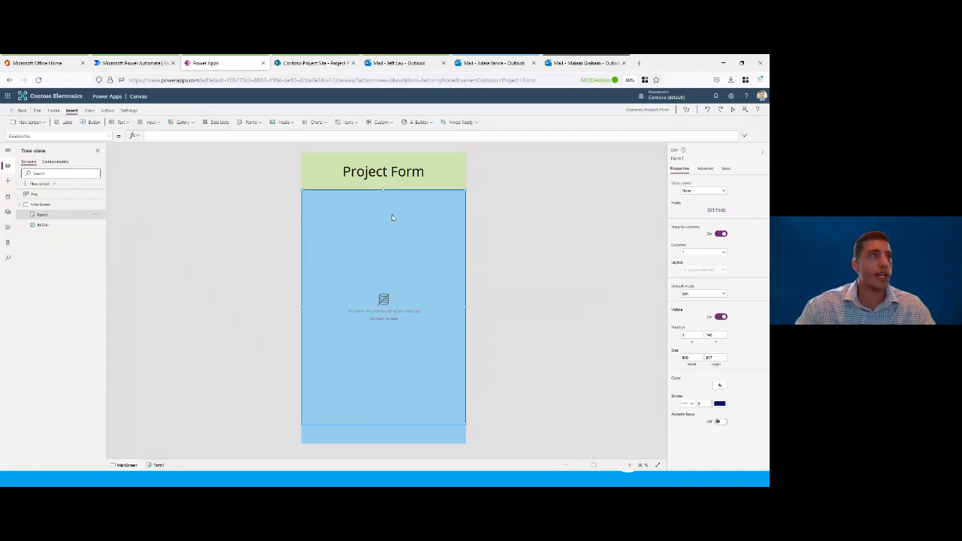
# Step: Connect the form's data source to the Project Proposals list on the Contoso Project Site through an existing SharePoint connection
pyautogui.click(700, 192)
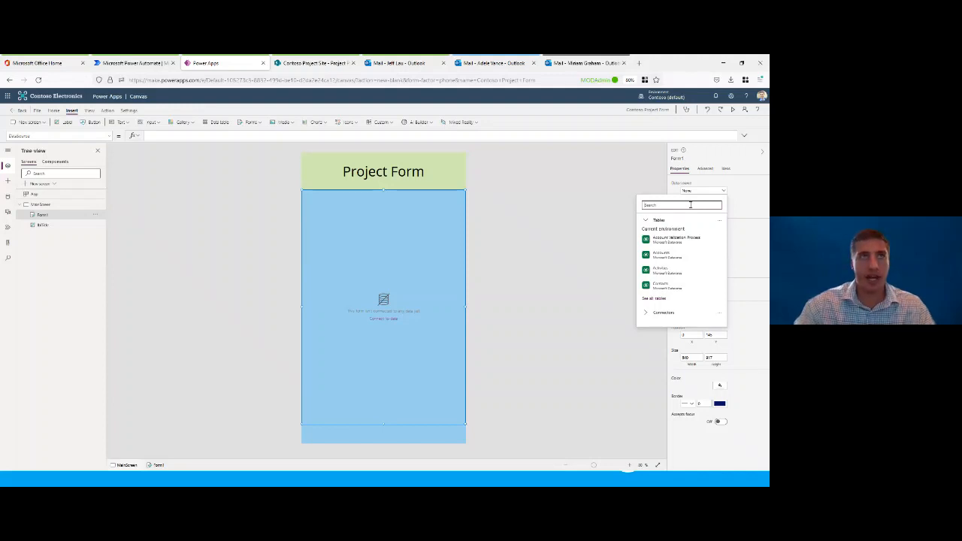
pyautogui.write('sh')
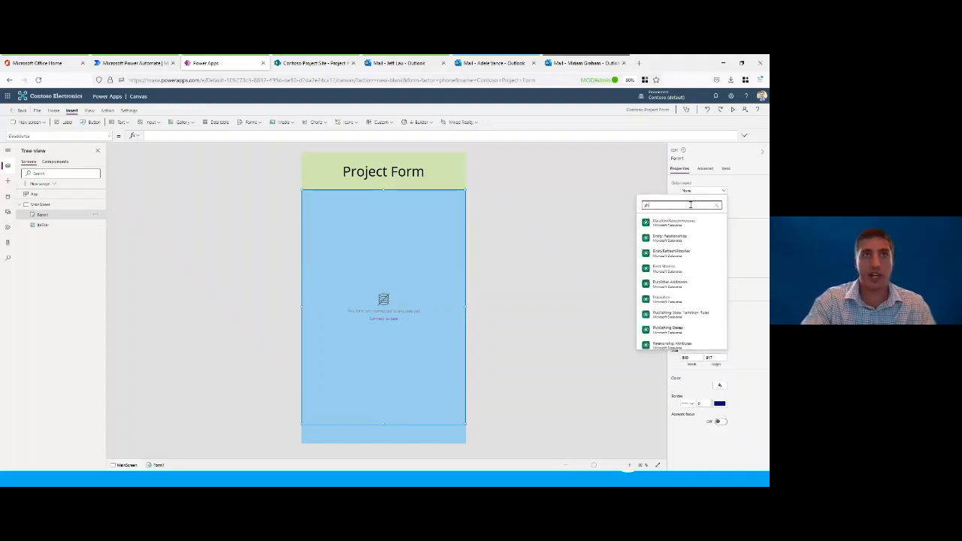
pyautogui.write('arepo')
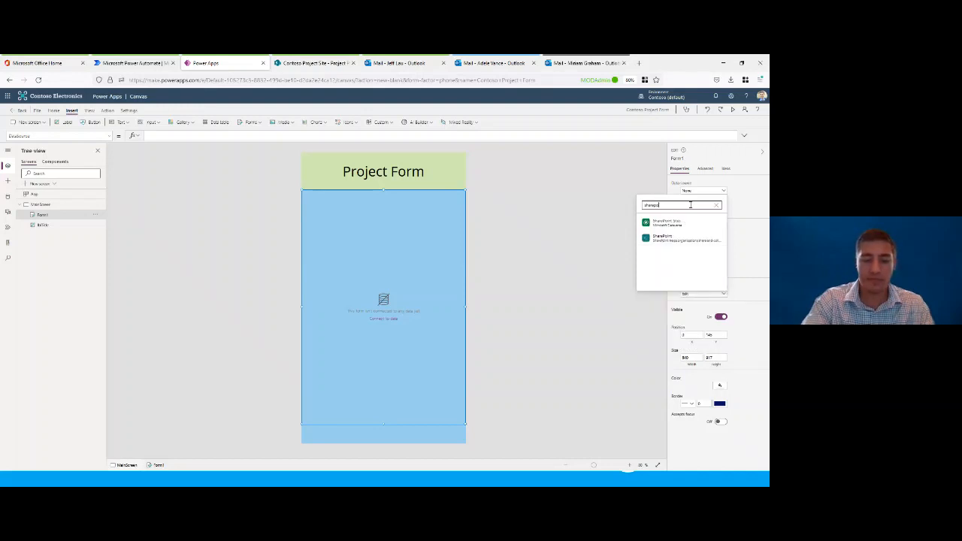
pyautogui.write('int')
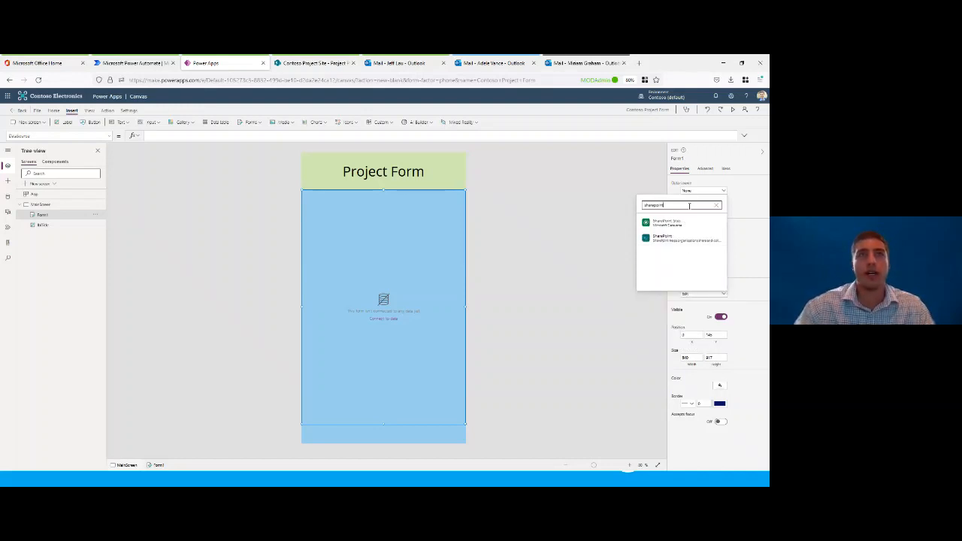
pyautogui.click(661, 239)
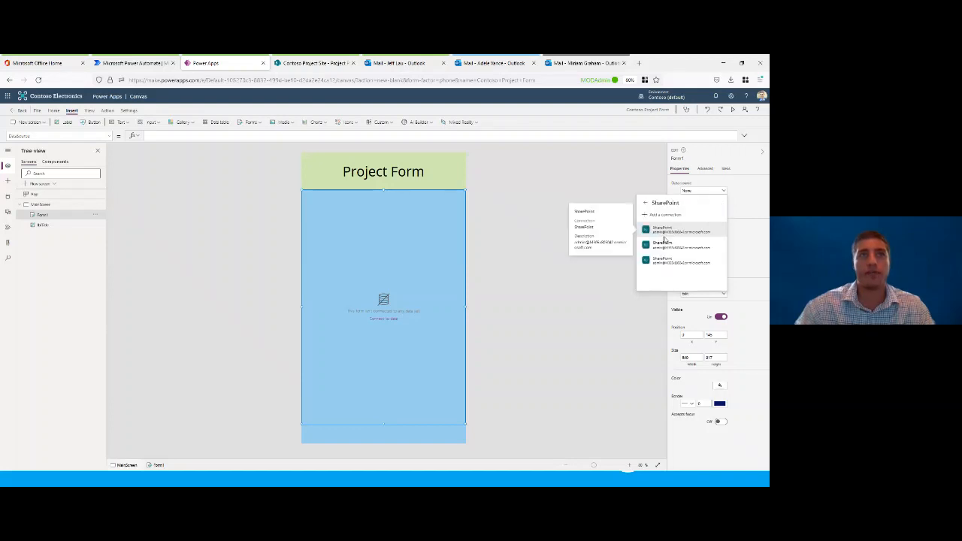
pyautogui.click(671, 233)
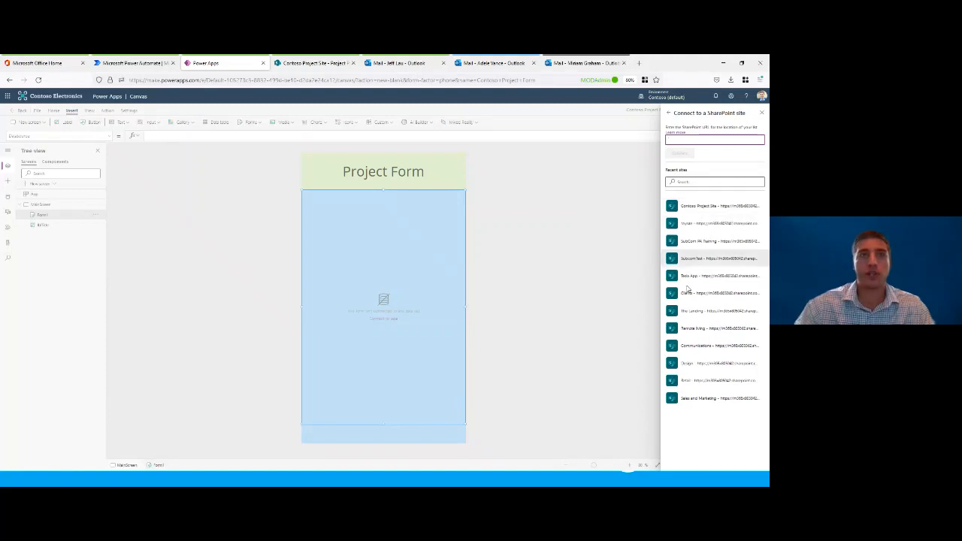
pyautogui.click(722, 210)
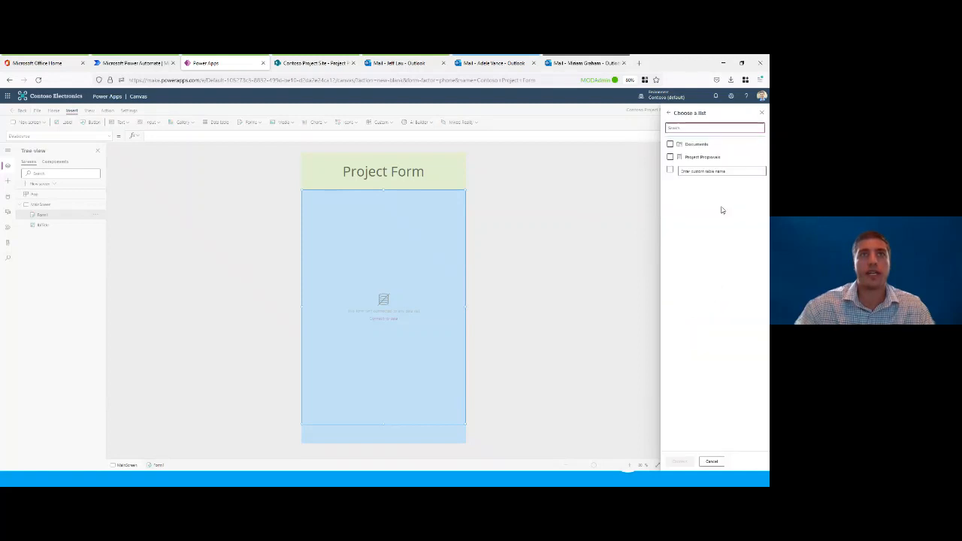
pyautogui.click(698, 159)
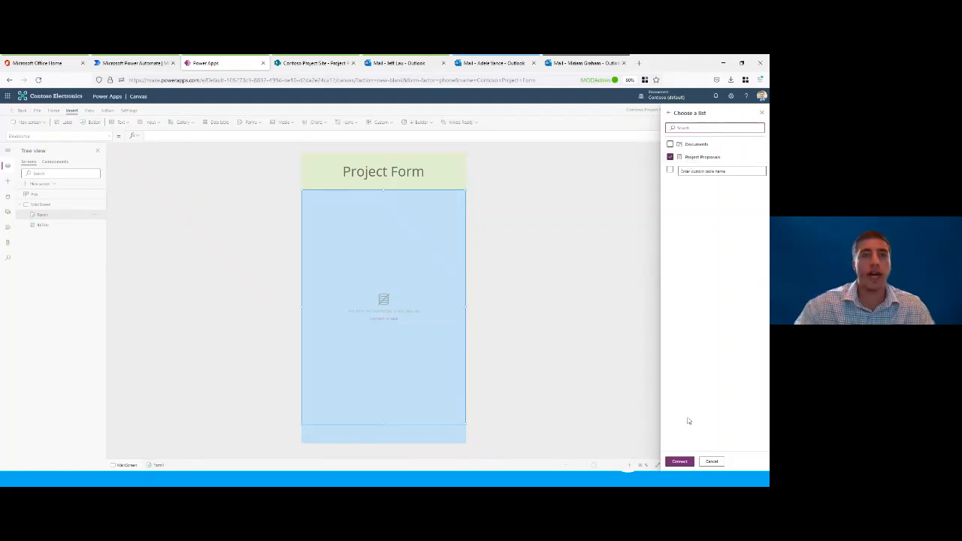
pyautogui.click(680, 462)
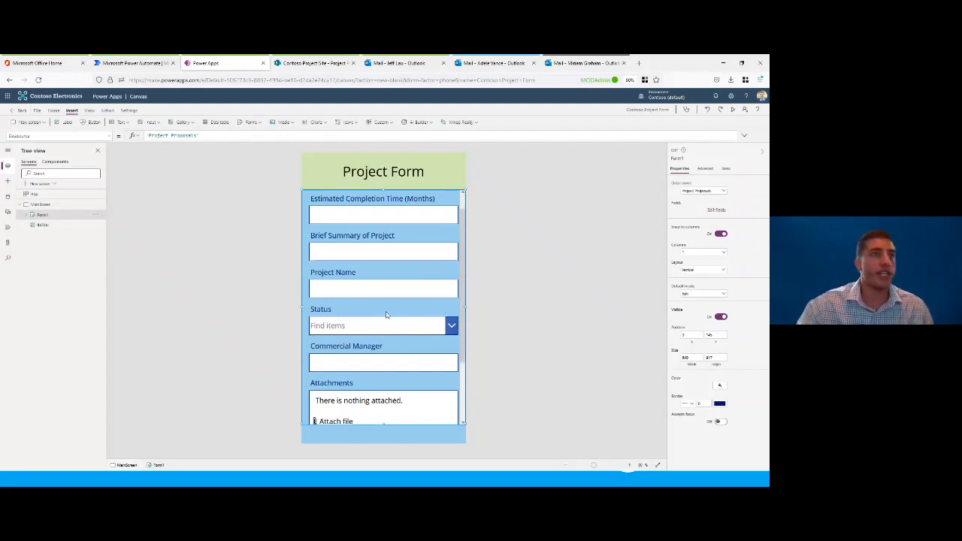
# Step: Remove the Status field from the form
pyautogui.scroll(-3, 386, 315)
pyautogui.scroll(3, 386, 316)
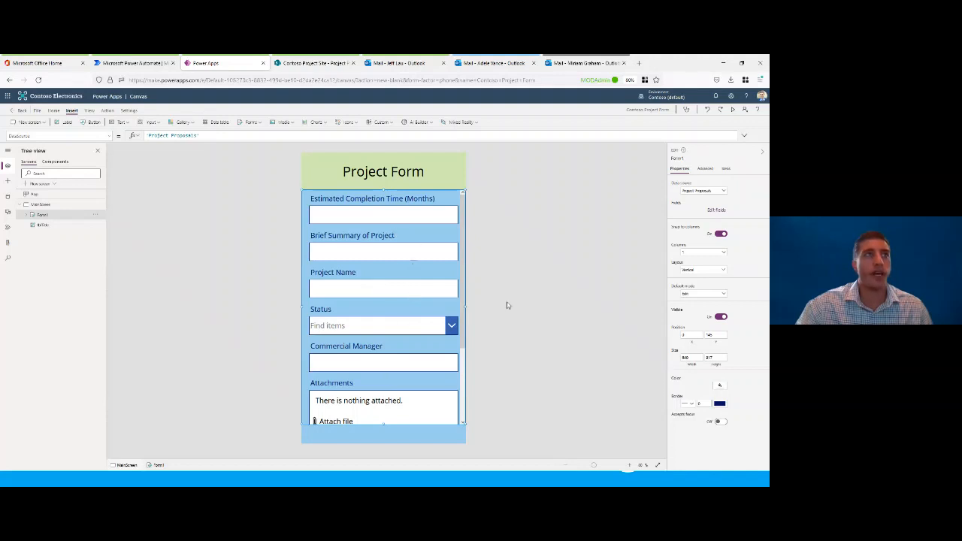
pyautogui.click(717, 212)
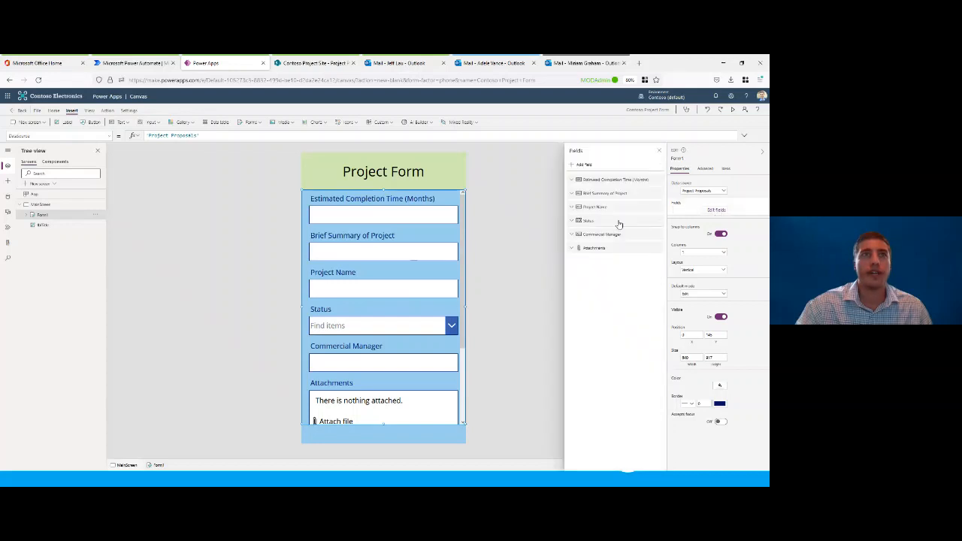
pyautogui.click(660, 222)
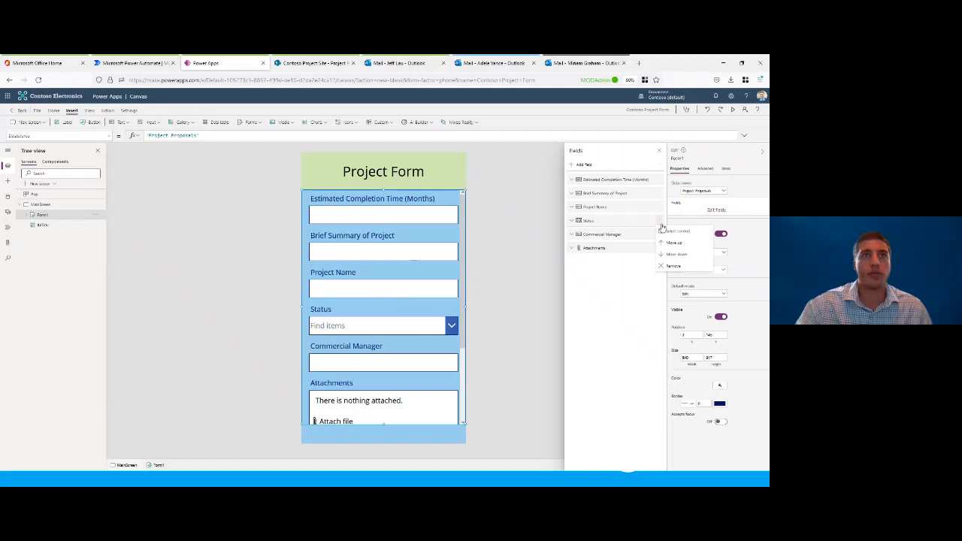
pyautogui.click(680, 270)
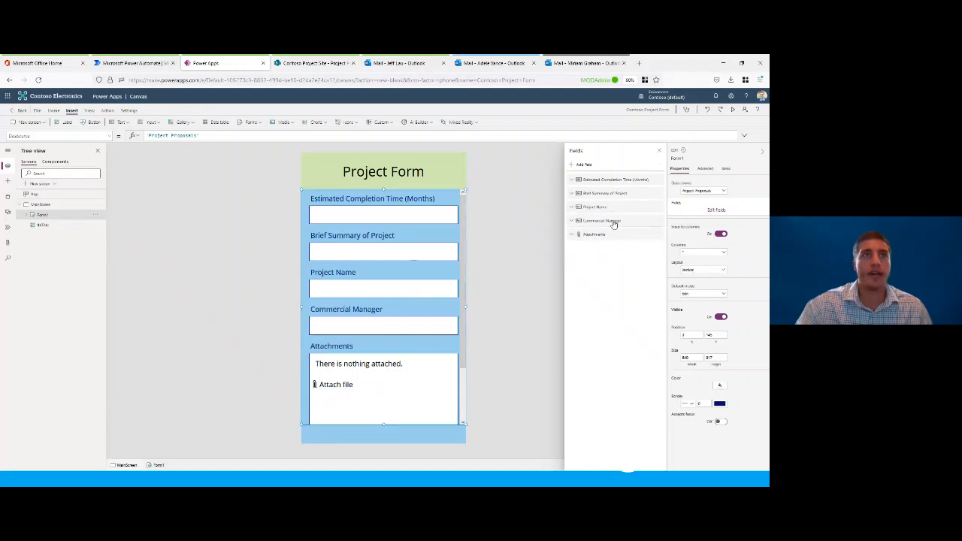
# Step: Reorder the form fields so Commercial Manager comes first and Project Name second, and close the field list
pyautogui.moveTo(614, 225); pyautogui.dragTo(597, 180)
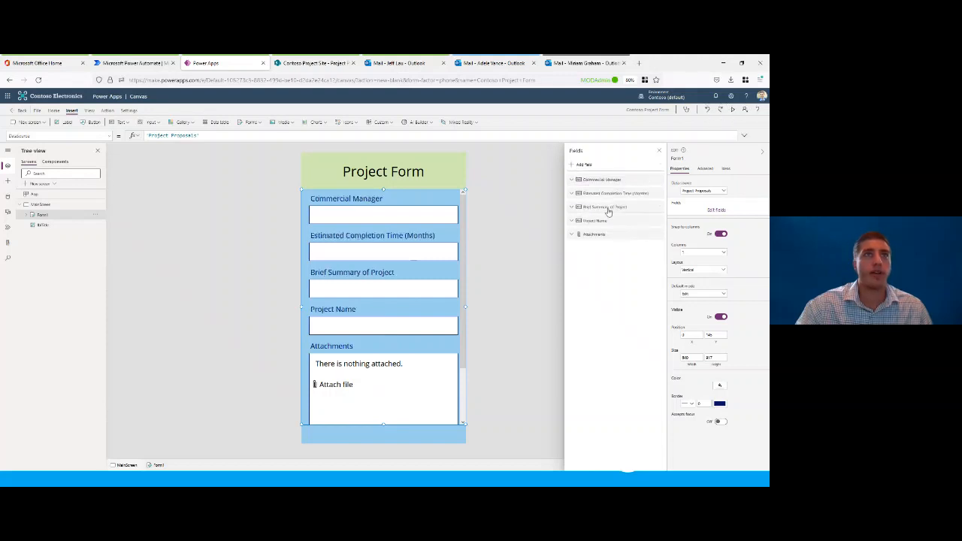
pyautogui.moveTo(610, 220); pyautogui.dragTo(605, 191)
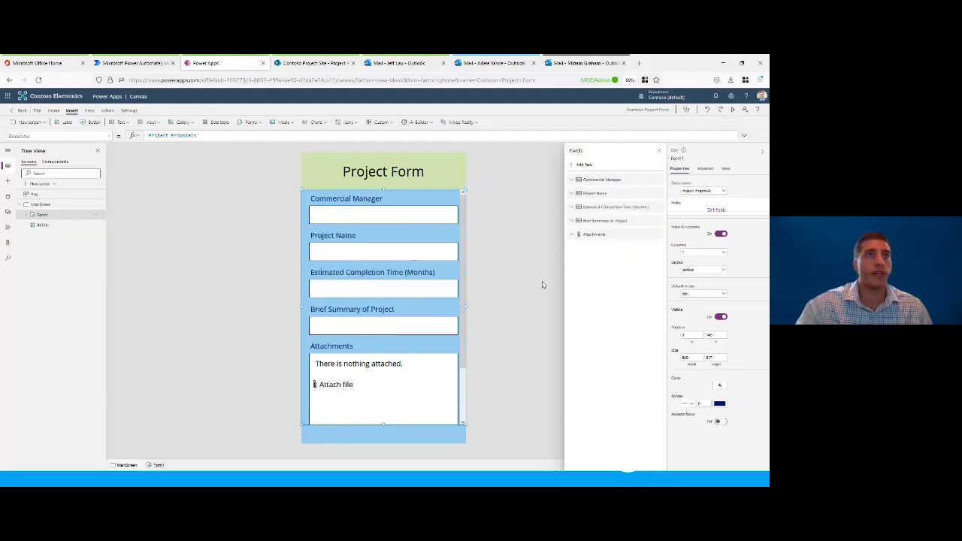
pyautogui.click(658, 151)
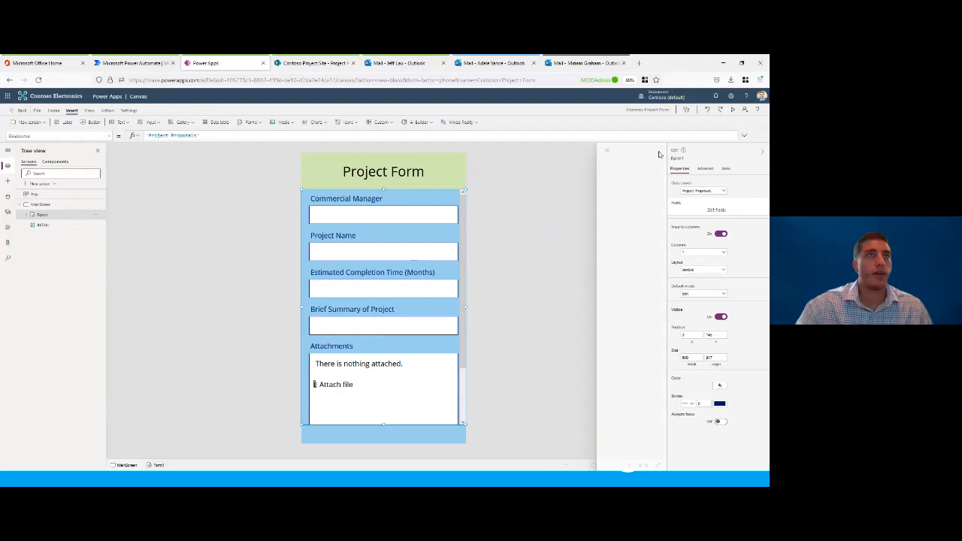
# Step: Set the mode of the Brief Summary of Project text input to Multiline
pyautogui.scroll(-2, 372, 274)
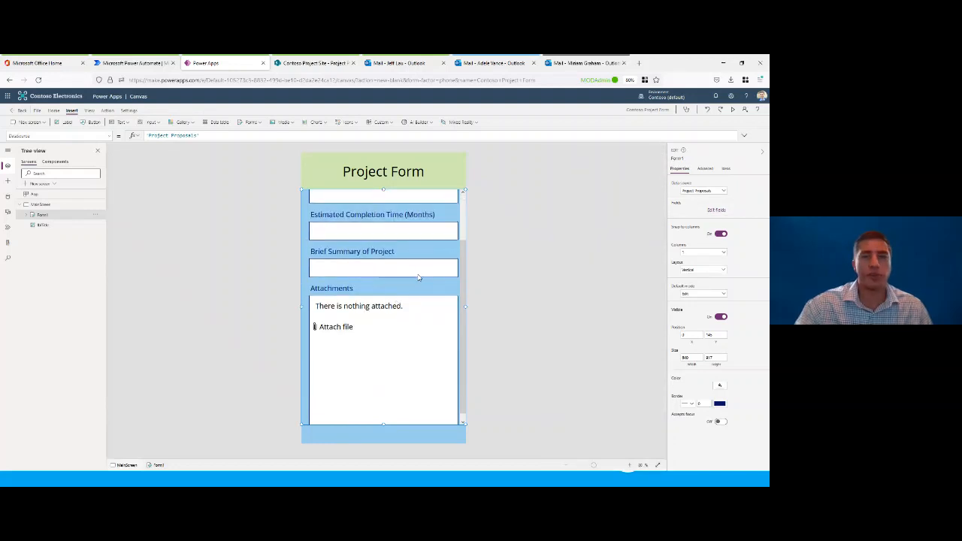
pyautogui.click(409, 272)
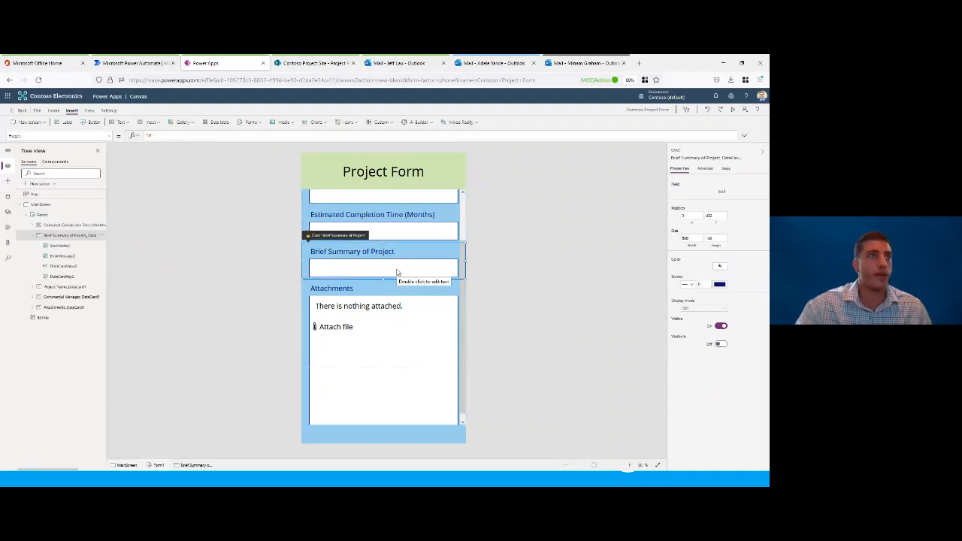
pyautogui.click(397, 270)
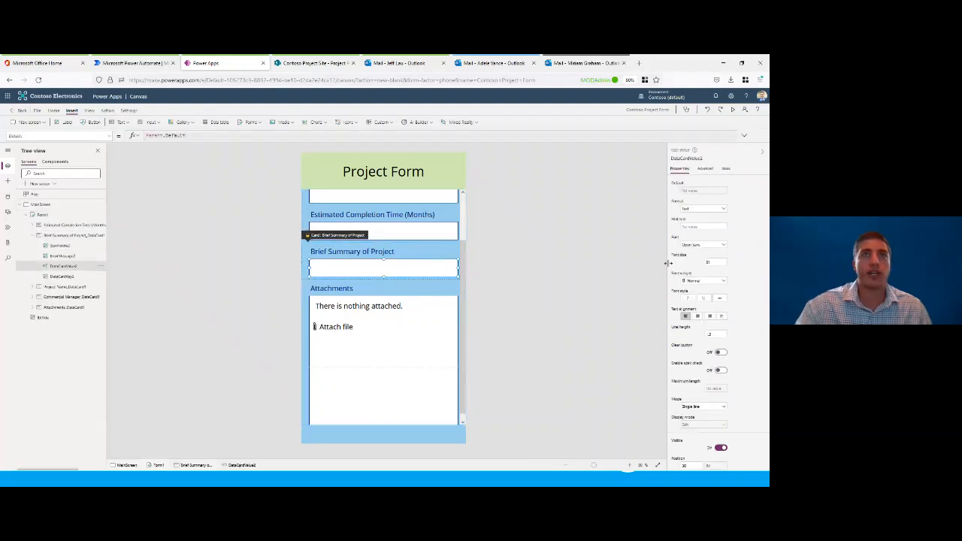
pyautogui.scroll(-1, 703, 347)
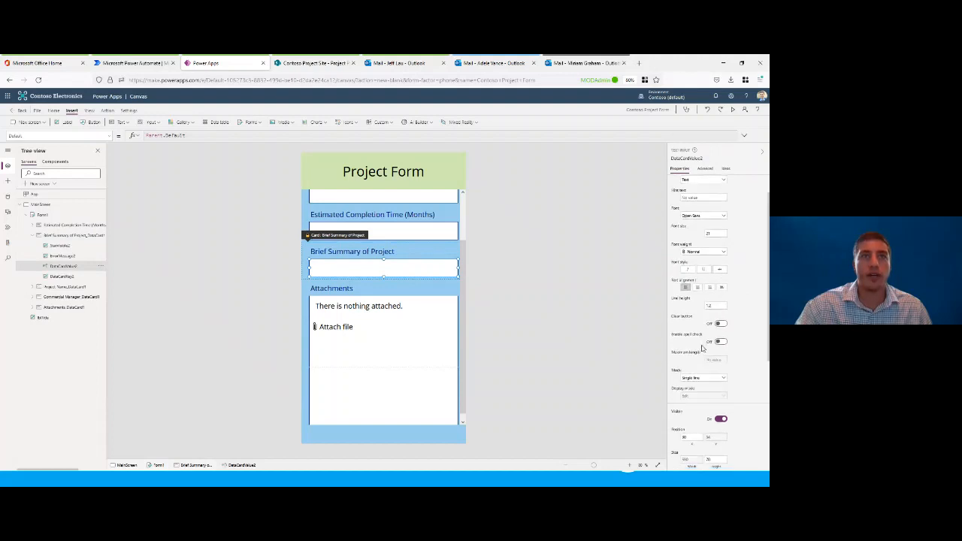
pyautogui.scroll(-2, 704, 347)
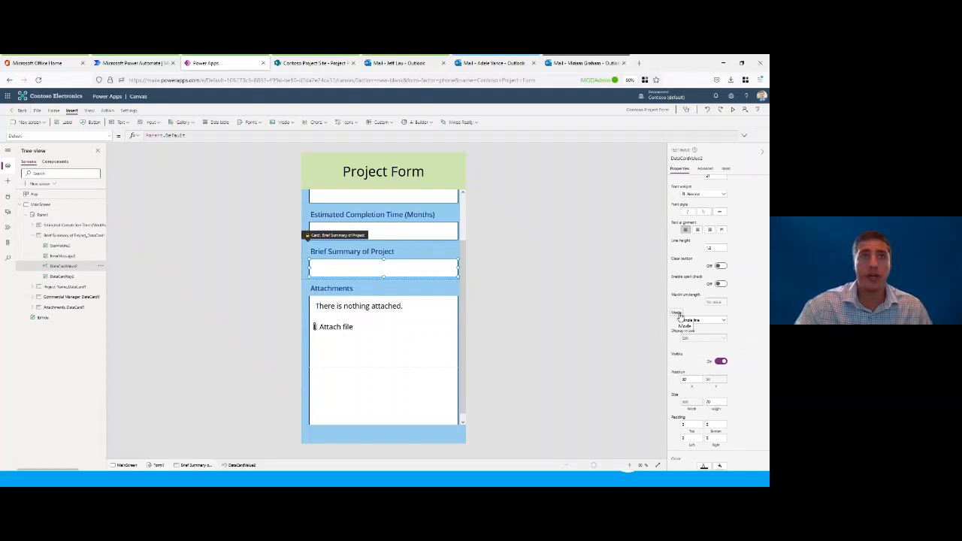
pyautogui.click(699, 321)
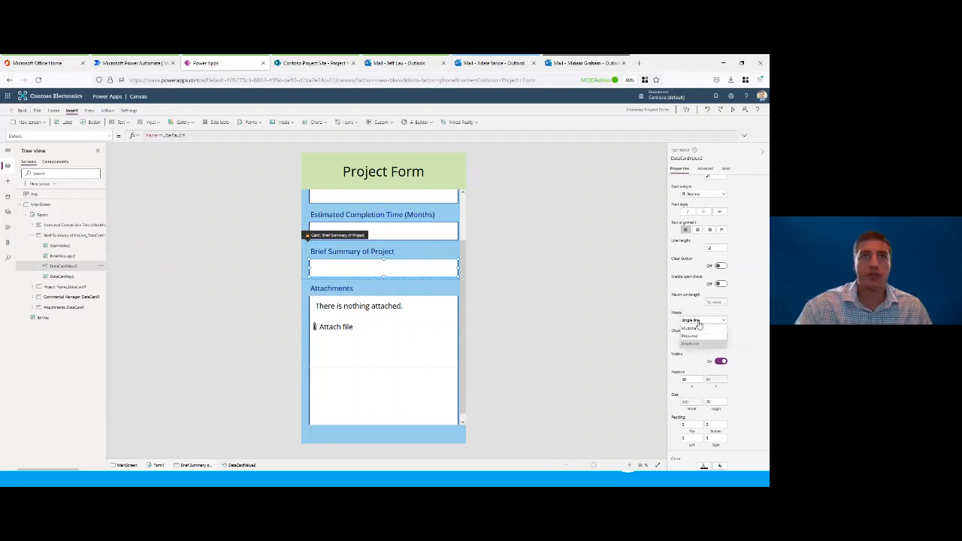
pyautogui.click(698, 328)
pyautogui.scroll(2, 694, 320)
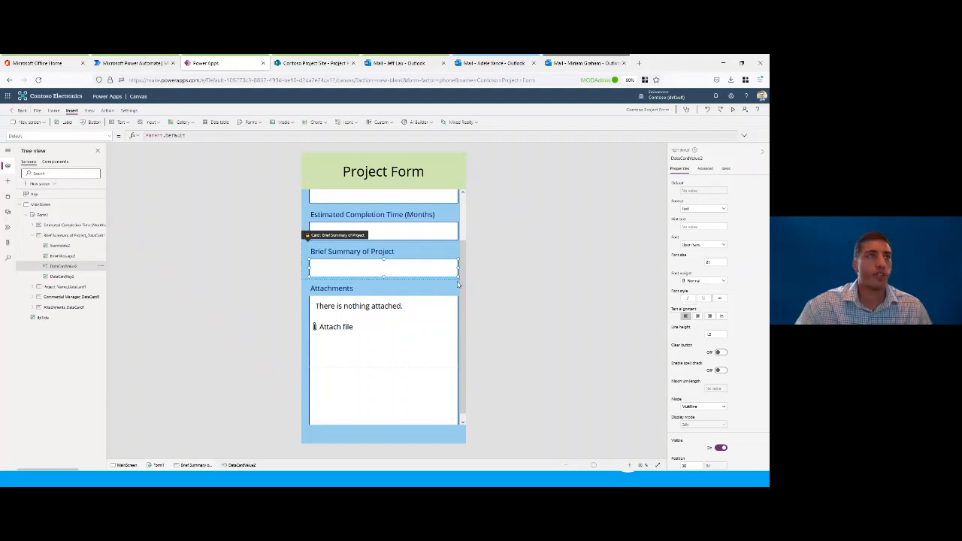
# Step: Make the Brief Summary of Project box about twice as tall and shorten the Attachments box to about 180 high
pyautogui.moveTo(384, 276); pyautogui.dragTo(384, 296)
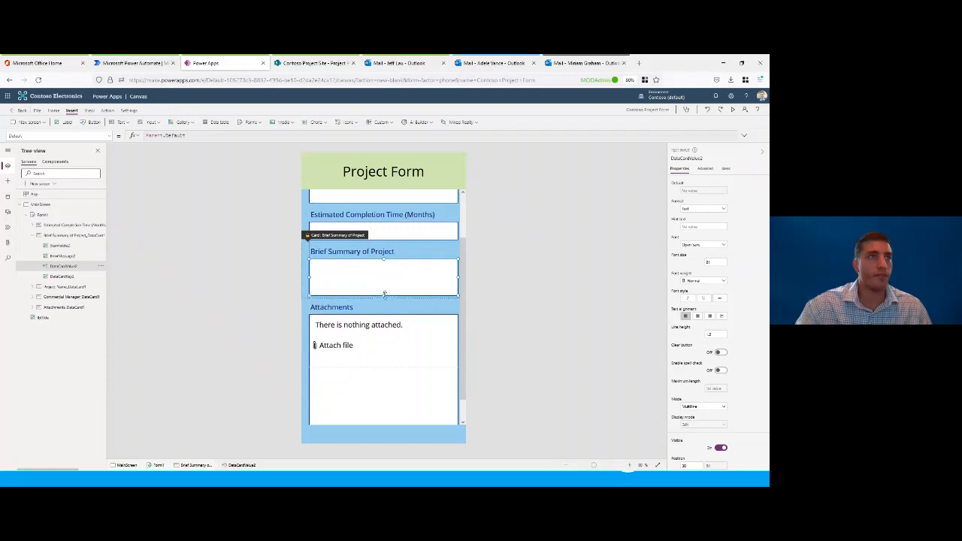
pyautogui.click(390, 356)
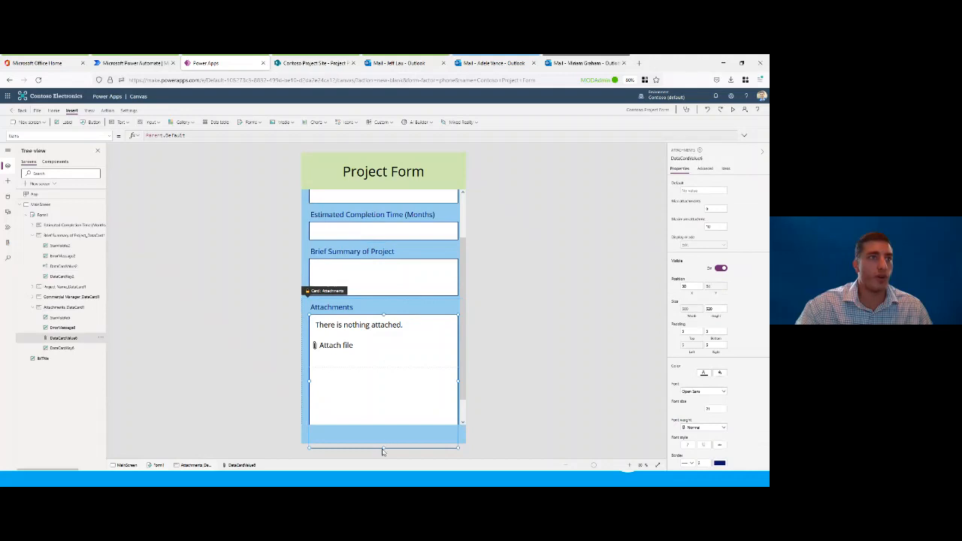
pyautogui.moveTo(384, 448); pyautogui.dragTo(387, 364)
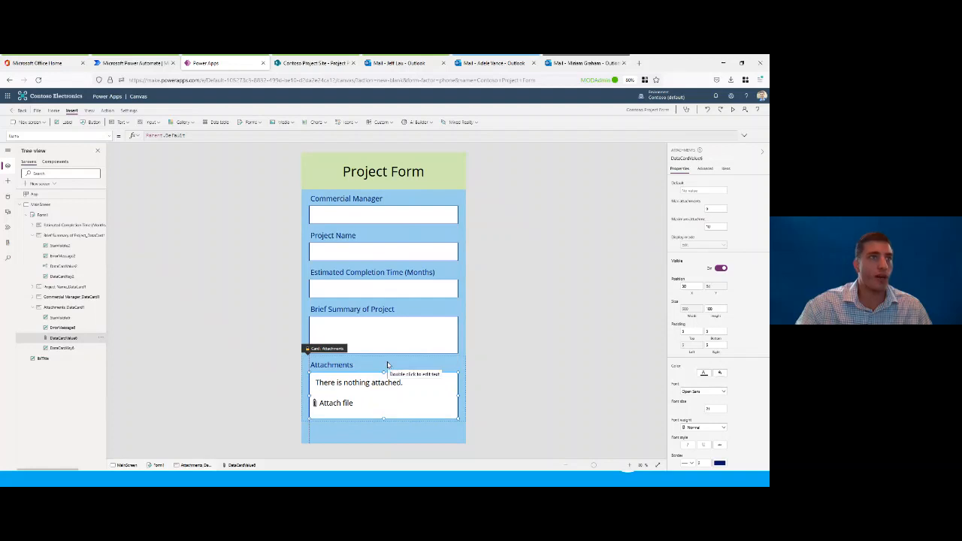
pyautogui.click(537, 290)
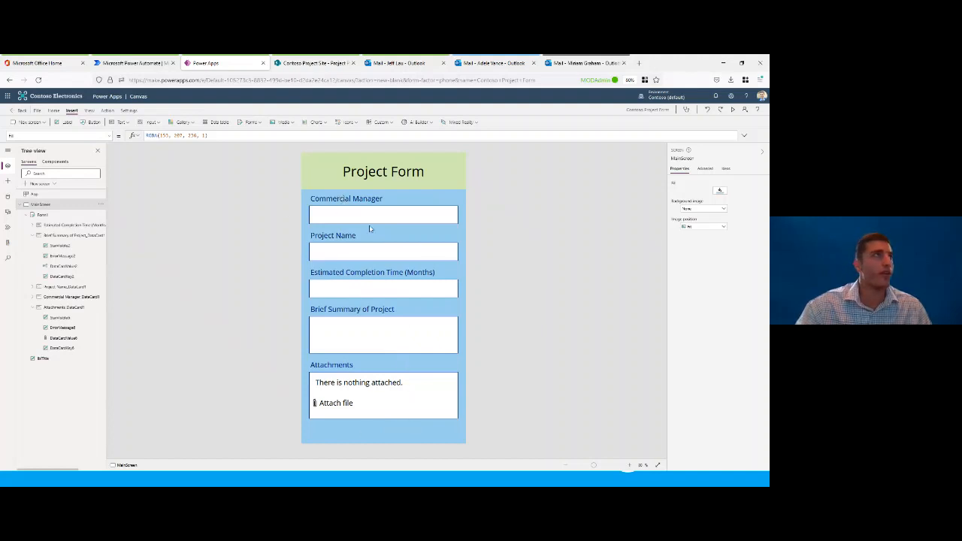
# Step: Insert a button centred beneath the form's Attachments box and set its text to Submit
pyautogui.click(89, 122)
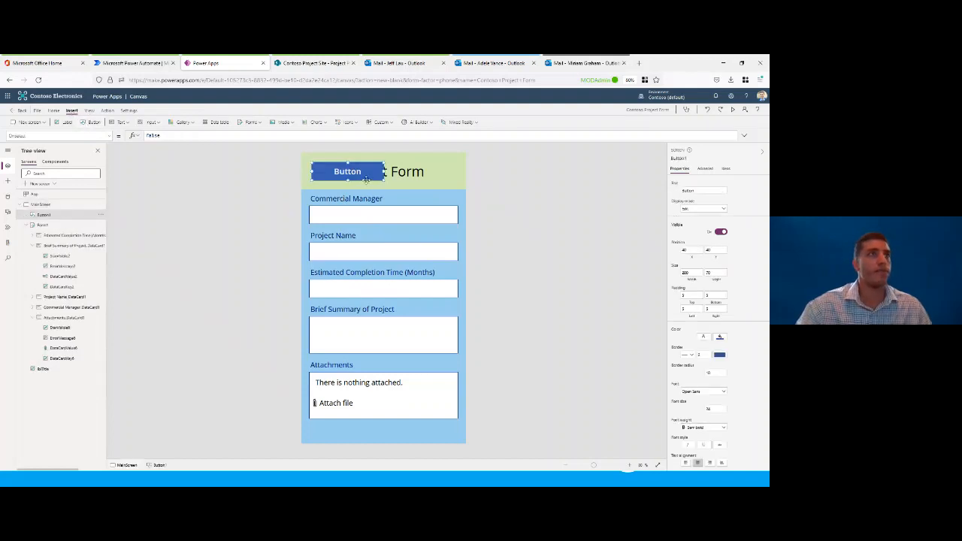
pyautogui.moveTo(352, 169); pyautogui.dragTo(385, 432)
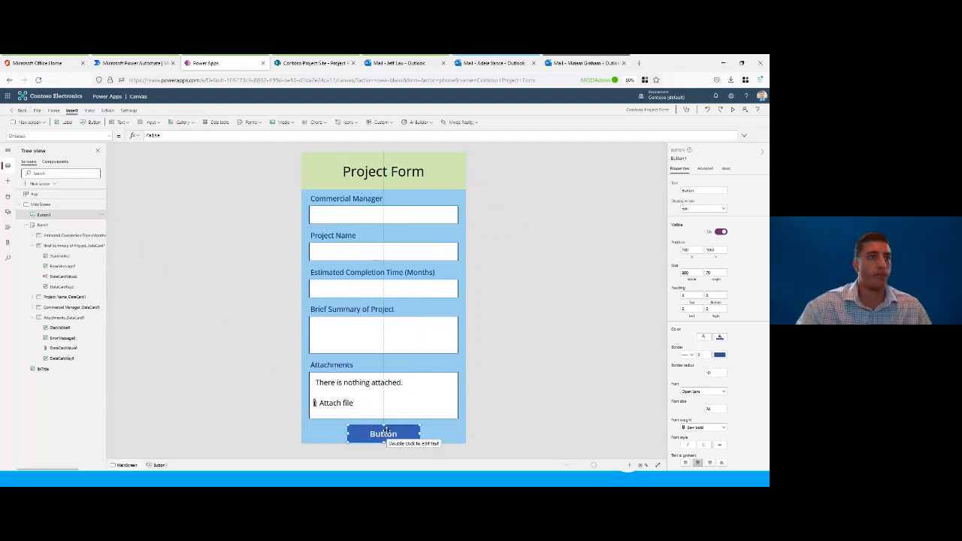
pyautogui.click(697, 190)
pyautogui.write('Su')
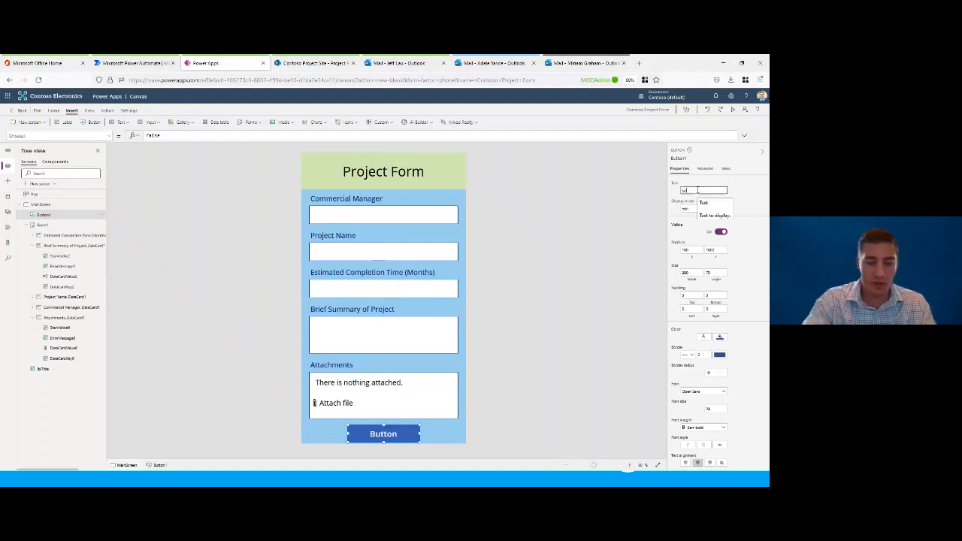
pyautogui.write('bmit')
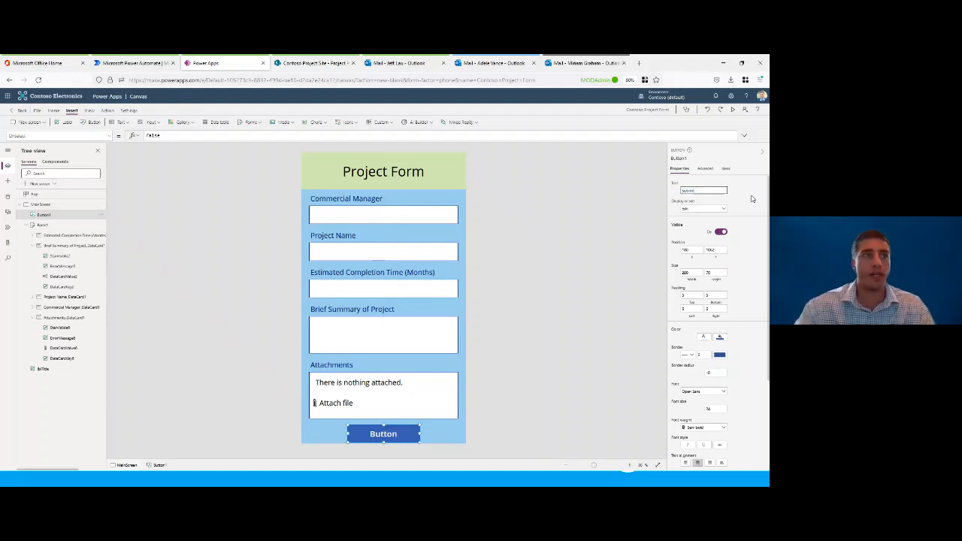
# Step: Give the Submit button a light green fill matching the title banner and black text
pyautogui.click(720, 338)
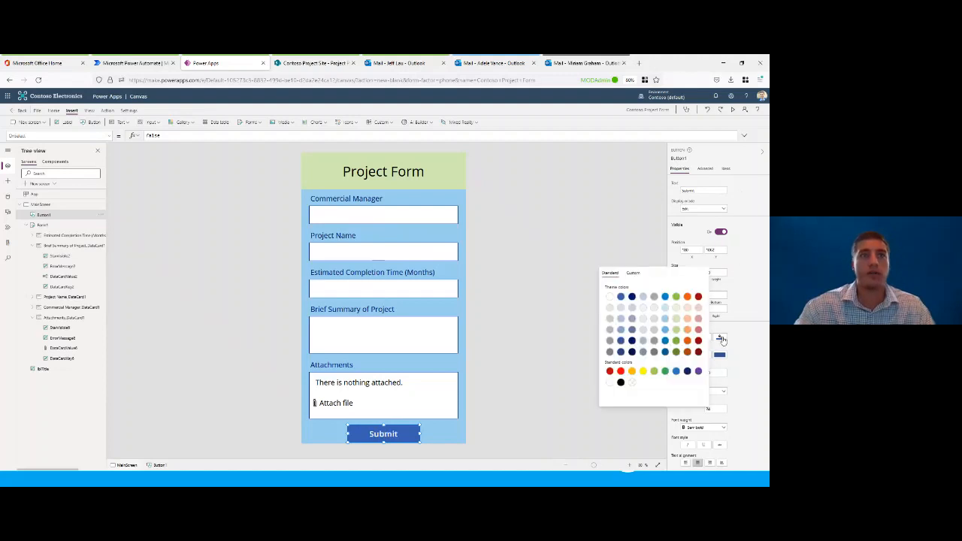
pyautogui.click(676, 318)
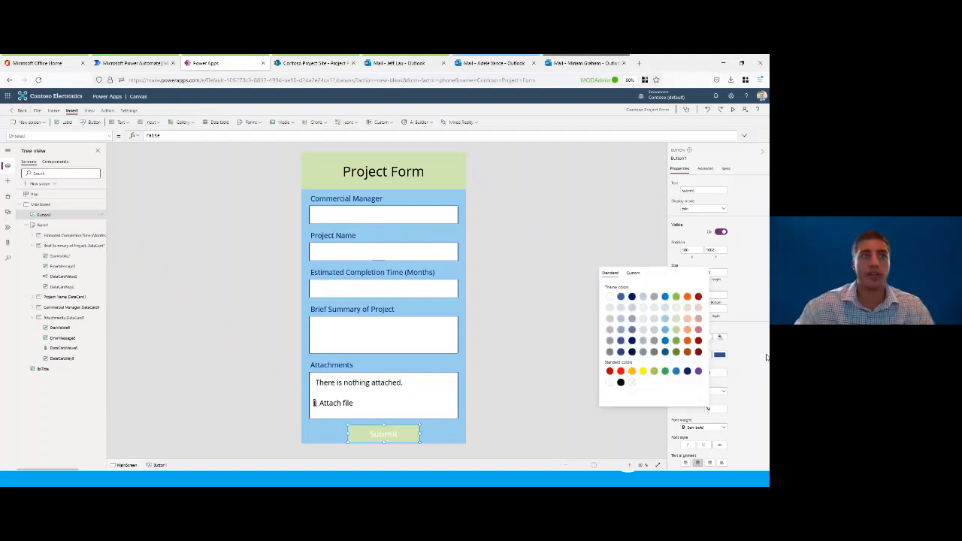
pyautogui.click(707, 338)
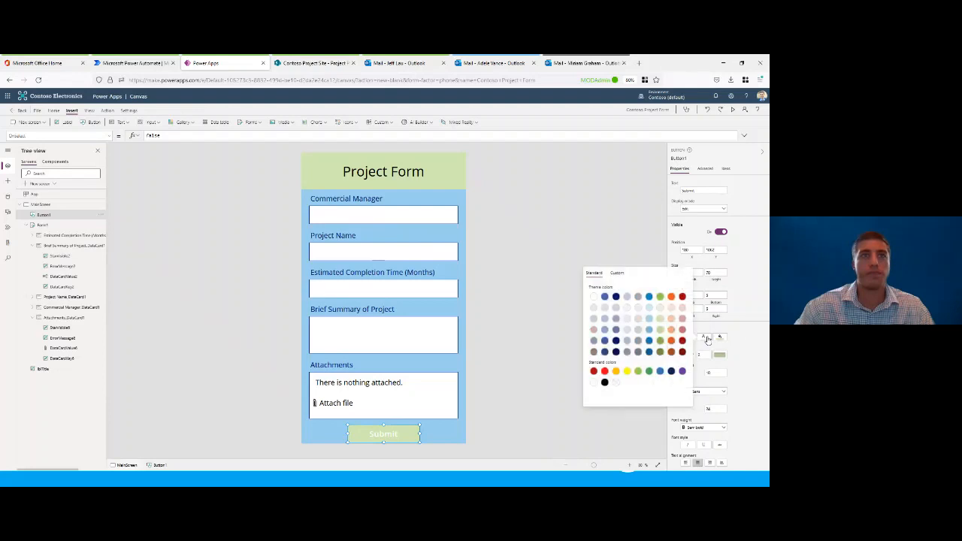
pyautogui.click(605, 381)
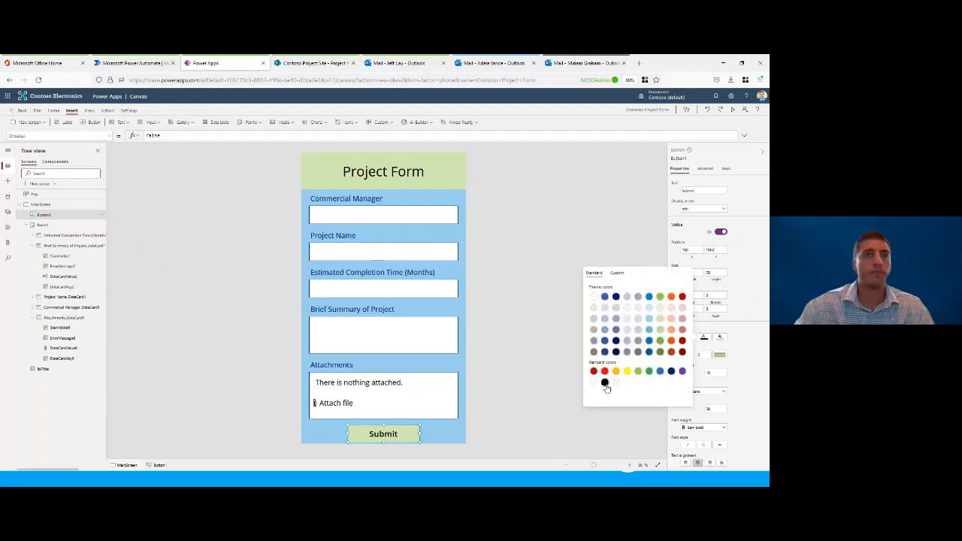
pyautogui.click(752, 343)
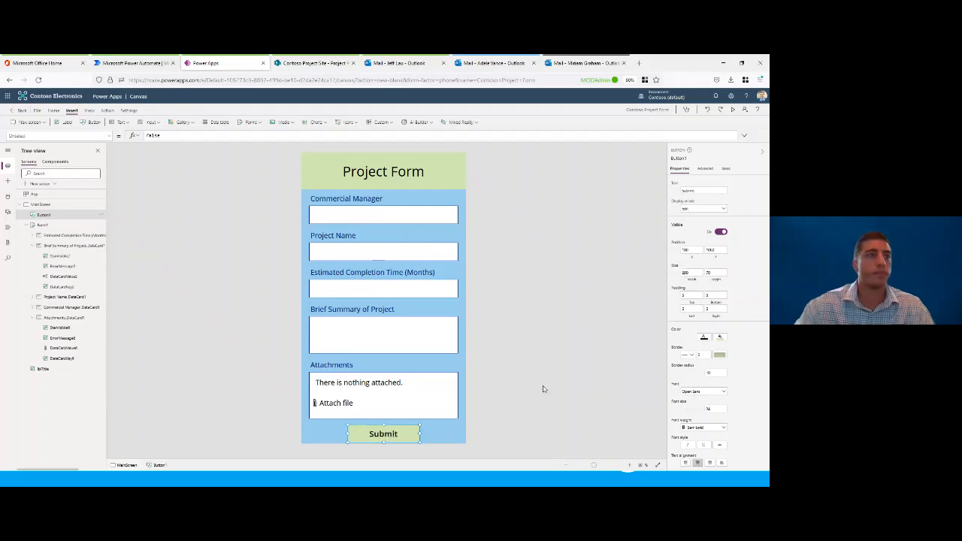
# Step: Move the Submit button slightly up, keeping it horizontally centred, so it sits just beneath the Attachments box
pyautogui.click(510, 366)
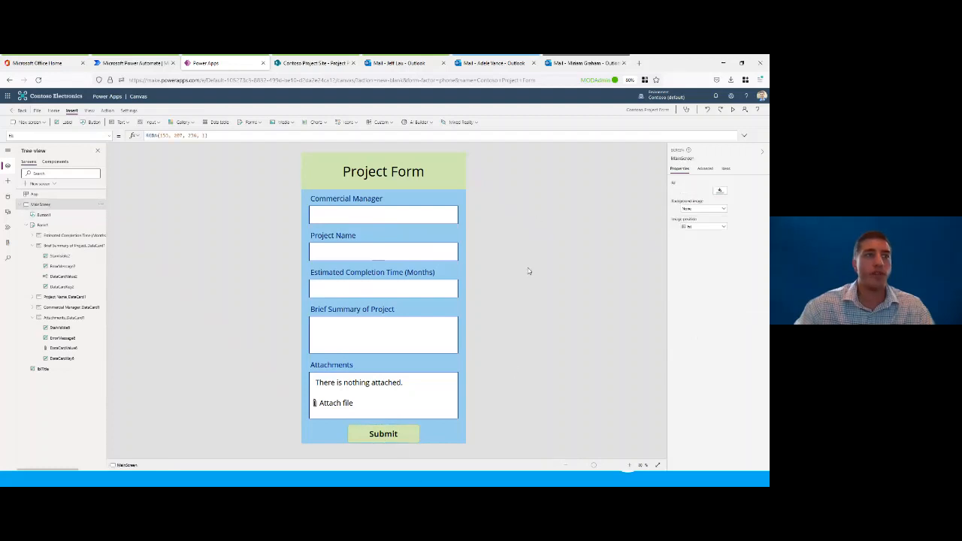
pyautogui.click(409, 435)
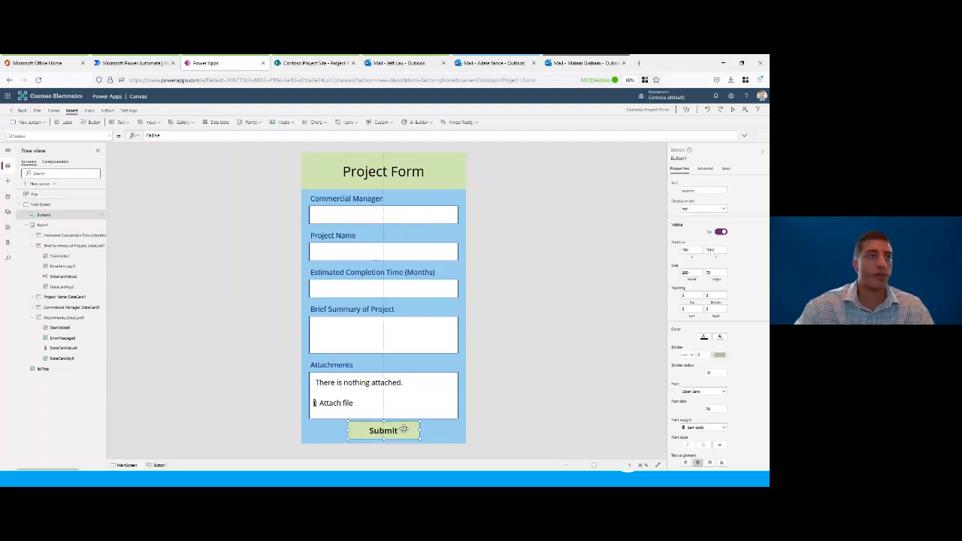
pyautogui.click(489, 363)
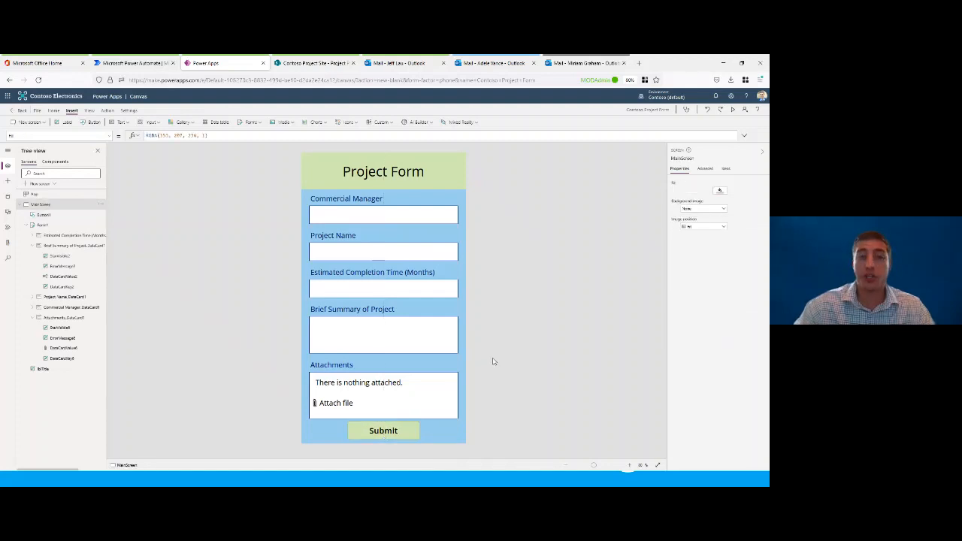
# Step: Preview the app, close the preview and set the default mode of Form1 to New
pyautogui.click(733, 110)
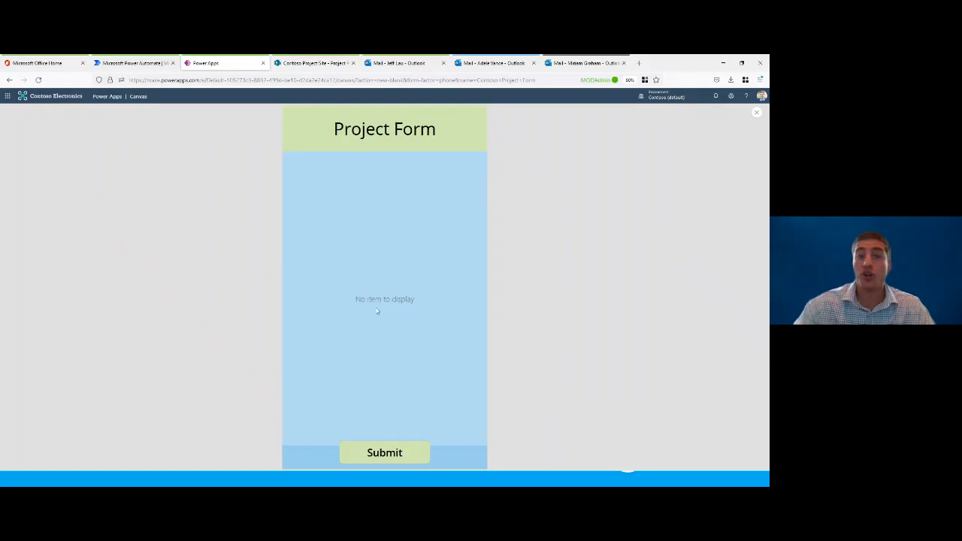
pyautogui.click(758, 114)
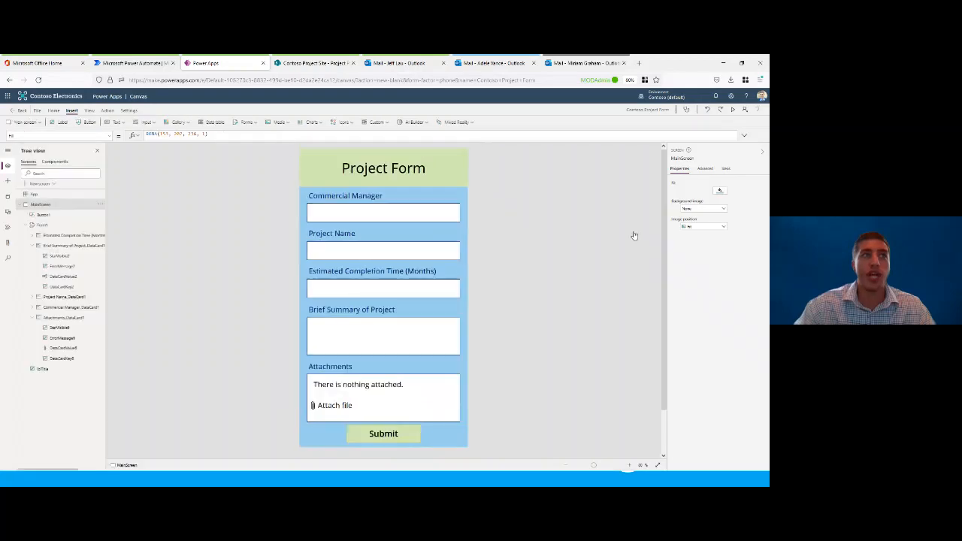
pyautogui.click(402, 203)
pyautogui.click(46, 227)
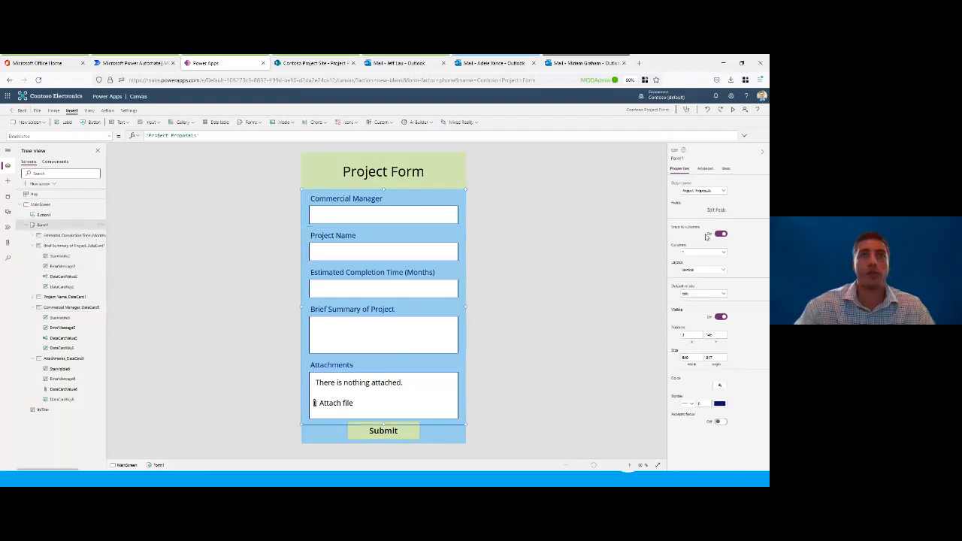
pyautogui.click(692, 295)
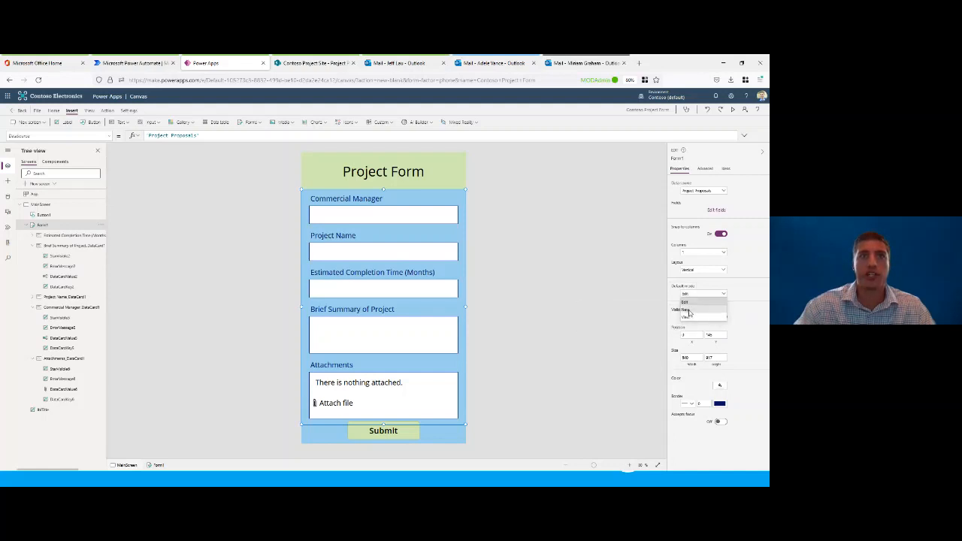
pyautogui.click(689, 309)
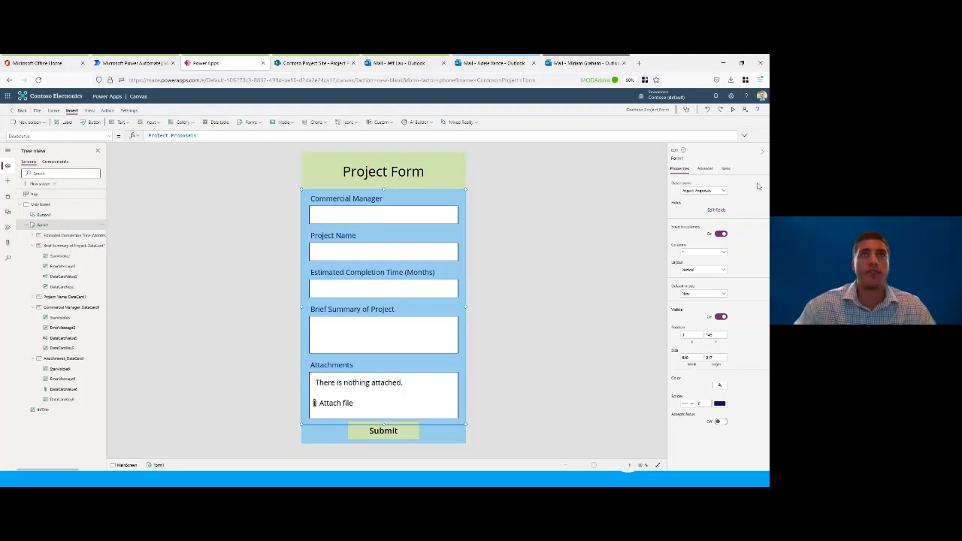
# Step: Preview the app again, try the Submit button on the empty form and return to the editor
pyautogui.click(734, 111)
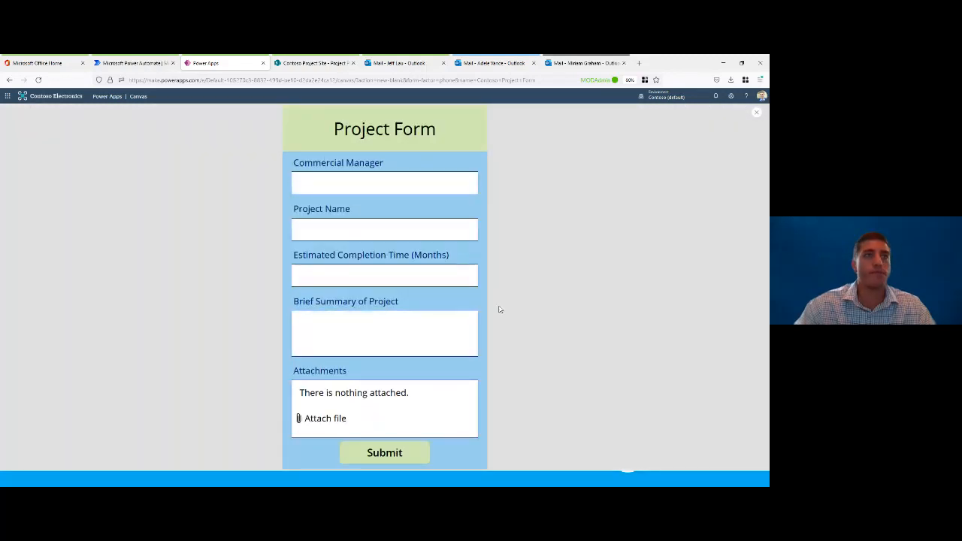
pyautogui.click(404, 453)
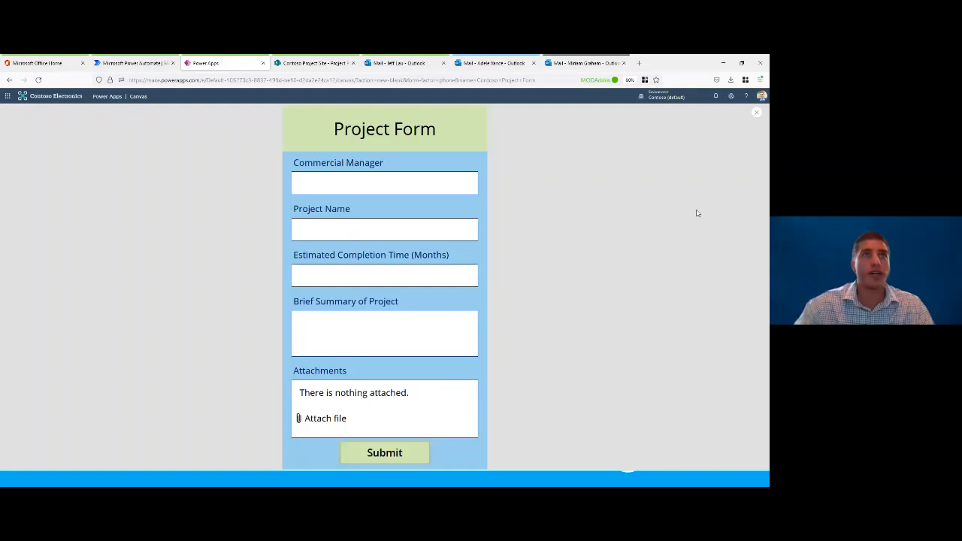
pyautogui.click(756, 113)
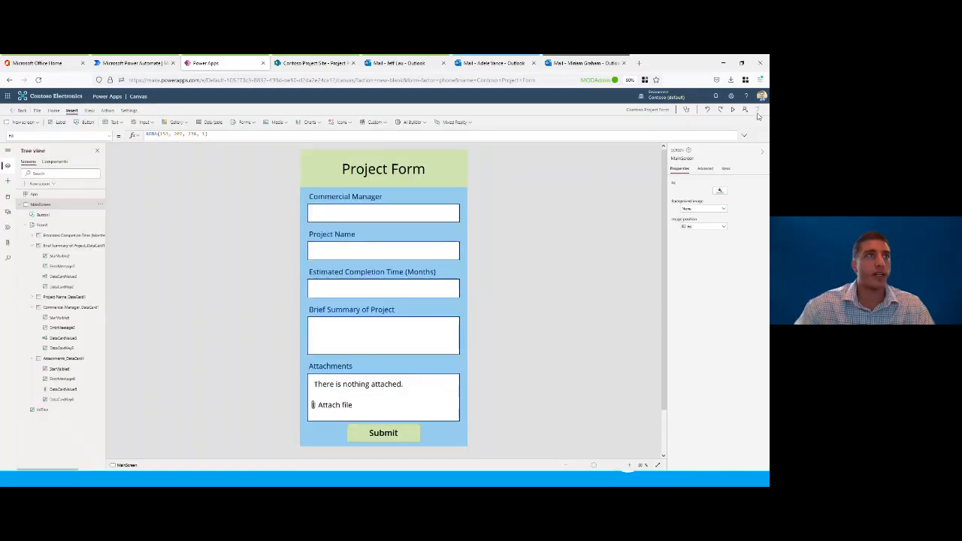
# Step: Collapse Form1 in the tree and add a new screen from the Success template with confirmation text
pyautogui.click(25, 225)
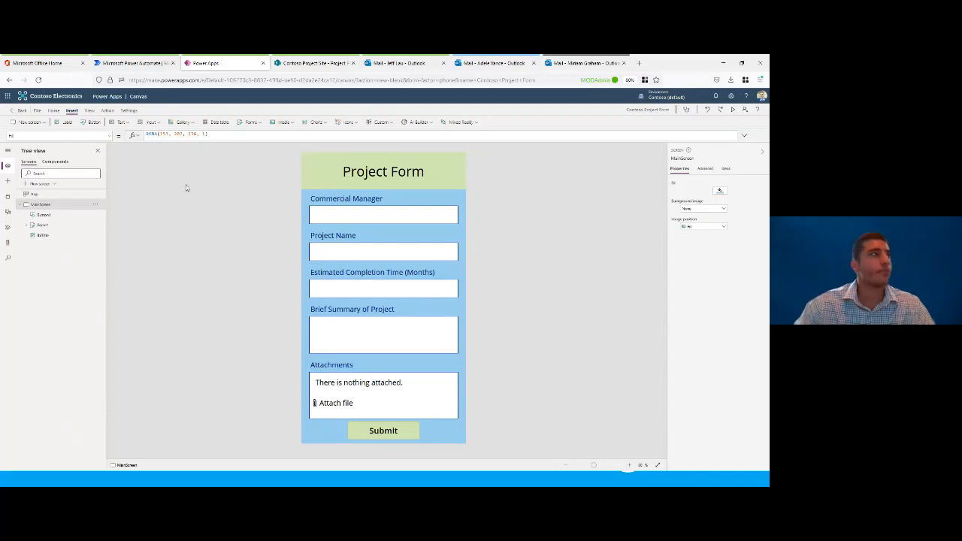
pyautogui.click(30, 122)
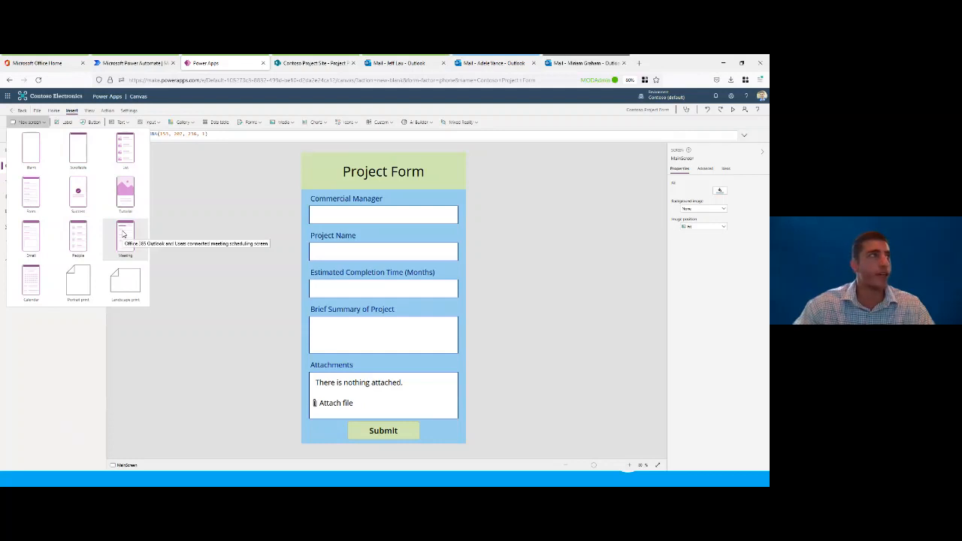
pyautogui.click(78, 193)
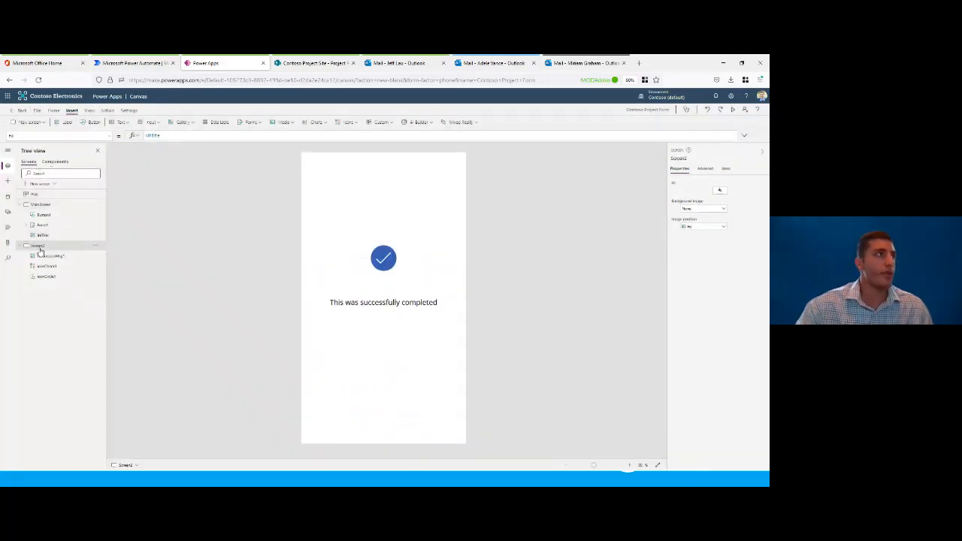
# Step: Rename the new confirmation screen as SuccessScreen
pyautogui.doubleClick(42, 246)
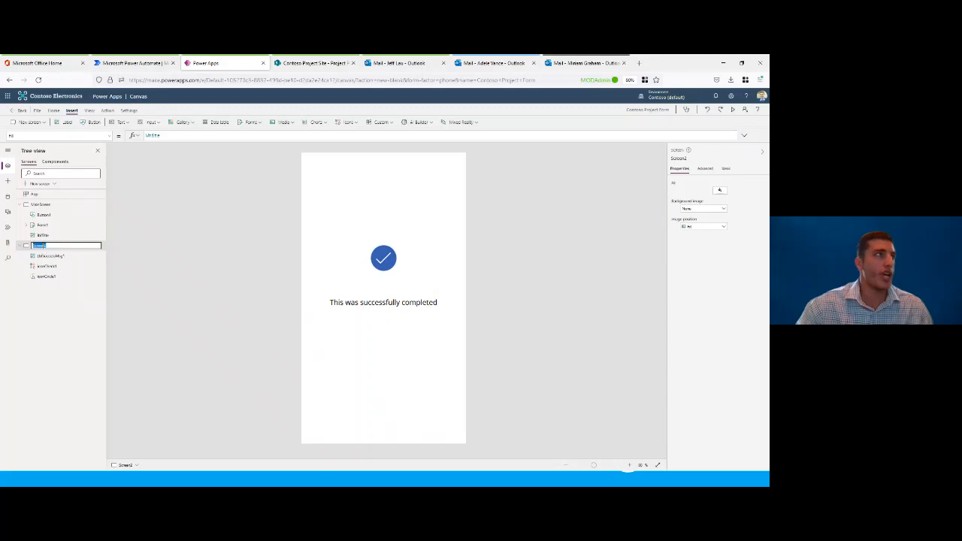
pyautogui.write('S')
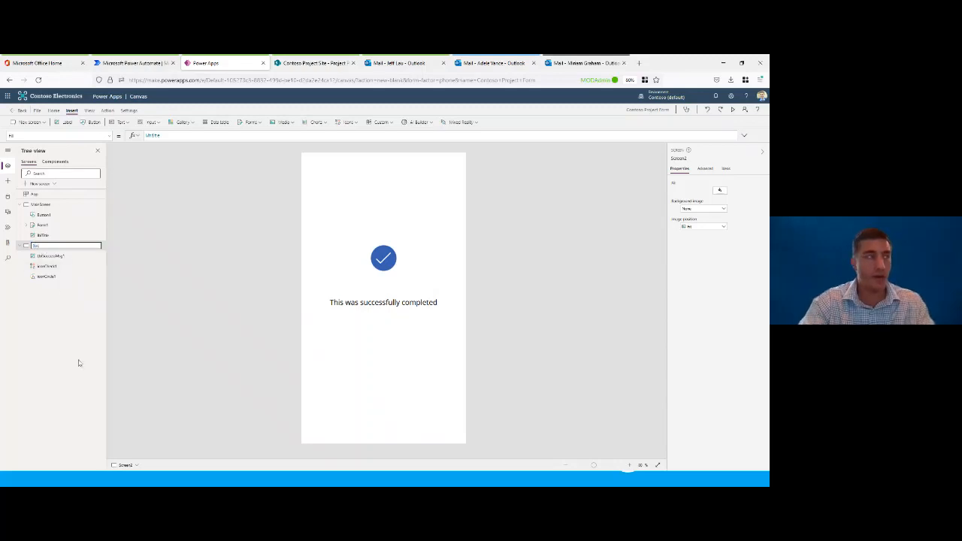
pyautogui.write('uccessScr')
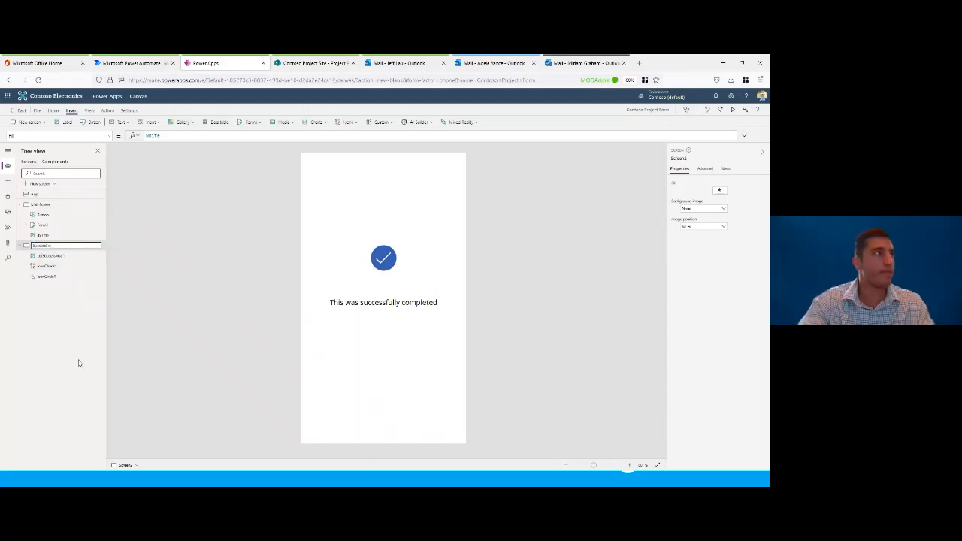
pyautogui.write('een')
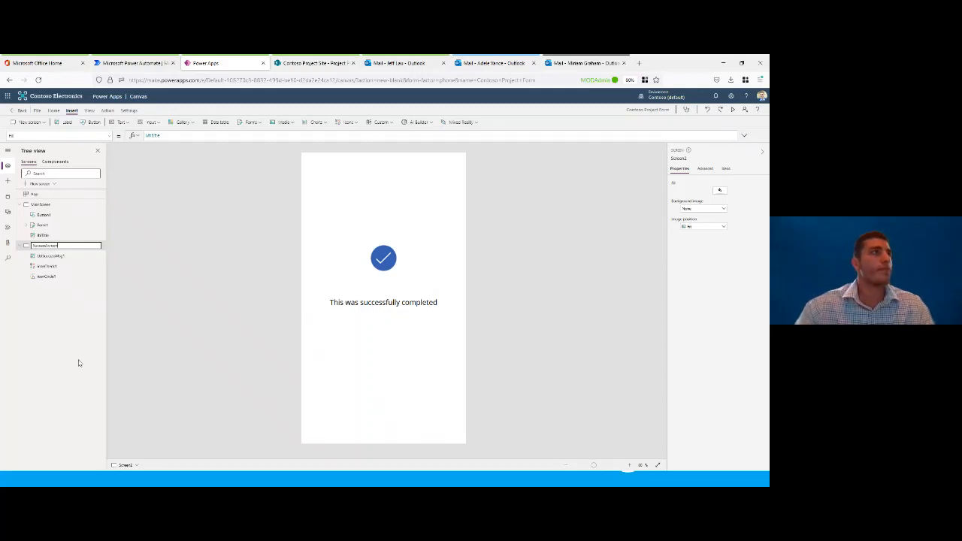
pyautogui.press('Return')
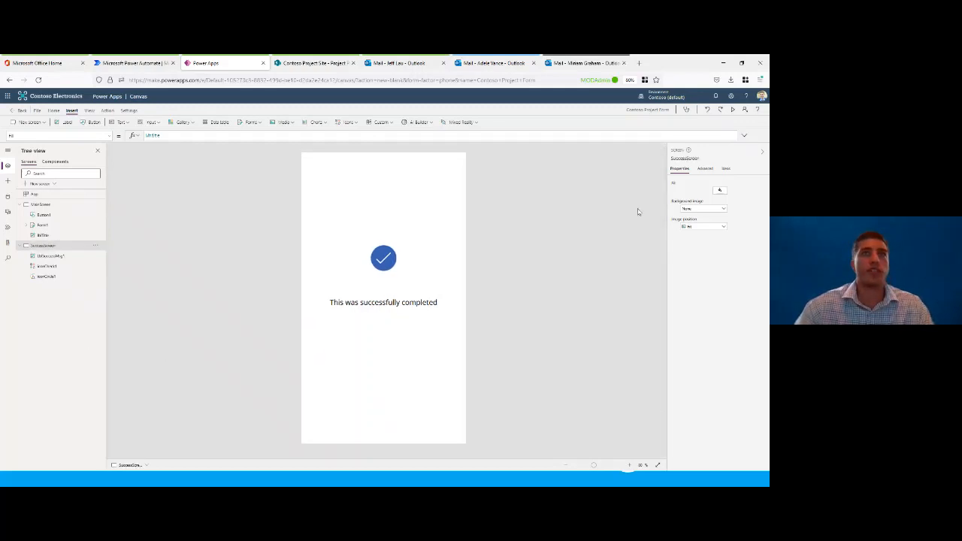
# Step: Give SuccessScreen a light blue background fill matching the main screen
pyautogui.click(720, 191)
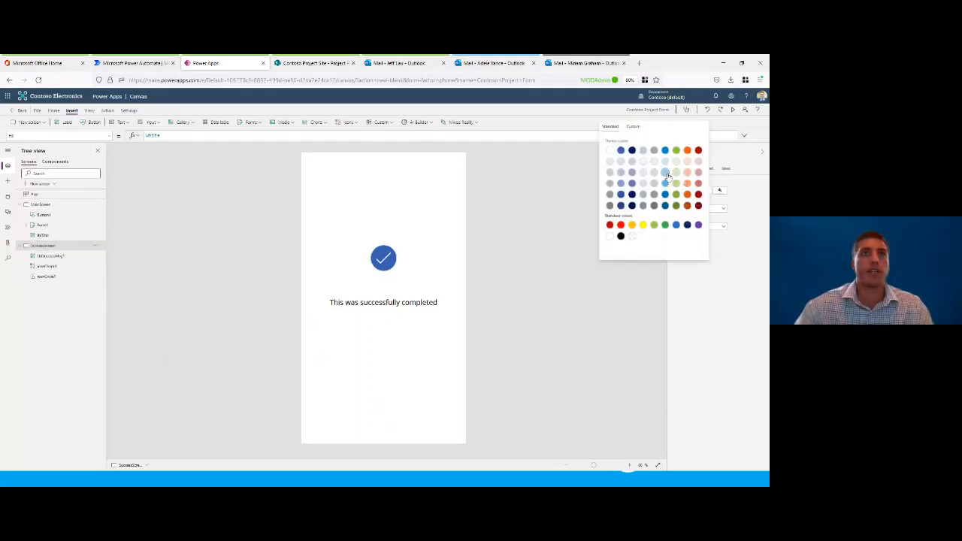
pyautogui.click(666, 174)
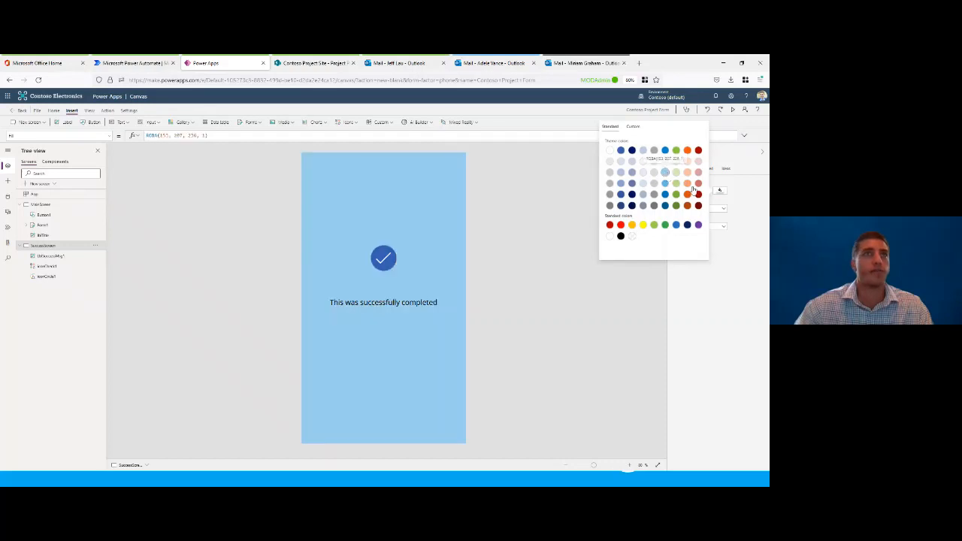
pyautogui.click(749, 206)
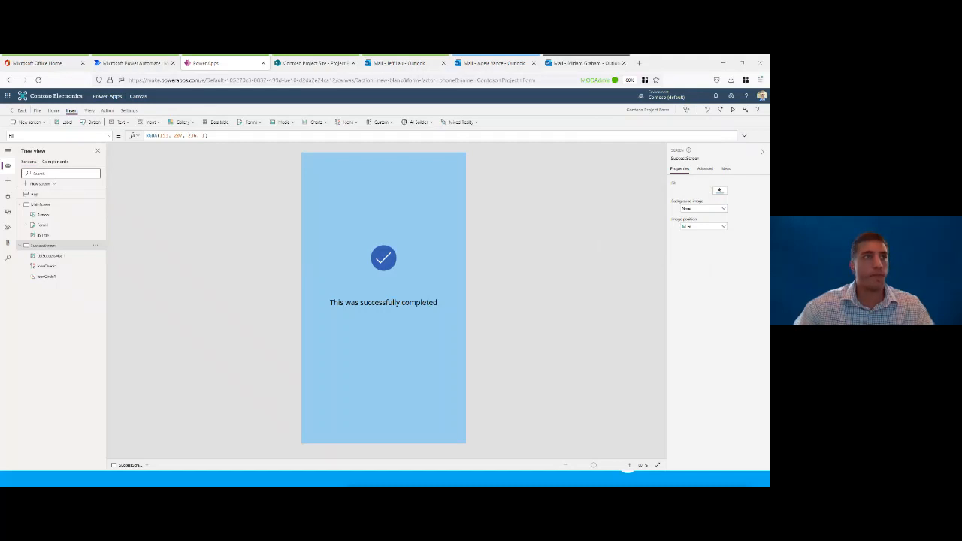
# Step: Change the confirmation label beneath the check mark to "Project Submitted Successfully"
pyautogui.click(389, 304)
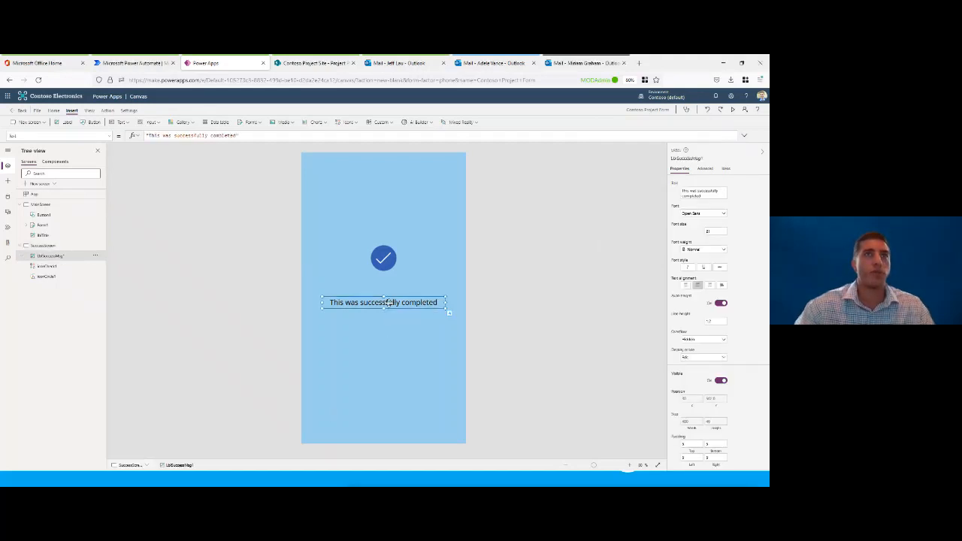
pyautogui.moveTo(702, 196); pyautogui.dragTo(682, 190)
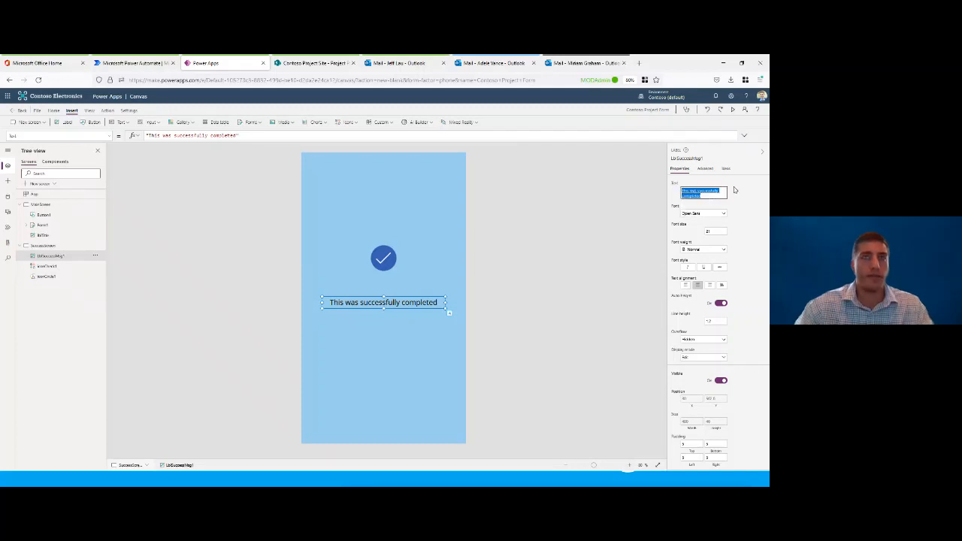
pyautogui.write('Project Submitted successfully')
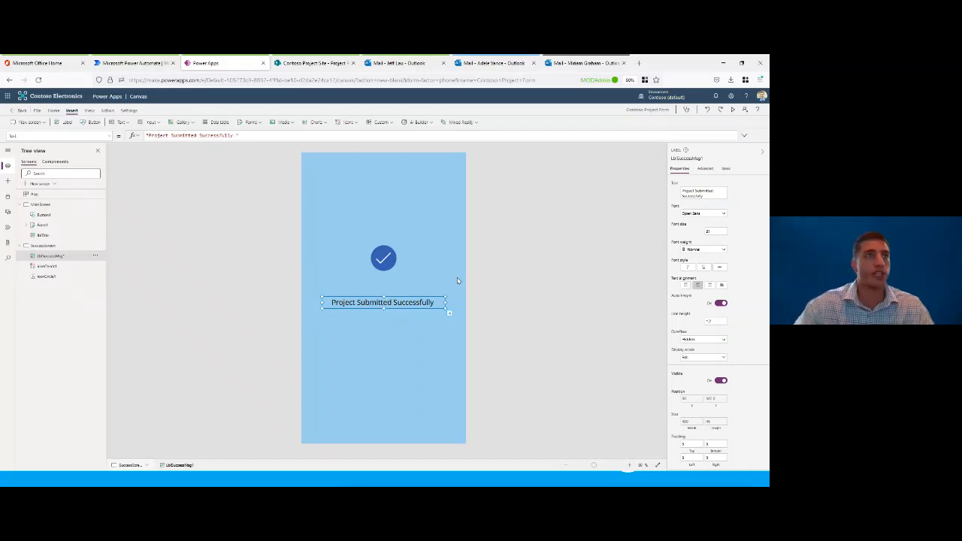
pyautogui.click(516, 252)
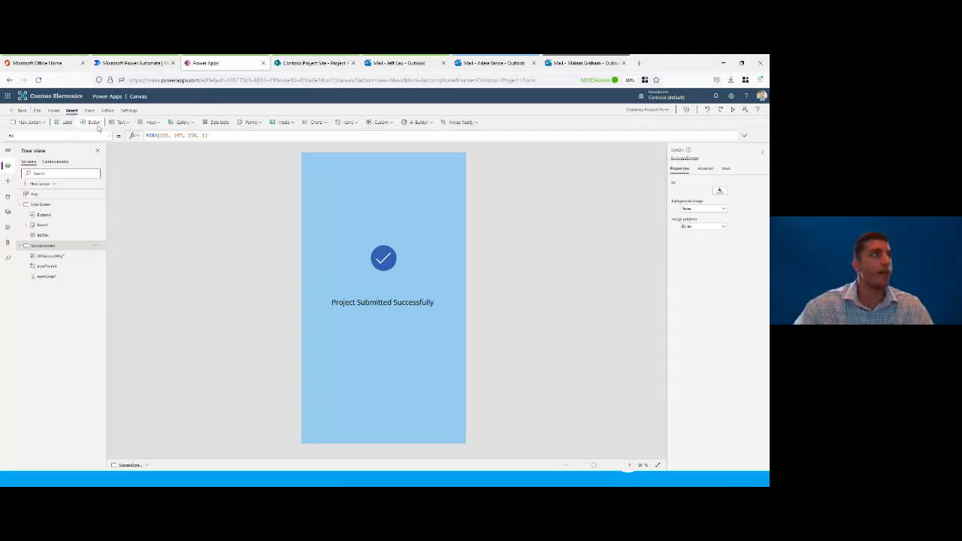
# Step: Insert a button centred beneath the confirmation message and give it a light green fill and black text
pyautogui.click(93, 123)
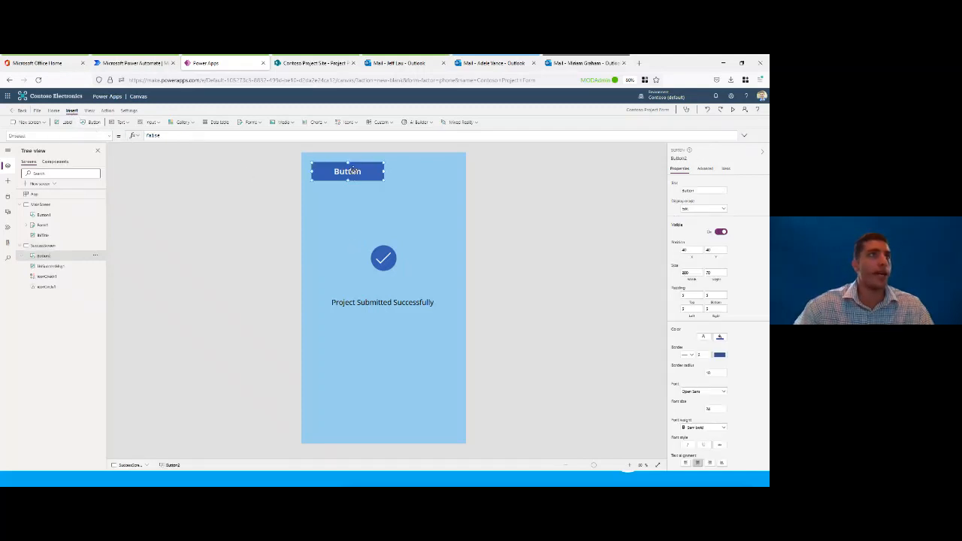
pyautogui.moveTo(353, 173); pyautogui.dragTo(386, 334)
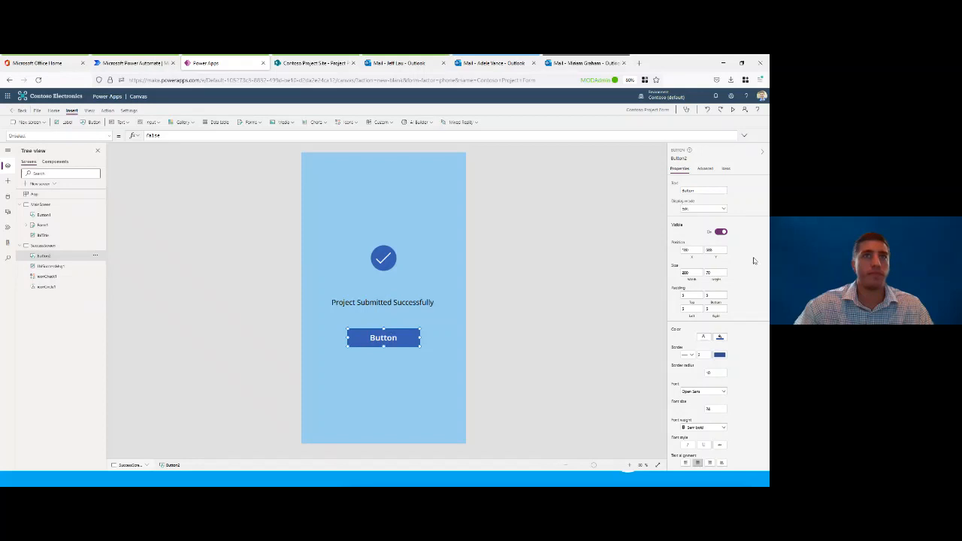
pyautogui.click(719, 338)
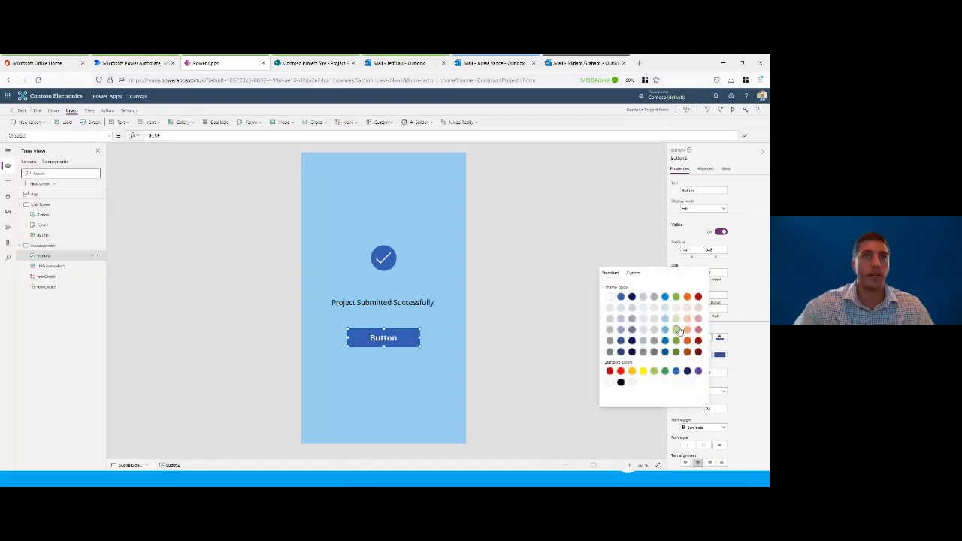
pyautogui.click(677, 321)
pyautogui.click(743, 340)
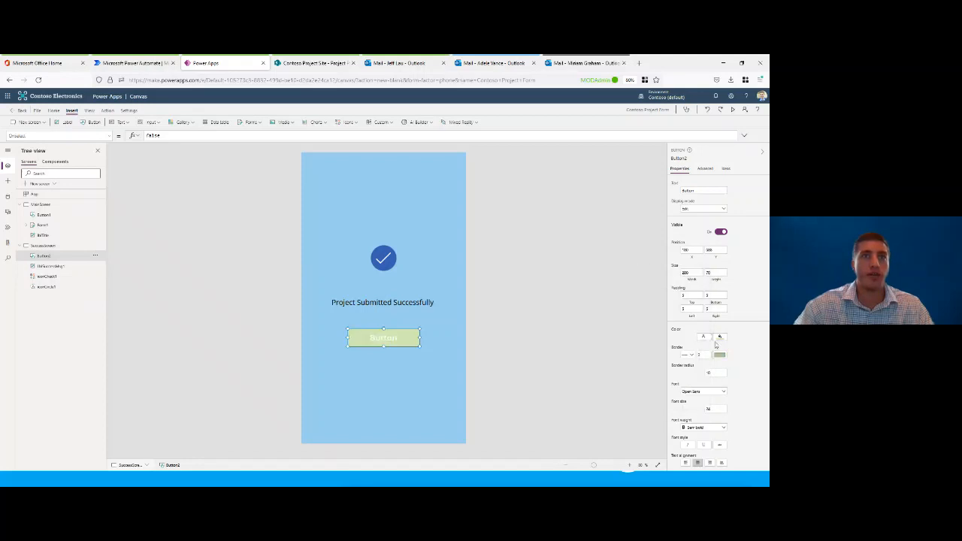
pyautogui.click(718, 339)
pyautogui.click(606, 383)
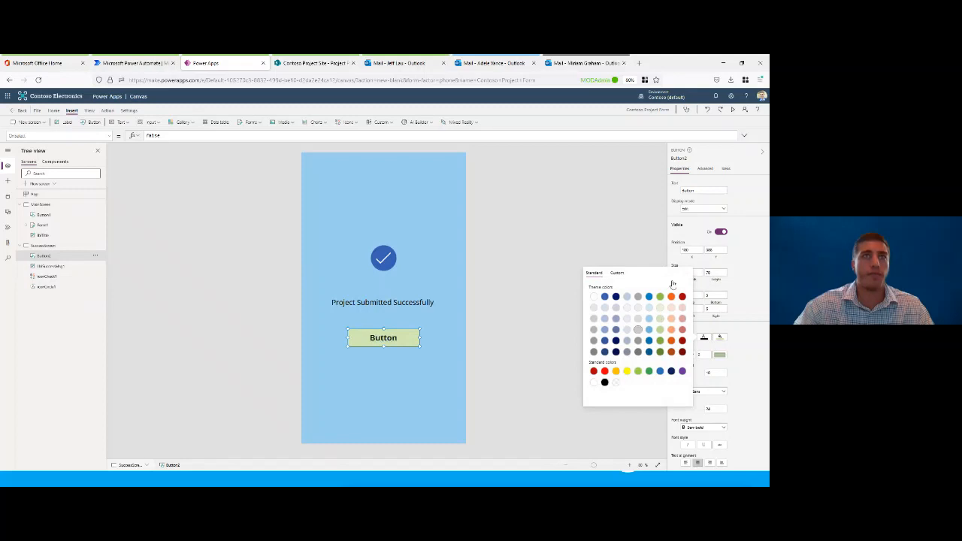
# Step: Set the text of the new button on SuccessScreen to "Back To Form"
pyautogui.doubleClick(698, 191)
pyautogui.write('Back To')
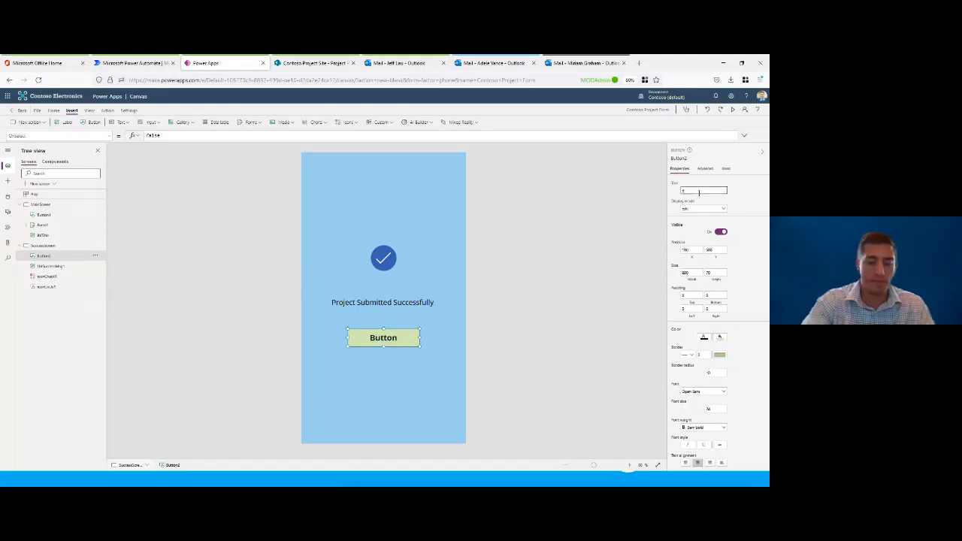
pyautogui.write(' Form')
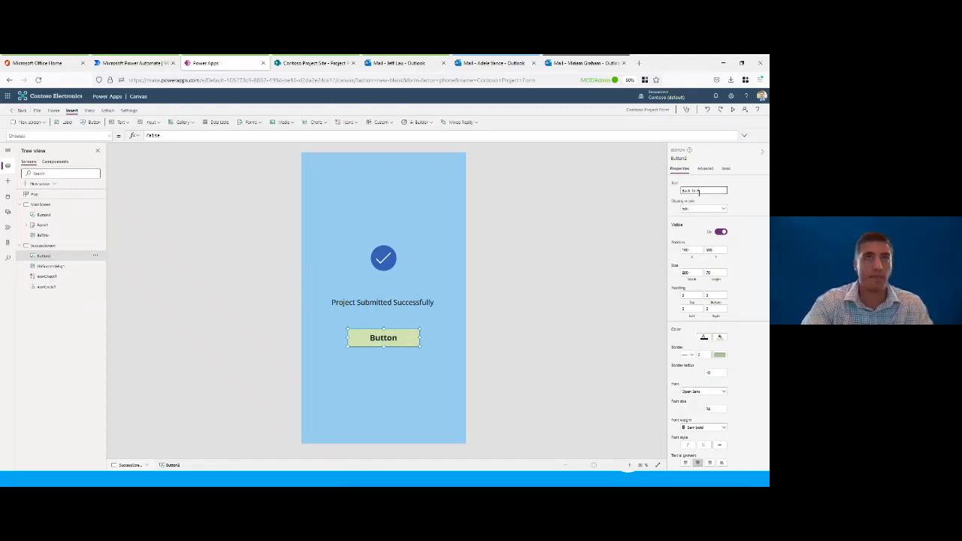
pyautogui.click(752, 191)
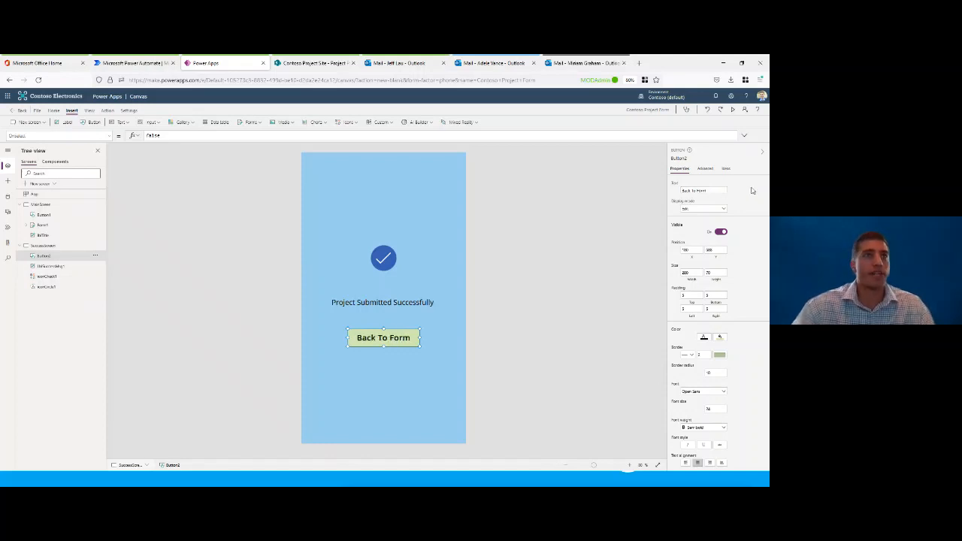
pyautogui.click(629, 244)
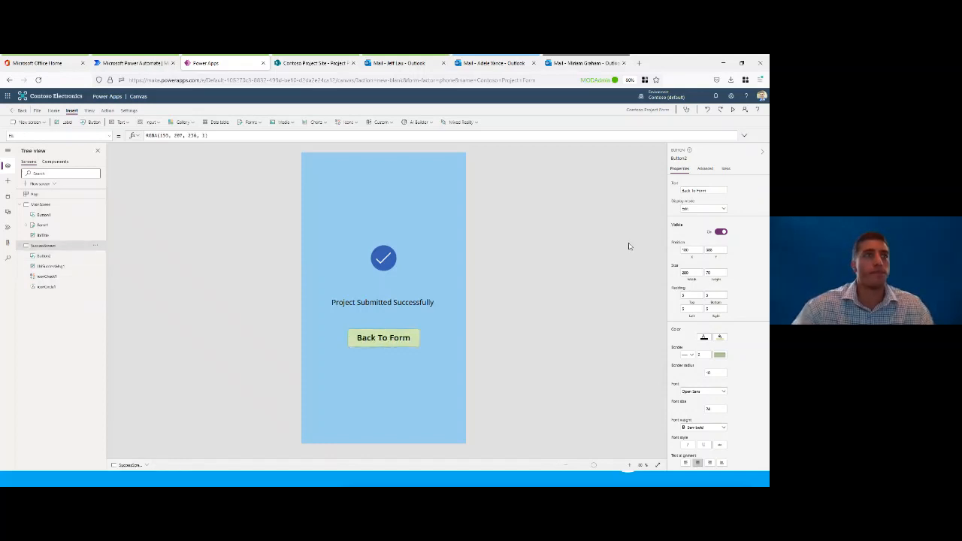
# Step: Examine the list of properties available for the Back To Form button, including OnSelect
pyautogui.click(401, 342)
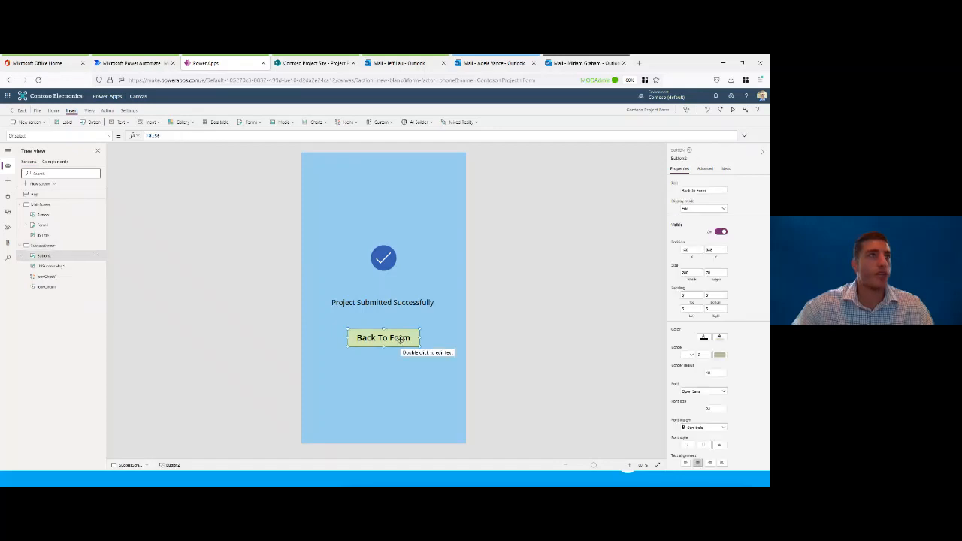
pyautogui.click(110, 138)
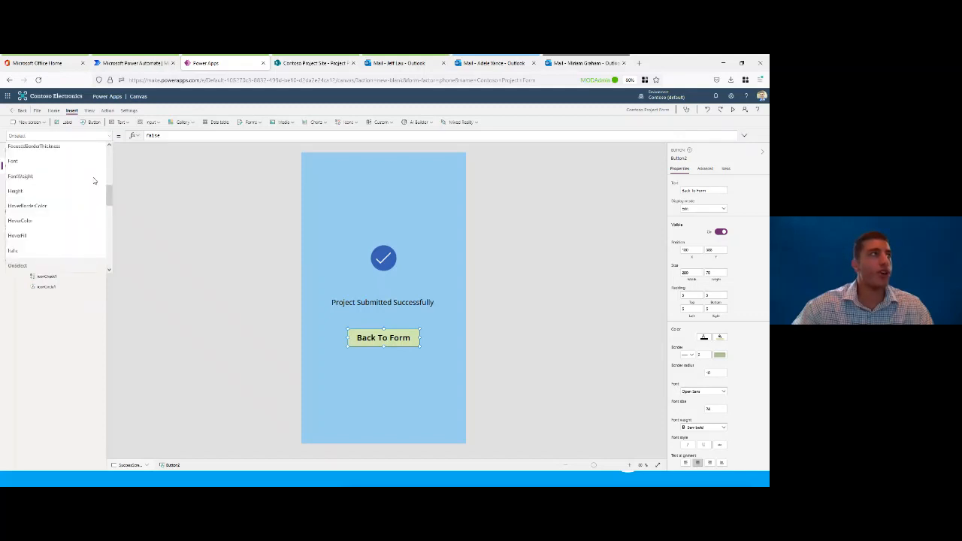
pyautogui.scroll(-5, 88, 184)
pyautogui.scroll(5, 89, 184)
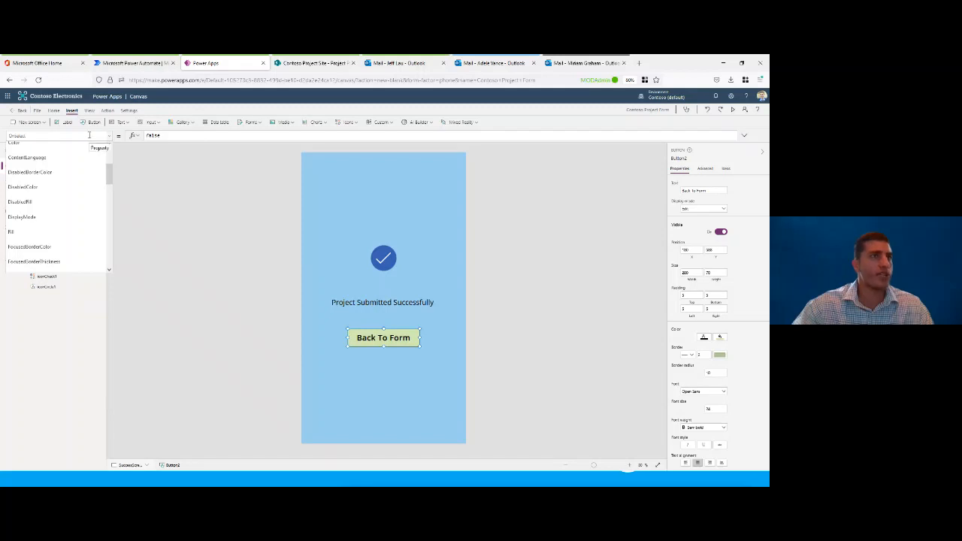
pyautogui.click(385, 340)
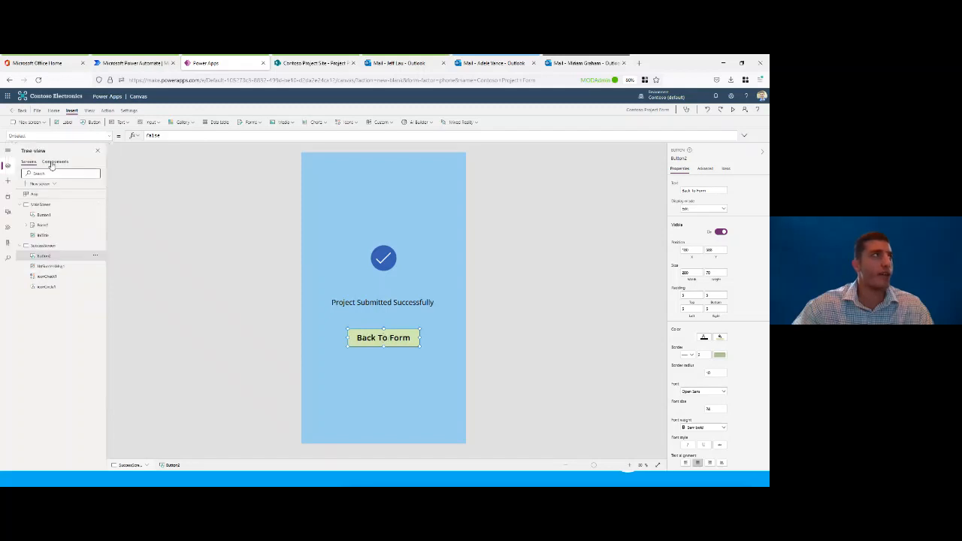
pyautogui.moveTo(28, 135); pyautogui.dragTo(6, 136)
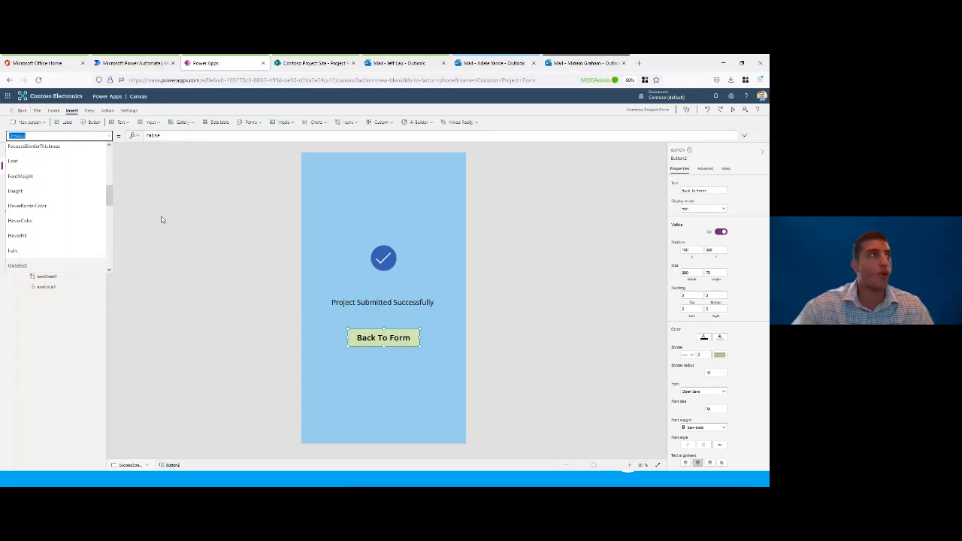
pyautogui.click(109, 136)
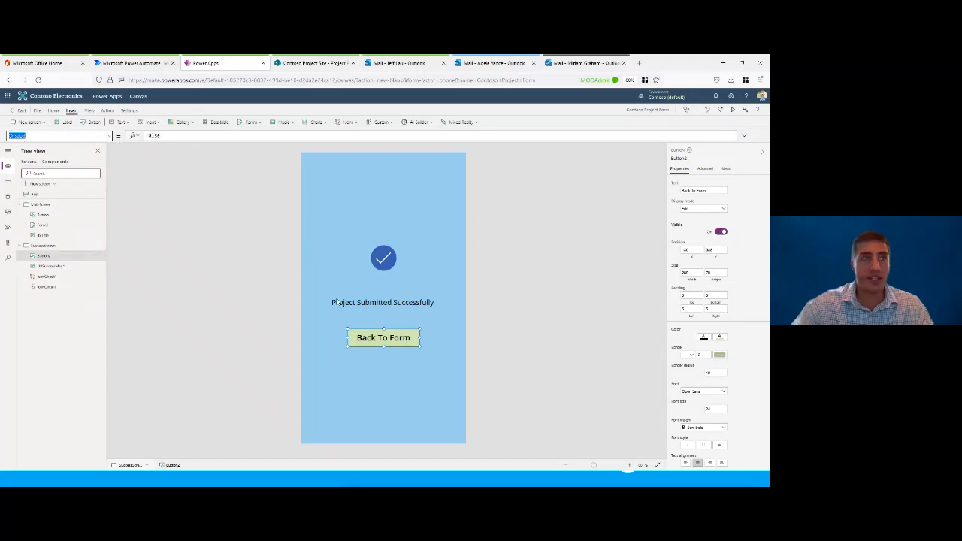
pyautogui.click(384, 337)
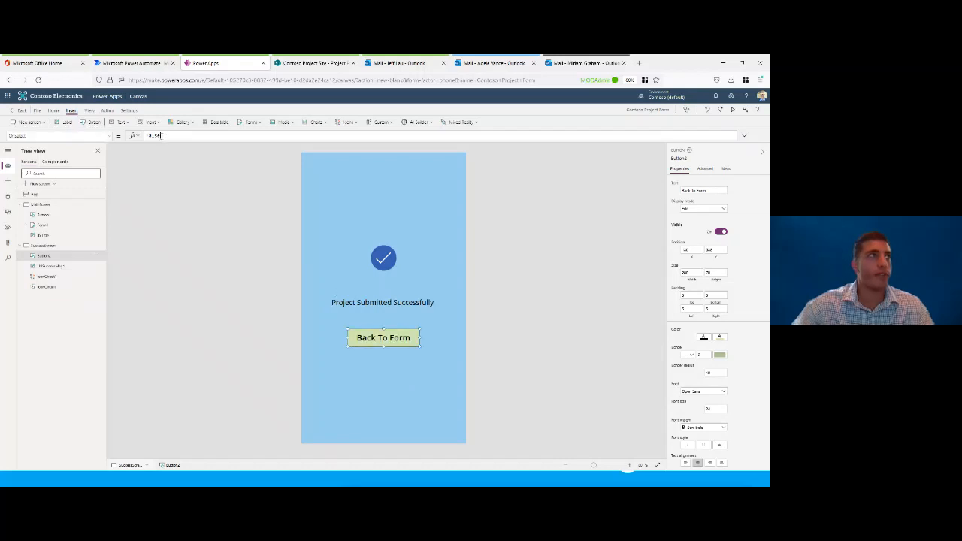
# Step: Clear the default false value from the Back To Form button's OnSelect formula
pyautogui.moveTo(161, 137); pyautogui.dragTo(157, 160)
pyautogui.click(147, 137)
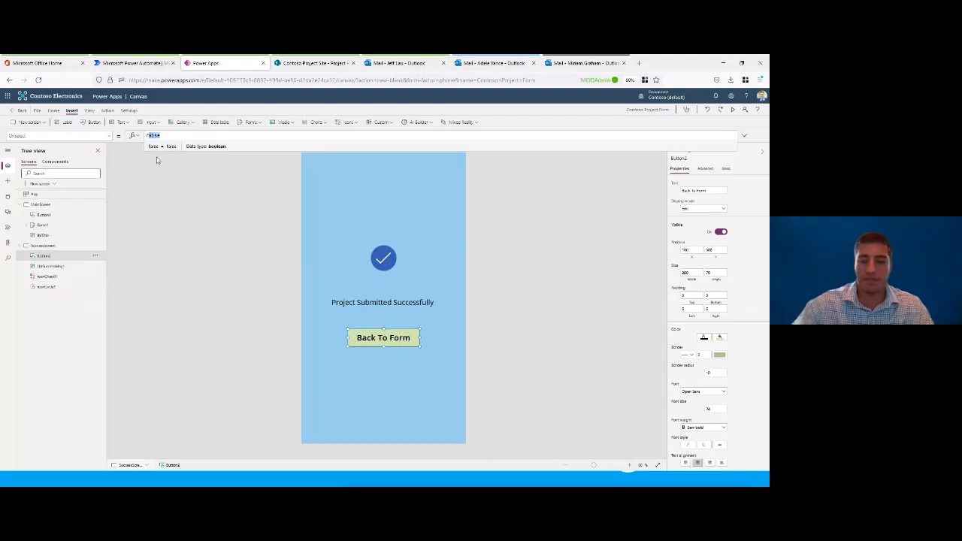
pyautogui.press('BackSpace')
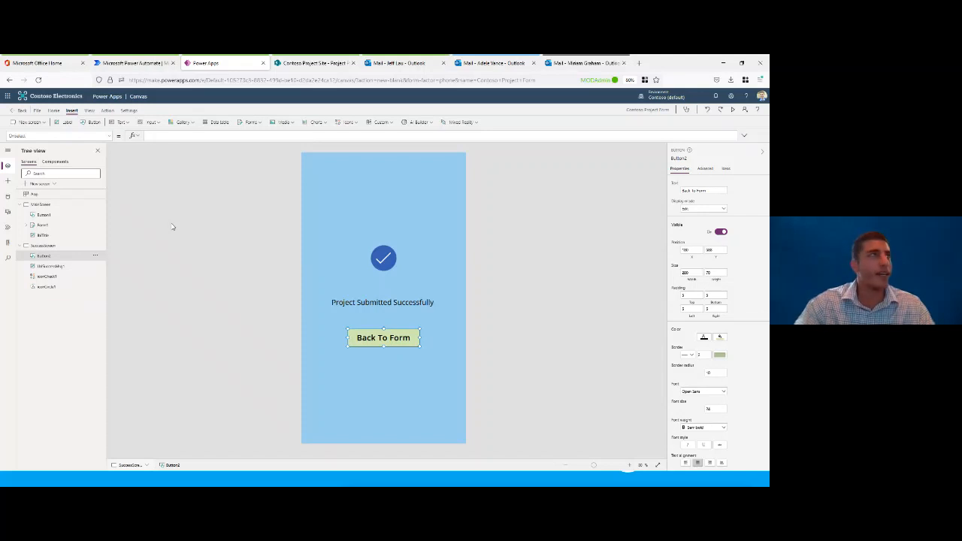
pyautogui.click(136, 138)
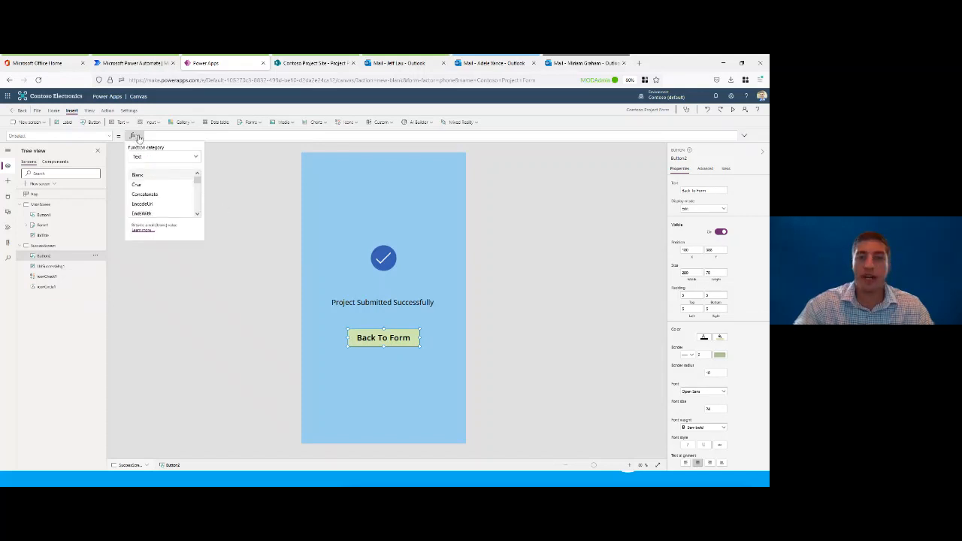
pyautogui.moveTo(197, 179)
pyautogui.mouseDown()
pyautogui.moveTo(198, 205)
pyautogui.moveTo(198, 179)
pyautogui.mouseUp()
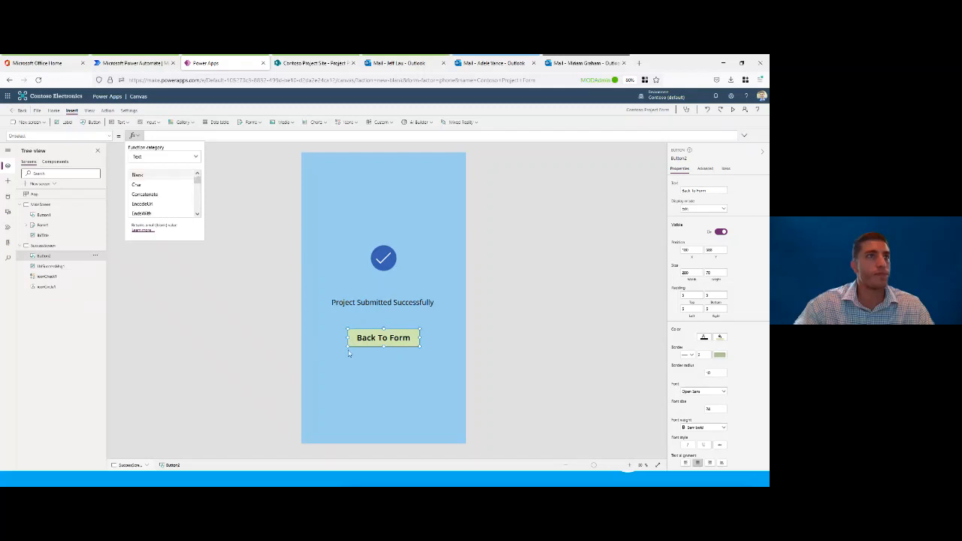
pyautogui.click(375, 335)
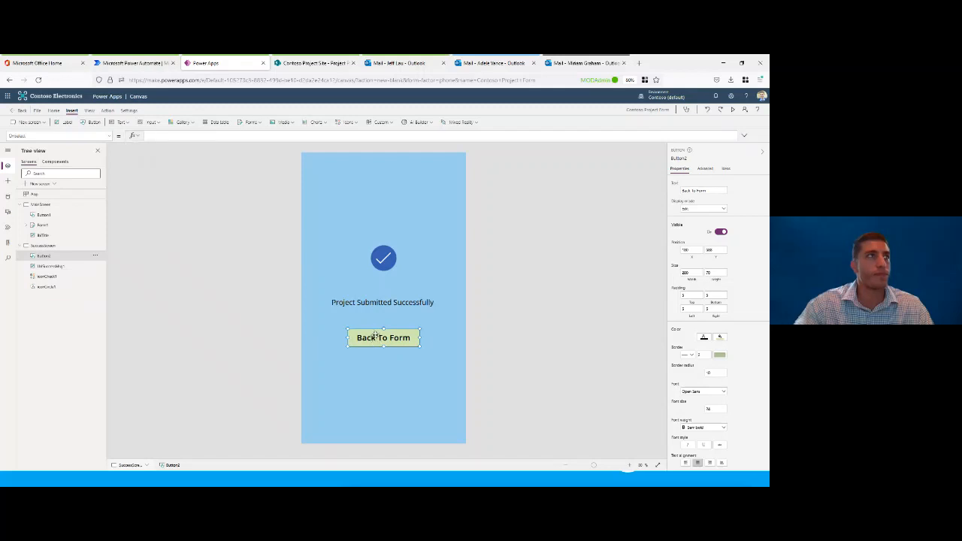
# Step: Set the Back To Form button's OnSelect formula to Navigate(MainScreen)
pyautogui.click(160, 134)
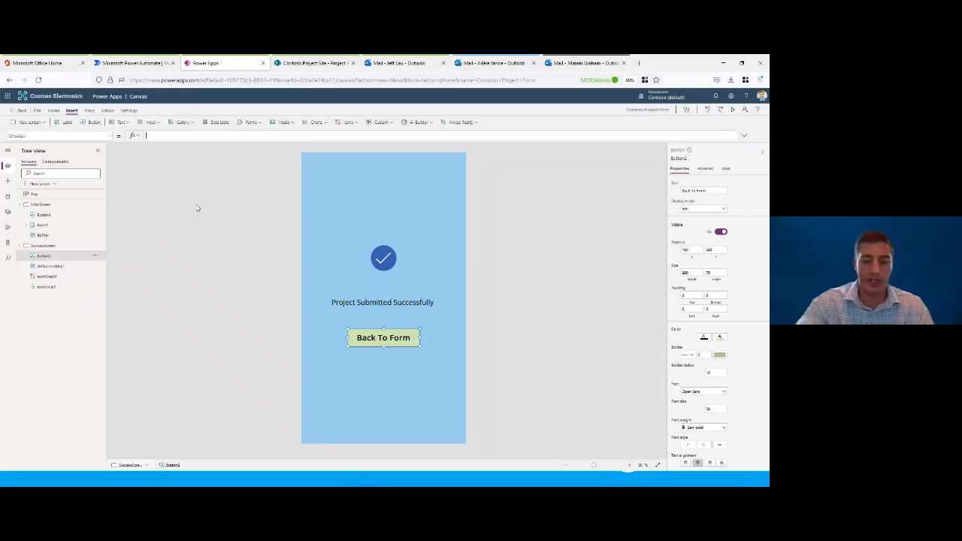
pyautogui.write('Na')
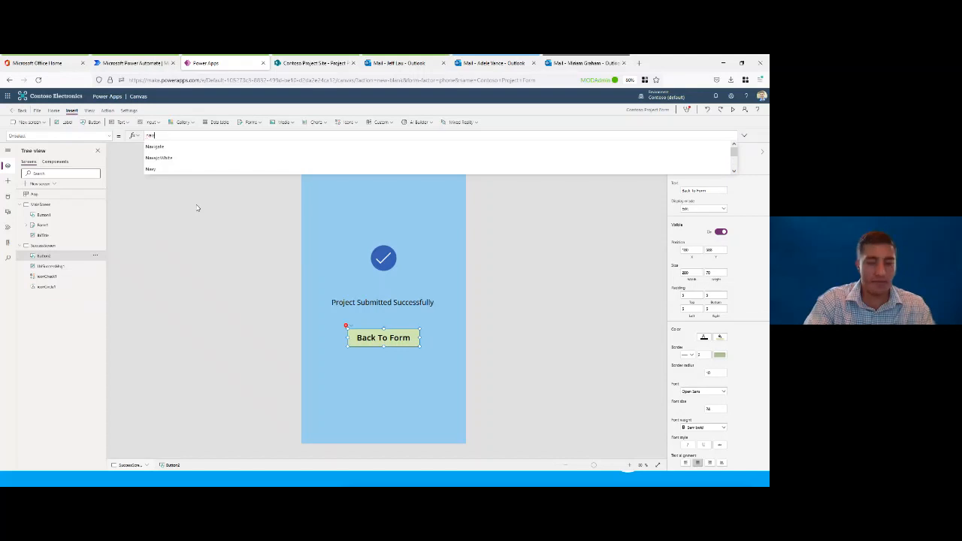
pyautogui.write('viag')
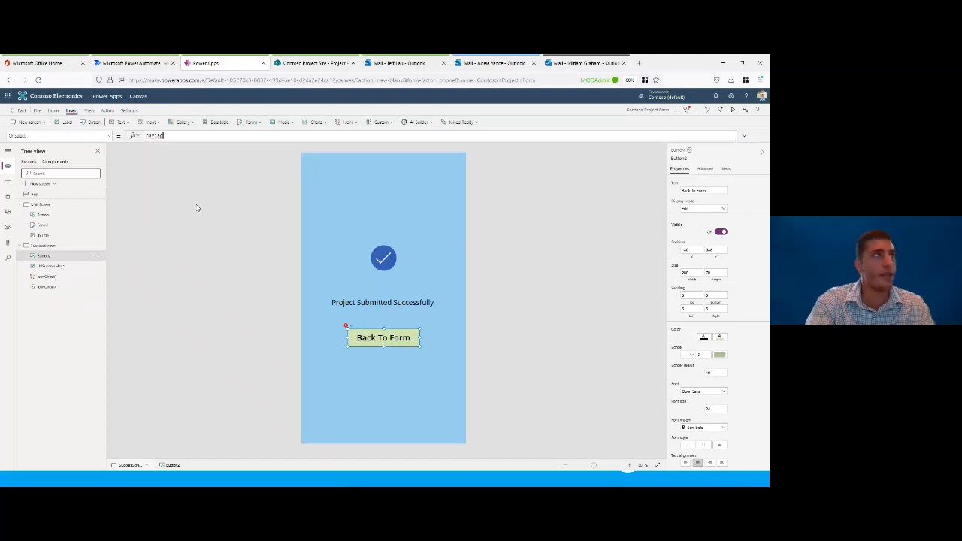
pyautogui.press('BackSpace')
pyautogui.press('BackSpace')
pyautogui.write('gate')
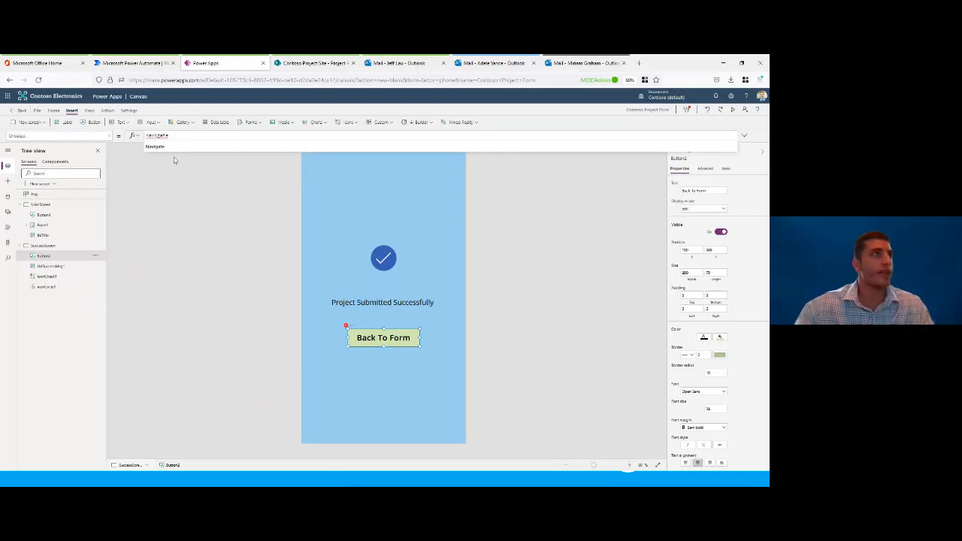
pyautogui.click(155, 146)
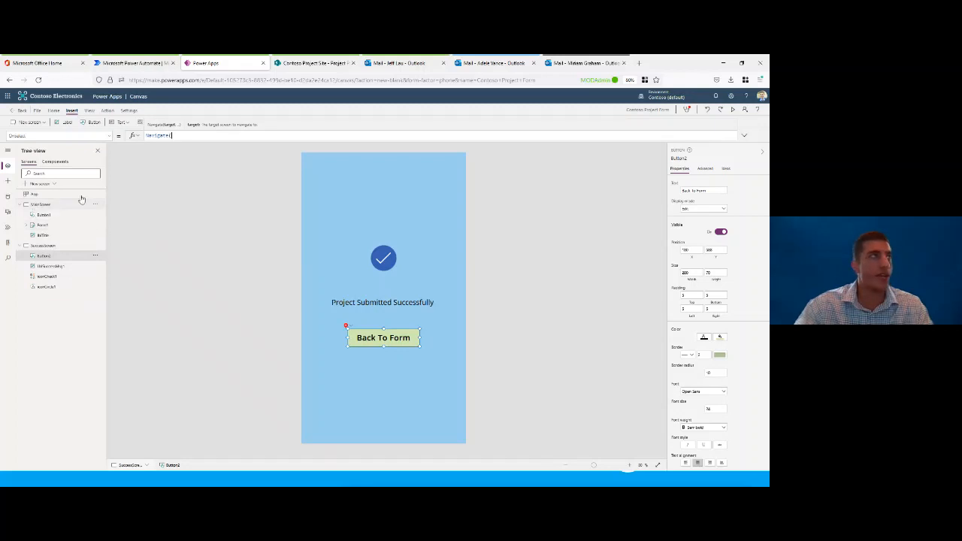
pyautogui.write('m')
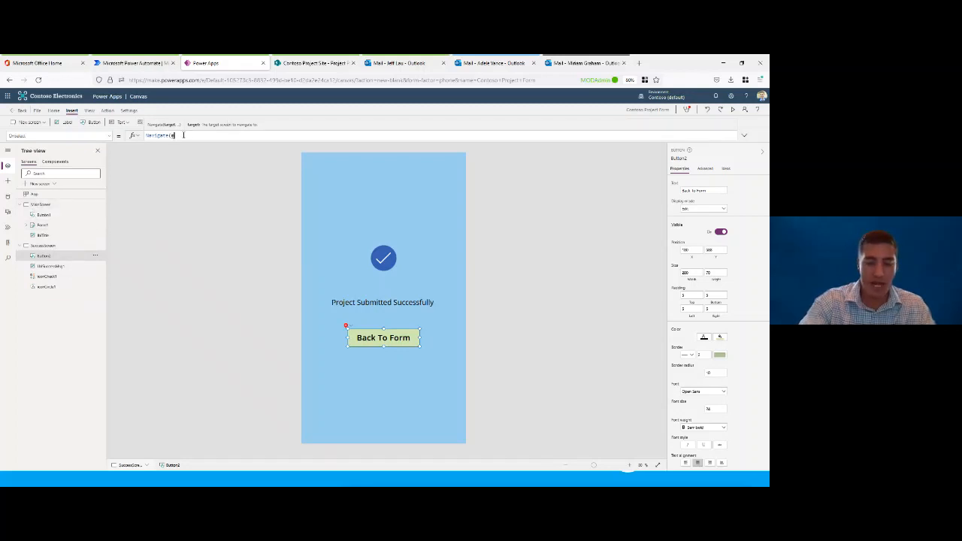
pyautogui.write('ain')
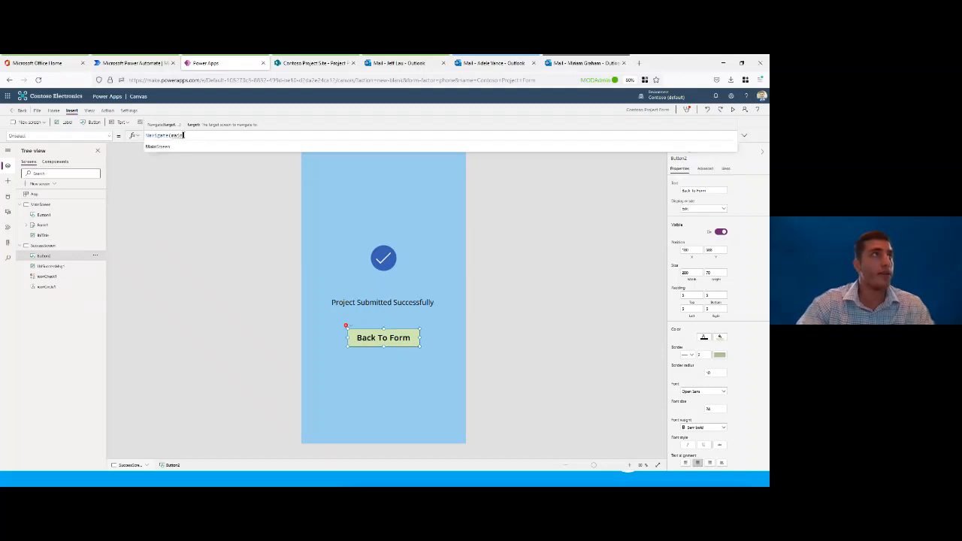
pyautogui.click(169, 147)
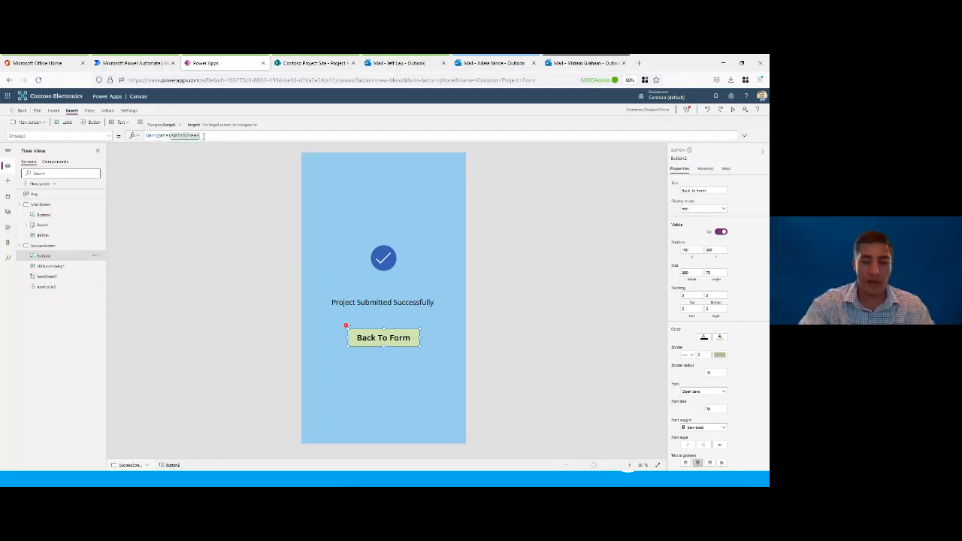
pyautogui.write(')')
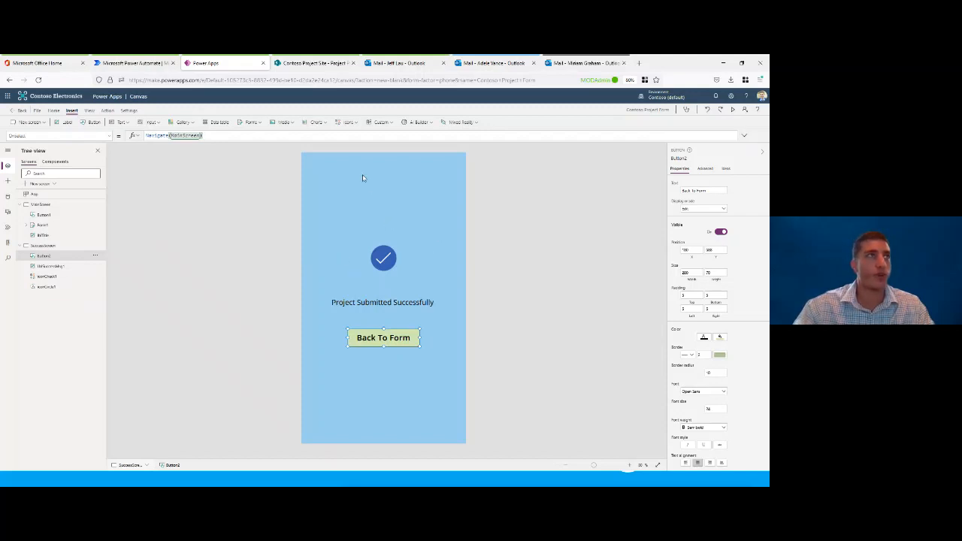
# Step: Preview the app from SuccessScreen, test the Back To Form button, and close the preview
pyautogui.click(733, 111)
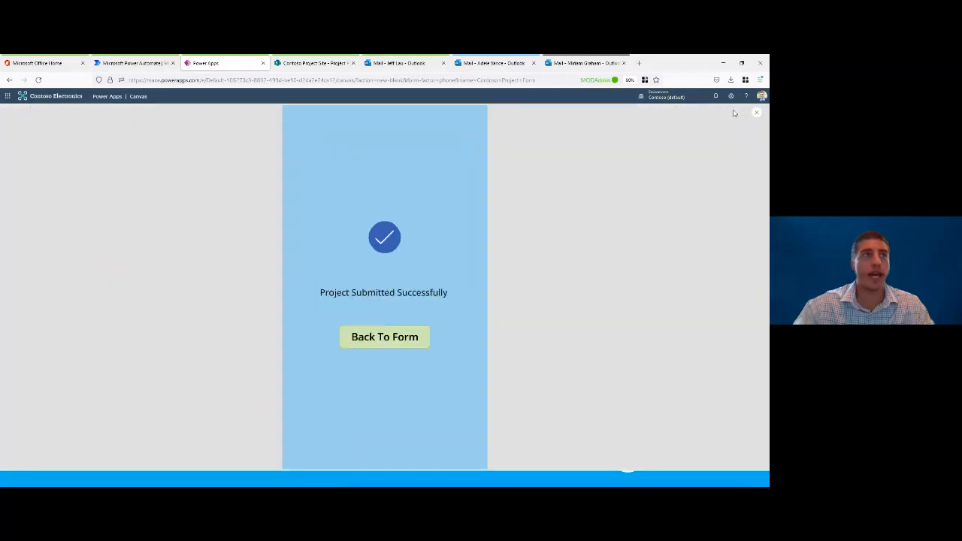
pyautogui.click(401, 339)
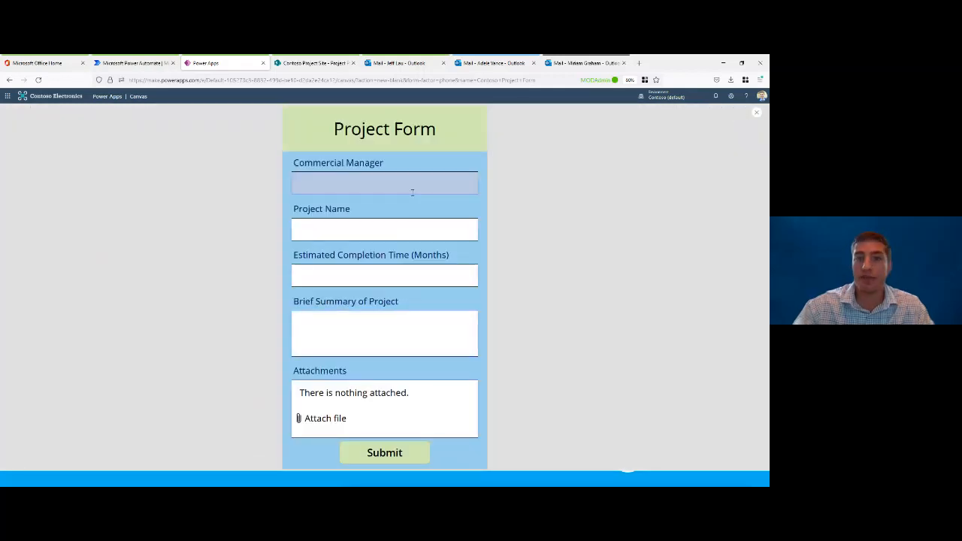
pyautogui.click(757, 115)
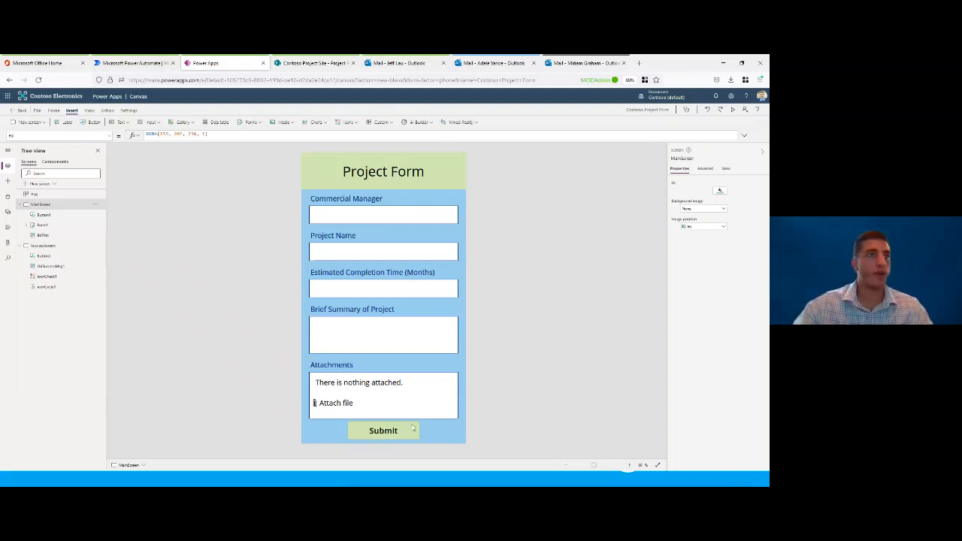
# Step: Select the Submit button on MainScreen and clear the default false value from its OnSelect formula
pyautogui.click(400, 432)
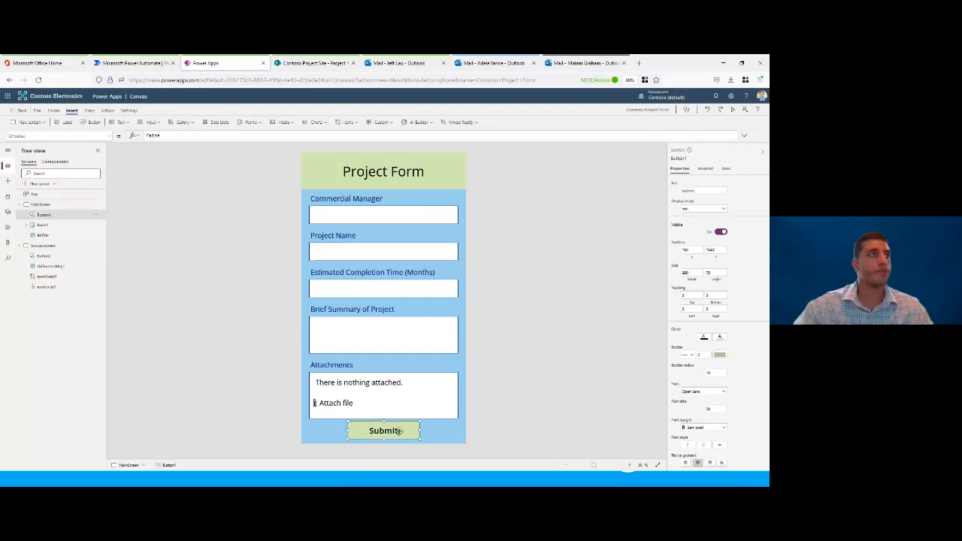
pyautogui.click(27, 135)
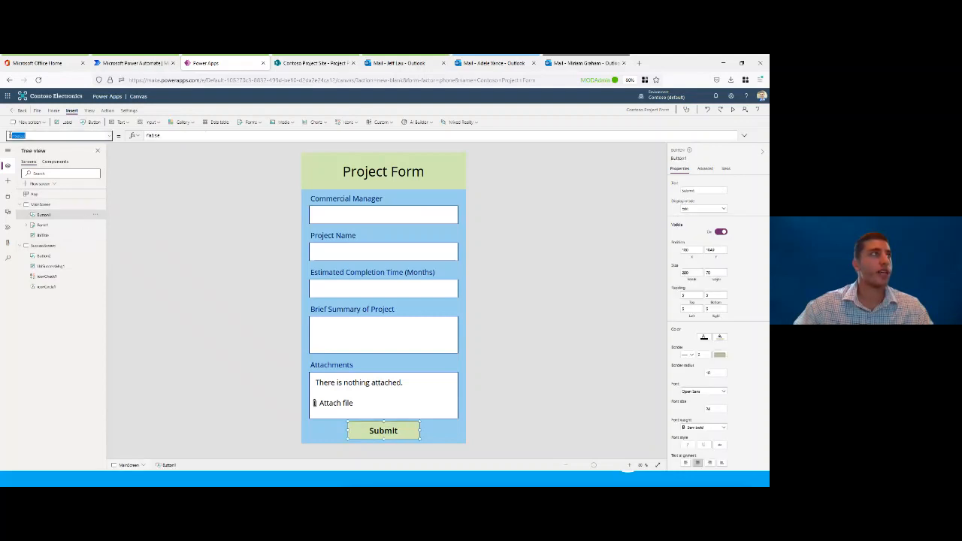
pyautogui.click(16, 136)
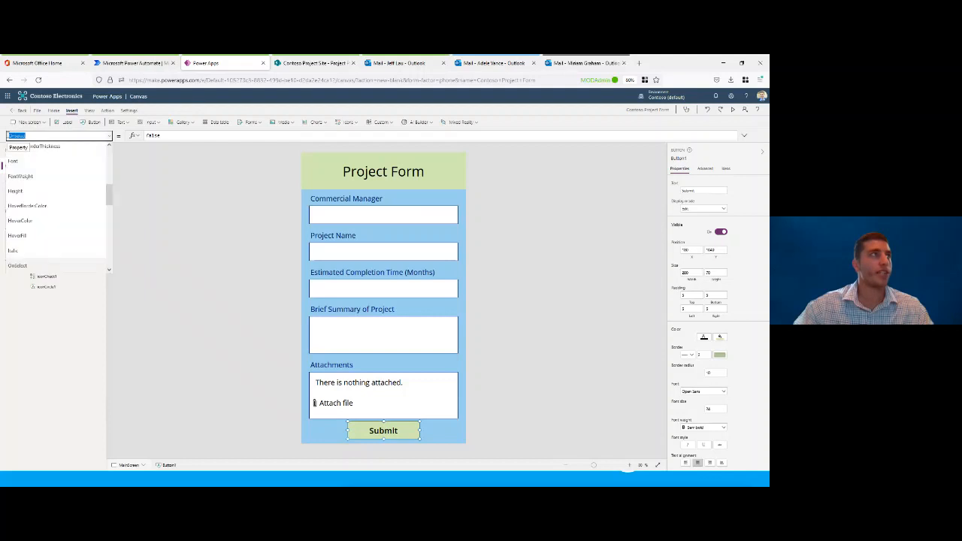
pyautogui.click(163, 136)
pyautogui.press('BackSpace')
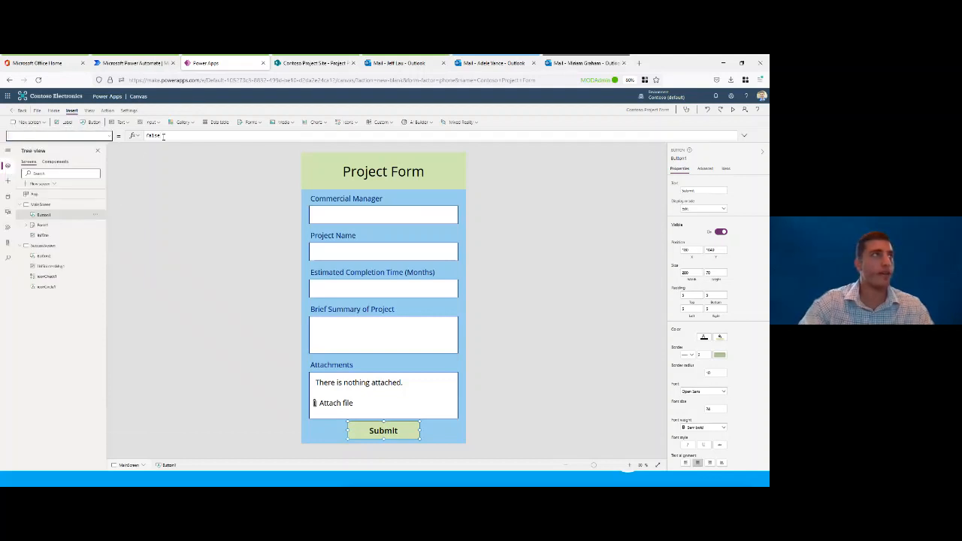
pyautogui.click(163, 136)
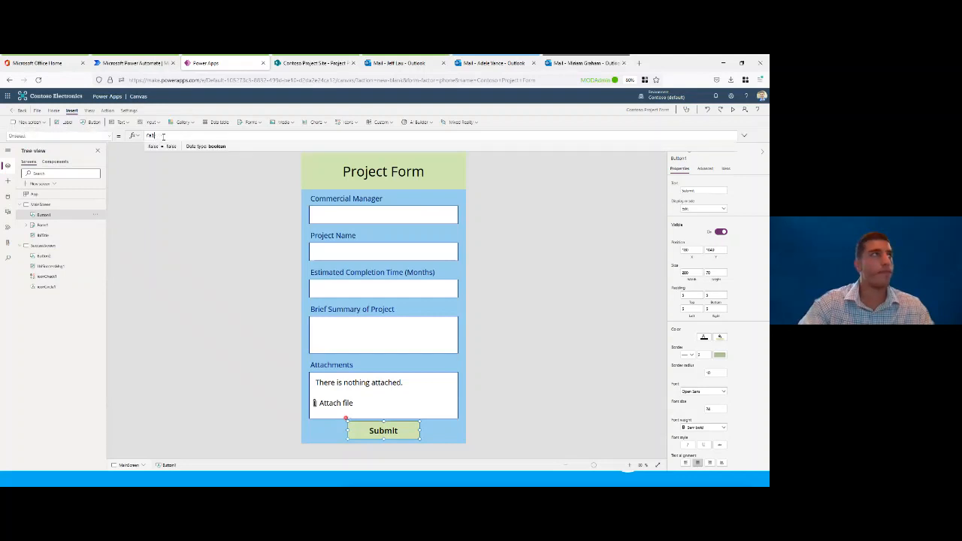
pyautogui.press('BackSpace')
pyautogui.press('BackSpace')
pyautogui.press('BackSpace')
pyautogui.press('BackSpace')
pyautogui.press('BackSpace')
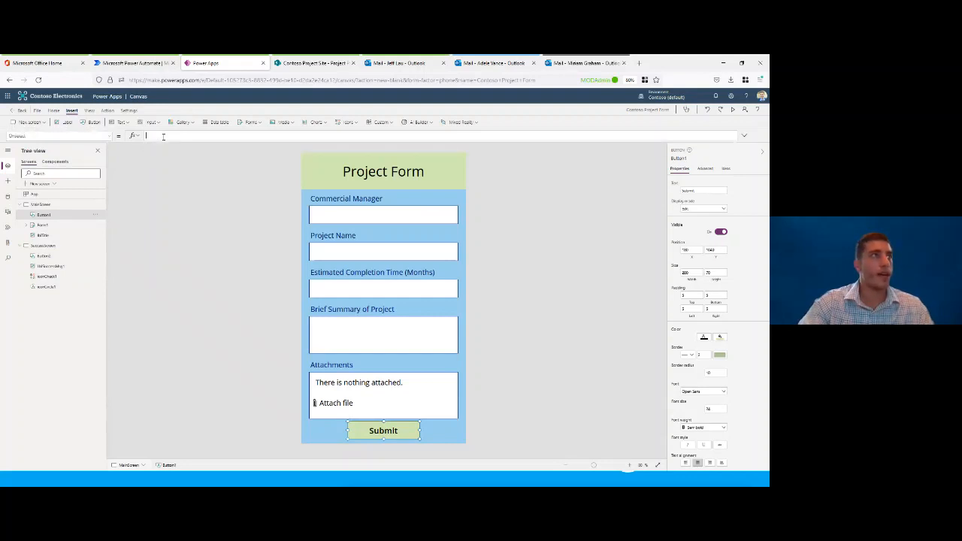
# Step: Enter Navigate(SuccessScreen) as the Submit button's OnSelect formula
pyautogui.write('Nav')
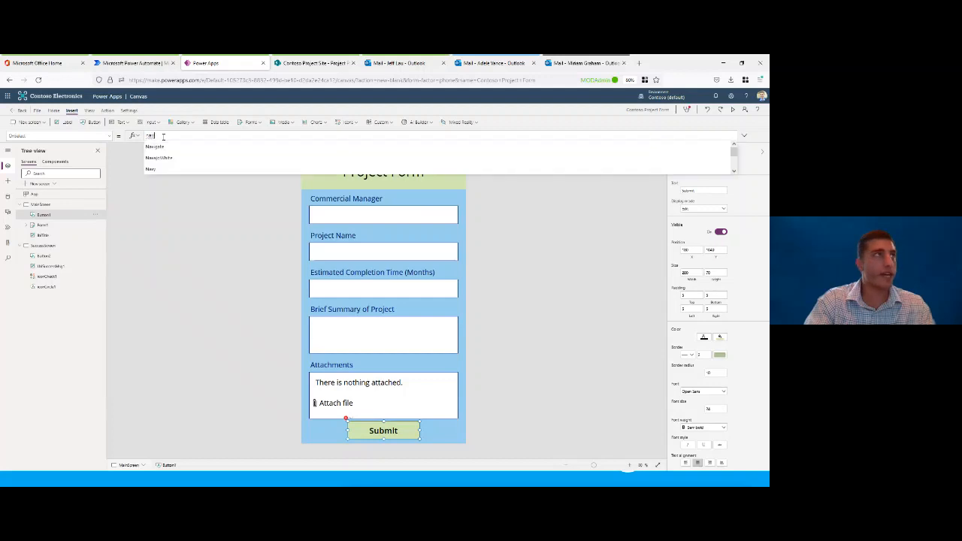
pyautogui.press('Down')
pyautogui.press('Return')
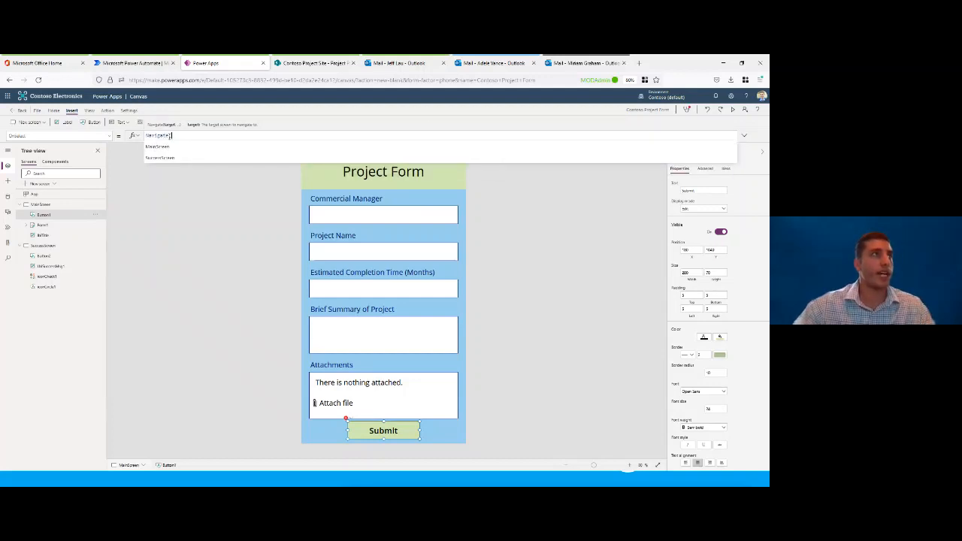
pyautogui.click(175, 159)
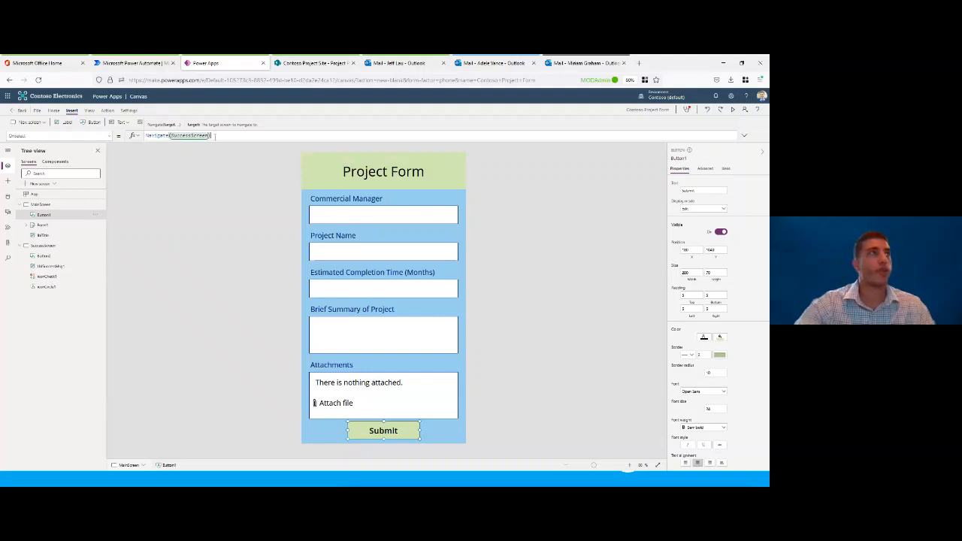
pyautogui.write(')')
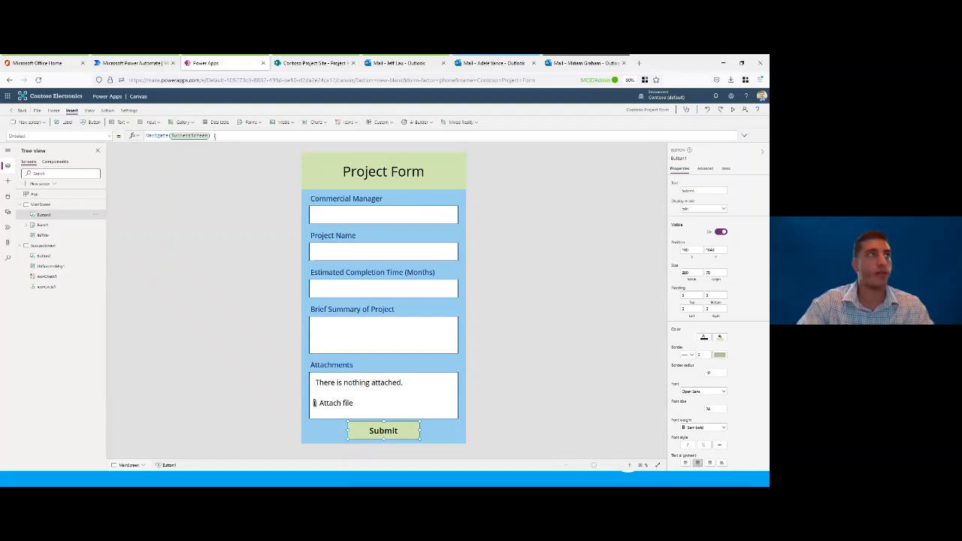
# Step: Append SubmitForm(Form1) to the Submit button's OnSelect formula, with a semicolon before and after the call
pyautogui.click(215, 136)
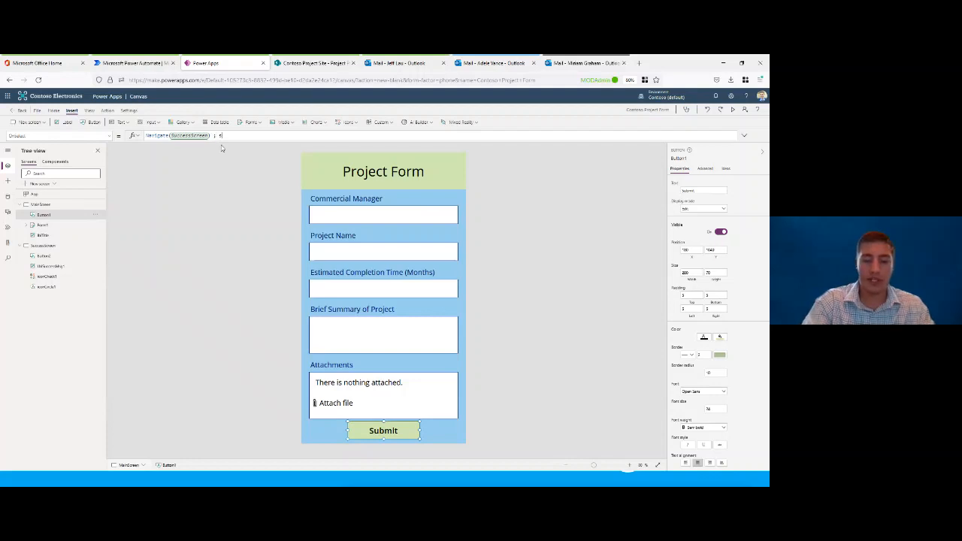
pyautogui.write('Su')
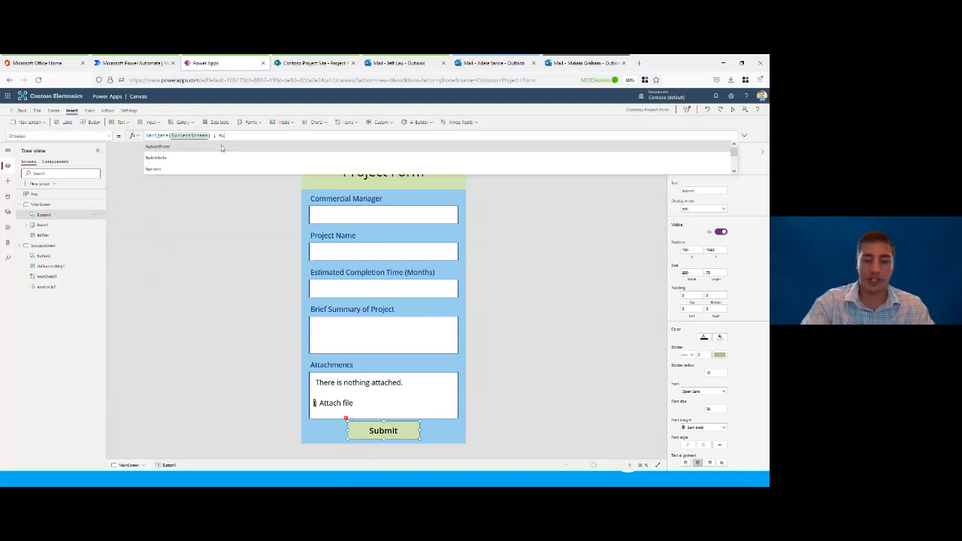
pyautogui.write('bmit')
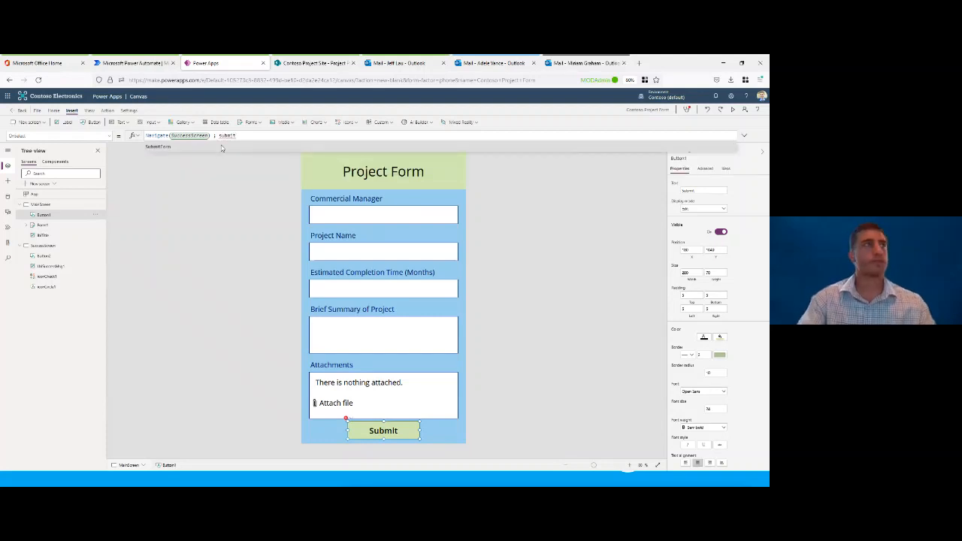
pyautogui.click(222, 148)
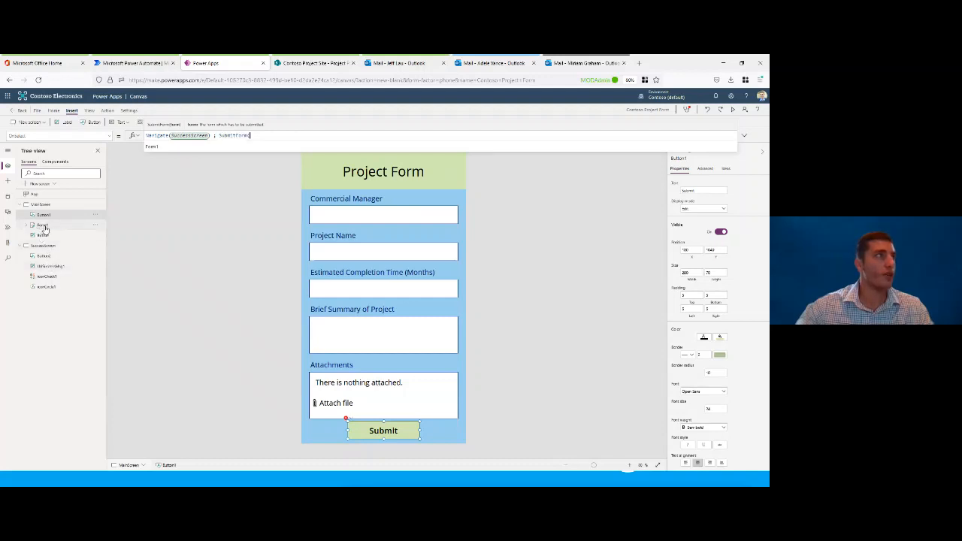
pyautogui.scroll(3, 45, 230)
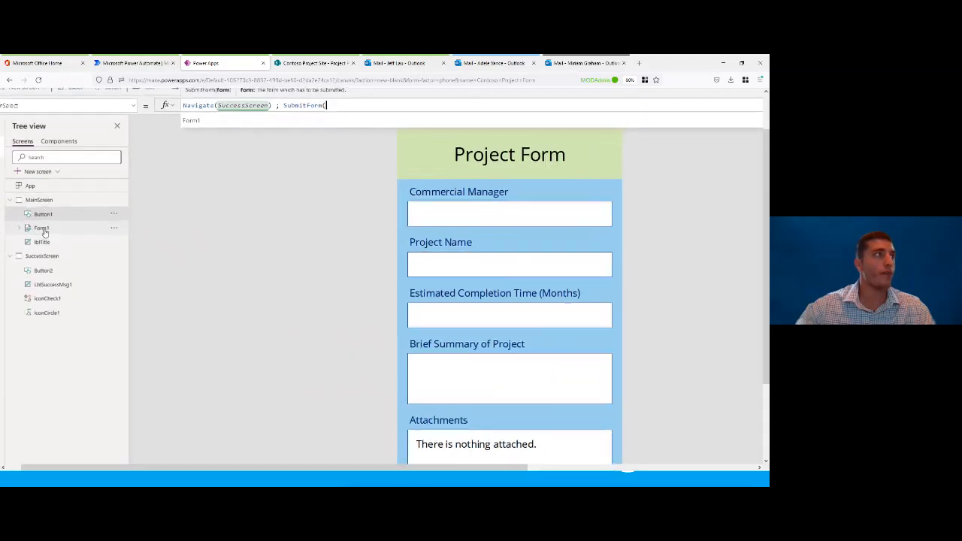
pyautogui.scroll(-1, 45, 231)
pyautogui.scroll(-2, 45, 233)
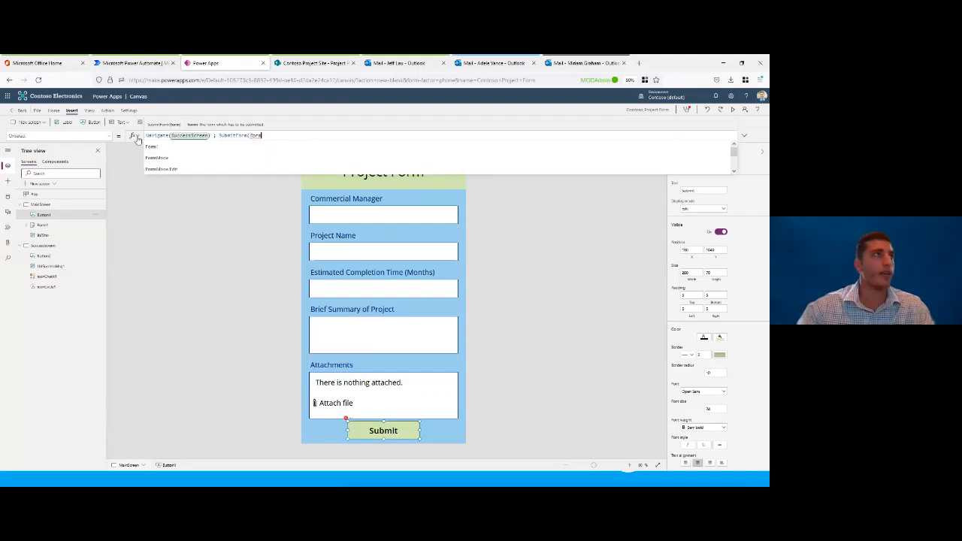
pyautogui.click(156, 146)
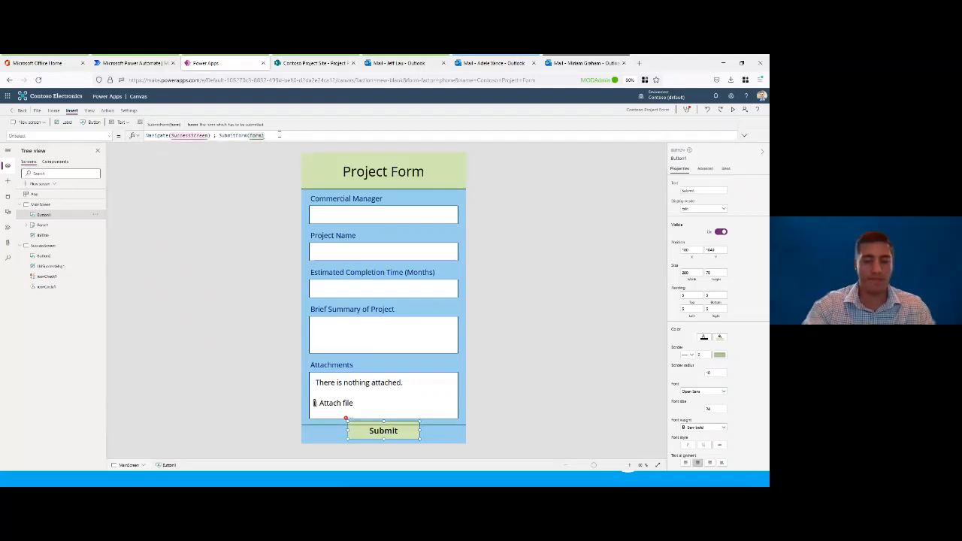
pyautogui.write(')')
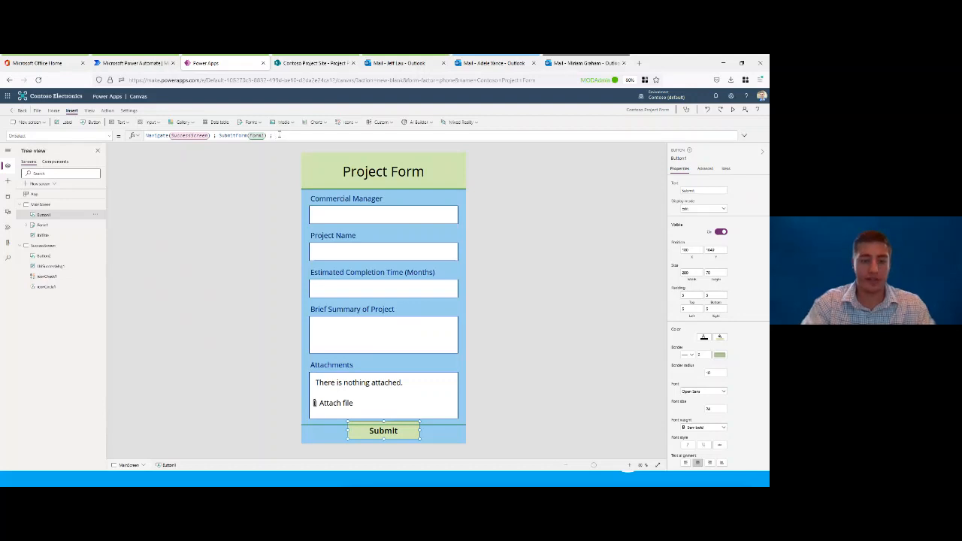
# Step: Append ResetForm(Form1) to the end of the Submit button's OnSelect formula and deselect the button
pyautogui.write('rese')
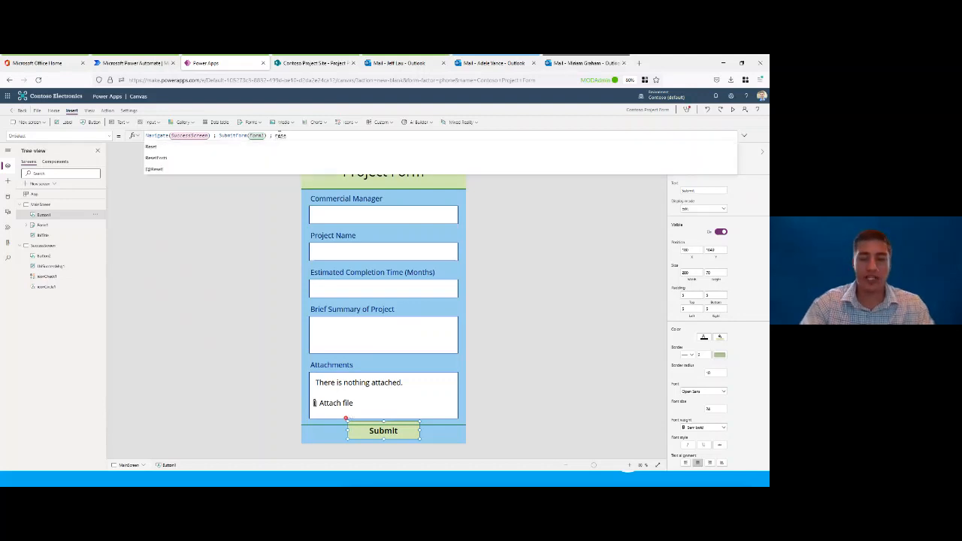
pyautogui.write('t')
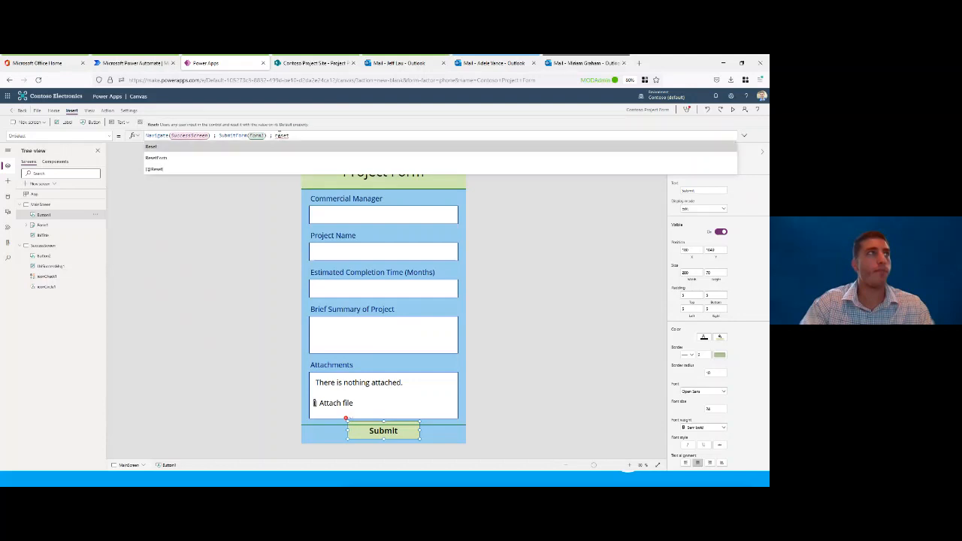
pyautogui.press('Down')
pyautogui.press('Tab')
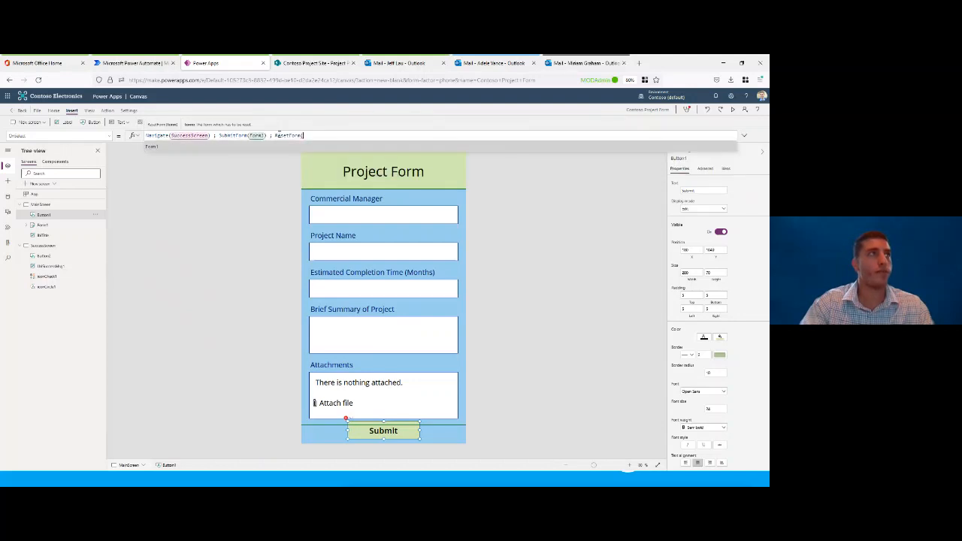
pyautogui.write('Form1)')
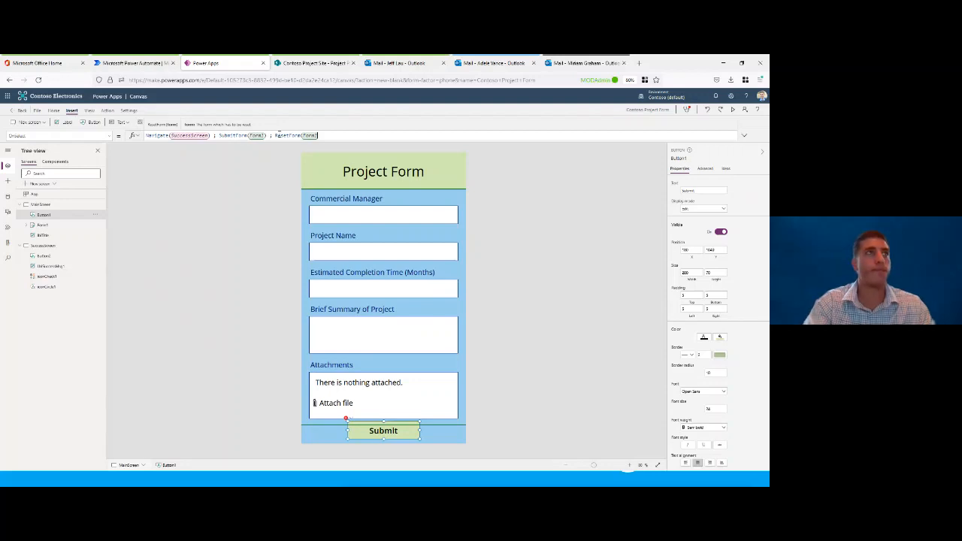
pyautogui.write(')')
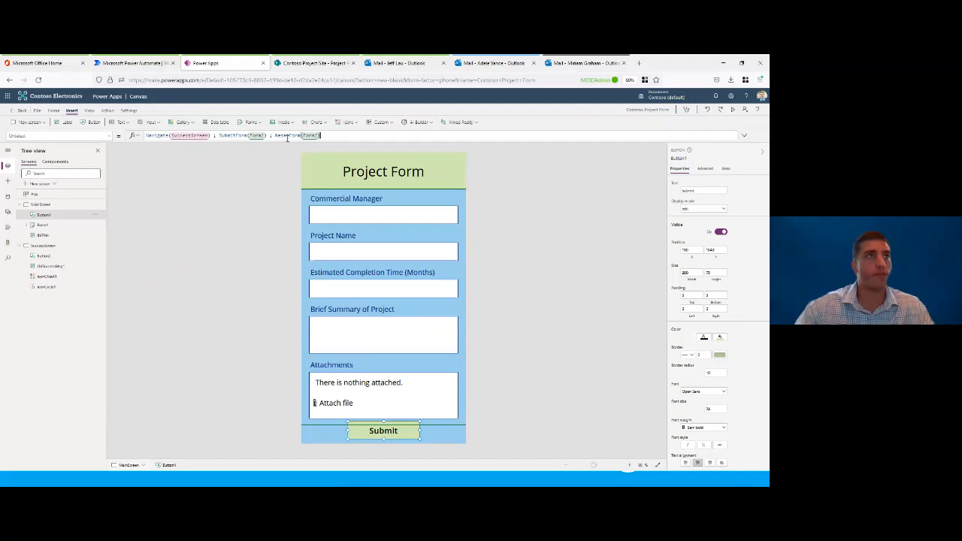
pyautogui.click(496, 291)
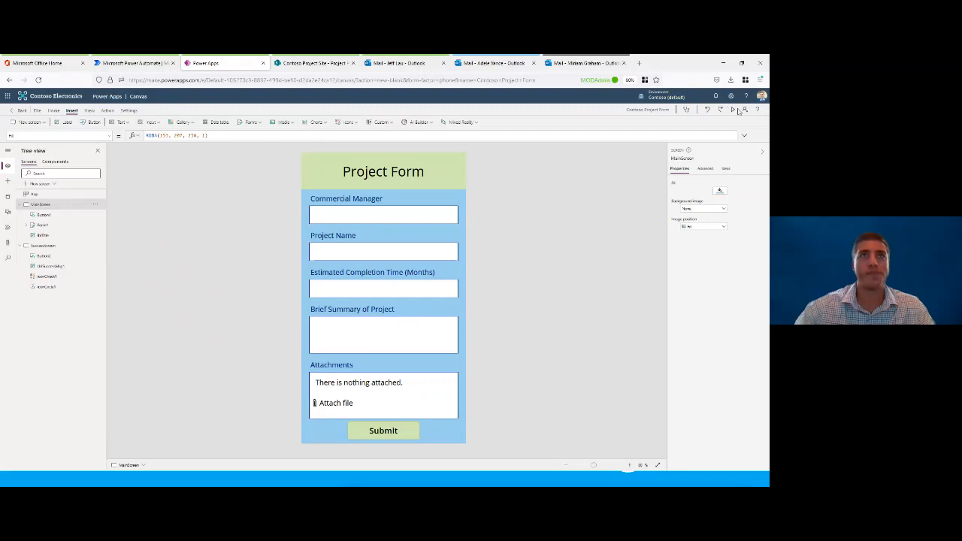
# Step: Preview the app and fill in the commercial manager's full name, project name Project Titan, and estimated completion time 16
pyautogui.click(739, 111)
pyautogui.click(471, 184)
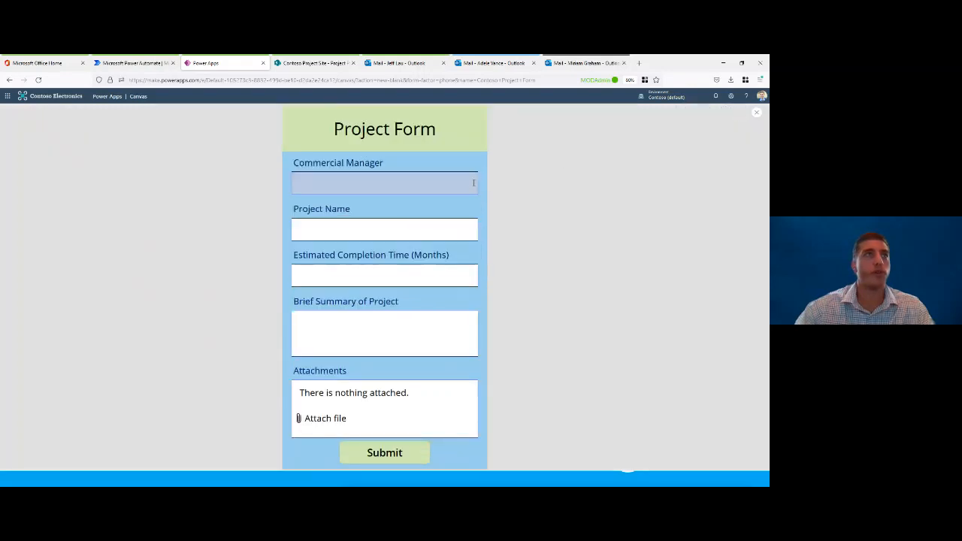
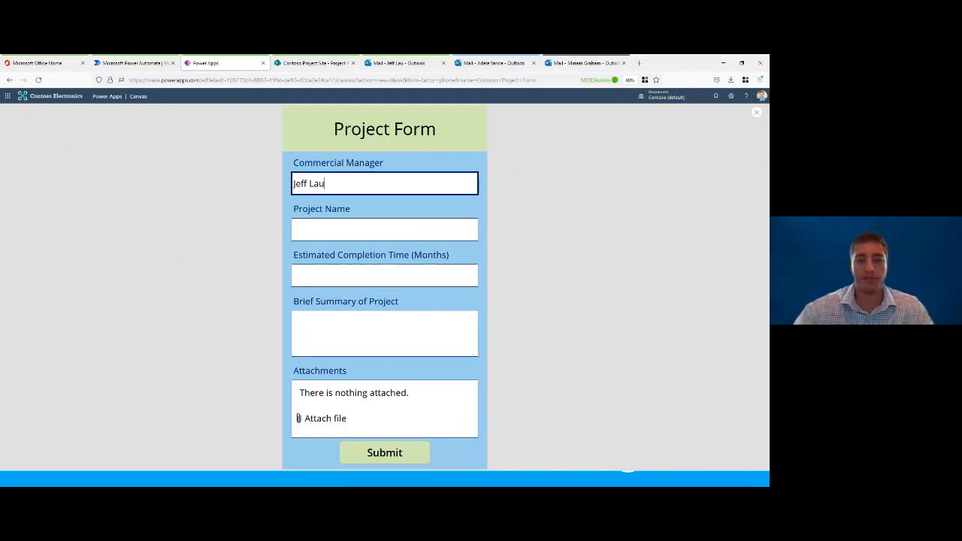
pyautogui.press('Tab')
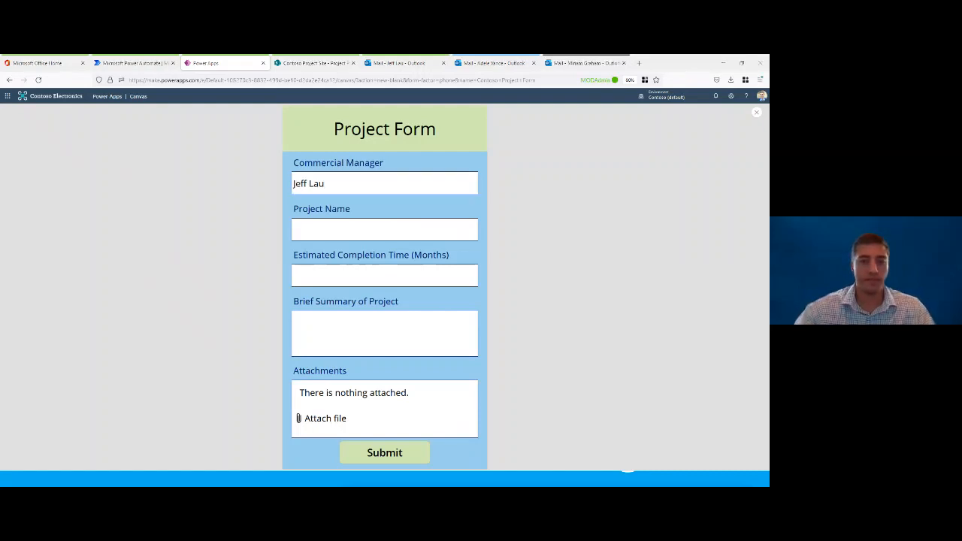
pyautogui.click(348, 230)
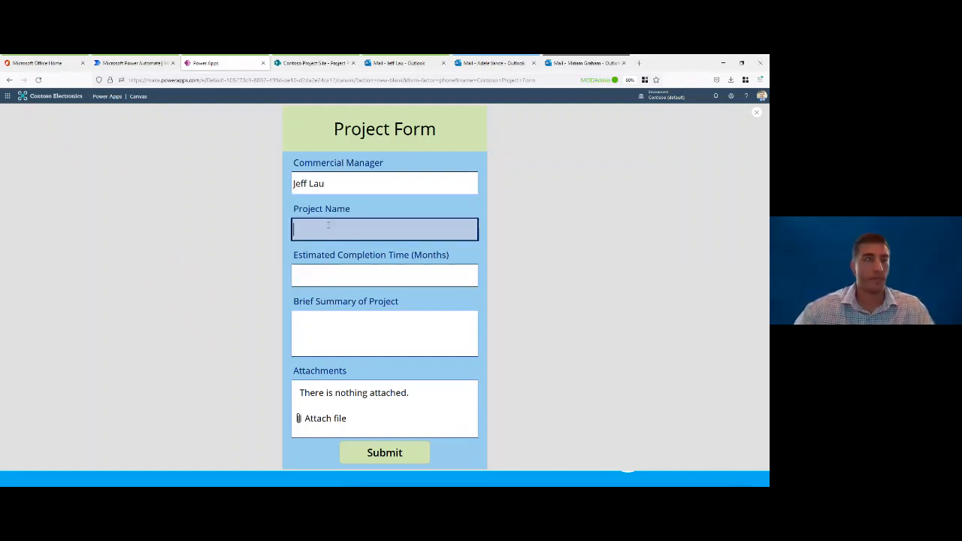
pyautogui.write('Project Titan')
pyautogui.click(348, 276)
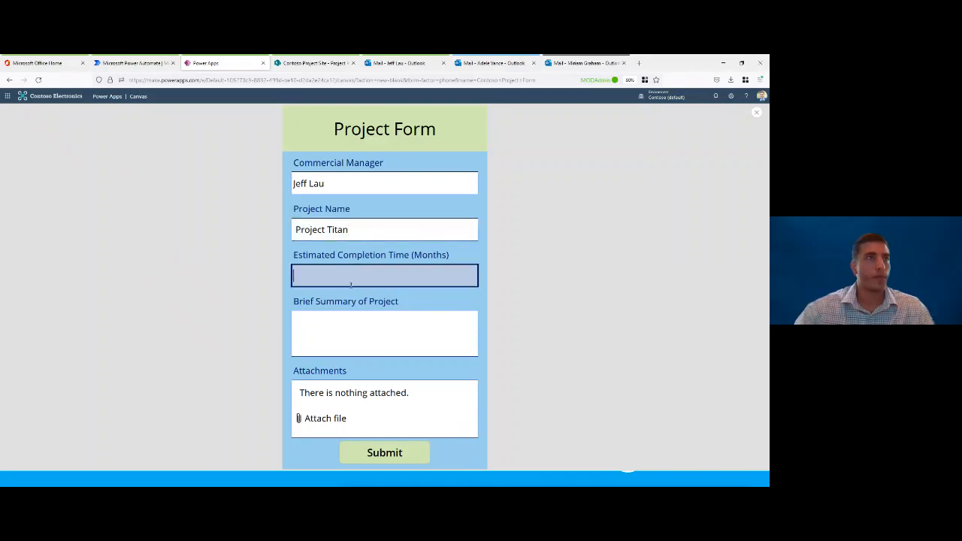
pyautogui.write('16')
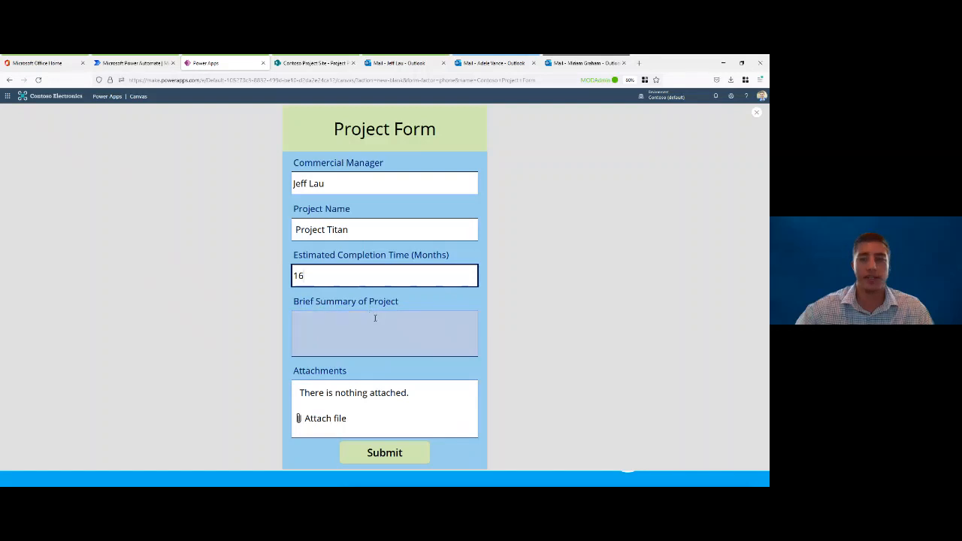
# Step: Paste the prepared 9-unit apartment complex text as the brief summary and attach the Project Titan PDF from the Desktop's Project Titan folder
pyautogui.hotkey('alt', 'Tab')
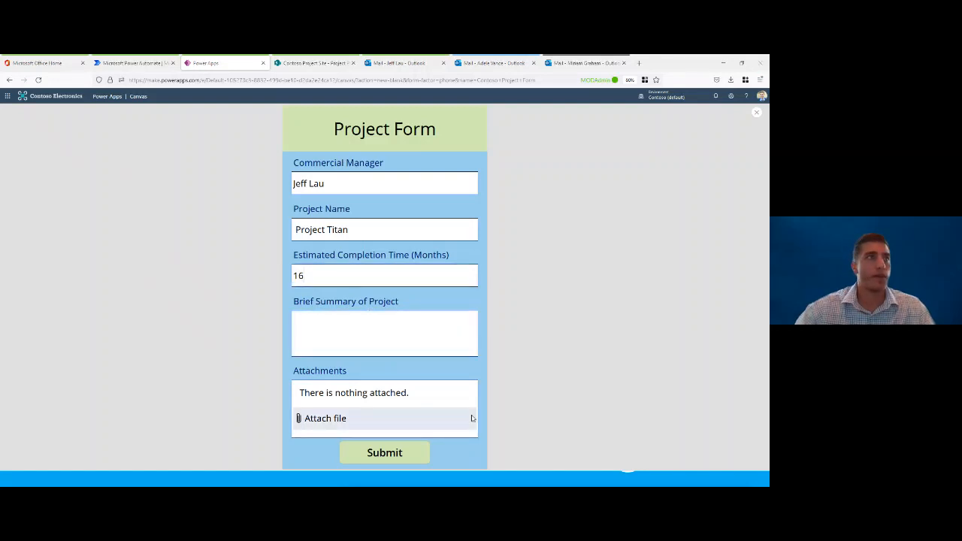
pyautogui.click(428, 342)
pyautogui.write('This project consists of a 9-unit apartment complex on South Broad Street. See attachments for more specific information regarding the project.')
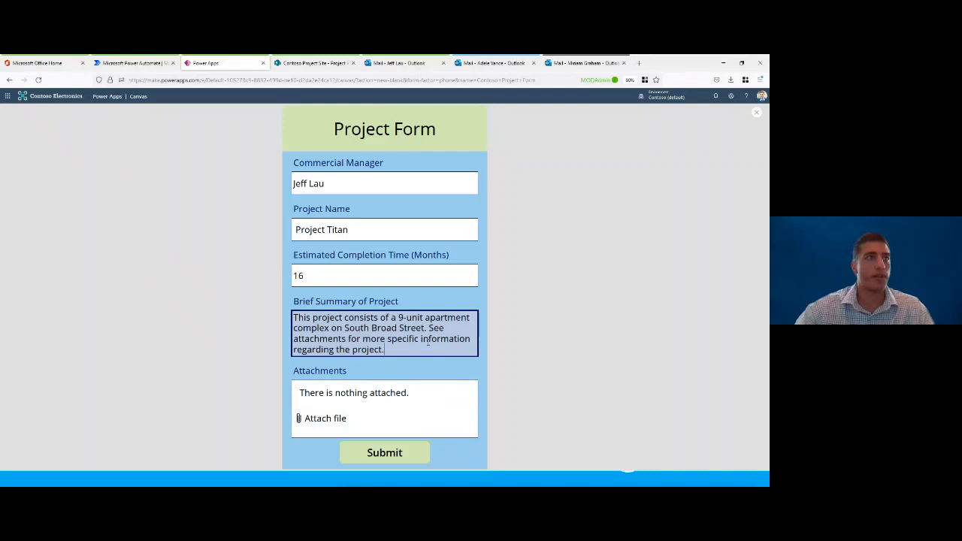
pyautogui.click(347, 422)
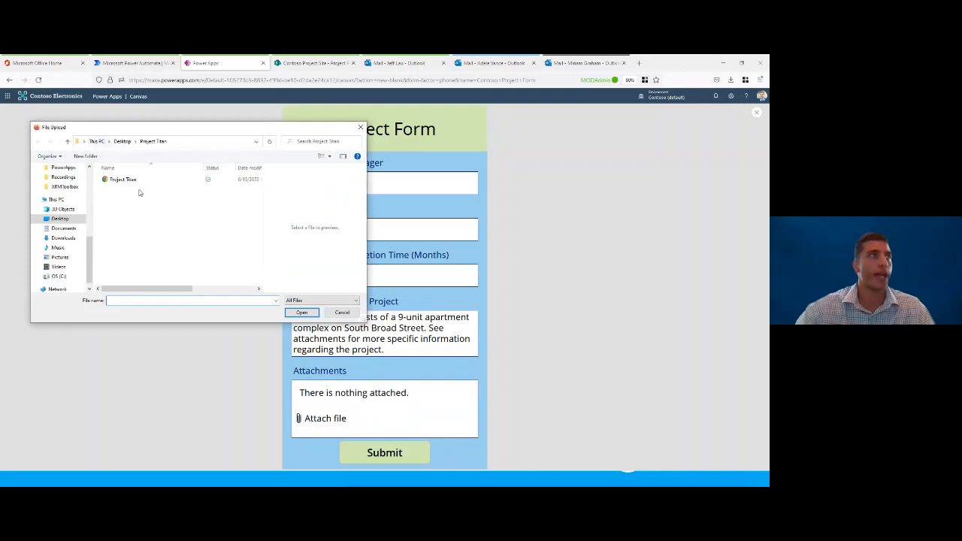
pyautogui.click(137, 181)
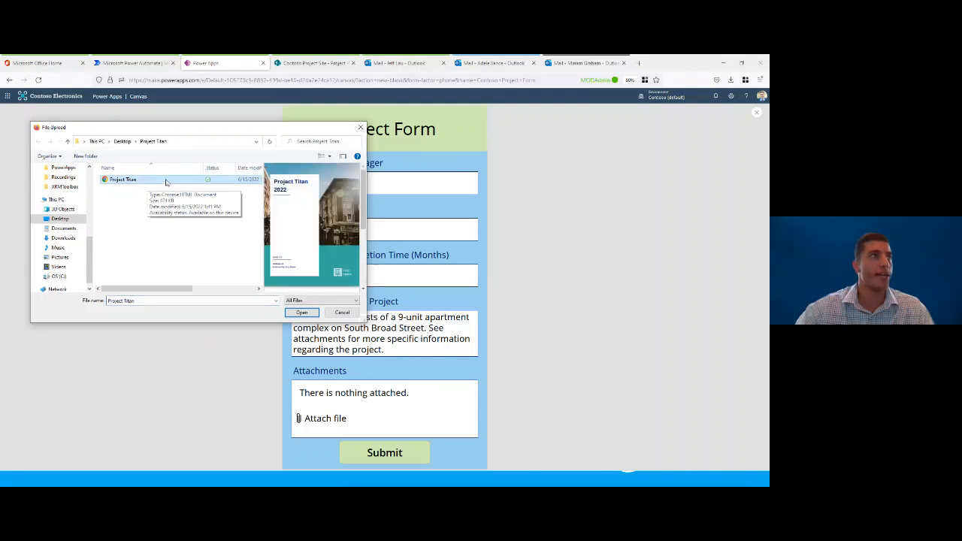
pyautogui.doubleClick(166, 182)
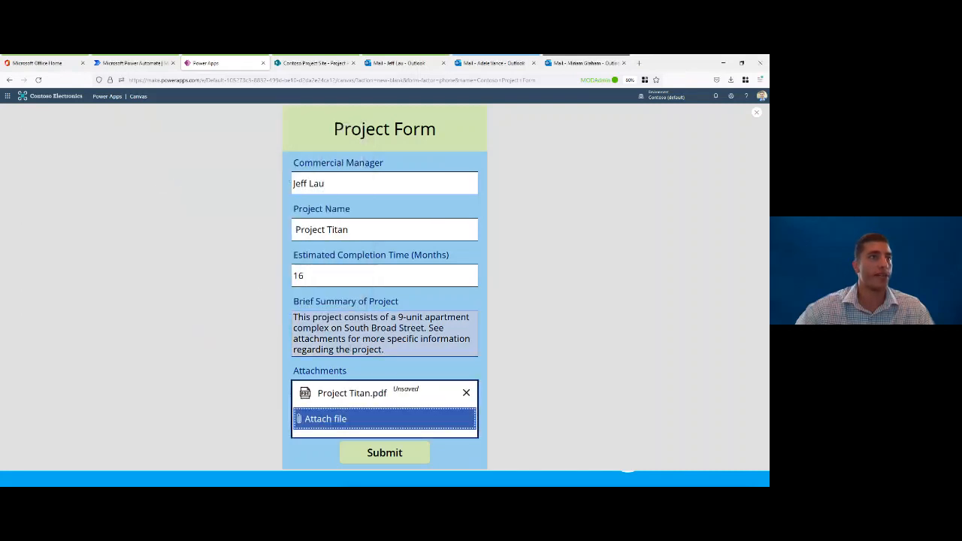
# Step: Submit the completed test form and return from the success screen with Back To Form
pyautogui.click(403, 458)
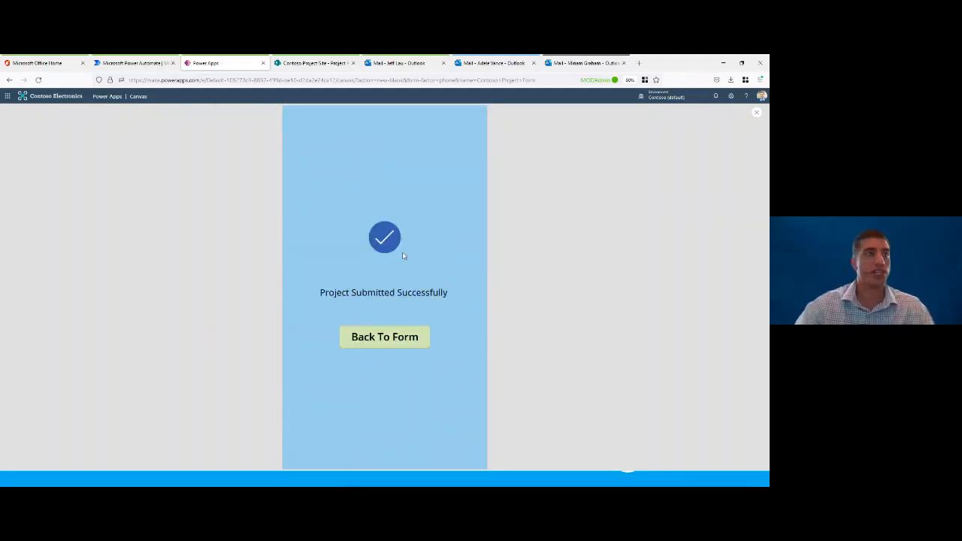
pyautogui.click(402, 337)
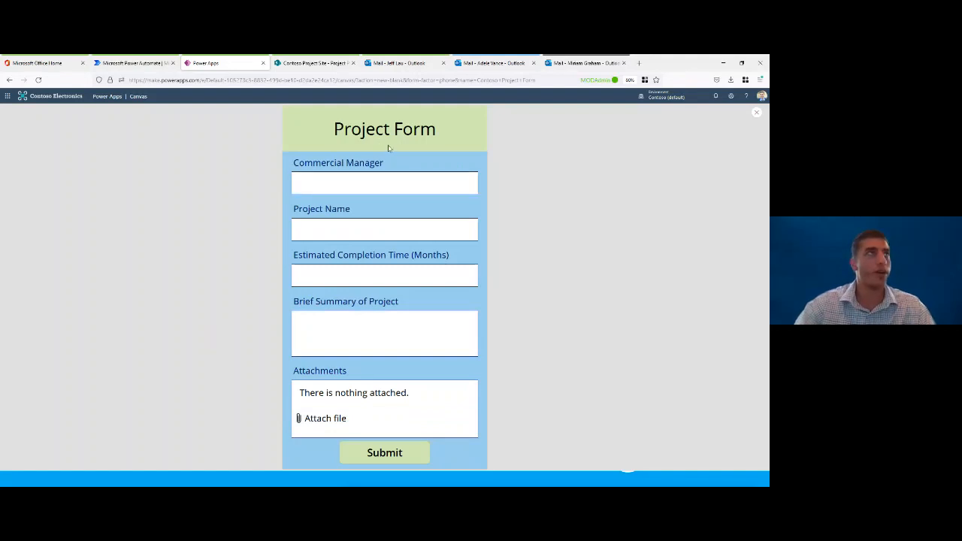
# Step: Switch to the SharePoint Project Proposals list, reload it, and delete the submitted Project Titan test item
pyautogui.click(335, 69)
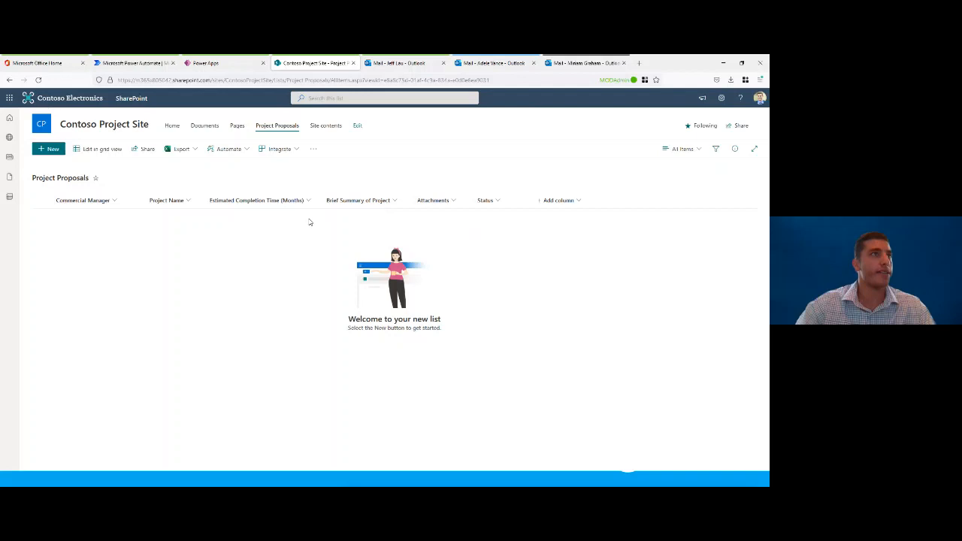
pyautogui.click(38, 80)
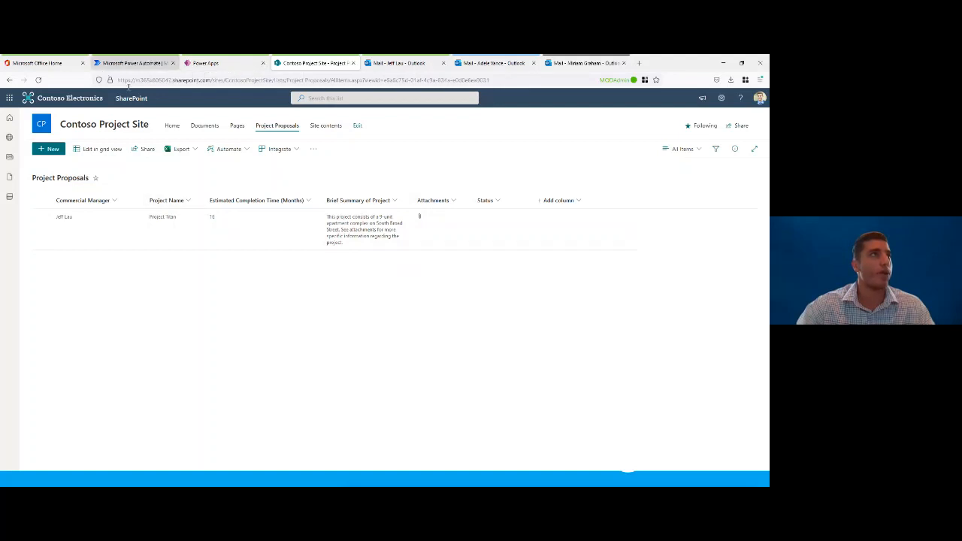
pyautogui.click(247, 230)
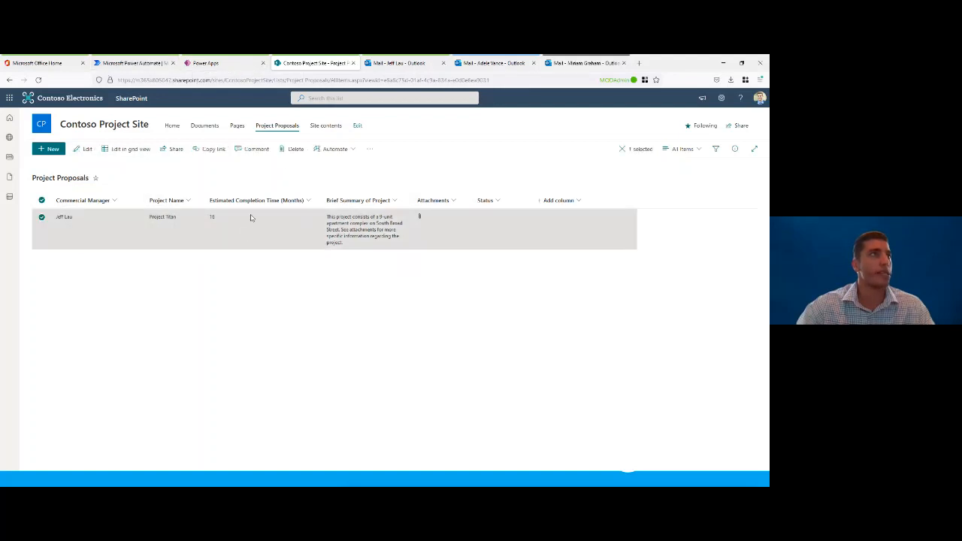
pyautogui.click(292, 150)
pyautogui.click(409, 313)
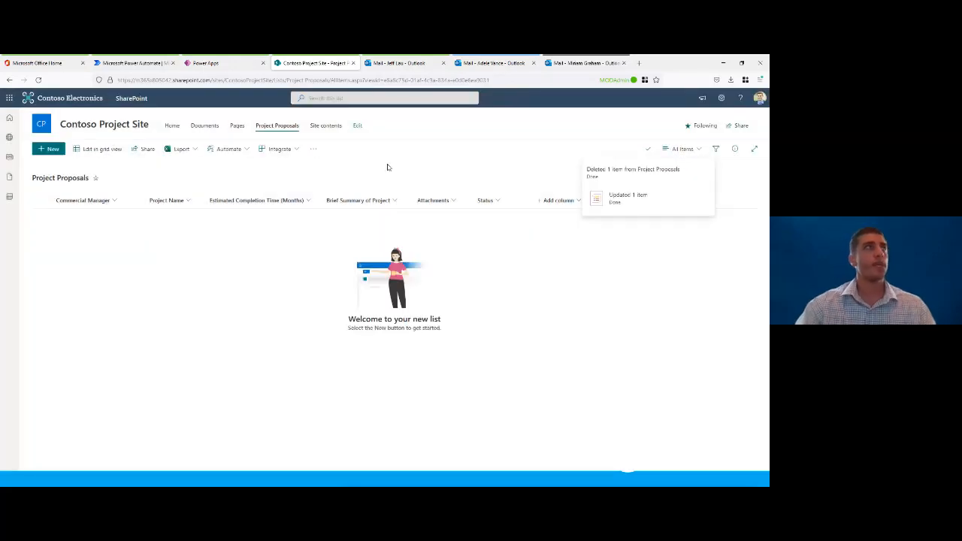
# Step: Switch to Power Automate and open the list of own flows
pyautogui.click(132, 63)
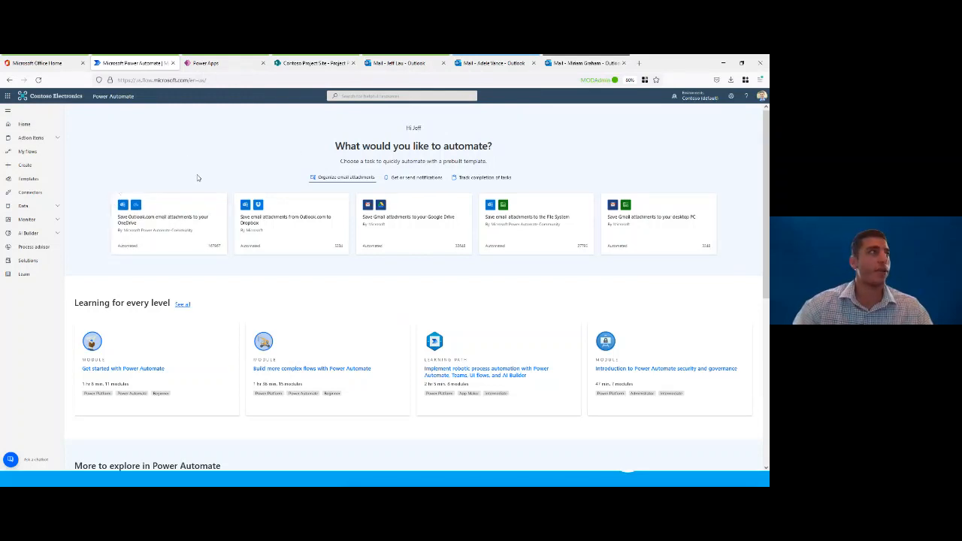
pyautogui.click(32, 153)
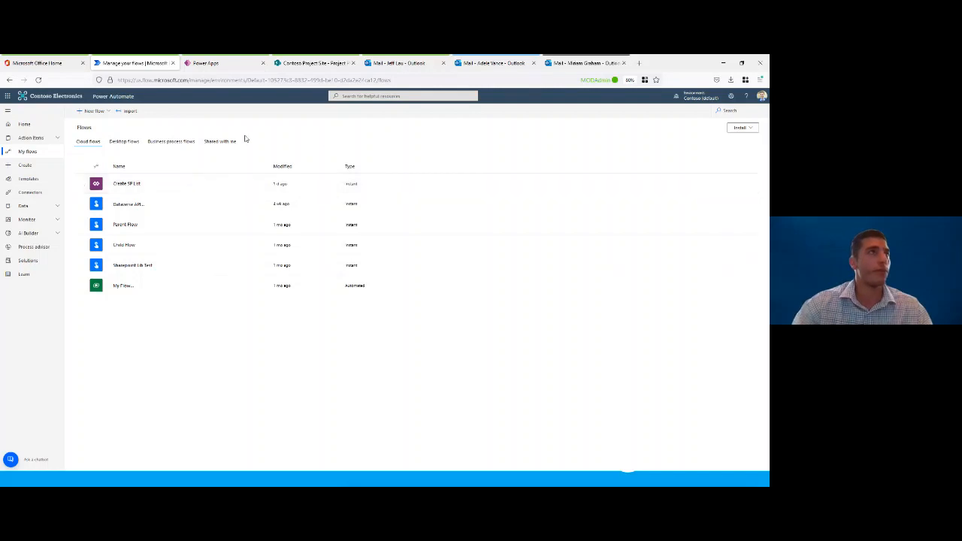
pyautogui.click(91, 111)
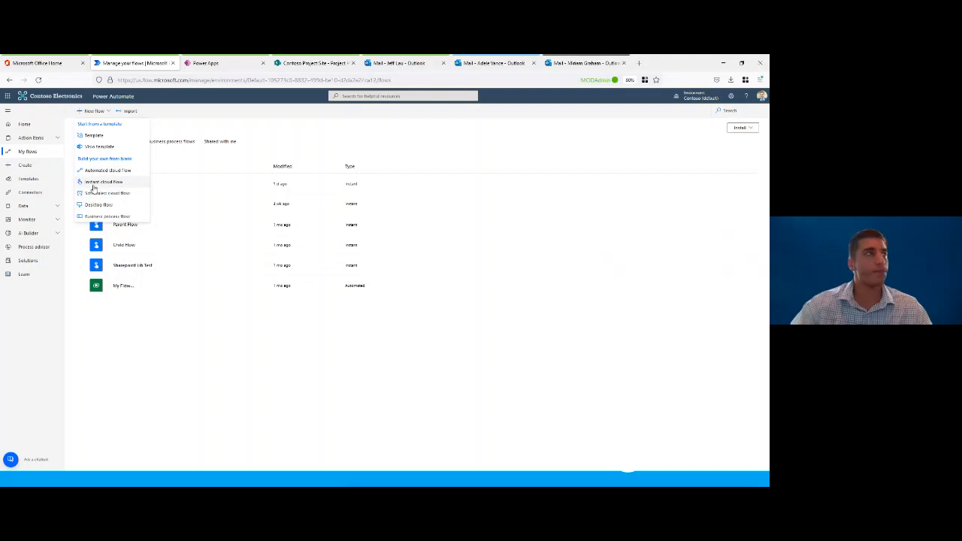
pyautogui.click(183, 360)
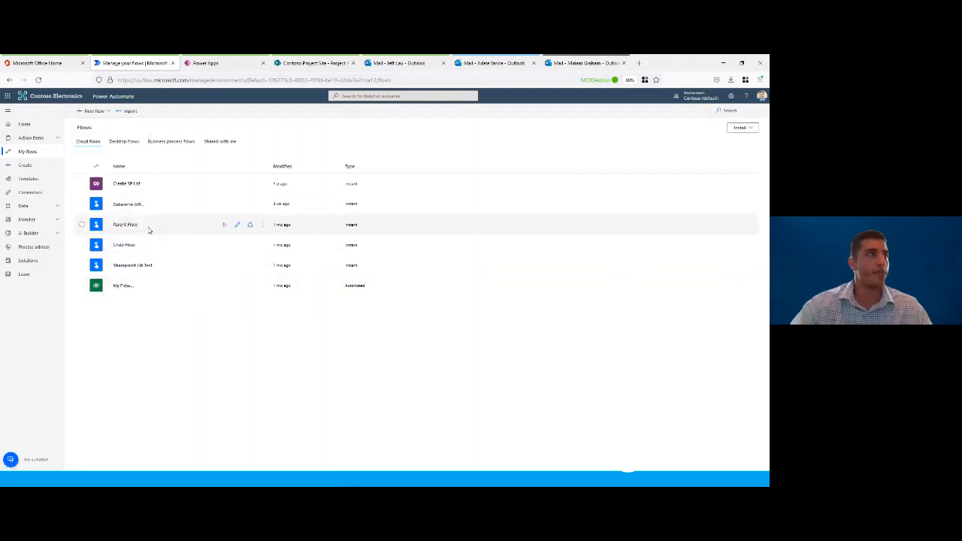
pyautogui.click(225, 227)
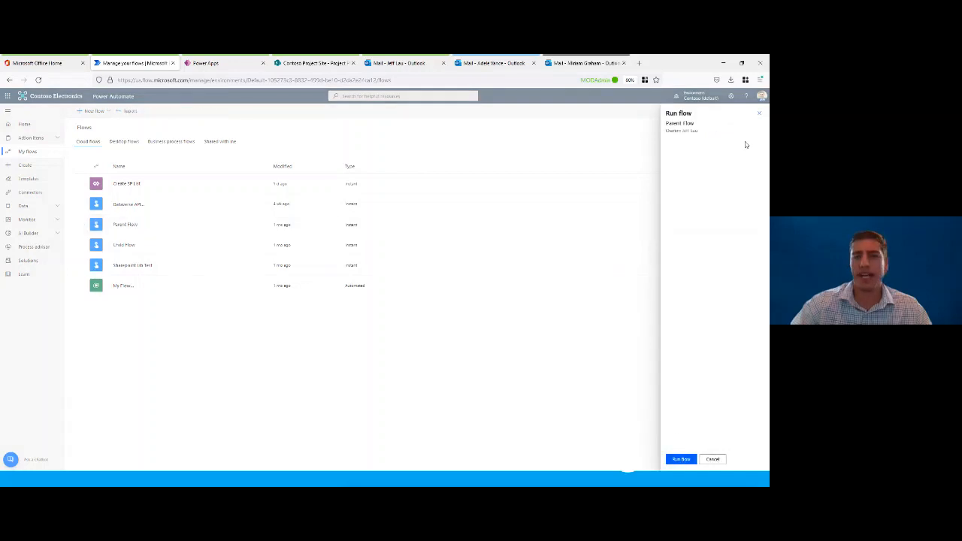
pyautogui.click(759, 113)
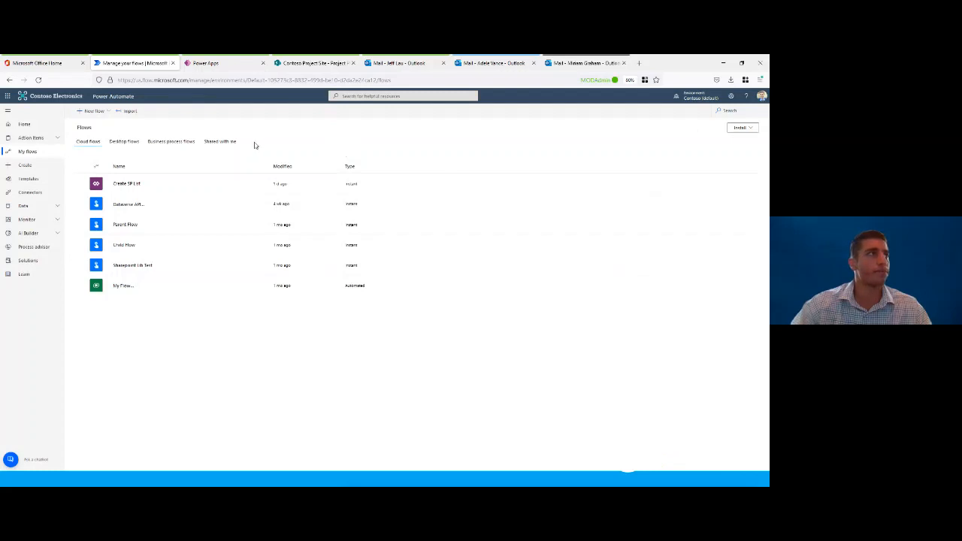
# Step: Create an automated cloud flow named Contoso Project Approvals with the SharePoint trigger When an item is created
pyautogui.click(89, 115)
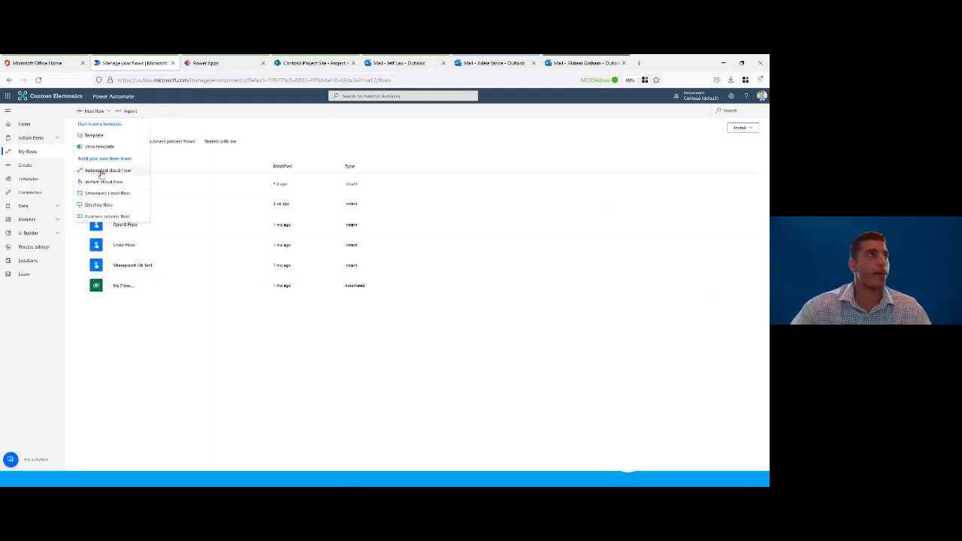
pyautogui.click(101, 171)
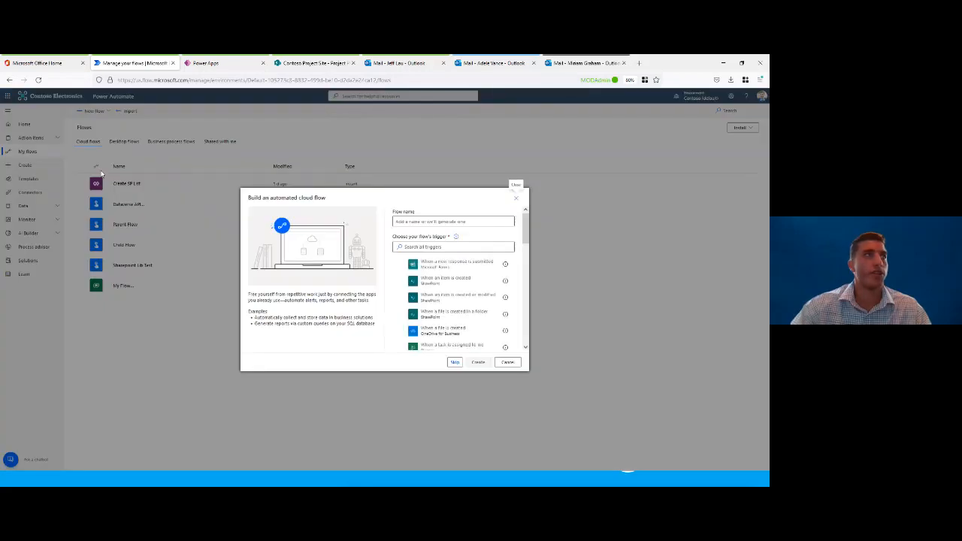
pyautogui.click(427, 224)
pyautogui.write('Contoso Project App')
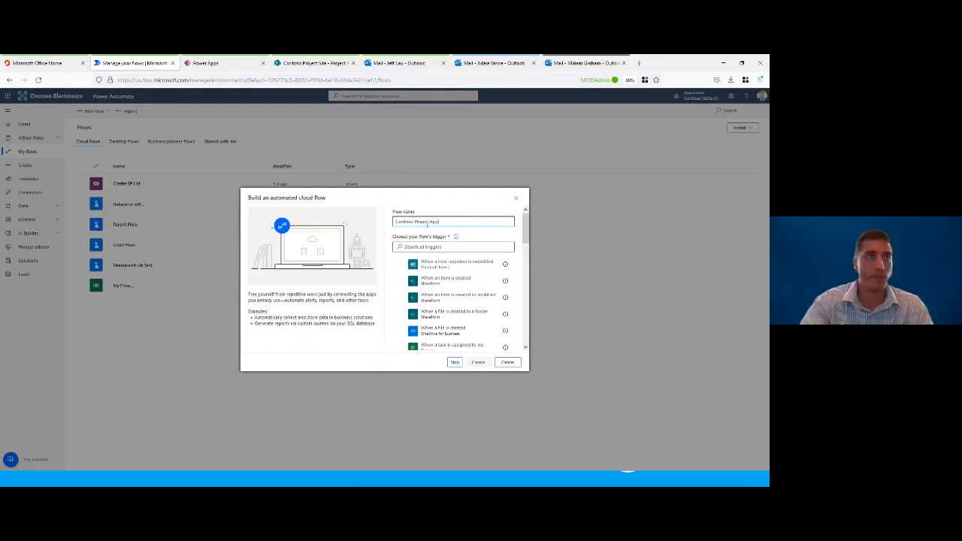
pyautogui.write('rovals')
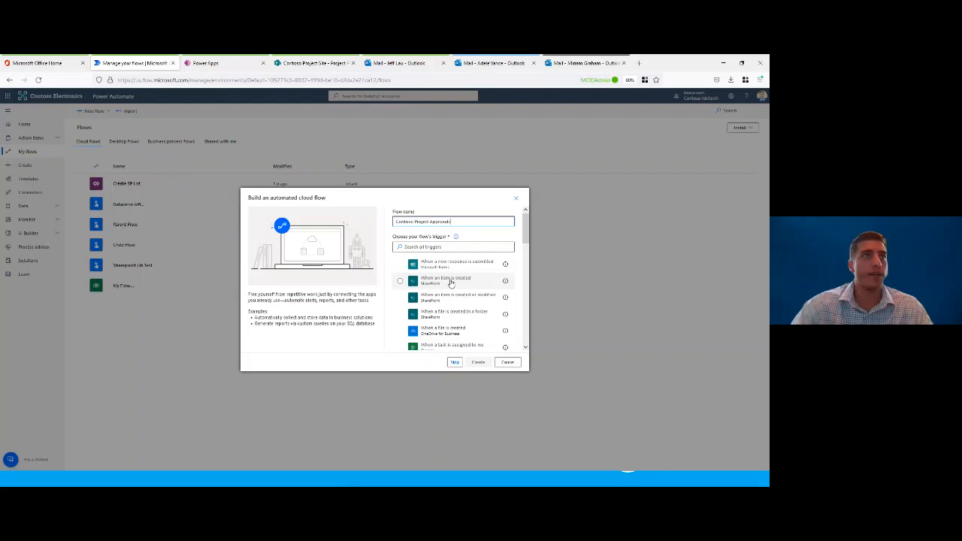
pyautogui.scroll(-5, 448, 284)
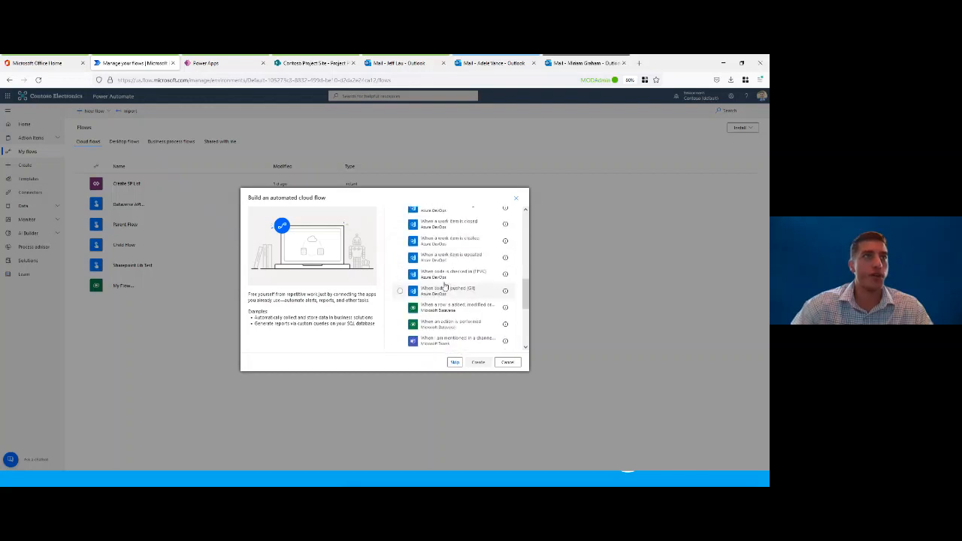
pyautogui.scroll(6, 445, 285)
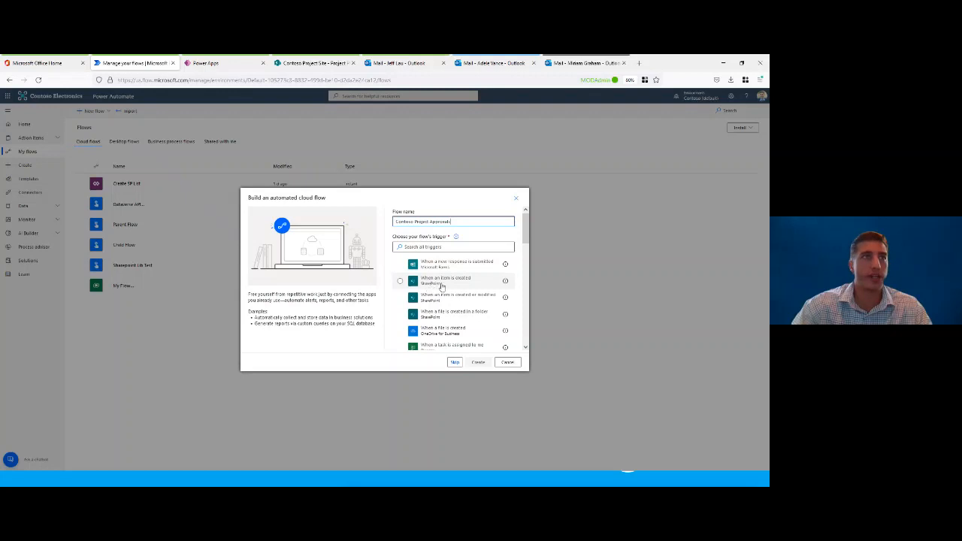
pyautogui.click(449, 282)
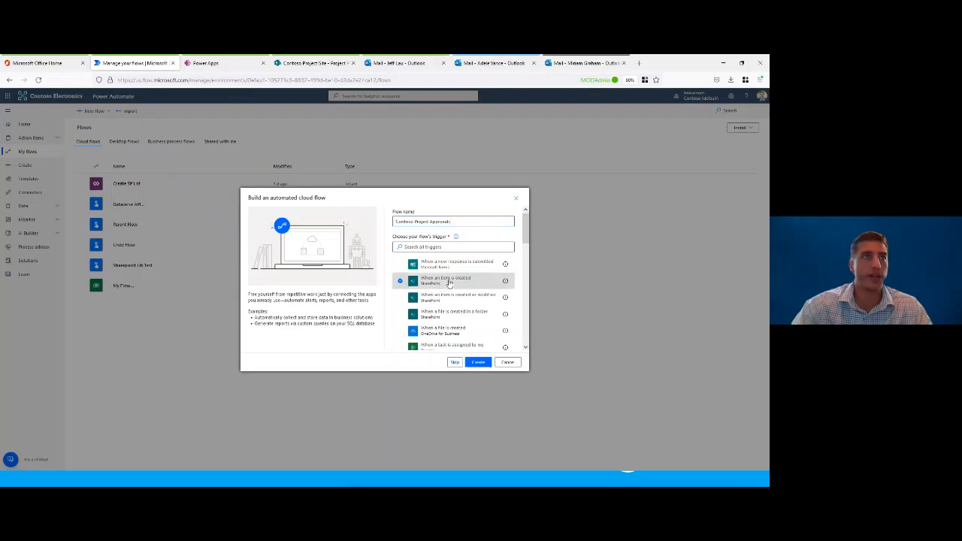
pyautogui.click(478, 364)
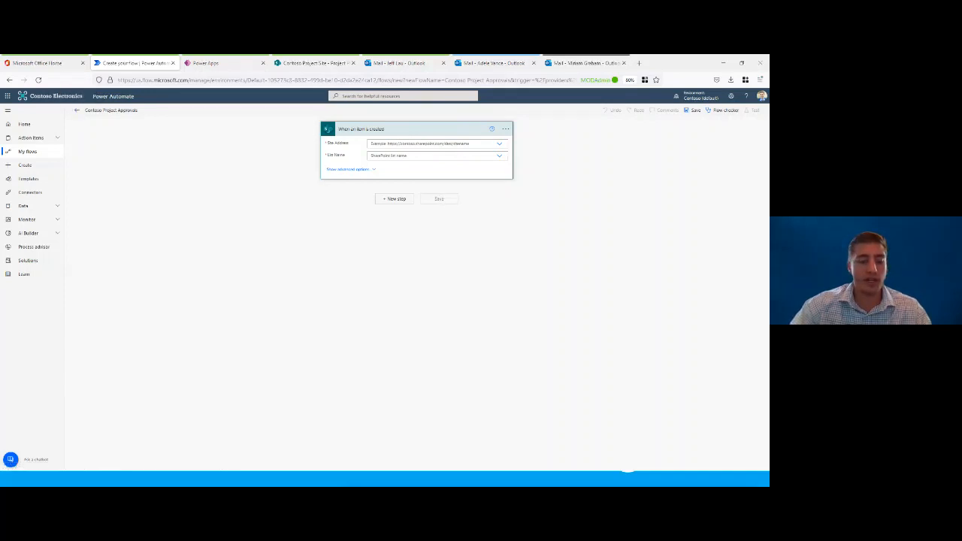
# Step: Rename the SharePoint trigger as "When new project form is submitted"
pyautogui.click(505, 129)
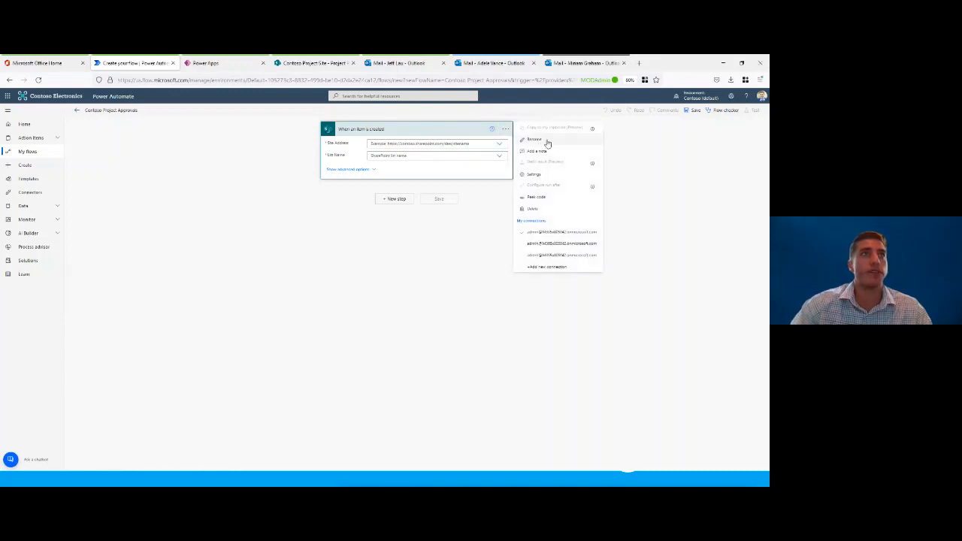
pyautogui.click(533, 140)
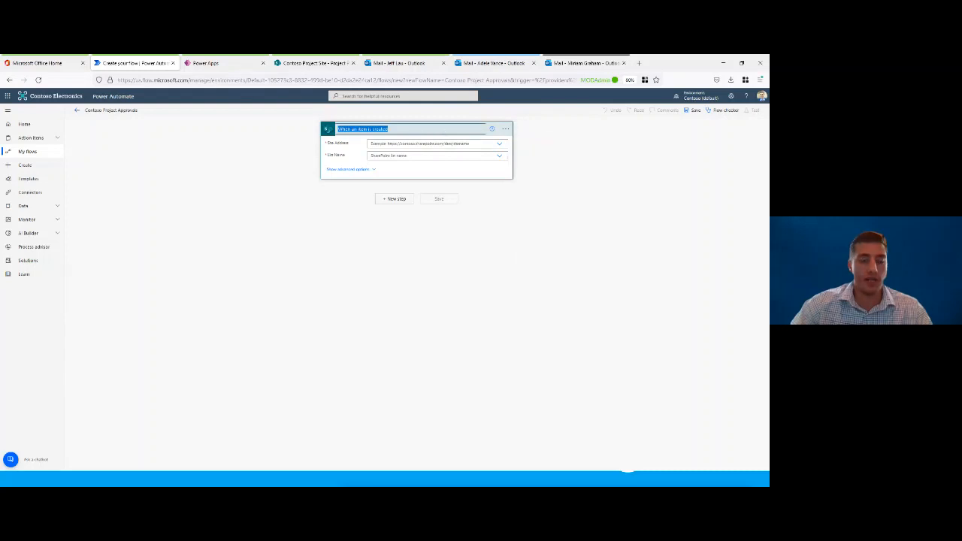
pyautogui.write('When new project form is submitted')
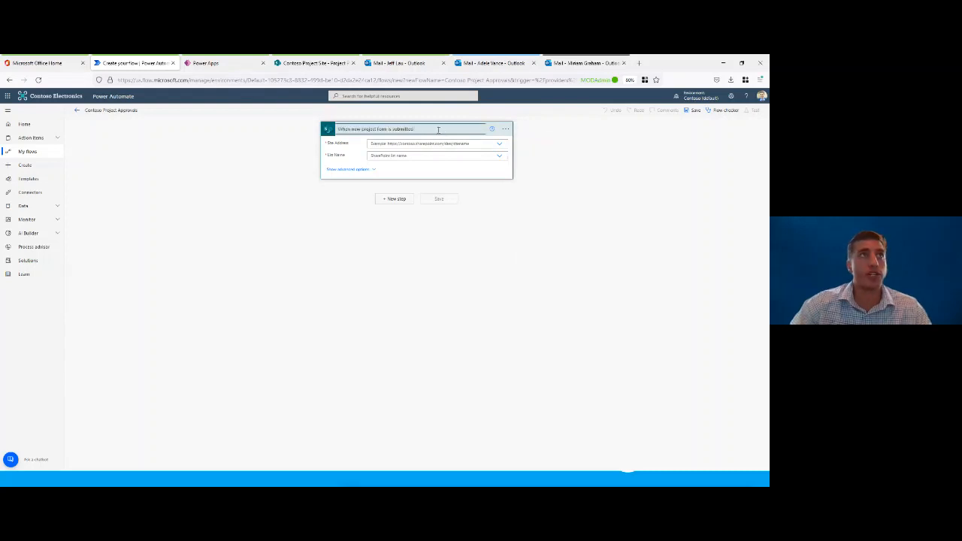
pyautogui.click(556, 156)
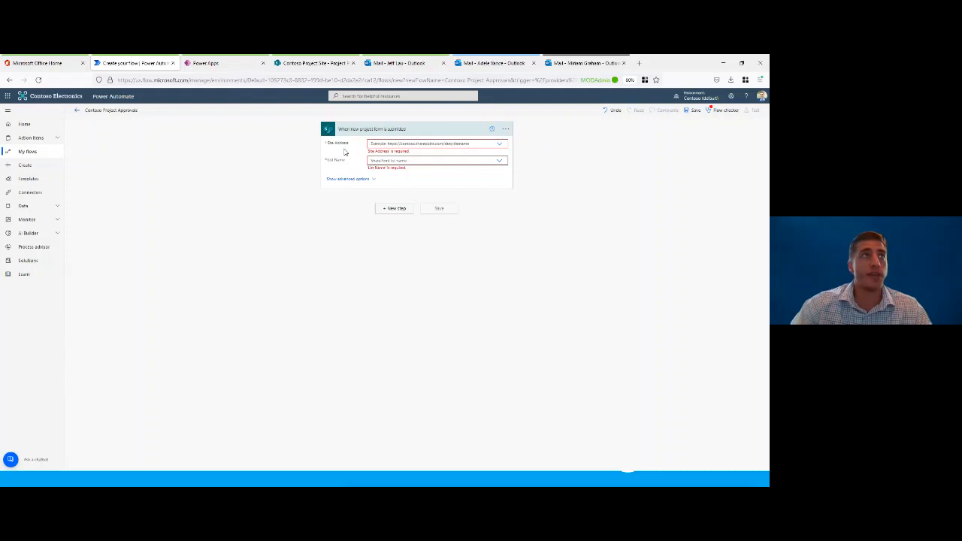
# Step: Point the trigger to the Contoso Project Site and its Project Proposals list, and collapse the trigger card
pyautogui.click(499, 143)
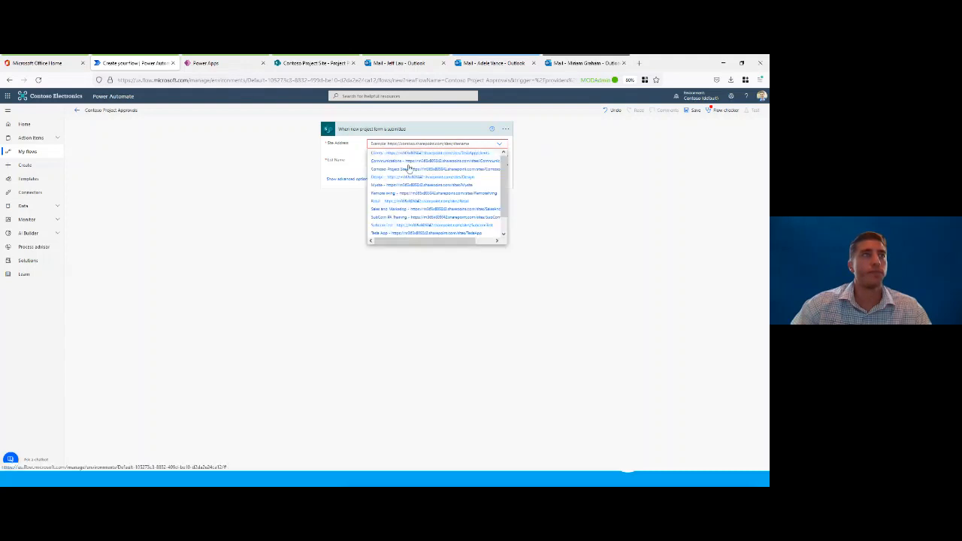
pyautogui.click(401, 172)
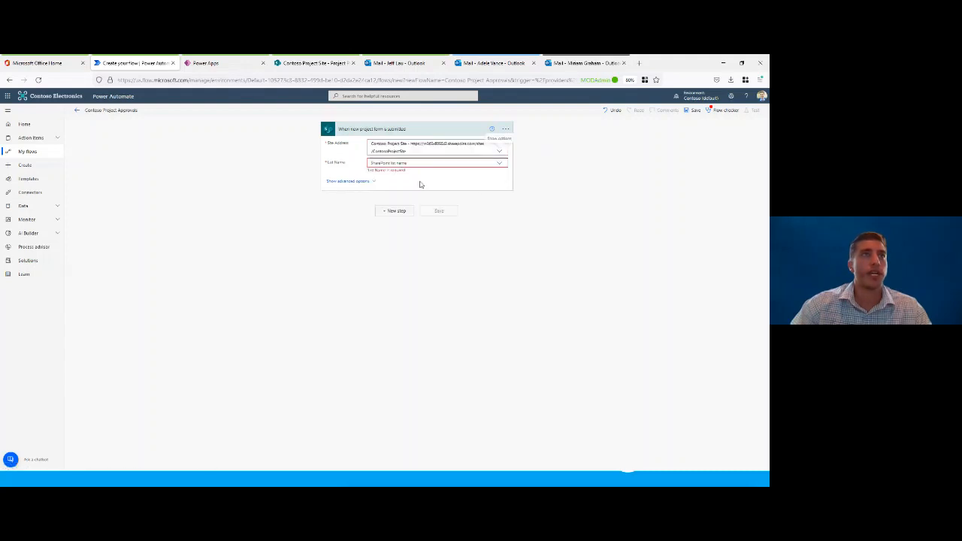
pyautogui.click(500, 164)
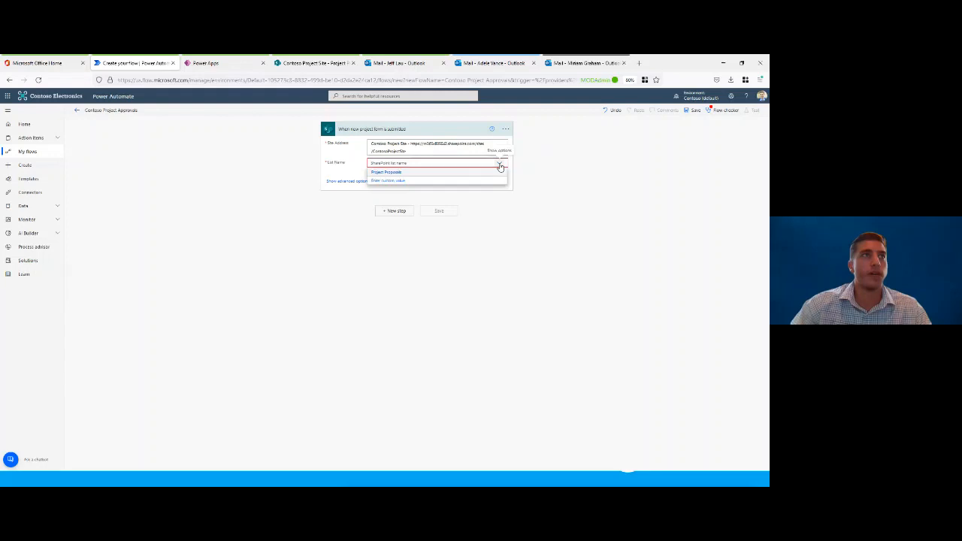
pyautogui.click(396, 173)
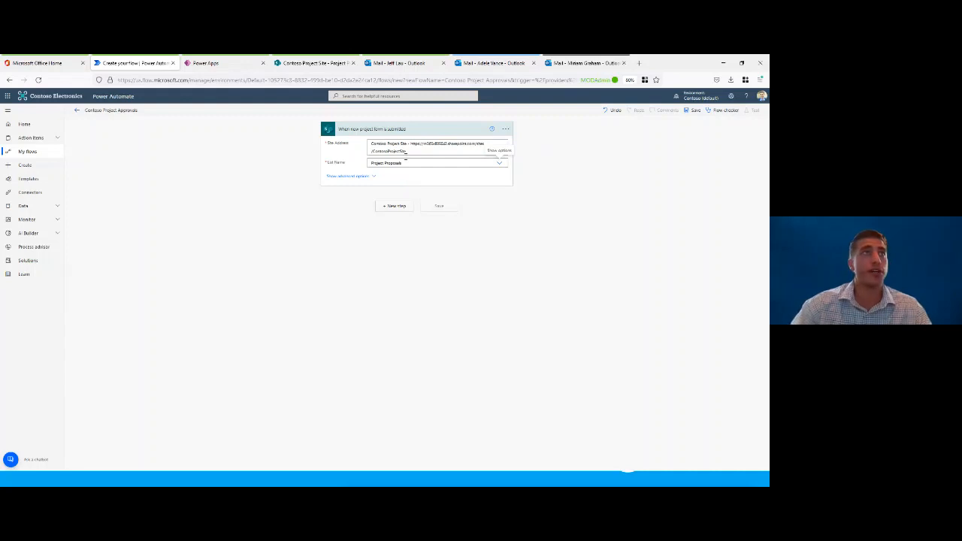
pyautogui.click(408, 130)
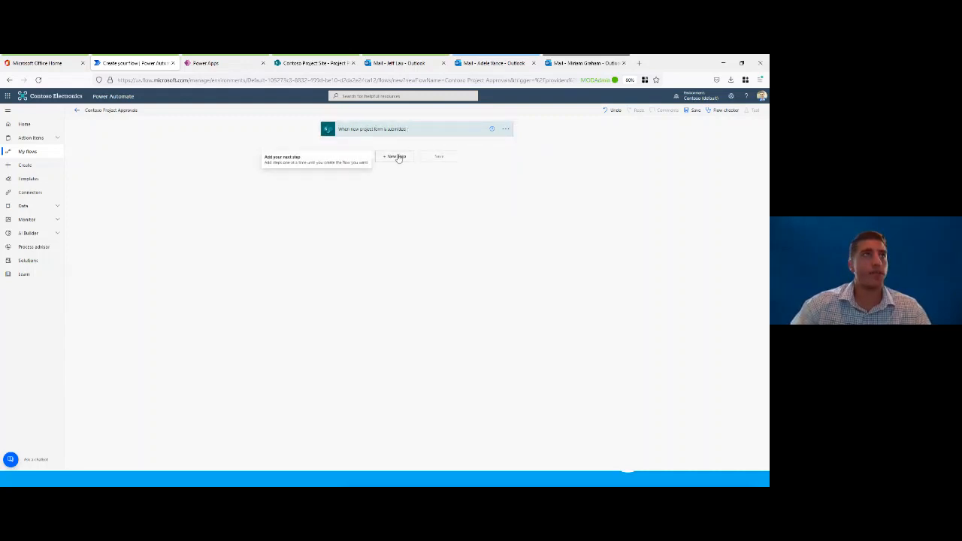
# Step: Add an Office 365 Outlook Send an email (V2) action after the trigger
pyautogui.click(395, 159)
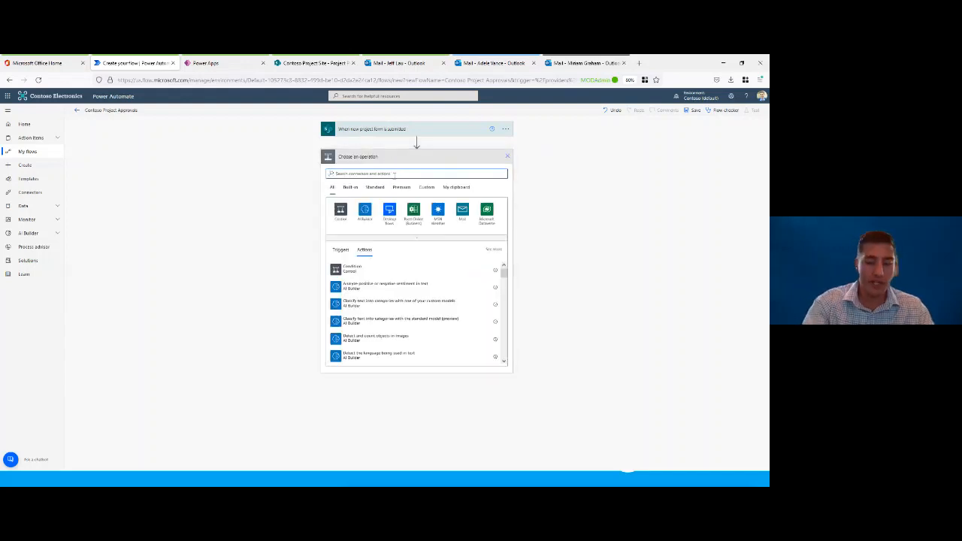
pyautogui.write('send')
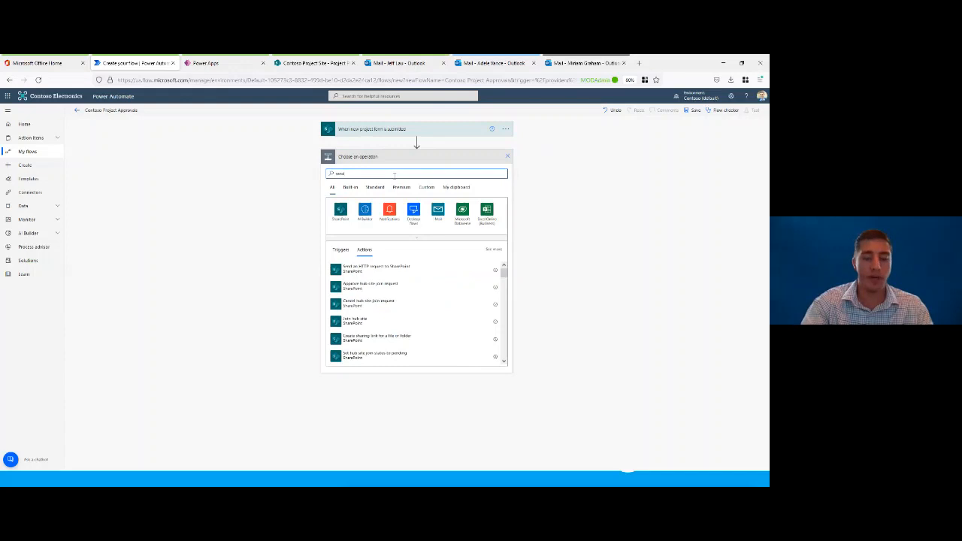
pyautogui.write(' email')
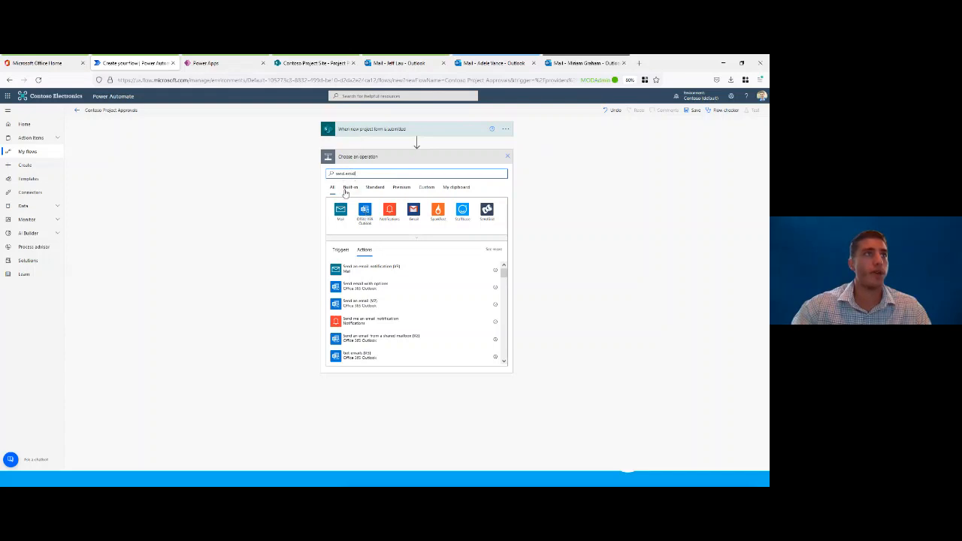
pyautogui.click(387, 305)
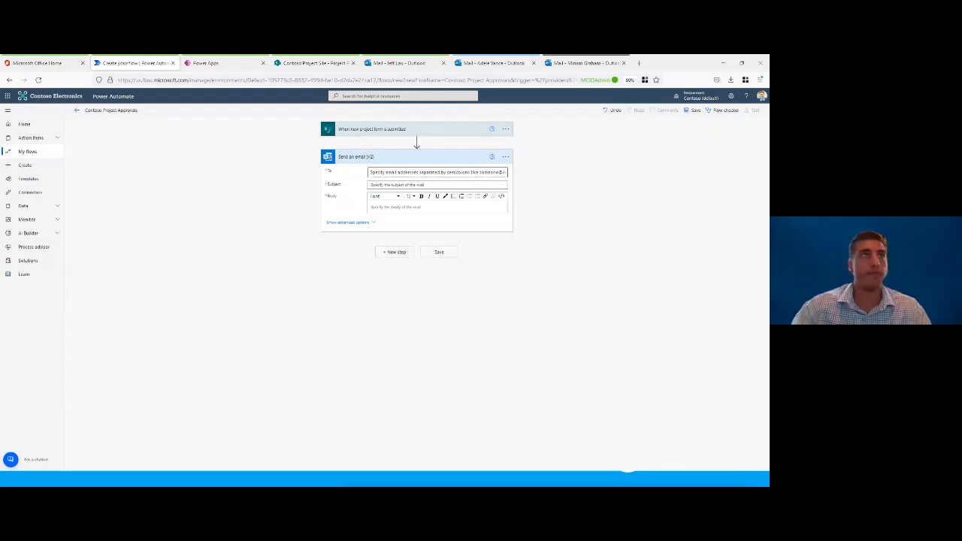
# Step: Rename the email action as "Send confirmation email to Commercial Manager"
pyautogui.click(505, 156)
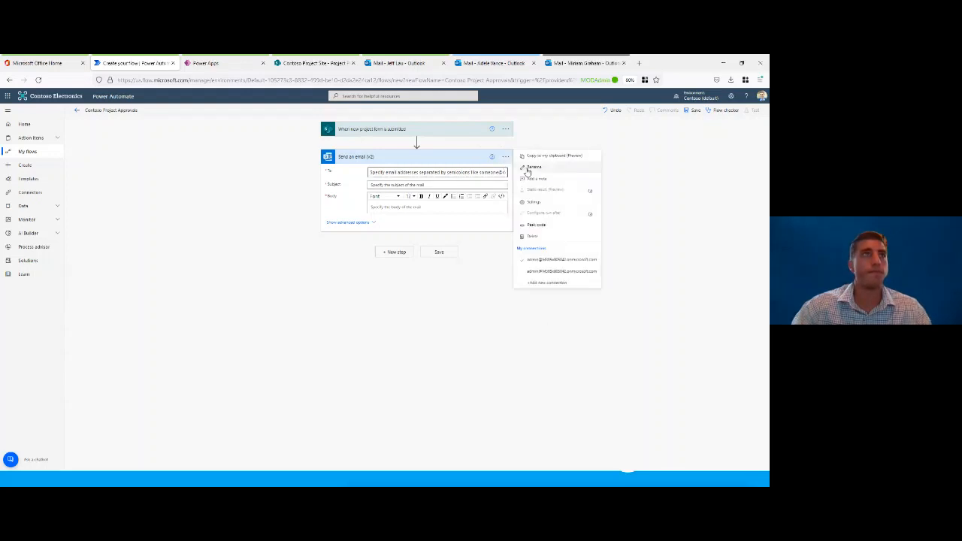
pyautogui.click(530, 170)
pyautogui.write('Send confirmation email to Commercial Manager')
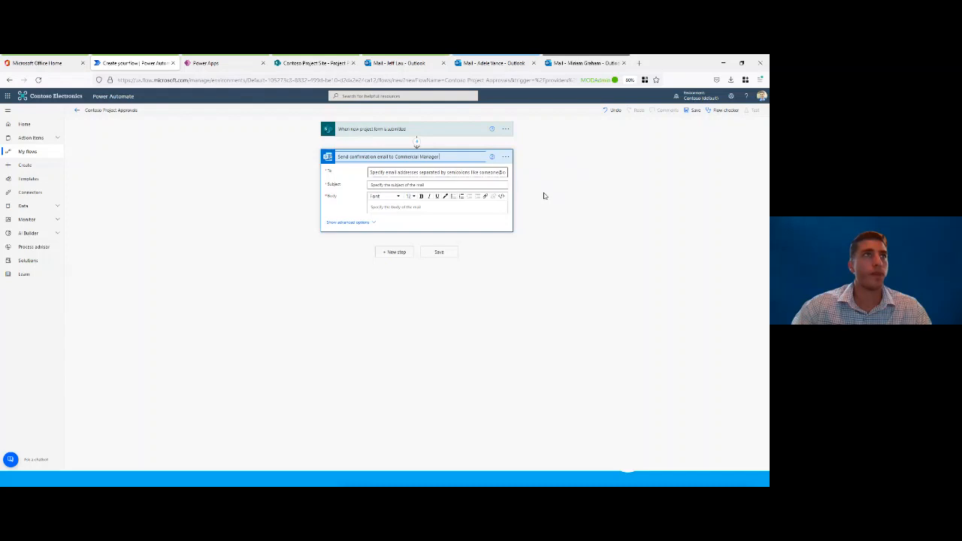
pyautogui.press('Return')
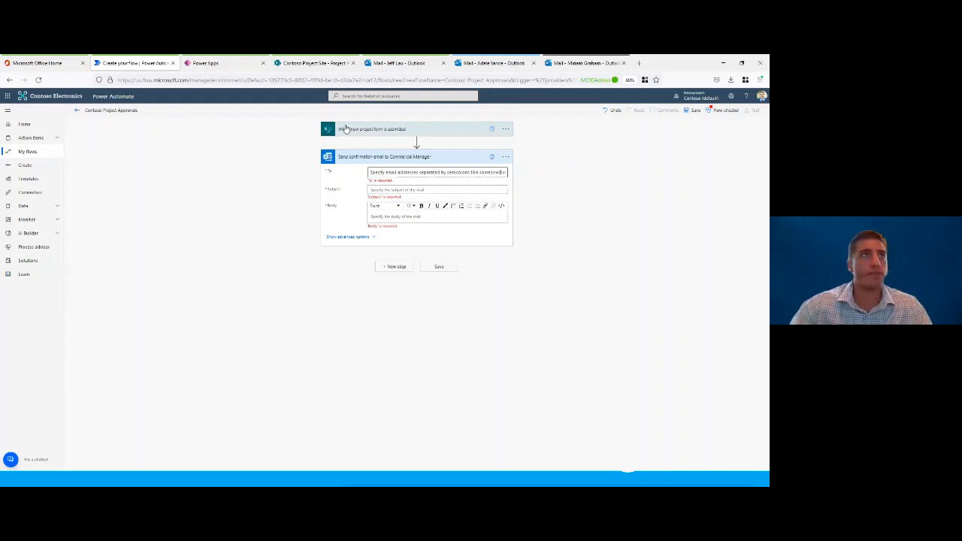
# Step: Address the confirmation email to the trigger's Created By Email dynamic value and set its subject to "Project Submitted Successfully"
pyautogui.click(390, 172)
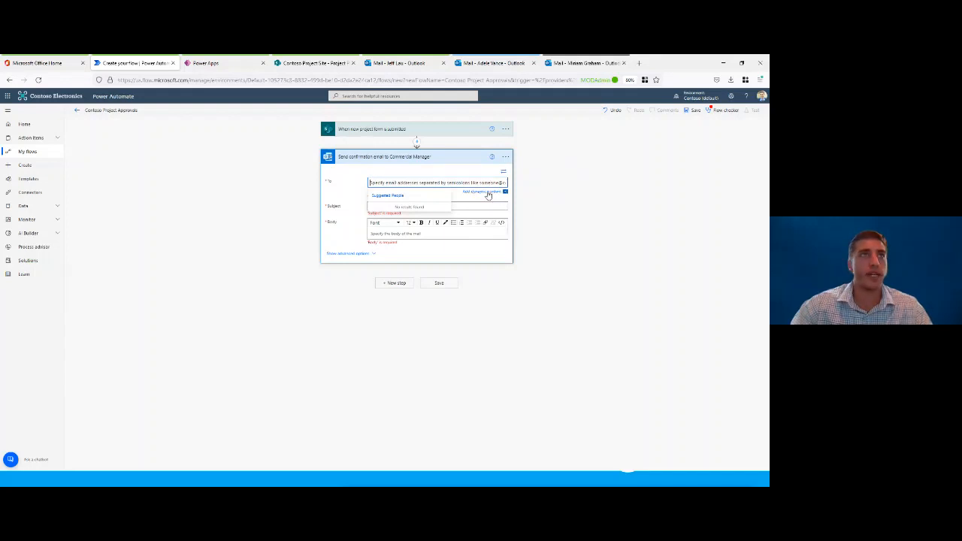
pyautogui.scroll(3, 488, 195)
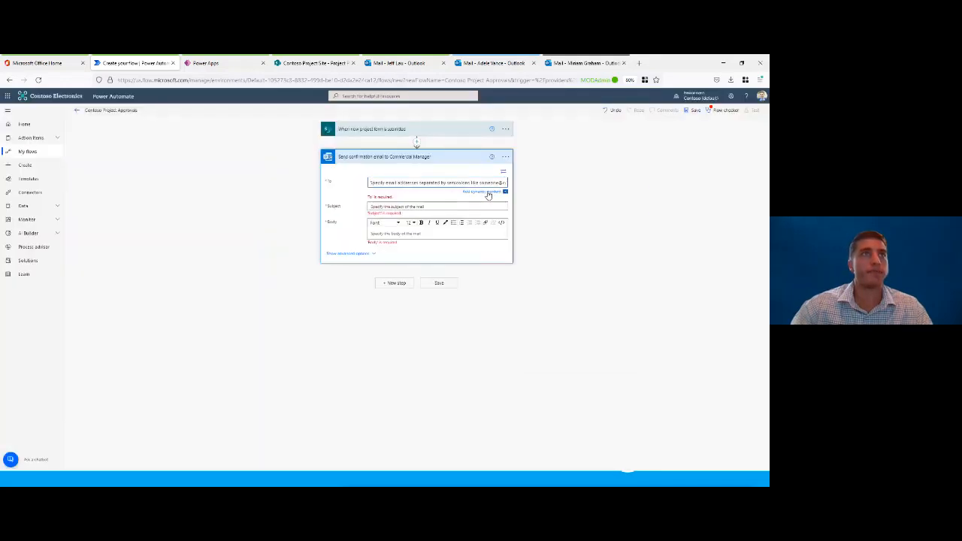
pyautogui.click(485, 193)
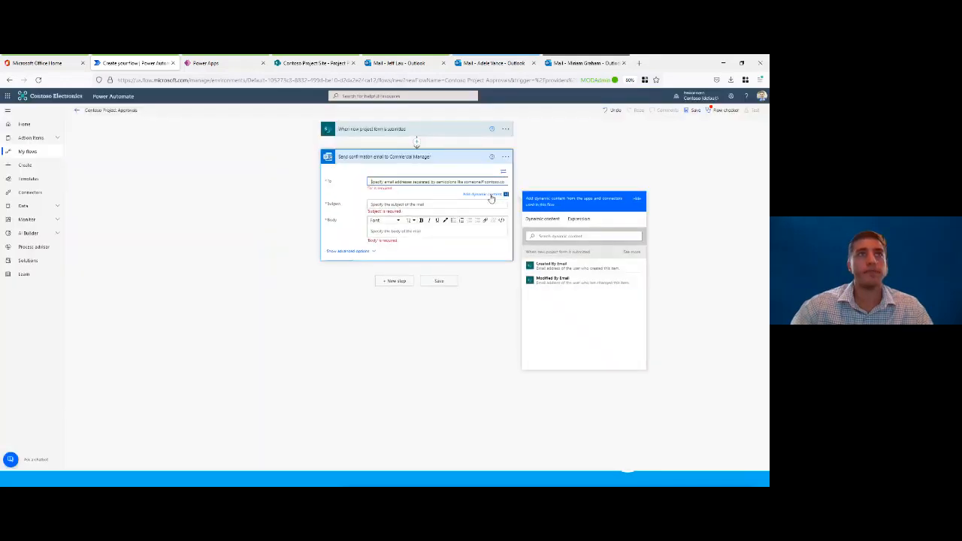
pyautogui.click(631, 252)
pyautogui.scroll(-1, 565, 268)
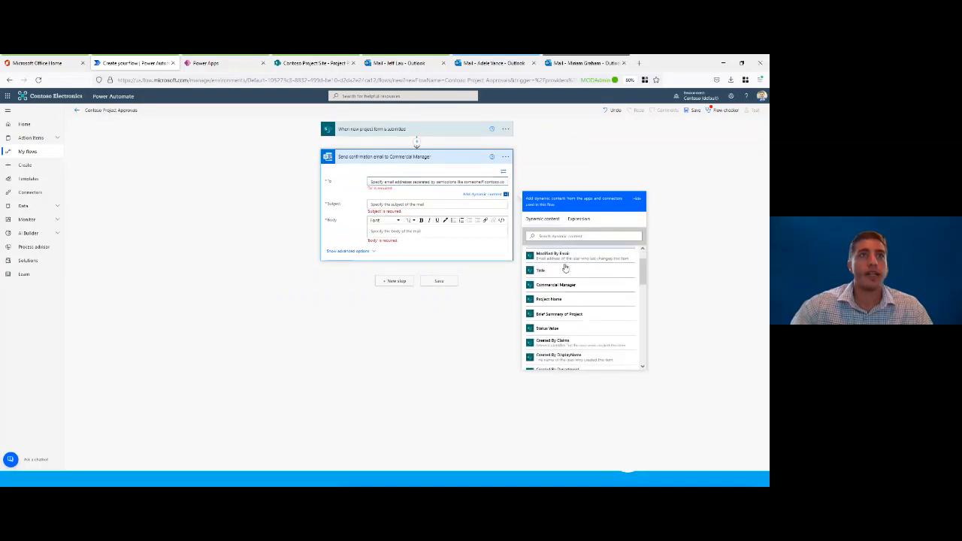
pyautogui.scroll(-3, 565, 268)
pyautogui.scroll(3, 565, 269)
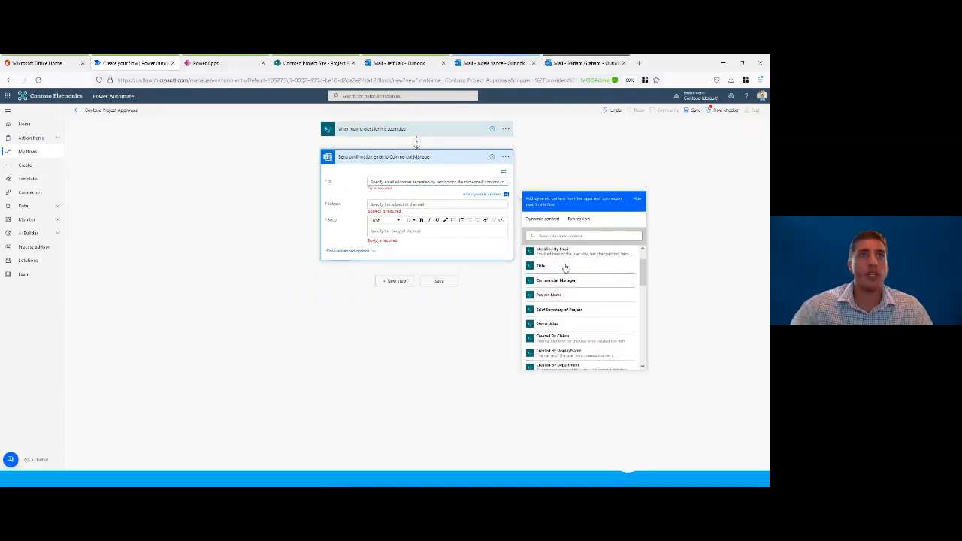
pyautogui.scroll(1, 565, 269)
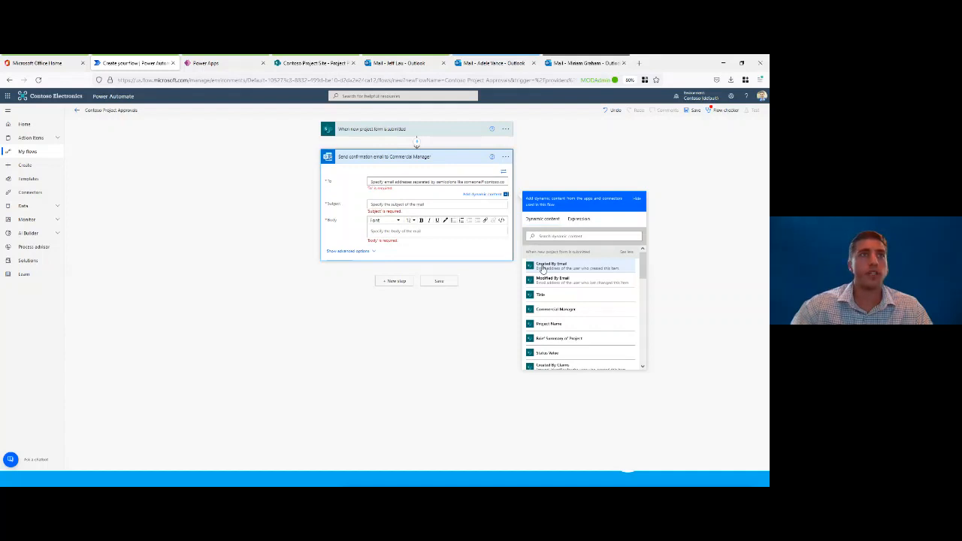
pyautogui.scroll(-2, 567, 301)
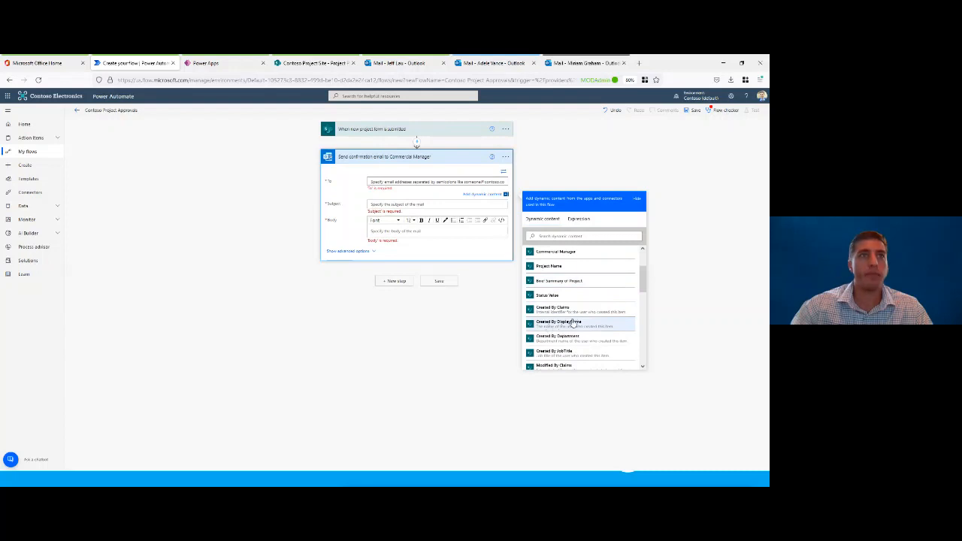
pyautogui.scroll(2, 573, 319)
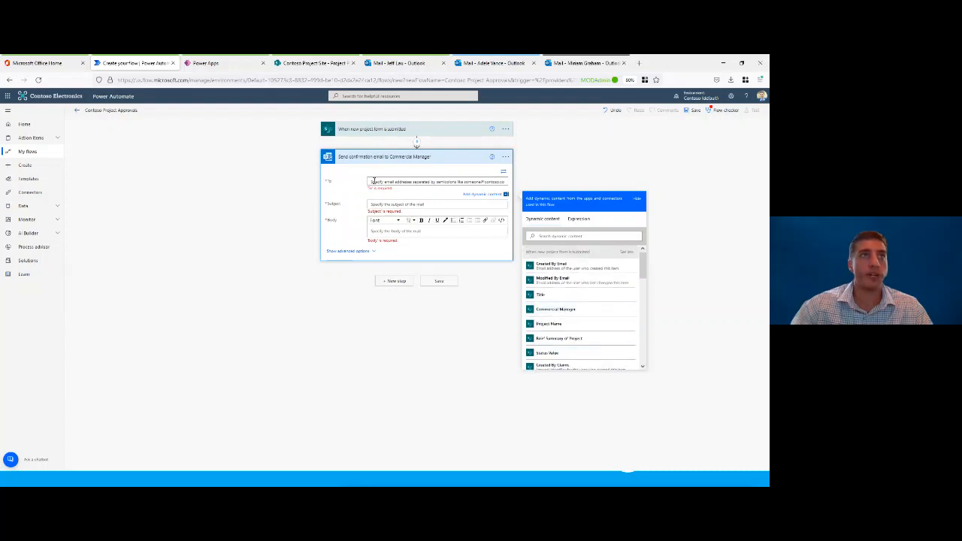
pyautogui.click(557, 268)
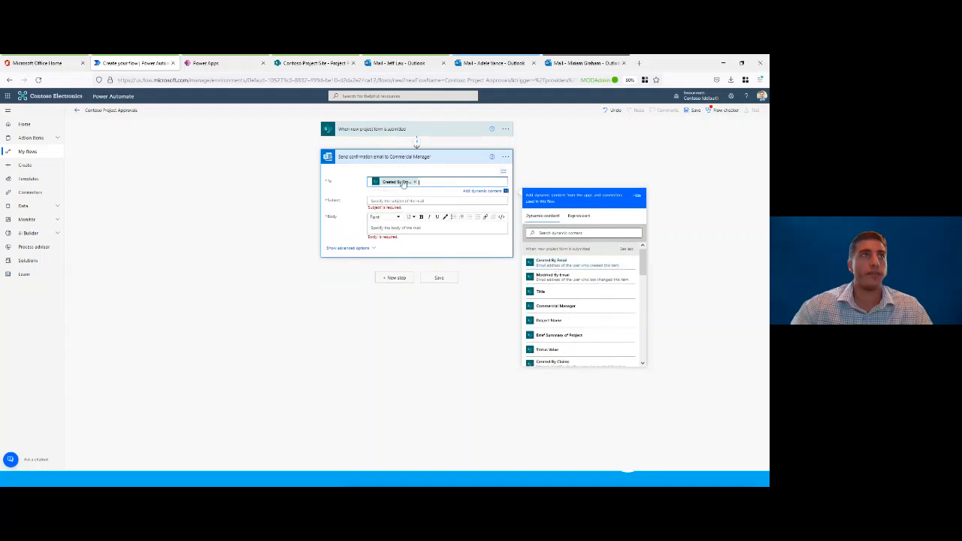
pyautogui.click(396, 201)
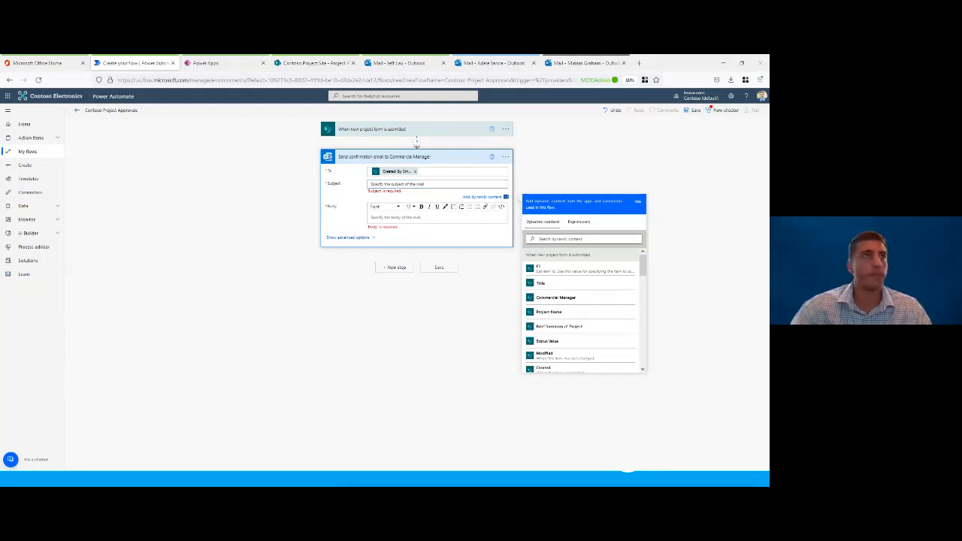
pyautogui.write('Project Submitted Successfully')
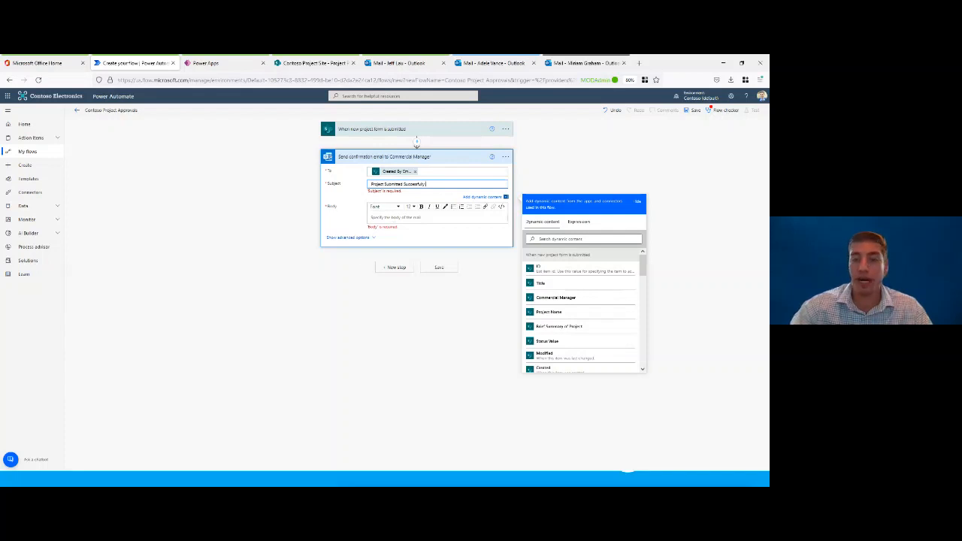
# Step: Begin the confirmation email's body with the trigger's Created By DisplayName dynamic value
pyautogui.click(438, 217)
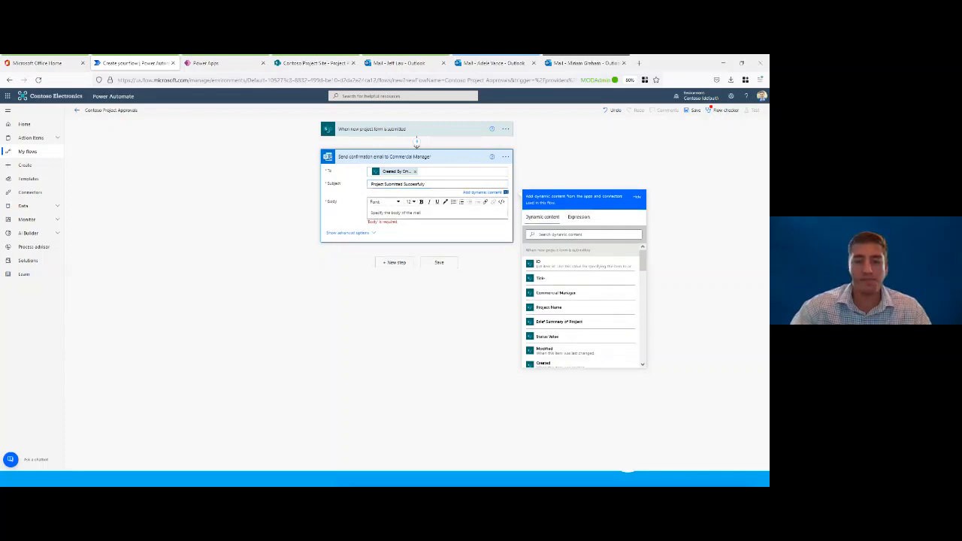
pyautogui.click(384, 213)
pyautogui.scroll(-1, 571, 343)
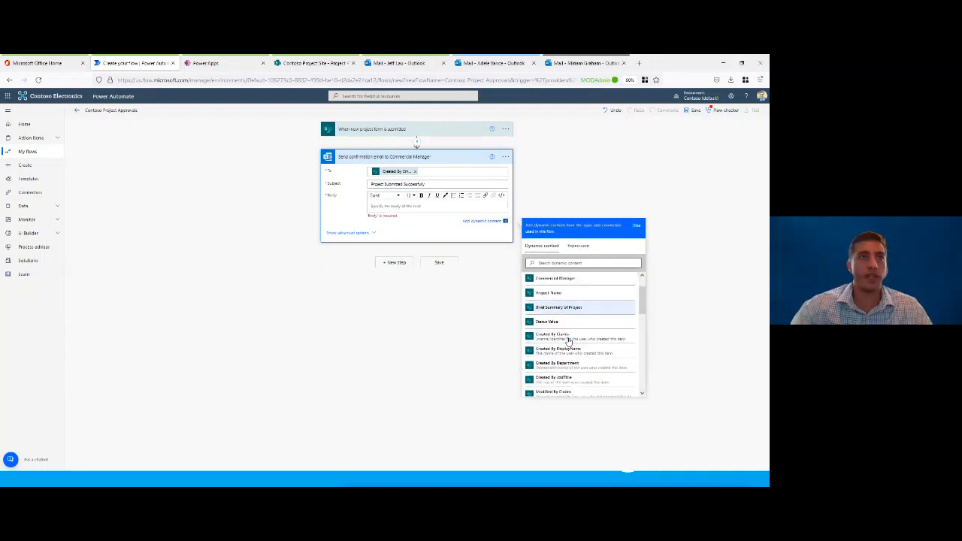
pyautogui.scroll(-2, 569, 342)
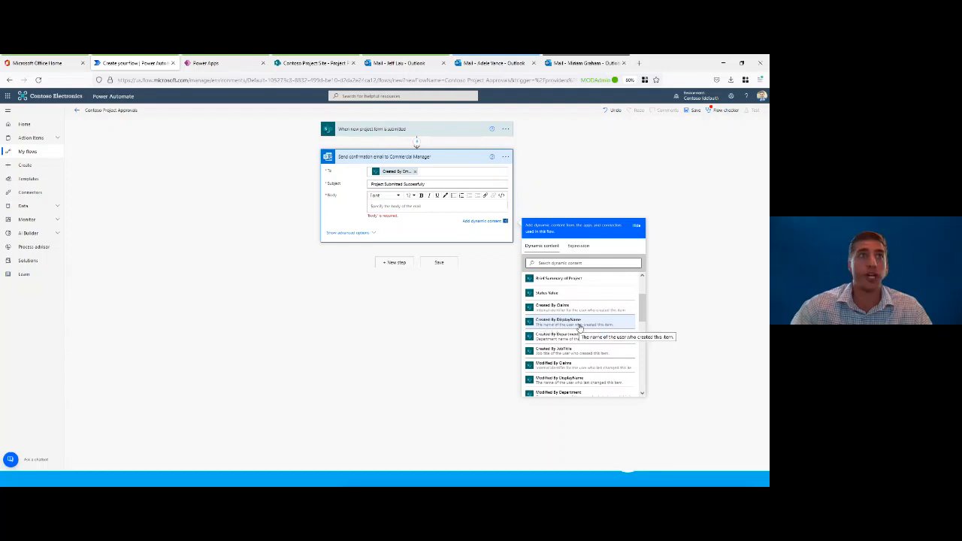
pyautogui.click(579, 324)
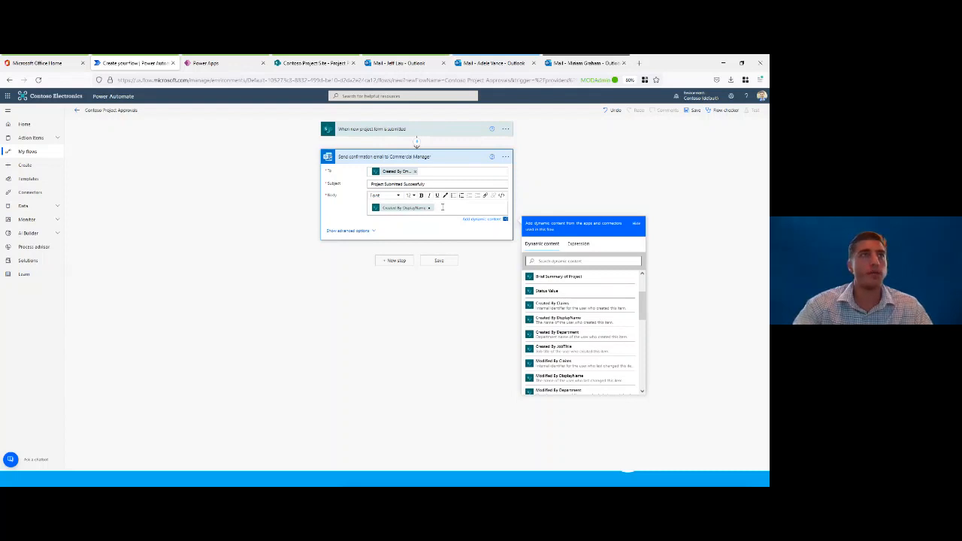
# Step: Add a new body line reading "The project you have submitted titled" followed by the Project Name dynamic value
pyautogui.press('Return')
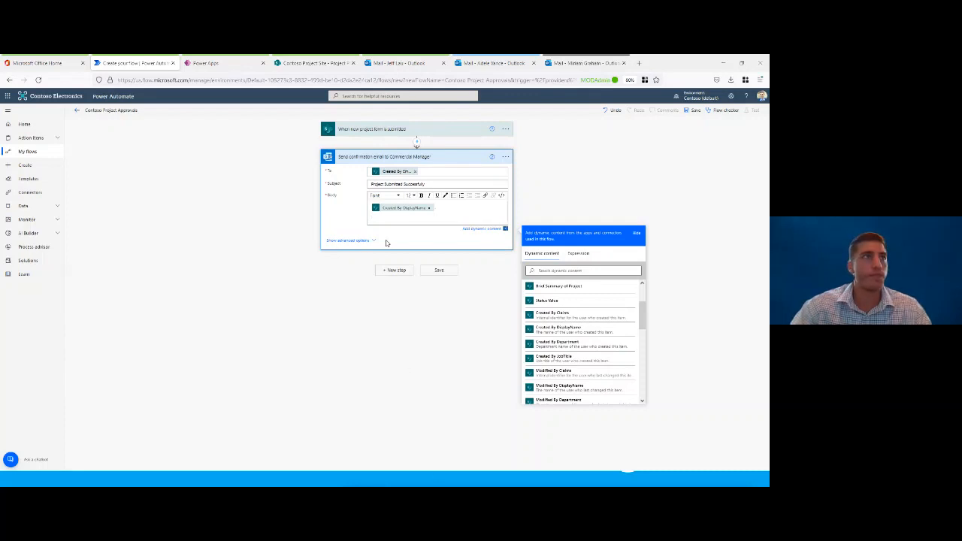
pyautogui.hotkey('ctrl', 'v')
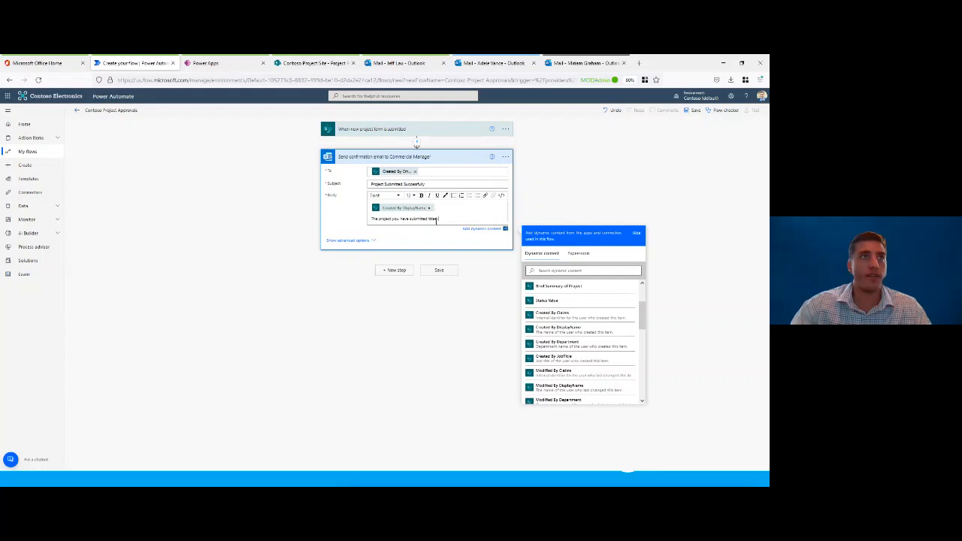
pyautogui.scroll(3, 569, 314)
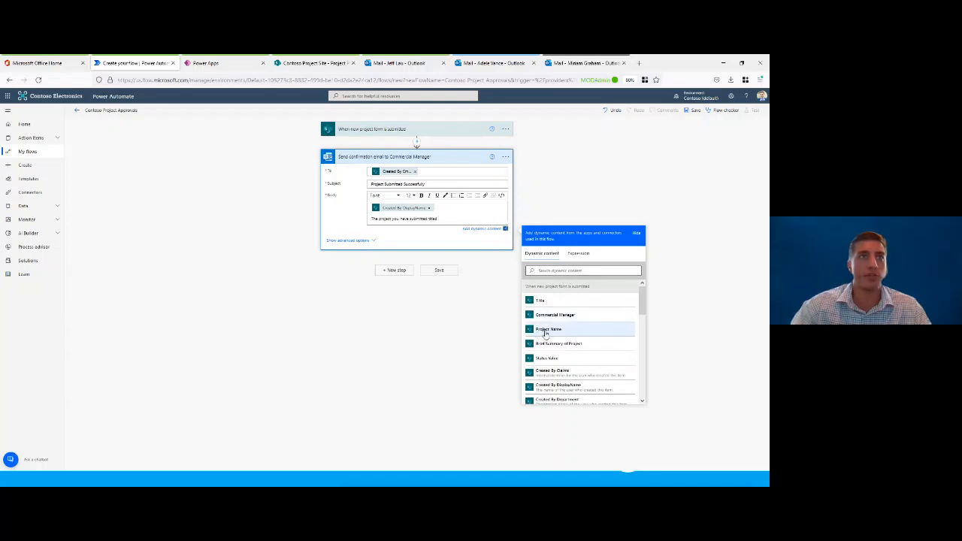
pyautogui.click(553, 331)
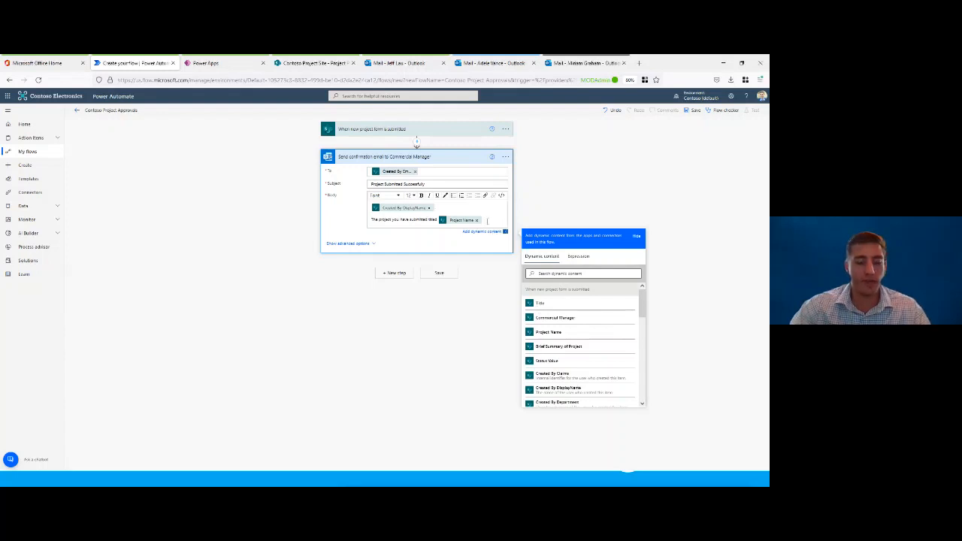
# Step: After Project Name, add "has submitted successfully and is awaiting approval from the approval team", a notice of another email upon approval or rejection, and a new line
pyautogui.click(487, 220)
pyautogui.hotkey('ctrl', 'v')
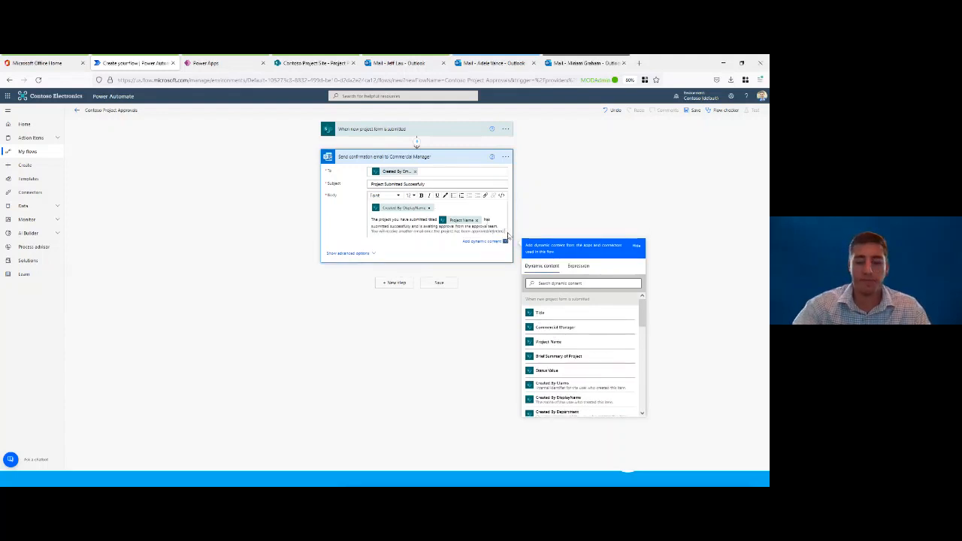
pyautogui.press('Return')
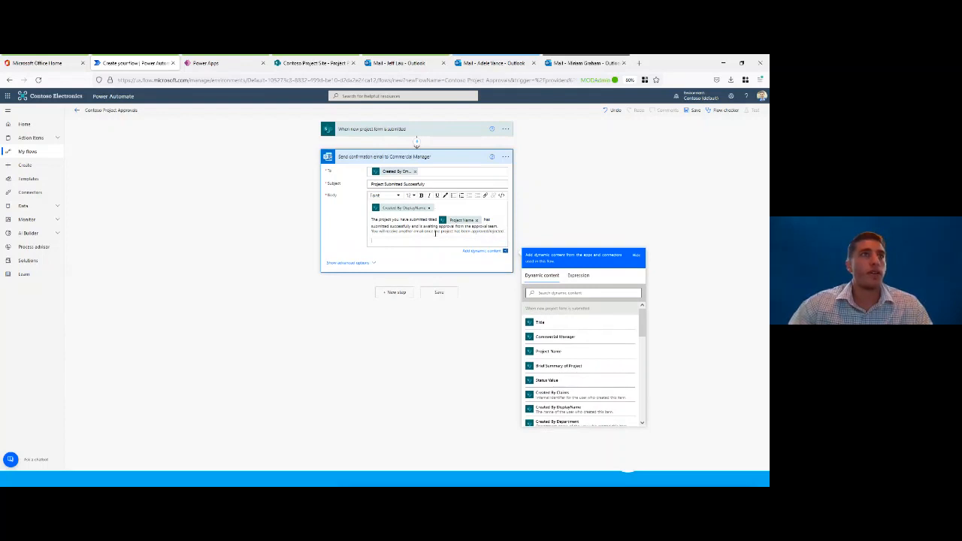
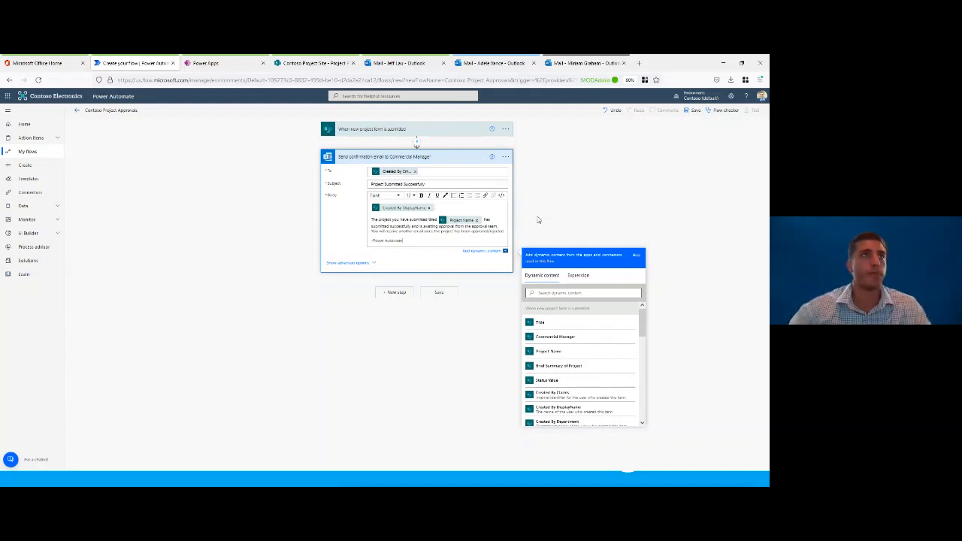
# Step: Collapse the finished confirmation email action and start a new step below it in the flow
pyautogui.click(538, 220)
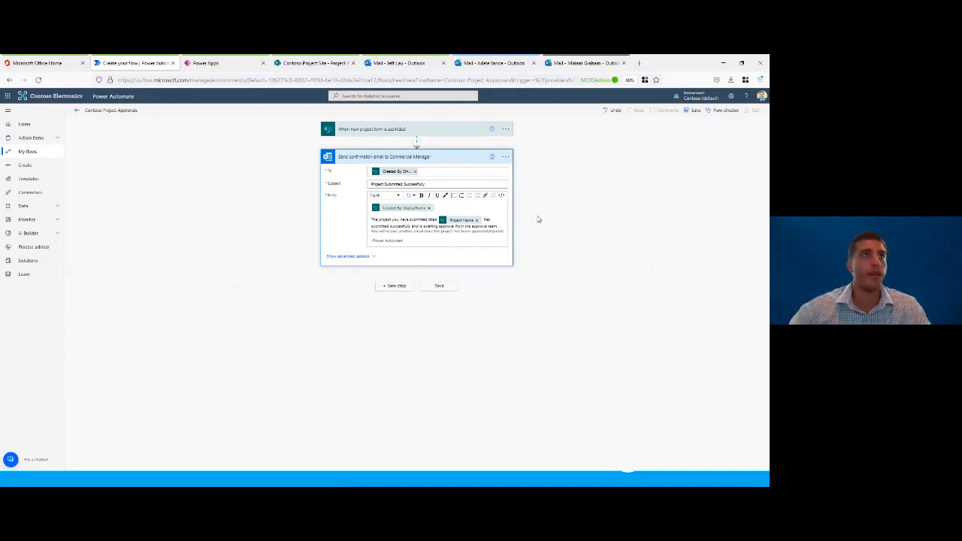
pyautogui.click(443, 158)
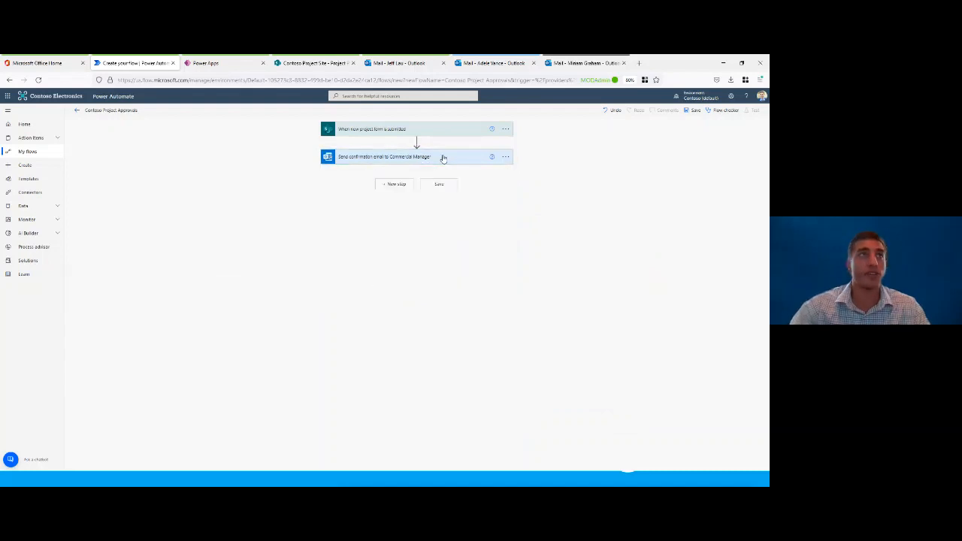
pyautogui.click(396, 185)
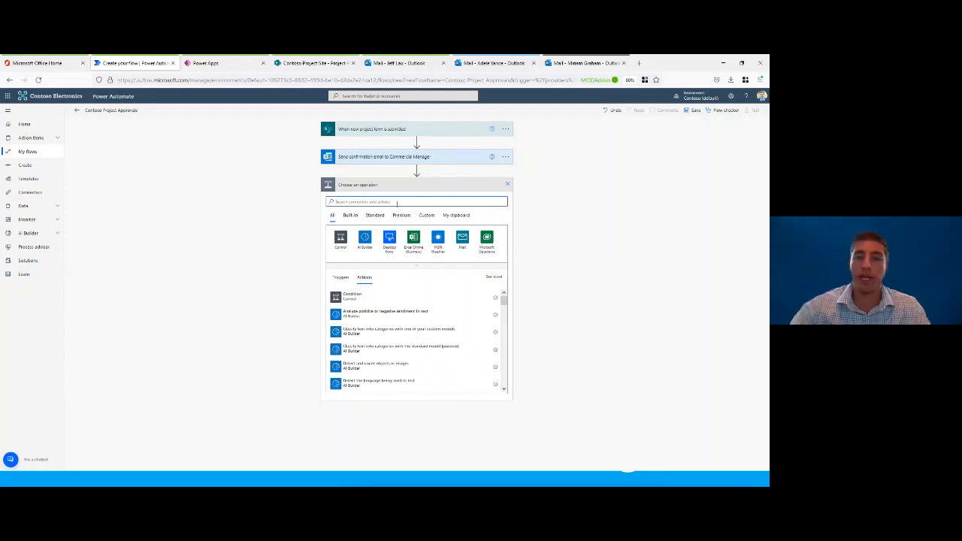
# Step: Switch to the Project Proposals list in SharePoint, examine the Status column's choices without editing them, and return to the flow
pyautogui.click(324, 63)
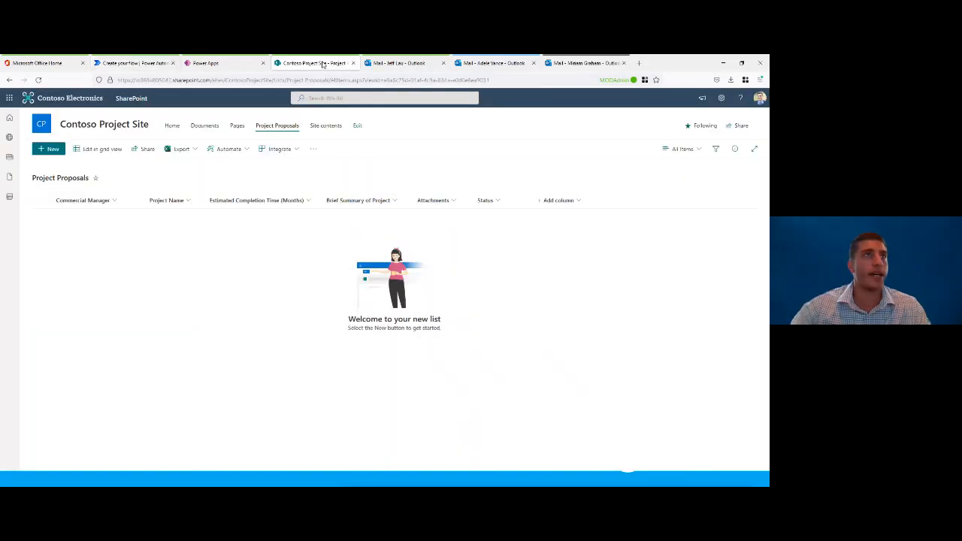
pyautogui.click(490, 202)
pyautogui.moveTo(535, 275)
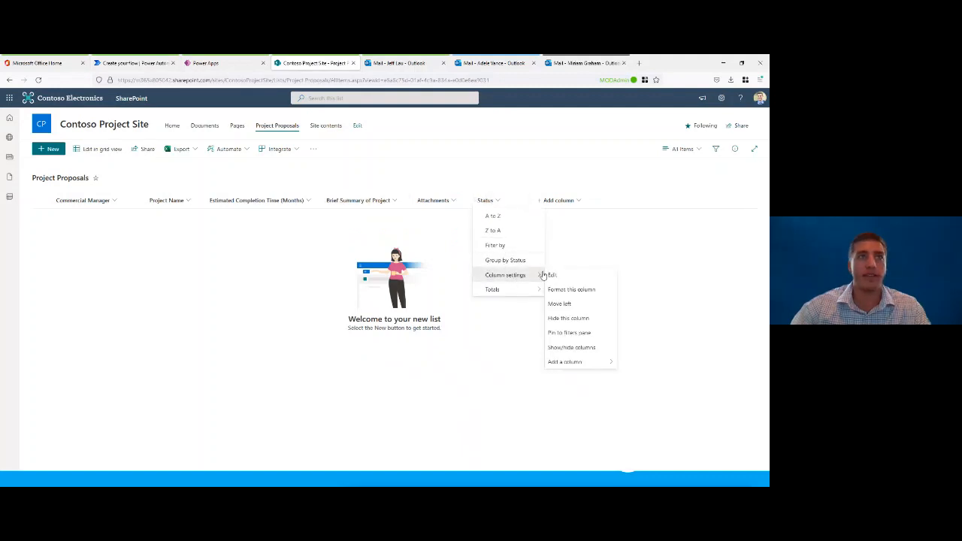
pyautogui.click(572, 278)
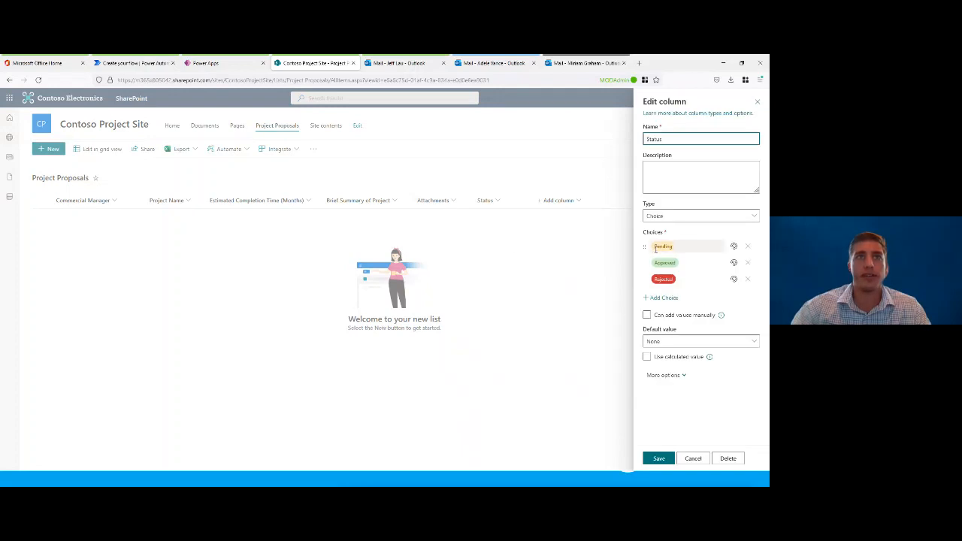
pyautogui.click(700, 462)
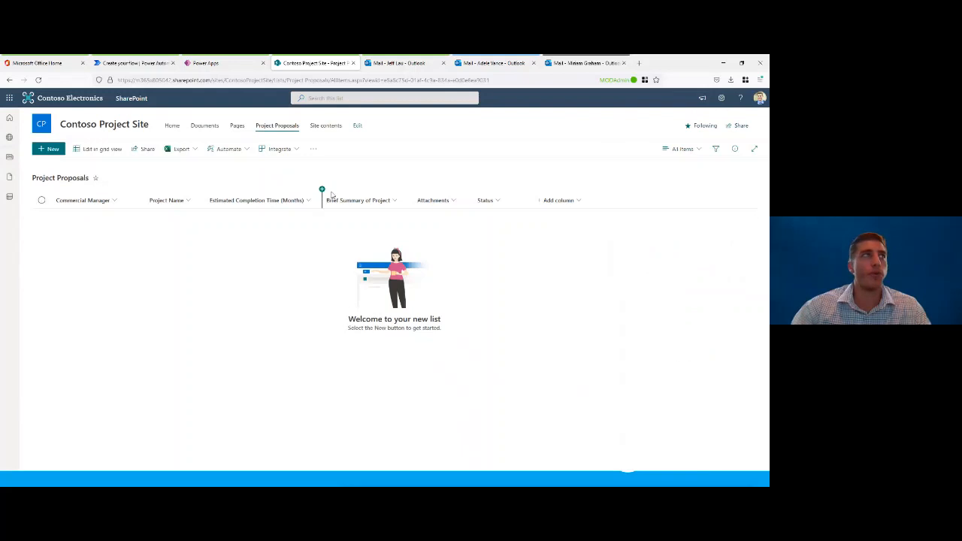
pyautogui.click(161, 64)
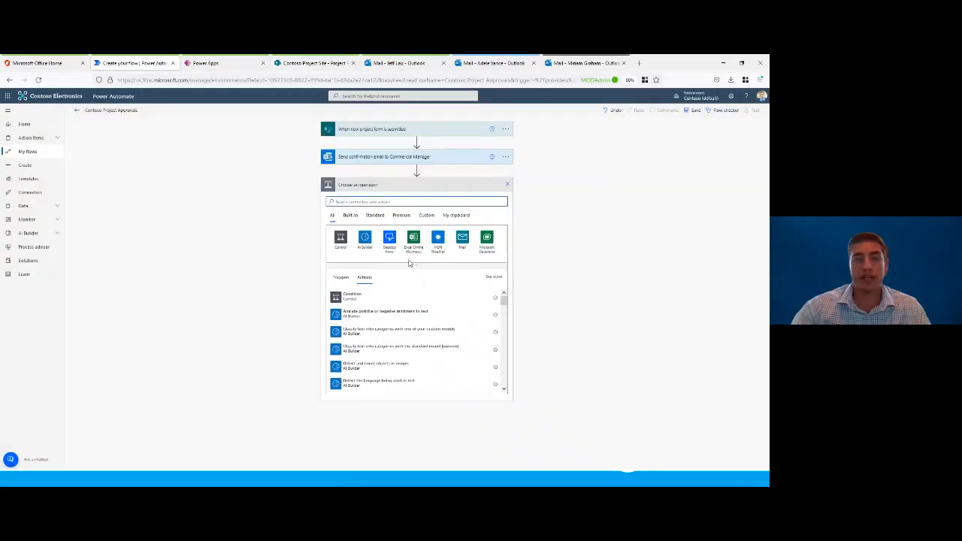
# Step: Search the operations for "update item" and add the SharePoint Update item action after the confirmation email
pyautogui.write('comp')
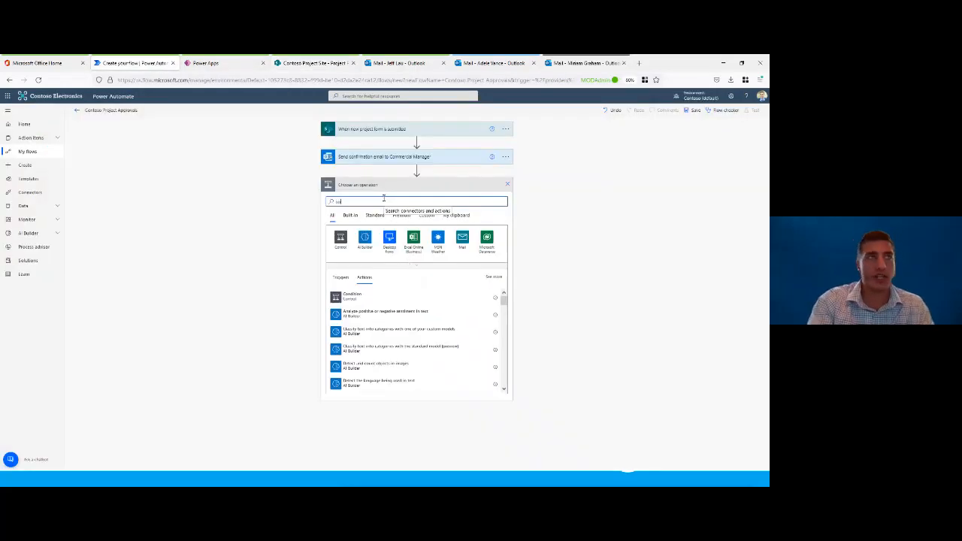
pyautogui.press('BackSpace')
pyautogui.press('BackSpace')
pyautogui.press('BackSpace')
pyautogui.press('BackSpace')
pyautogui.write('update')
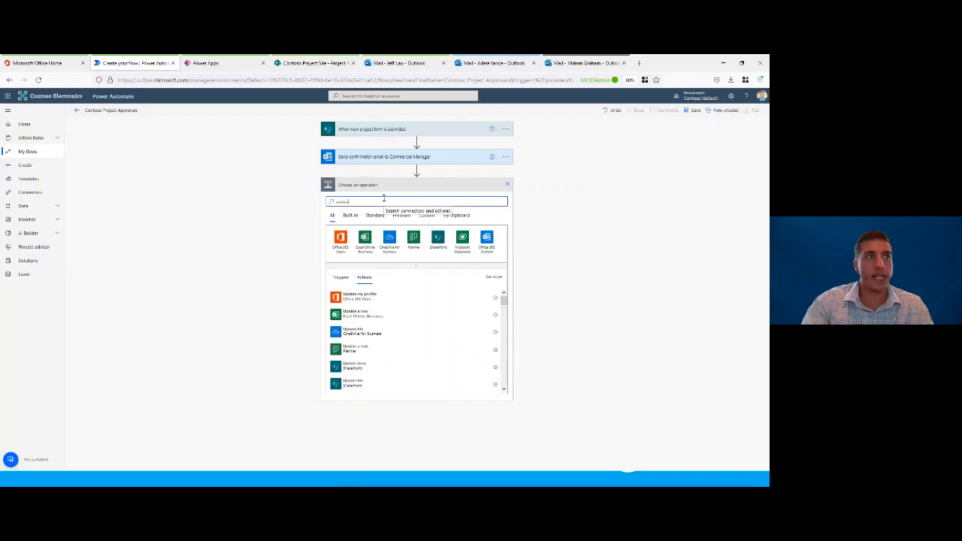
pyautogui.write(' item')
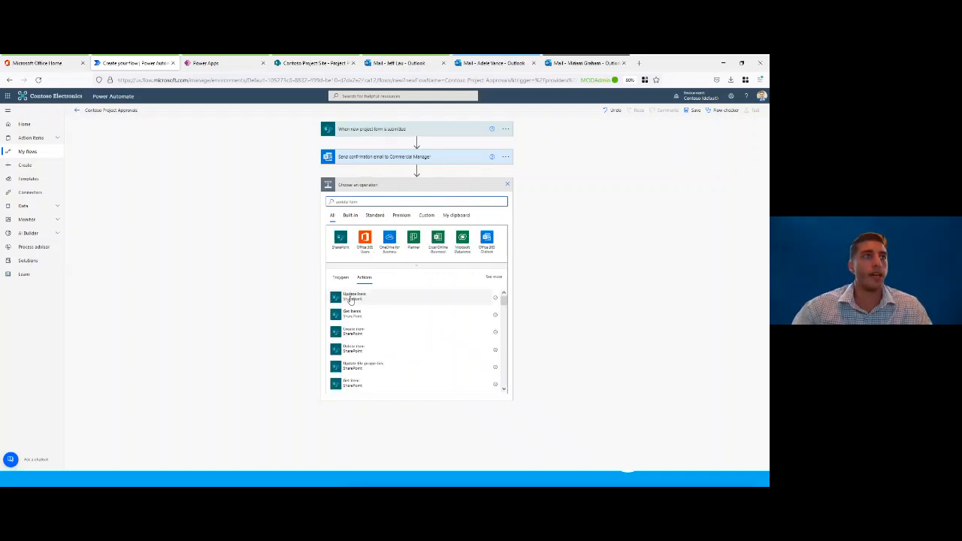
pyautogui.click(355, 296)
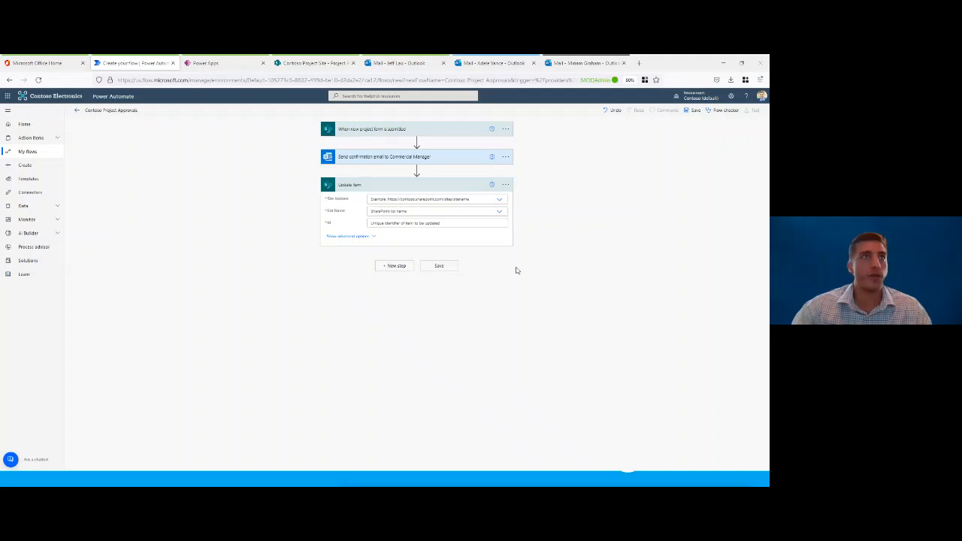
# Step: Rename the new Update item action as "Update Item to Pending"
pyautogui.click(505, 184)
pyautogui.click(541, 196)
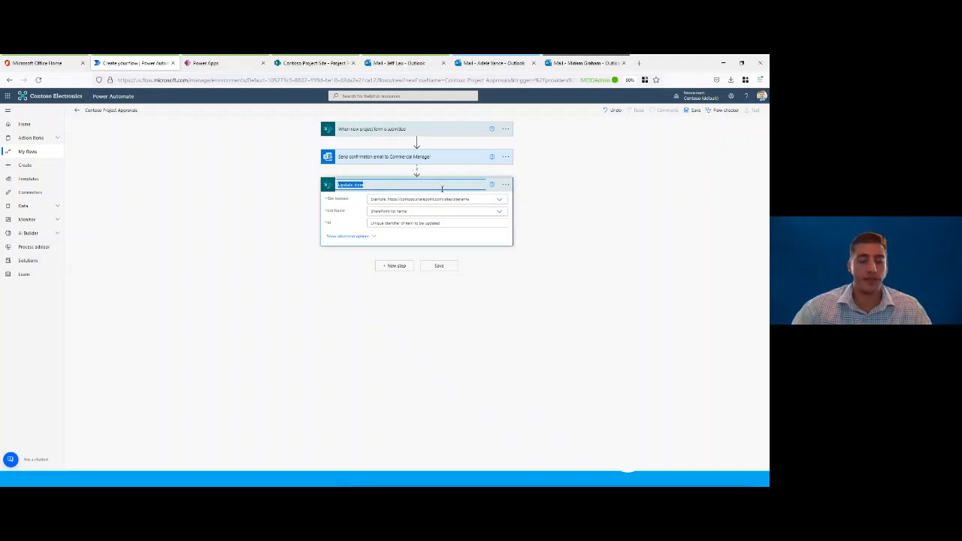
pyautogui.write('Update Item to Pending')
pyautogui.click(550, 204)
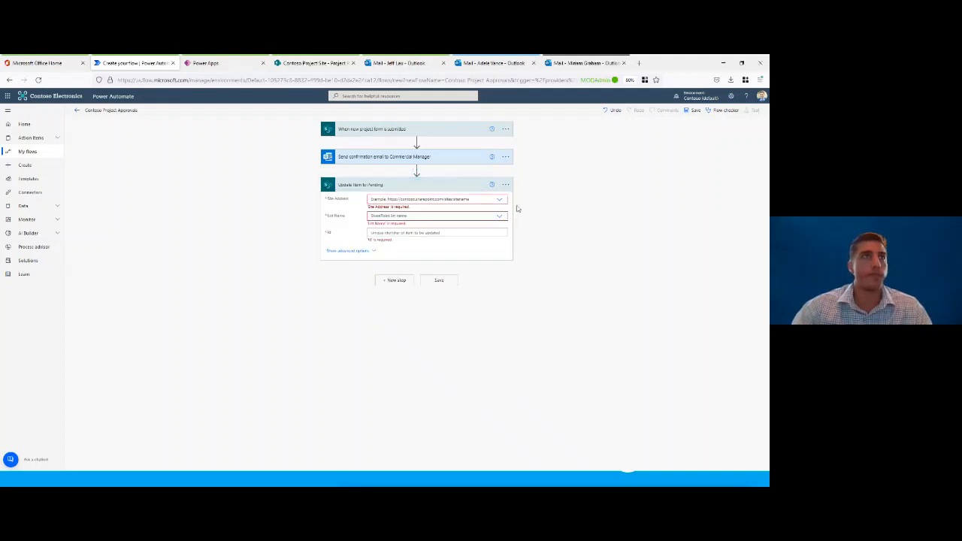
# Step: Point the Update Item to Pending action at the Contoso Project Site and its Project Proposals list
pyautogui.click(499, 200)
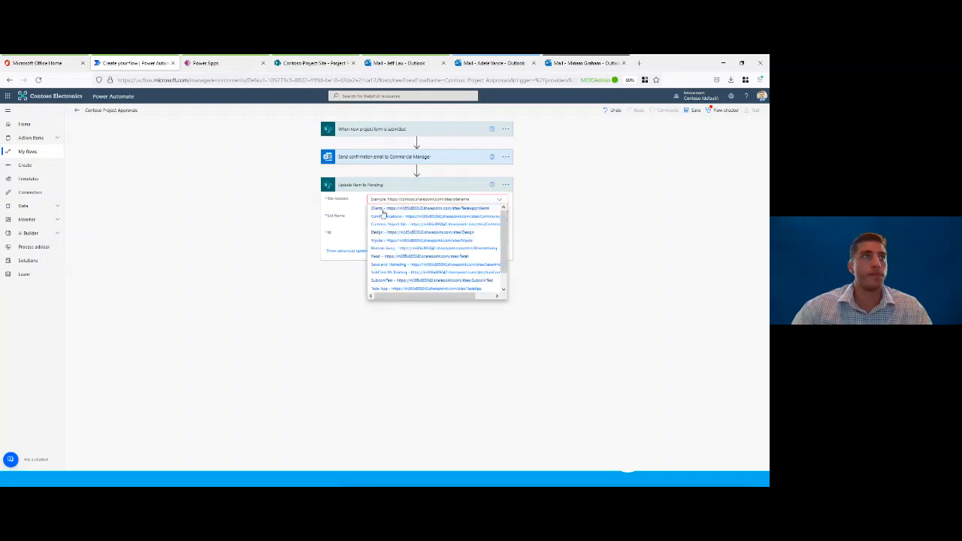
pyautogui.click(390, 225)
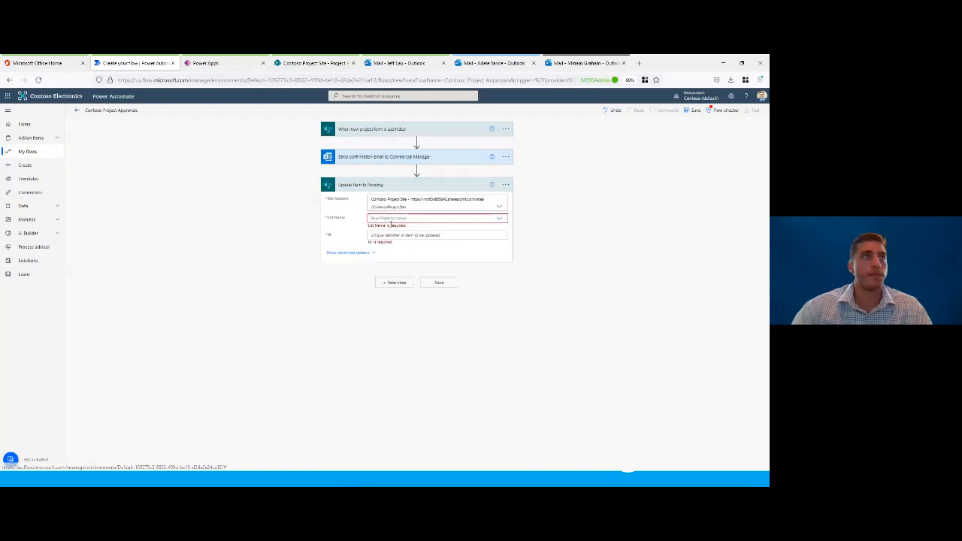
pyautogui.click(501, 219)
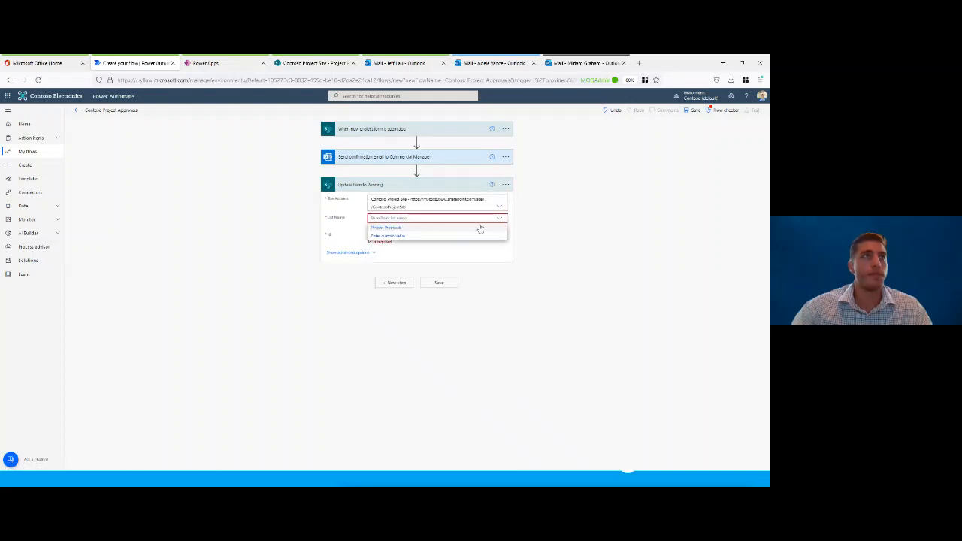
pyautogui.click(391, 228)
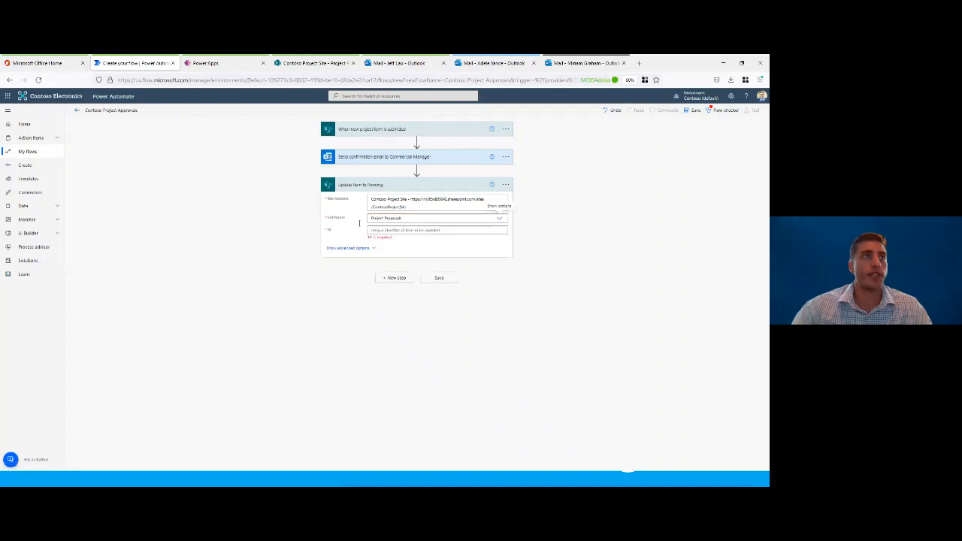
# Step: Set the update action's Id to the trigger's ID dynamic value and its Status Value to Pending
pyautogui.click(391, 230)
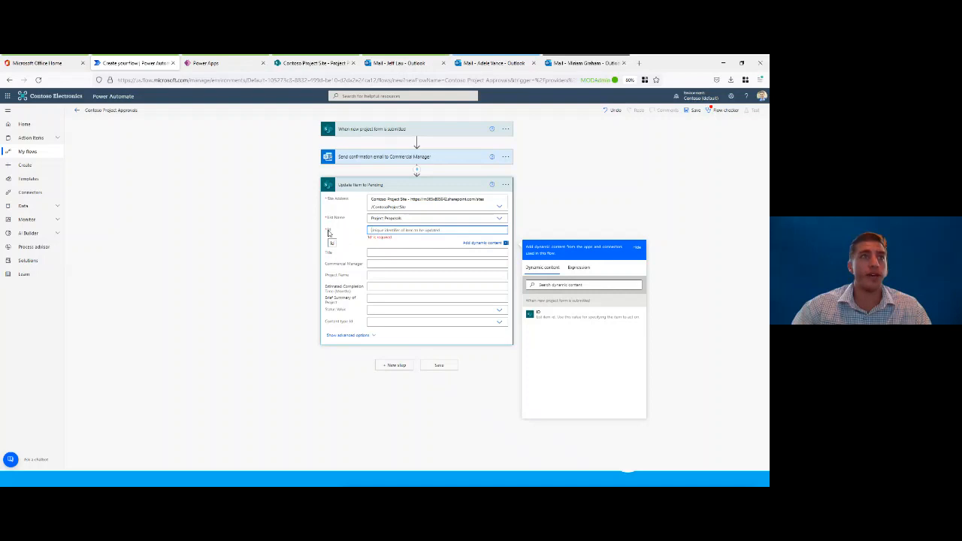
pyautogui.click(550, 318)
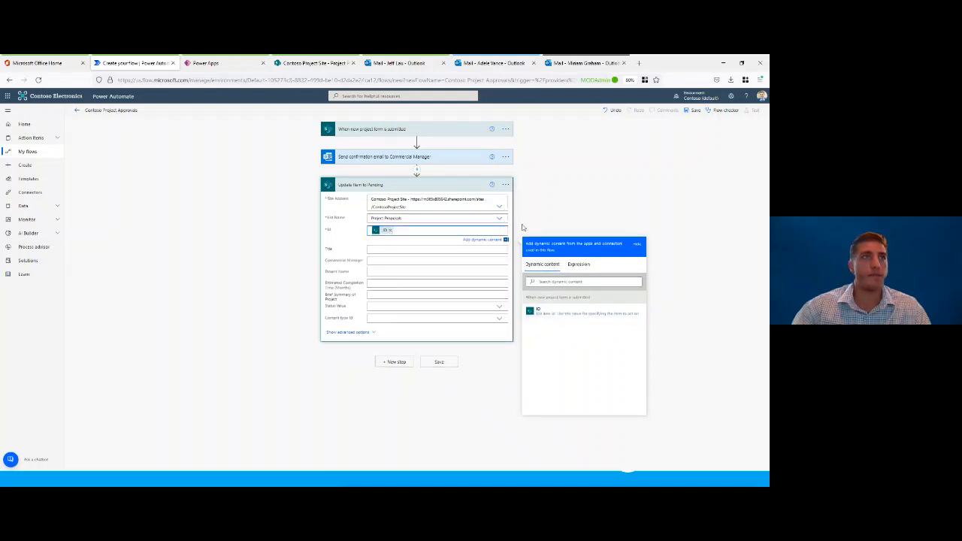
pyautogui.click(376, 307)
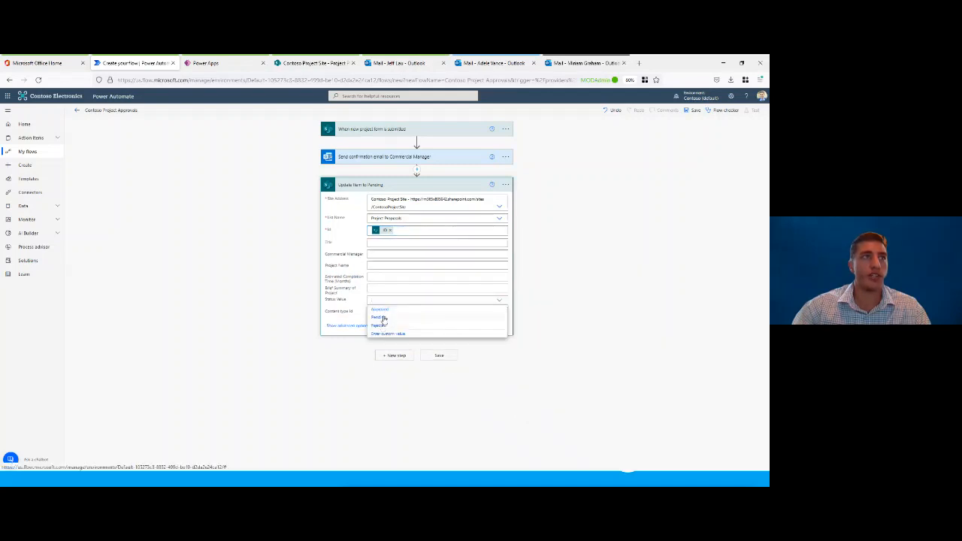
pyautogui.click(382, 317)
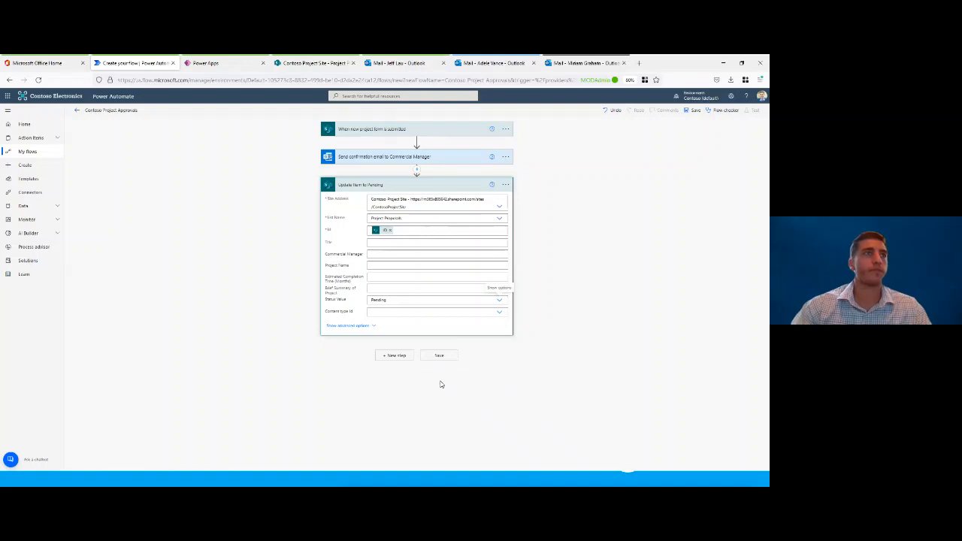
# Step: Collapse the Update Item to Pending action, save the flow, and dismiss the notification
pyautogui.click(422, 185)
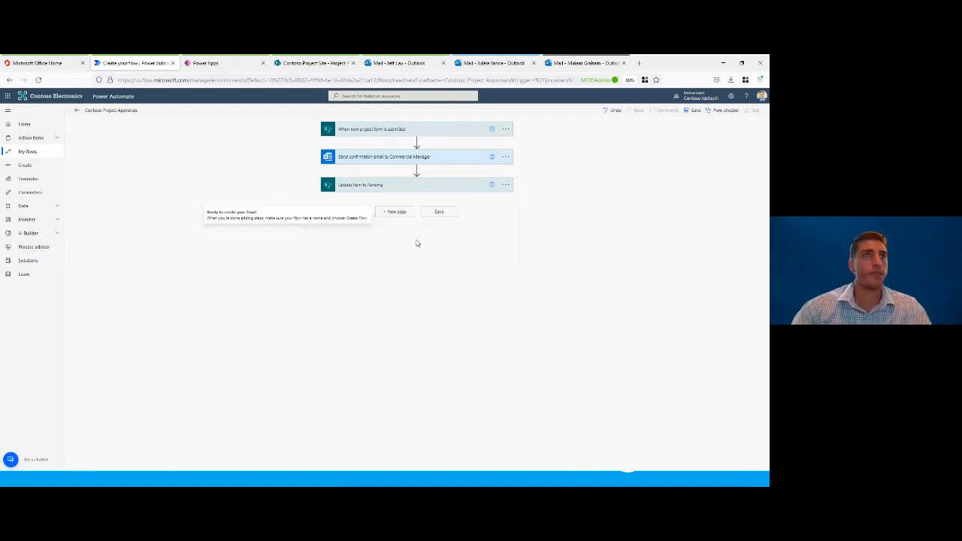
pyautogui.click(695, 111)
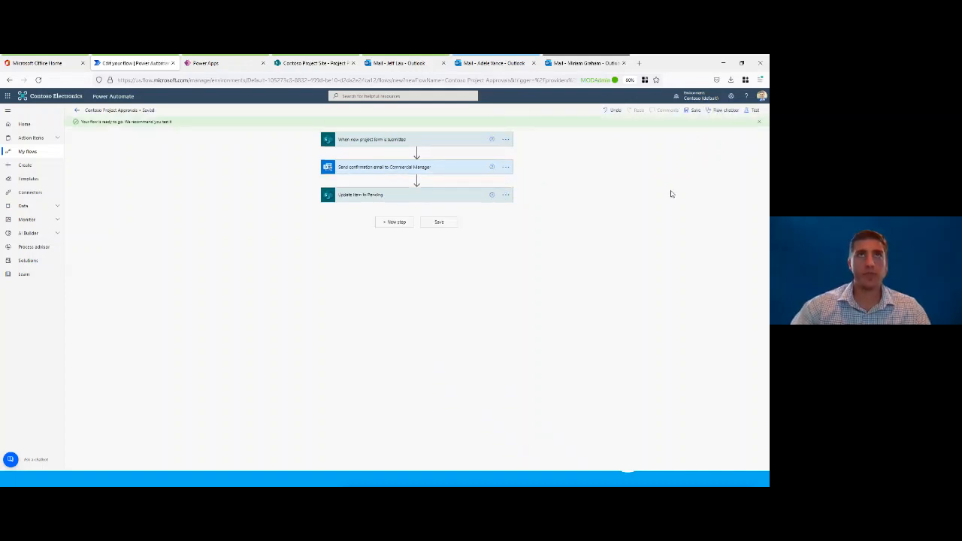
pyautogui.click(759, 121)
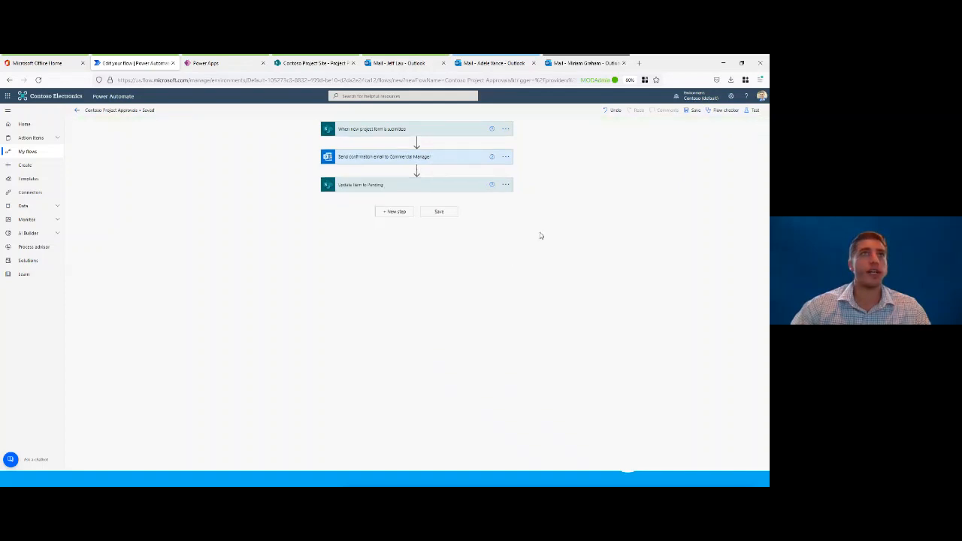
# Step: Search the operations for "approval" and add a "Start and wait for an approval" action at the end of the flow
pyautogui.click(401, 213)
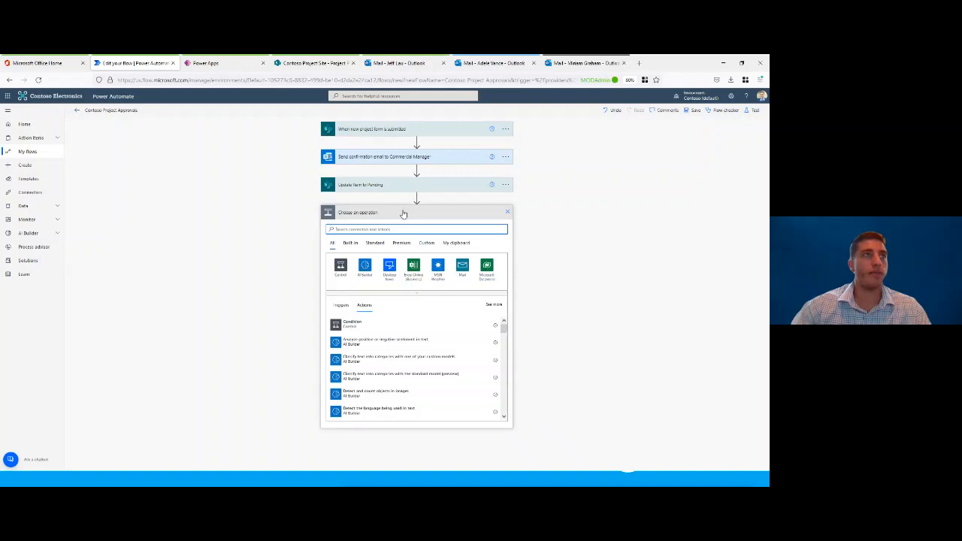
pyautogui.write('approval')
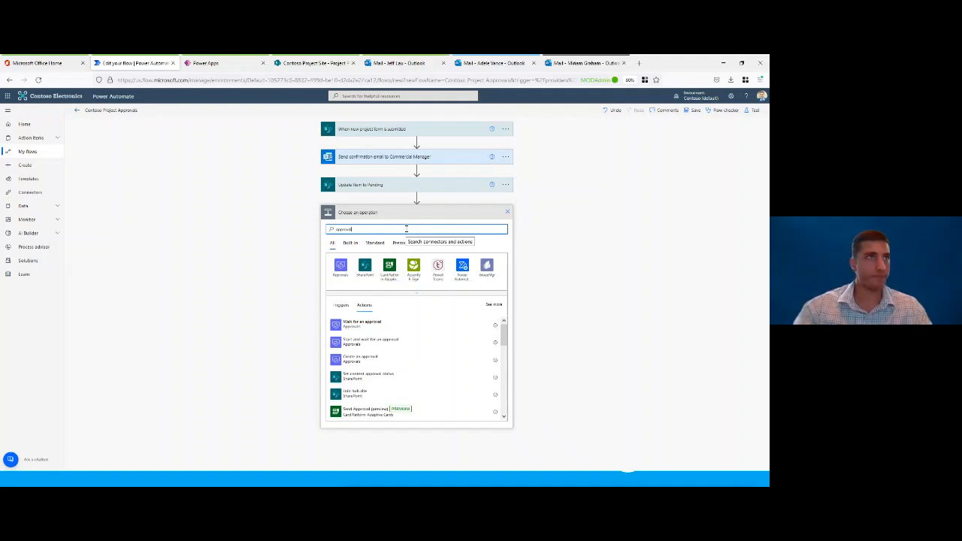
pyautogui.click(370, 342)
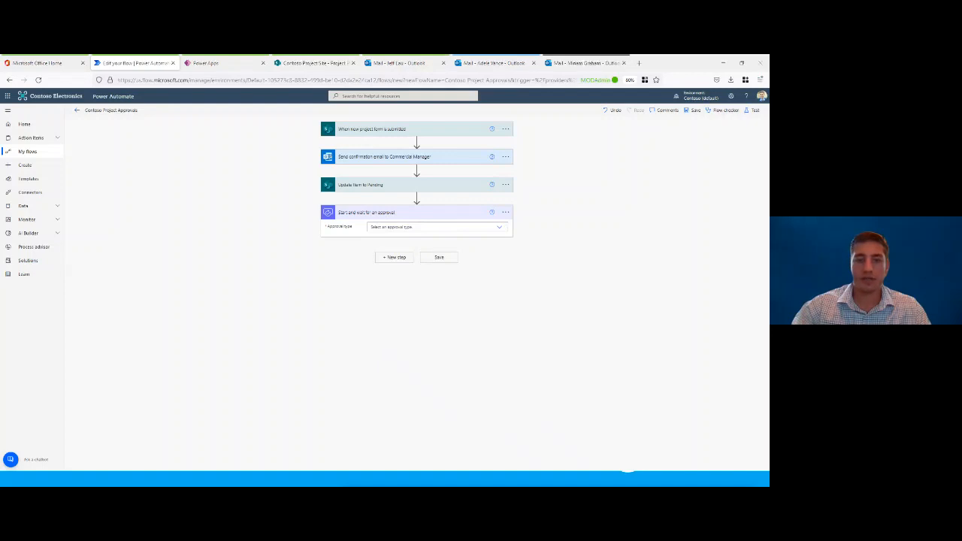
# Step: Rename the approval action as "Wait for Approval Team to approve"
pyautogui.click(505, 212)
pyautogui.click(535, 238)
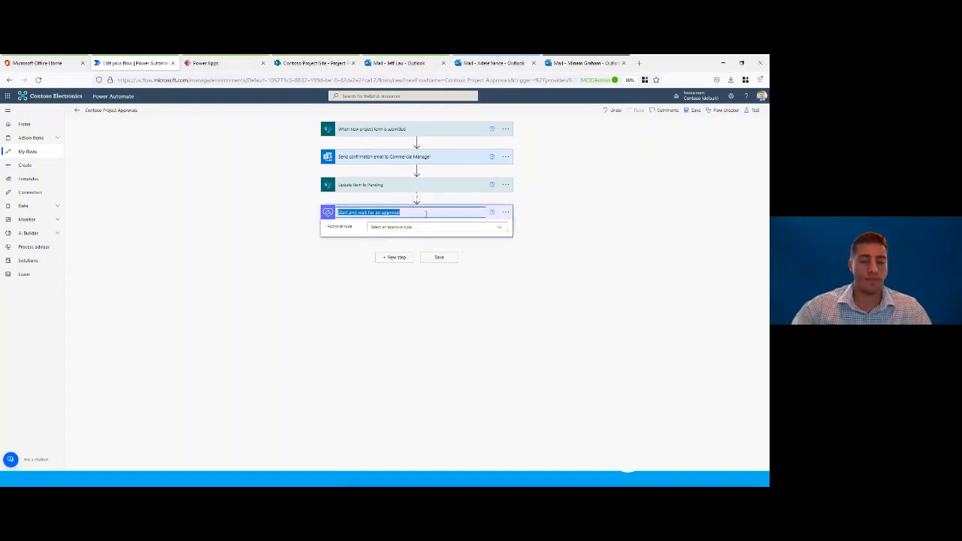
pyautogui.write('Wait for Approval Team to approve')
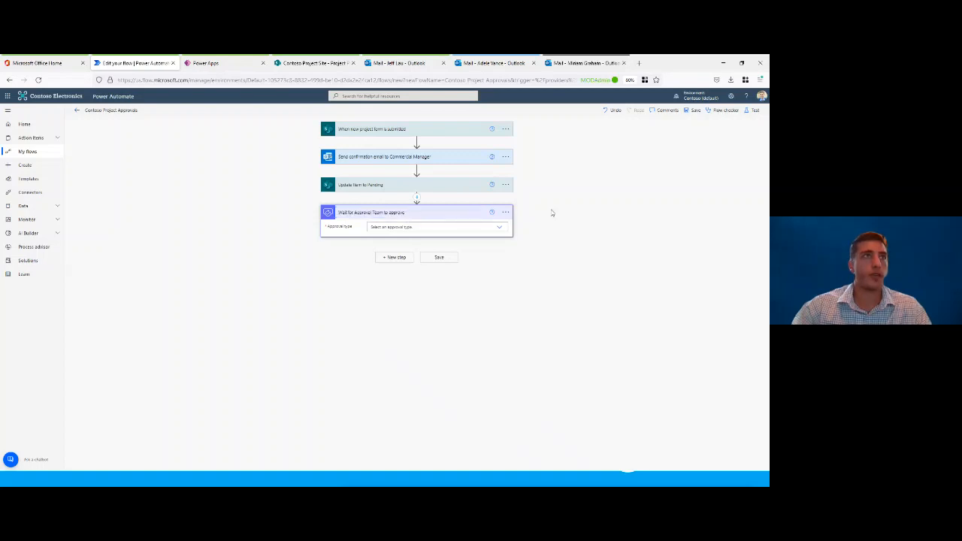
pyautogui.click(465, 217)
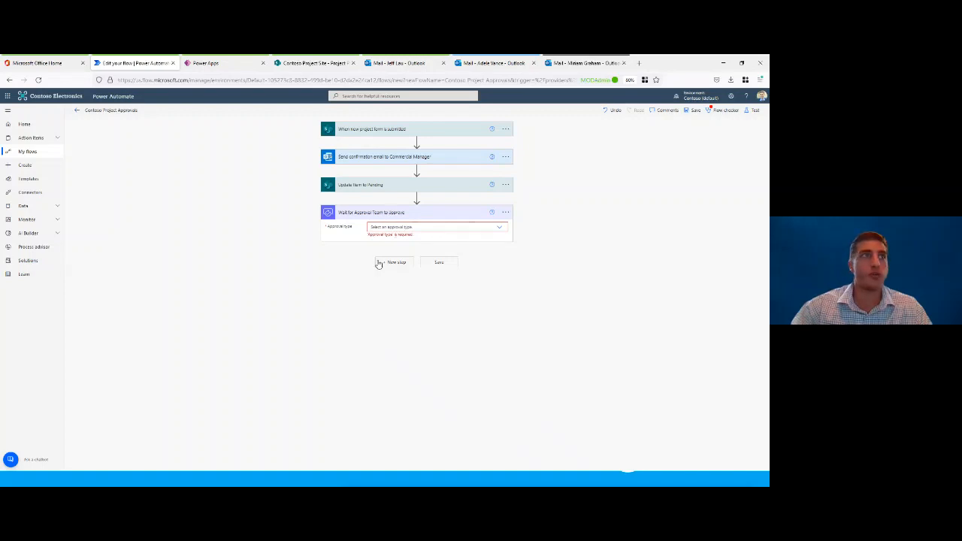
# Step: Set the approval action's type to "Approve/Reject - Everyone must approve"
pyautogui.click(500, 230)
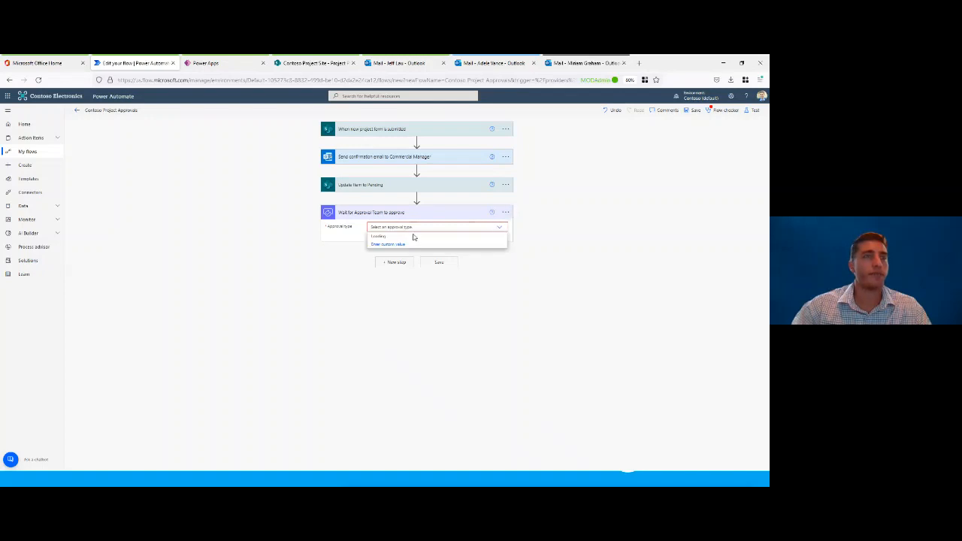
pyautogui.click(499, 229)
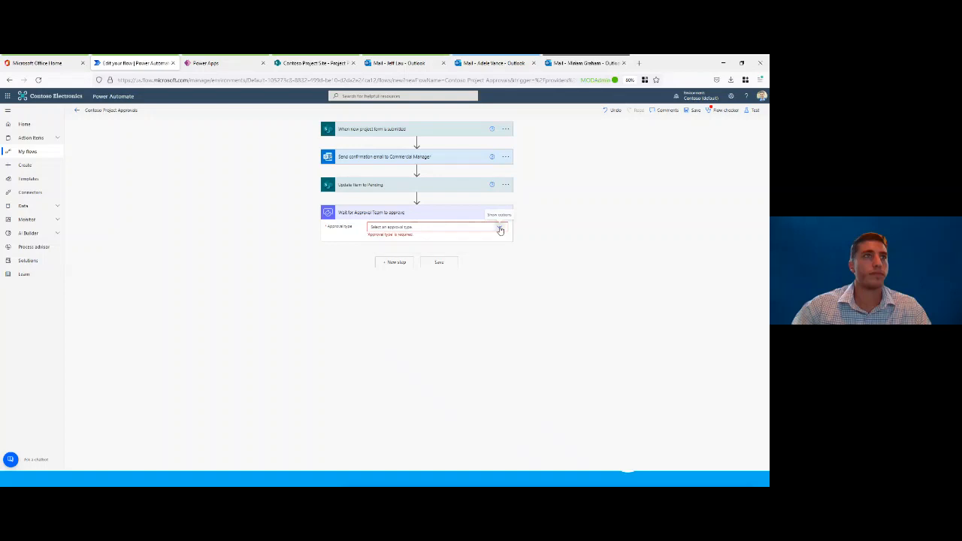
pyautogui.click(499, 229)
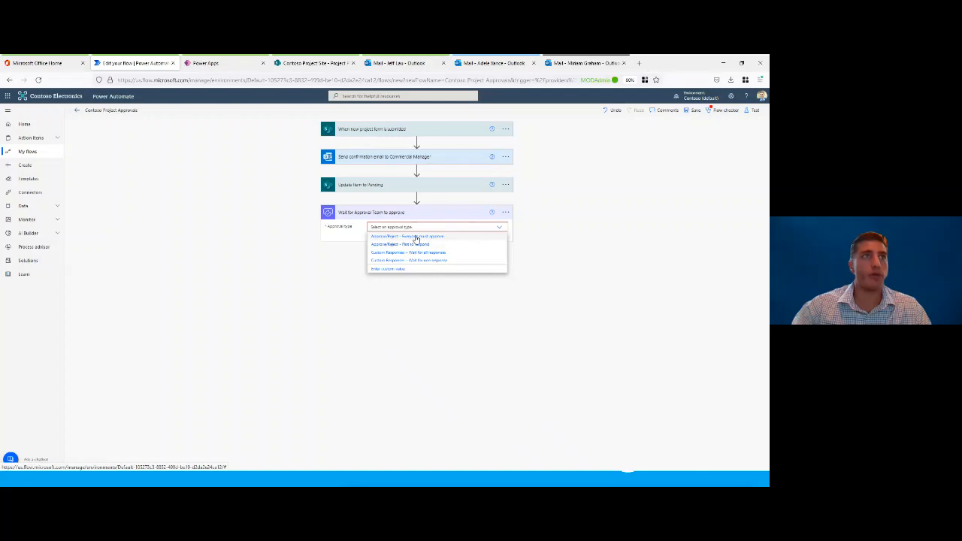
pyautogui.click(416, 236)
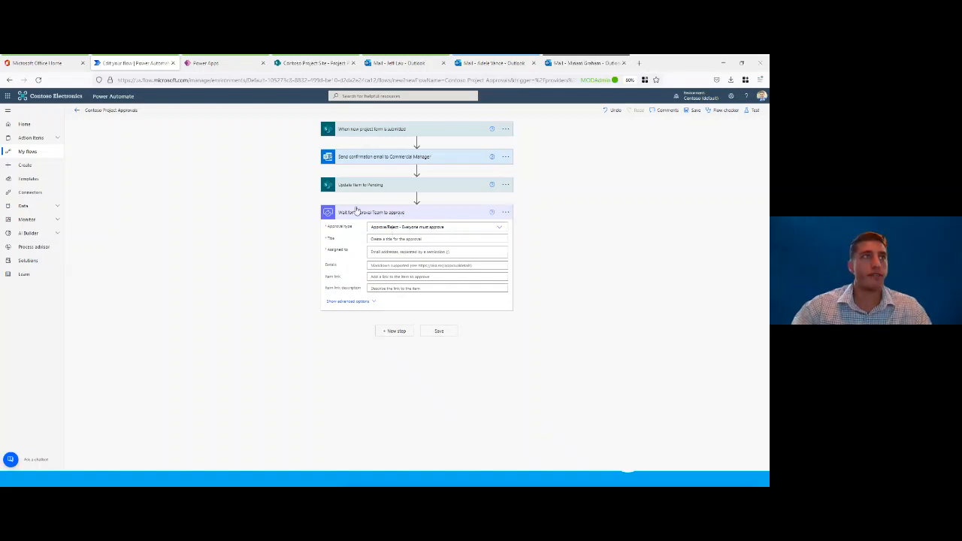
# Step: Title the approval "New Project Proposal" and assign it to the two approvers' email addresses
pyautogui.click(396, 238)
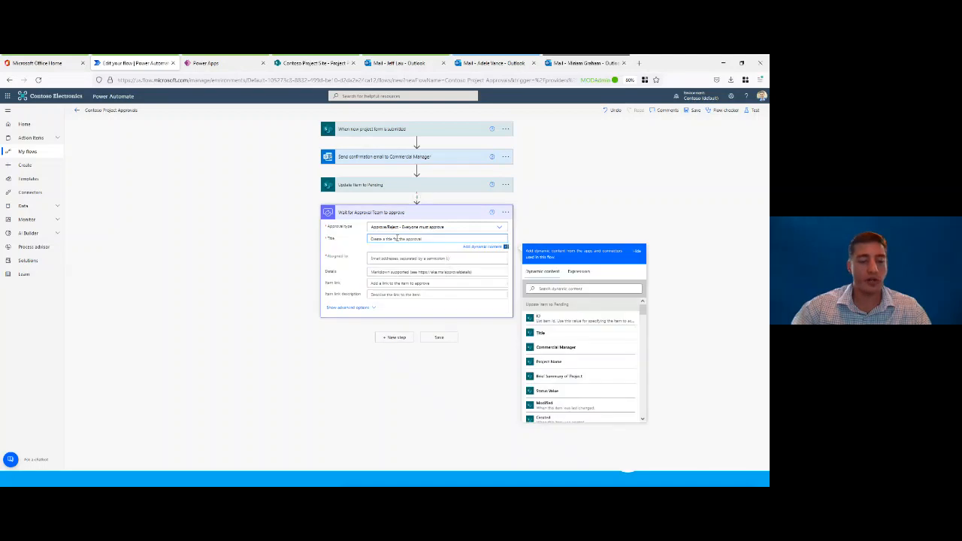
pyautogui.write('New Project Proposal')
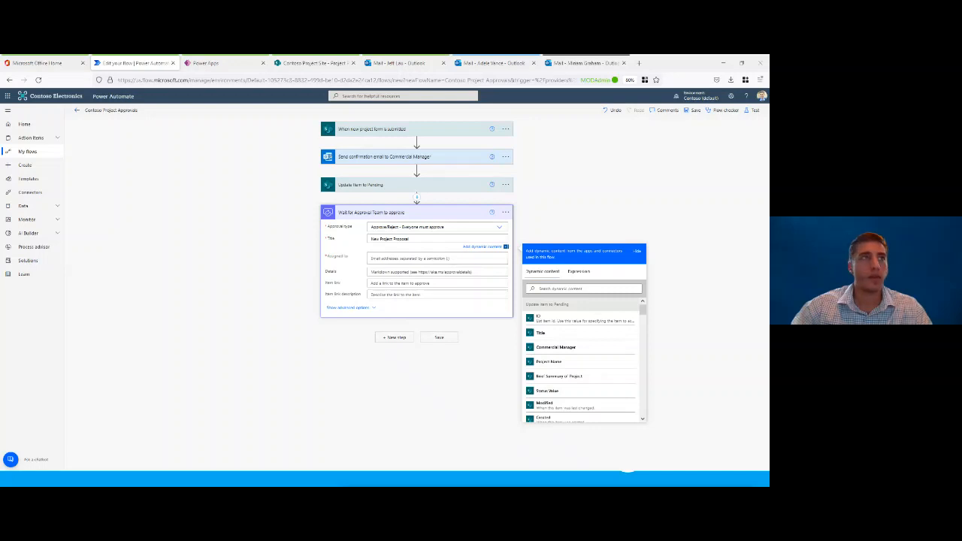
pyautogui.click(405, 258)
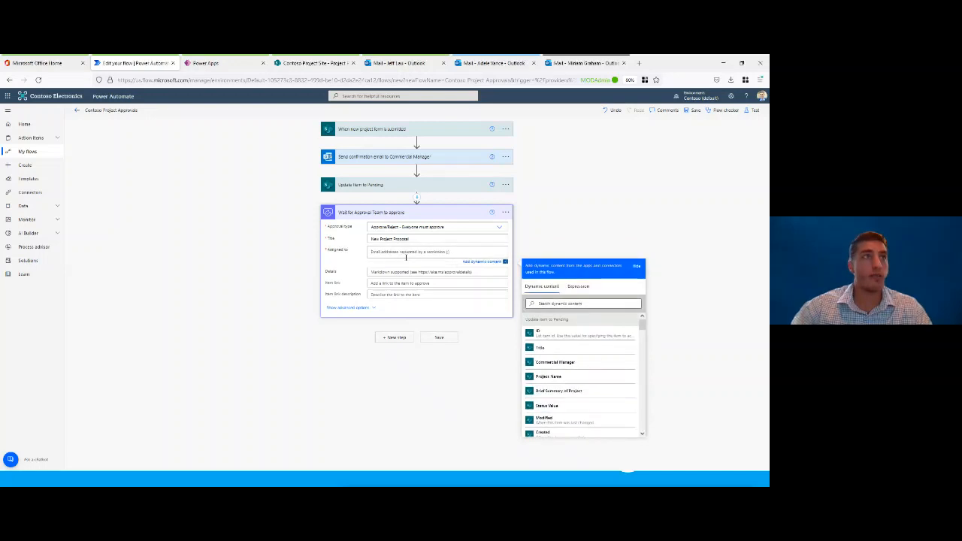
pyautogui.hotkey('ctrl', 'v')
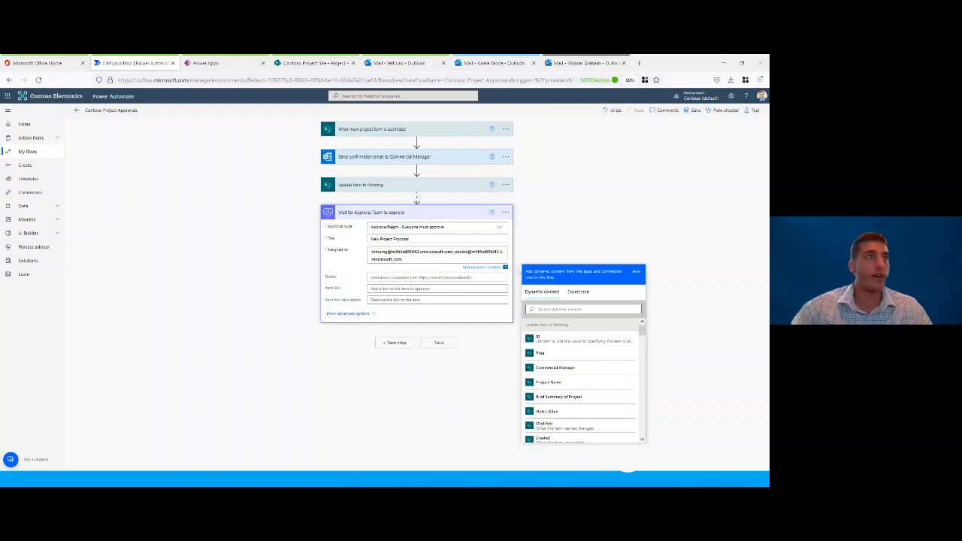
# Step: Fill the approval's Details with a message to the Approval Team naming the Created By submitter and asking for project review and approval or rejection, signed Power Automate
pyautogui.click(415, 278)
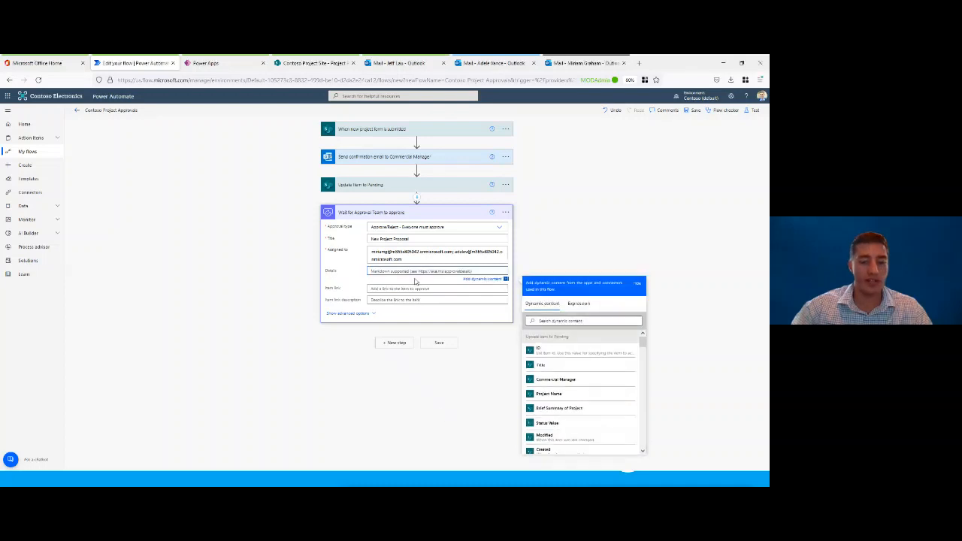
pyautogui.hotkey('ctrl', 'v')
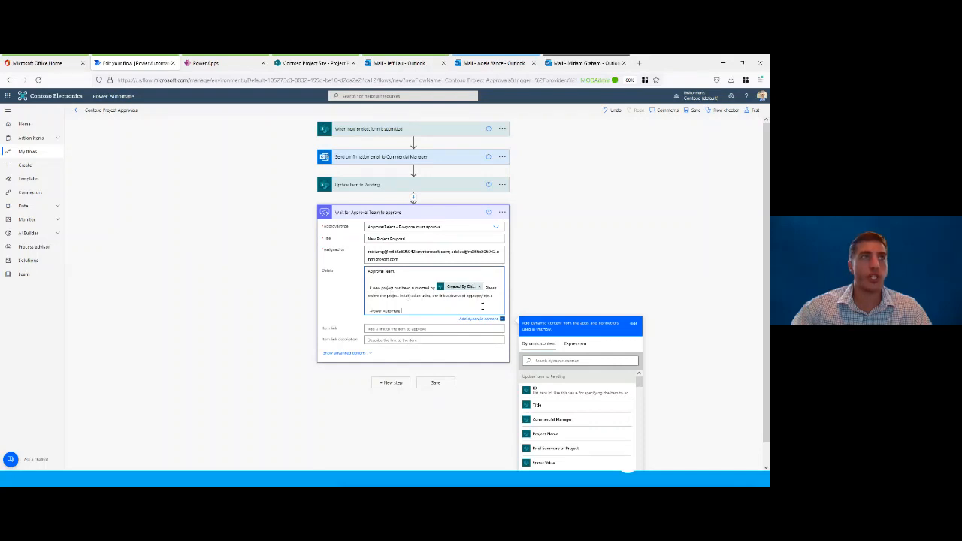
# Step: Search the dynamic content for "link" and set the approval's Item link to "Link to item" from the form submission trigger
pyautogui.click(405, 328)
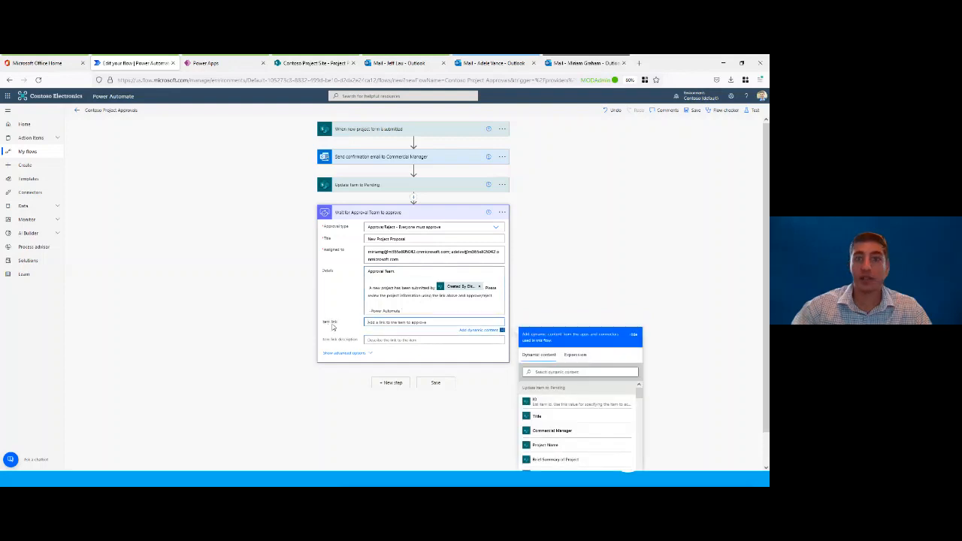
pyautogui.scroll(-2, 681, 335)
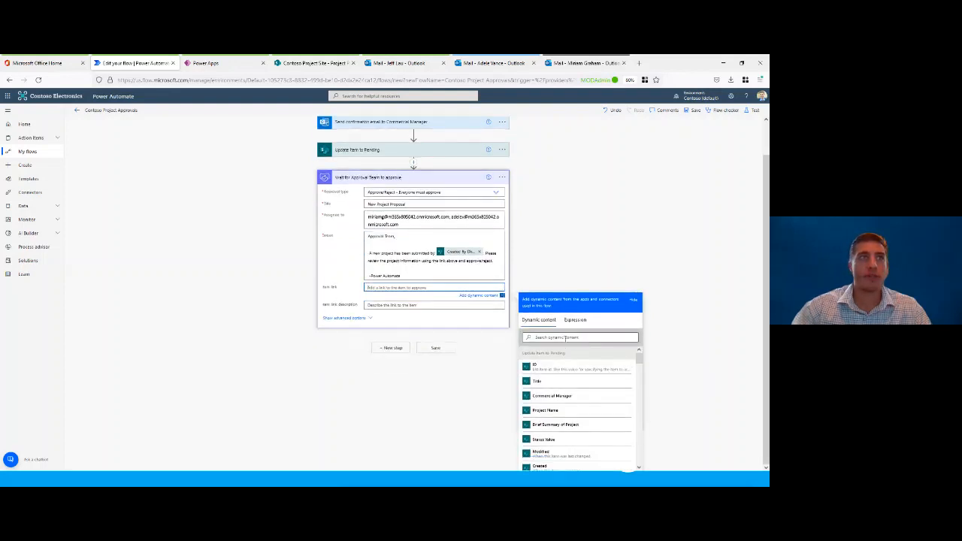
pyautogui.click(565, 337)
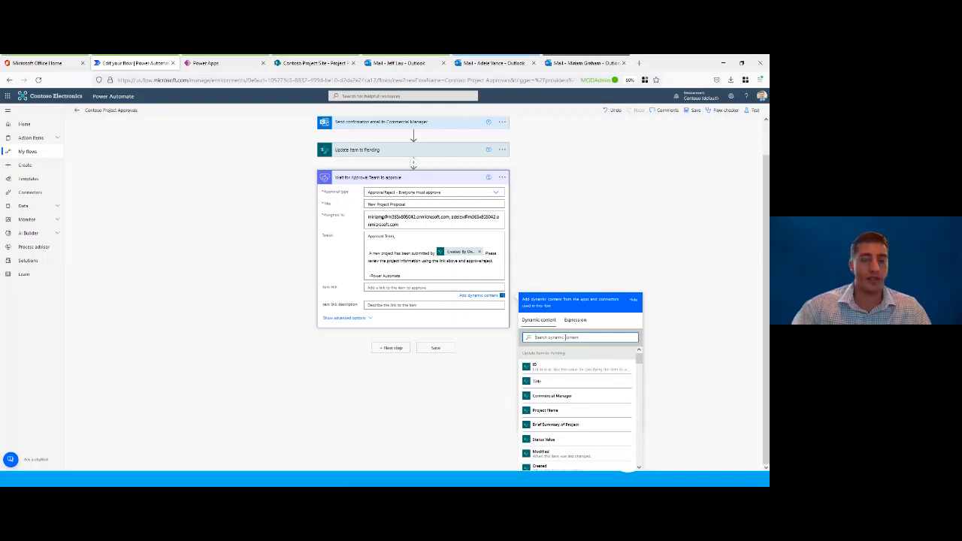
pyautogui.write('li')
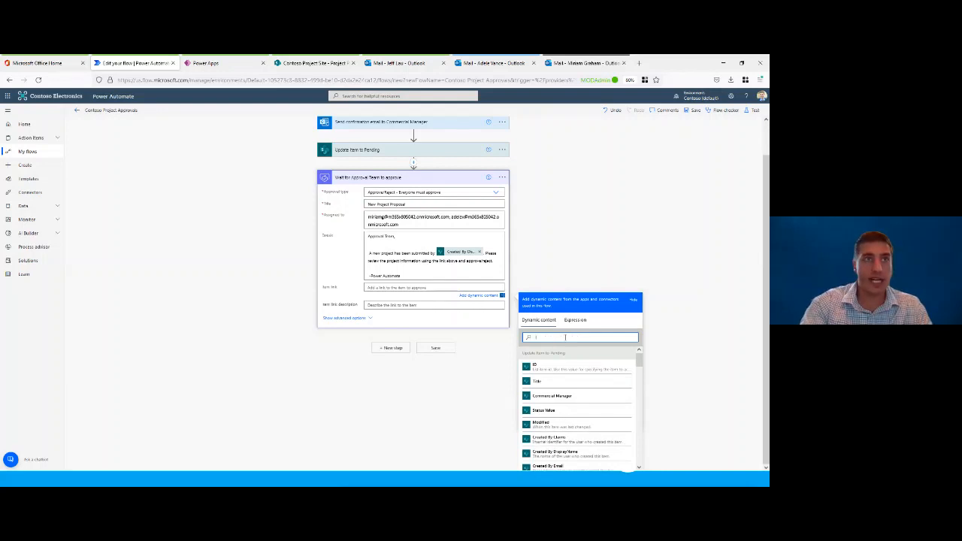
pyautogui.write('nk')
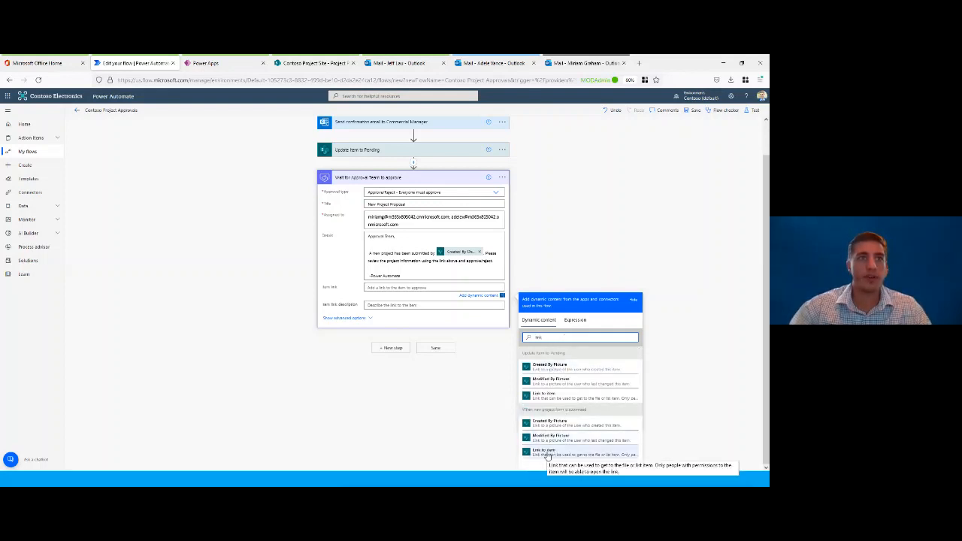
pyautogui.click(547, 455)
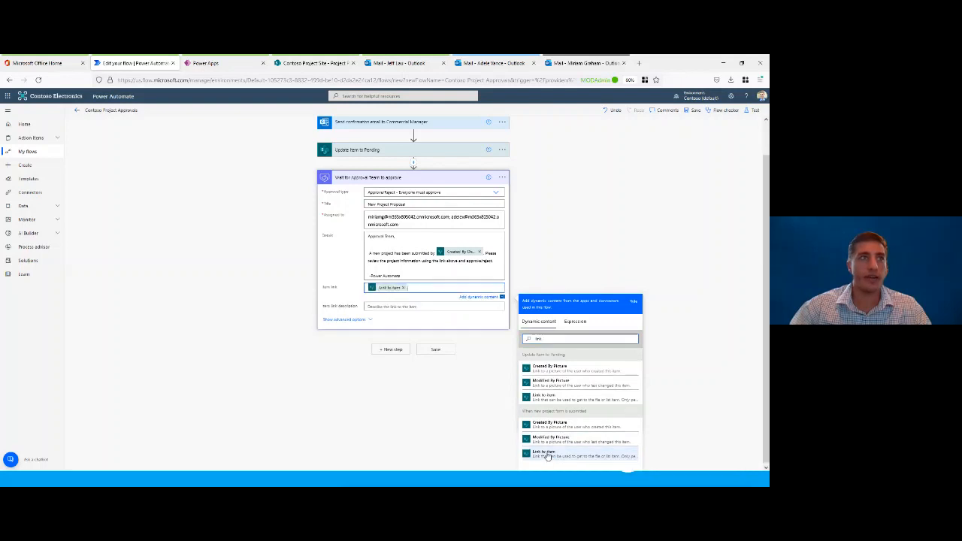
# Step: Set the approval's Item link description to "Project Information" and collapse the approval action
pyautogui.click(388, 306)
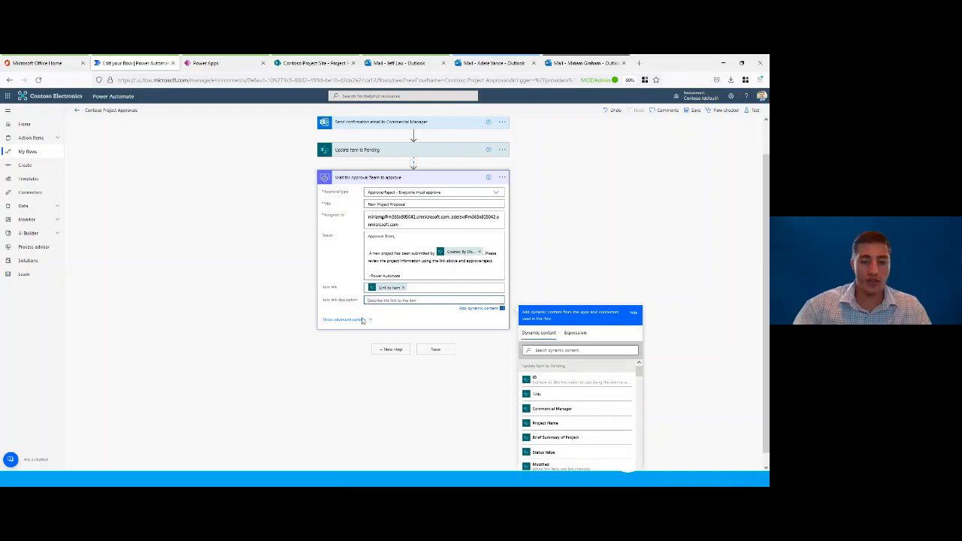
pyautogui.write('Project')
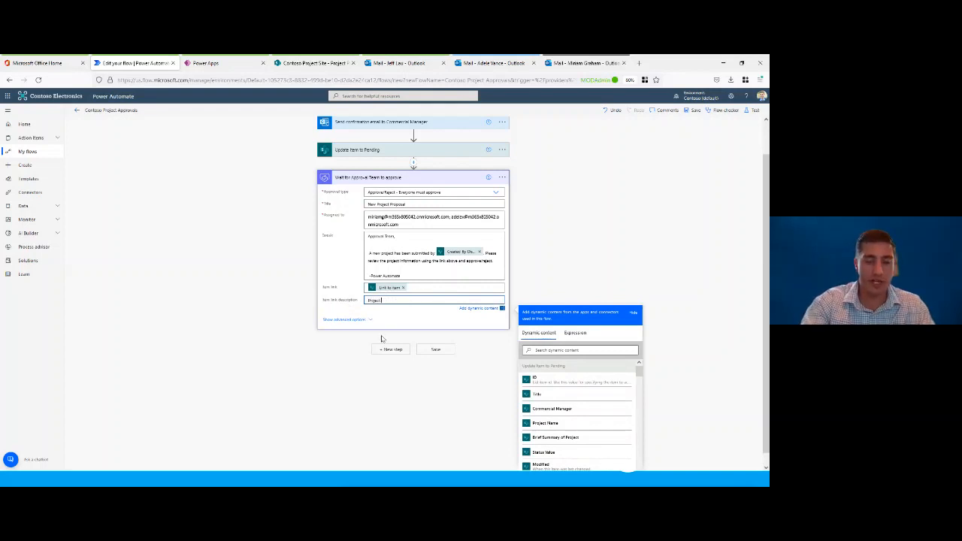
pyautogui.write(' information')
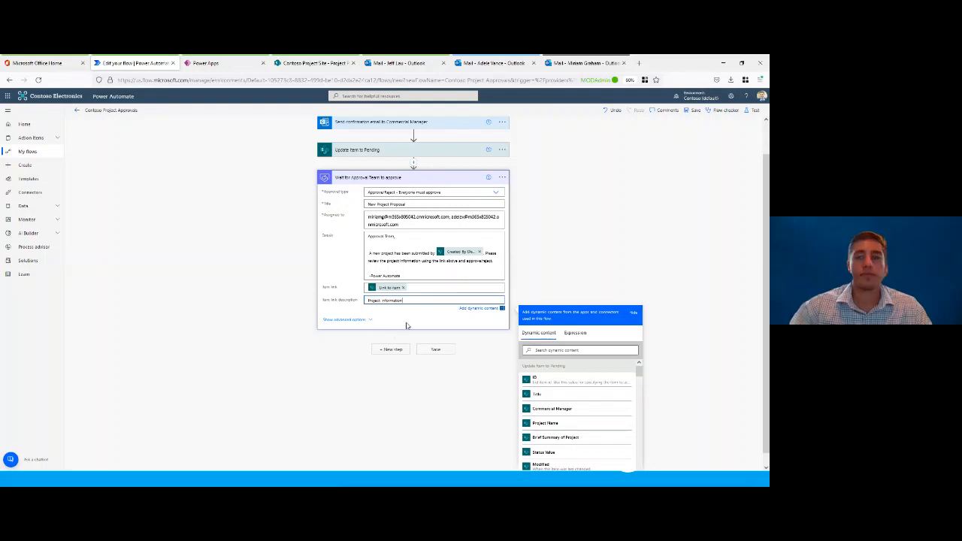
pyautogui.click(407, 325)
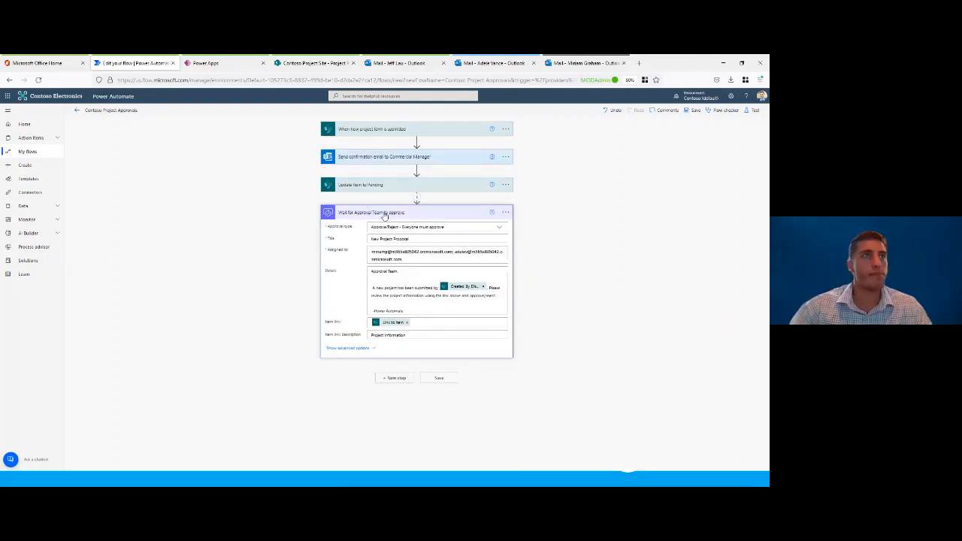
pyautogui.click(415, 213)
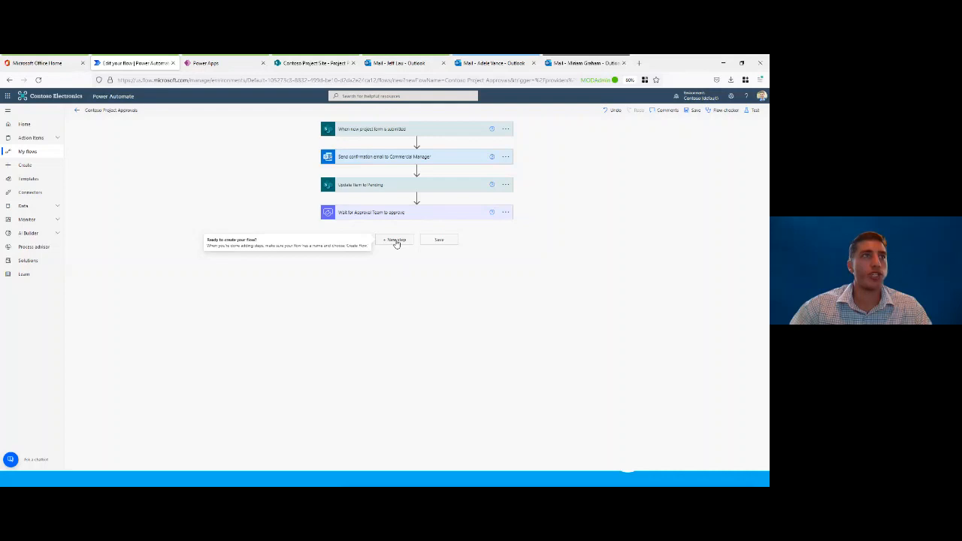
# Step: Search the operations for "condition" and add a Condition control at the end of the flow
pyautogui.click(396, 241)
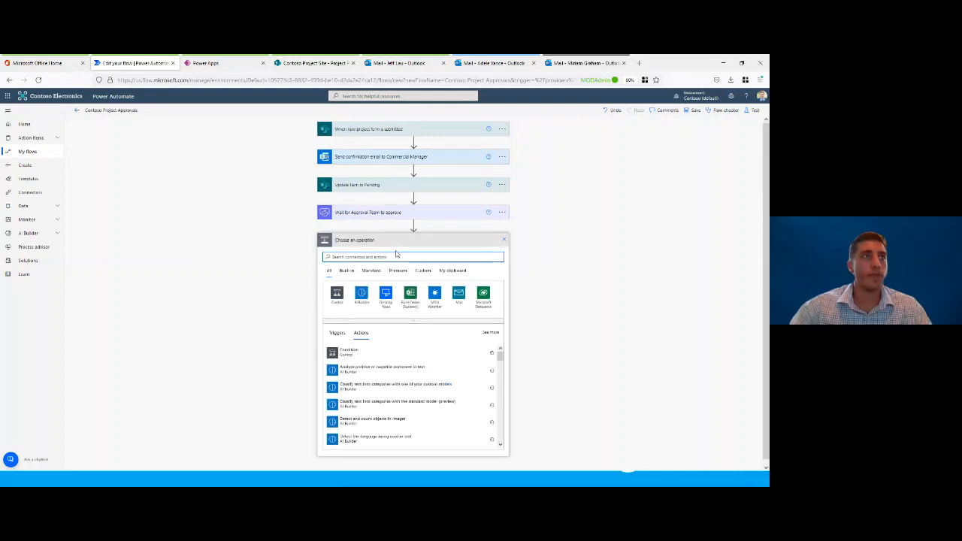
pyautogui.write('con')
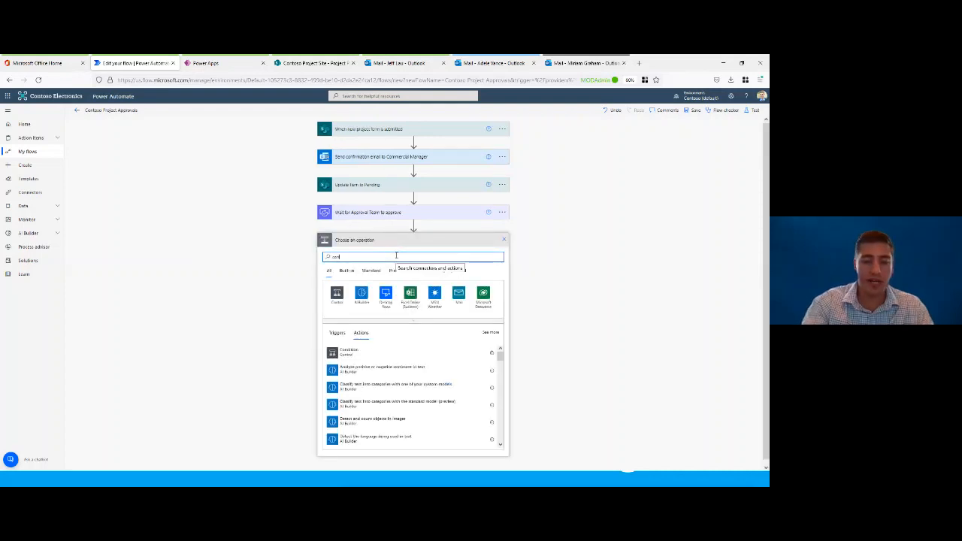
pyautogui.write('dition')
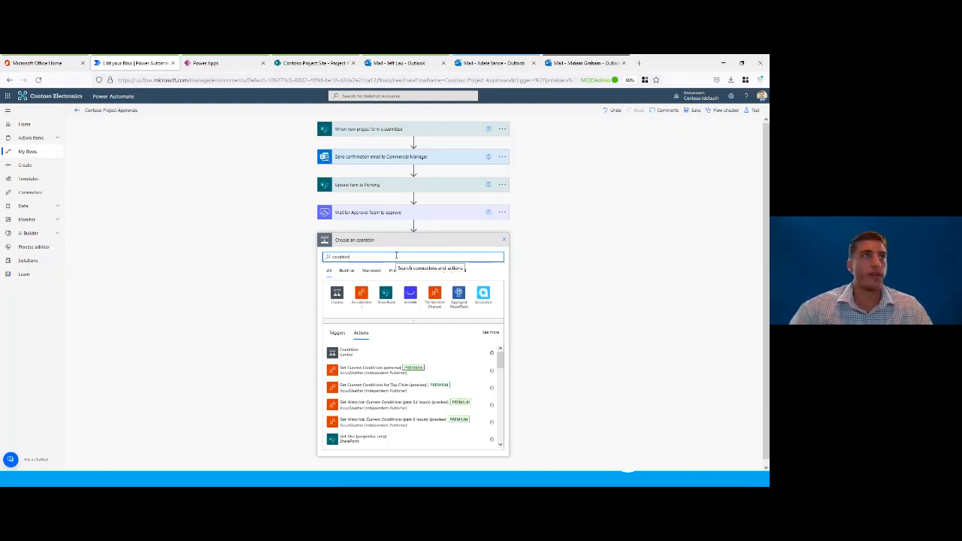
pyautogui.click(371, 353)
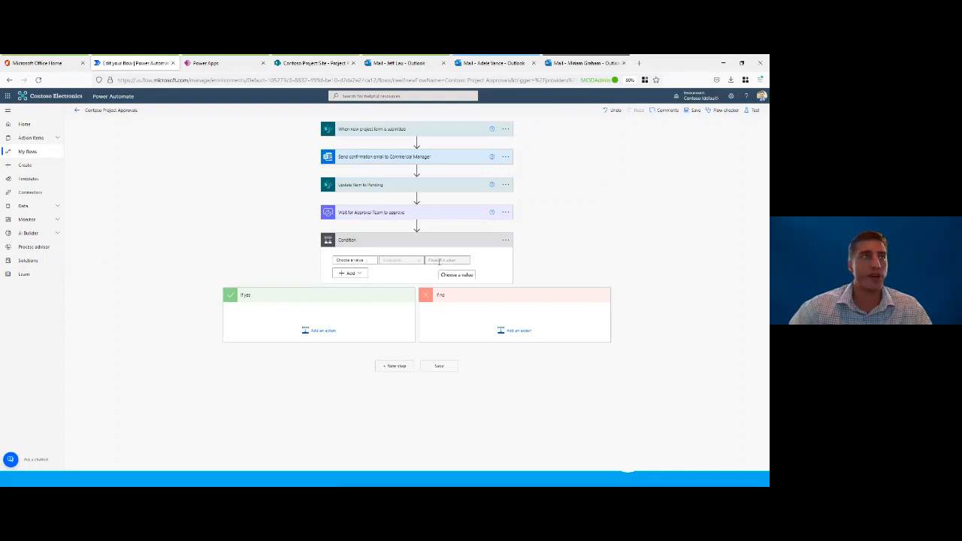
# Step: Configure the condition to check that the approval's Outcome does not contain "Reject"
pyautogui.click(356, 260)
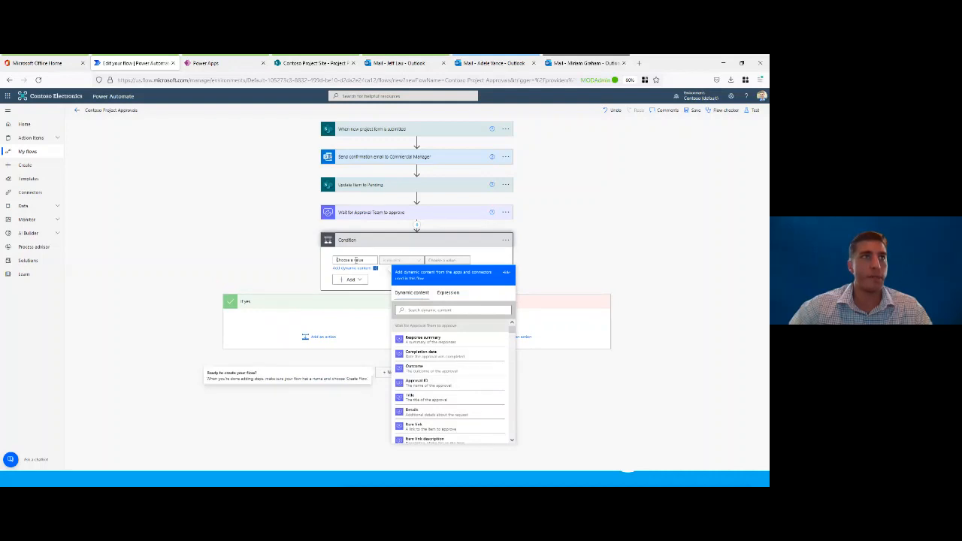
pyautogui.click(418, 369)
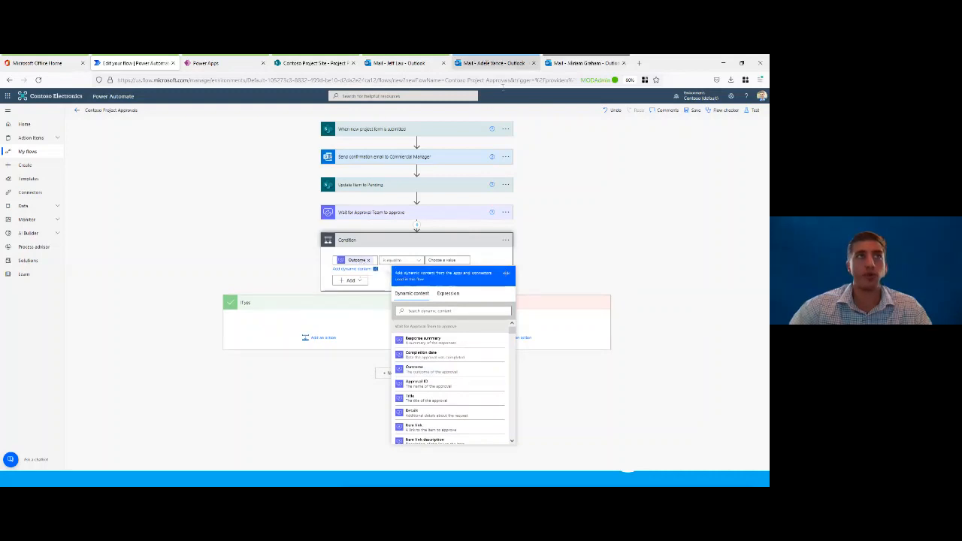
pyautogui.click(365, 268)
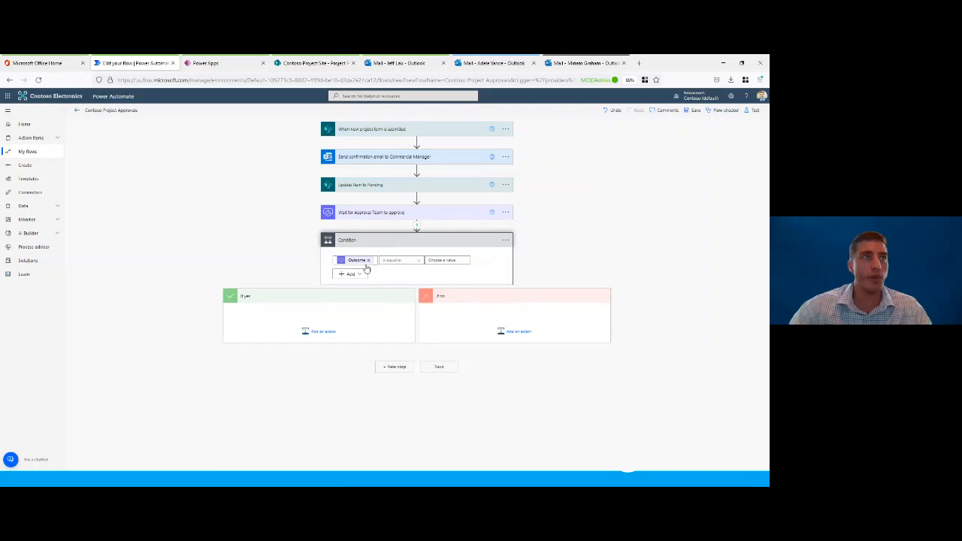
pyautogui.click(413, 261)
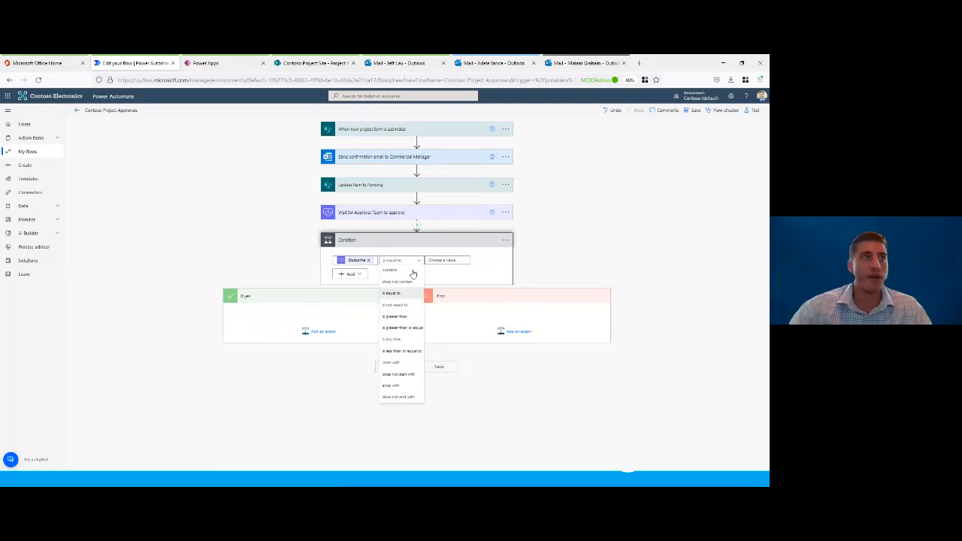
pyautogui.click(406, 283)
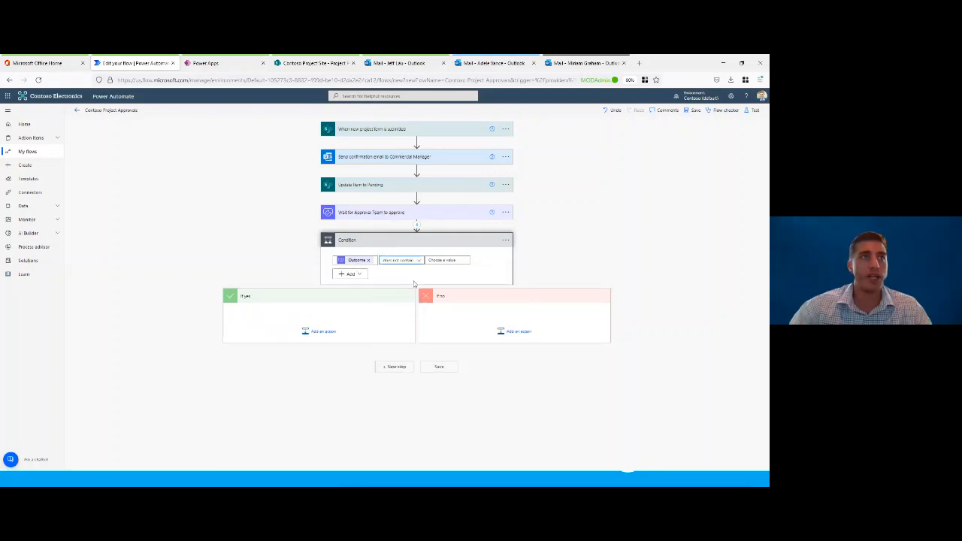
pyautogui.click(444, 260)
pyautogui.write('Fa')
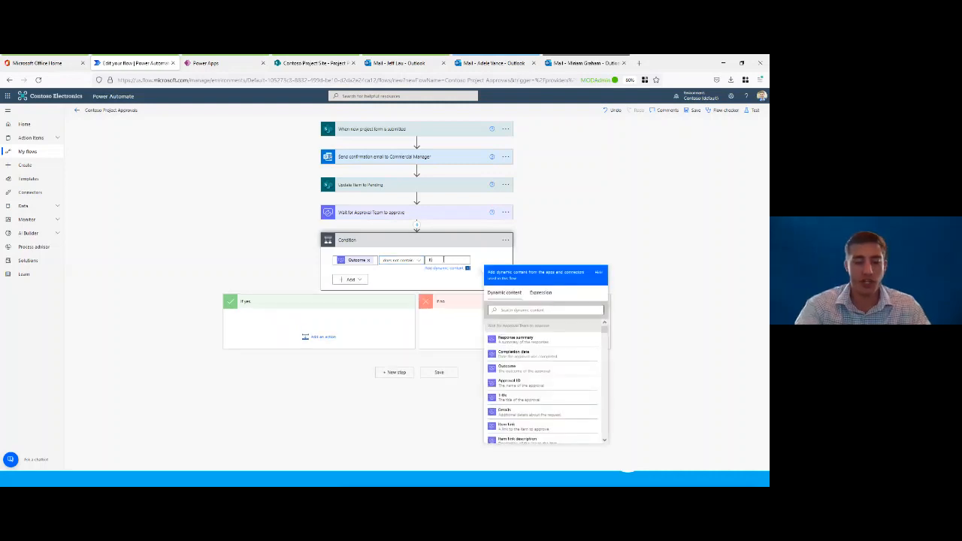
pyautogui.write('ject')
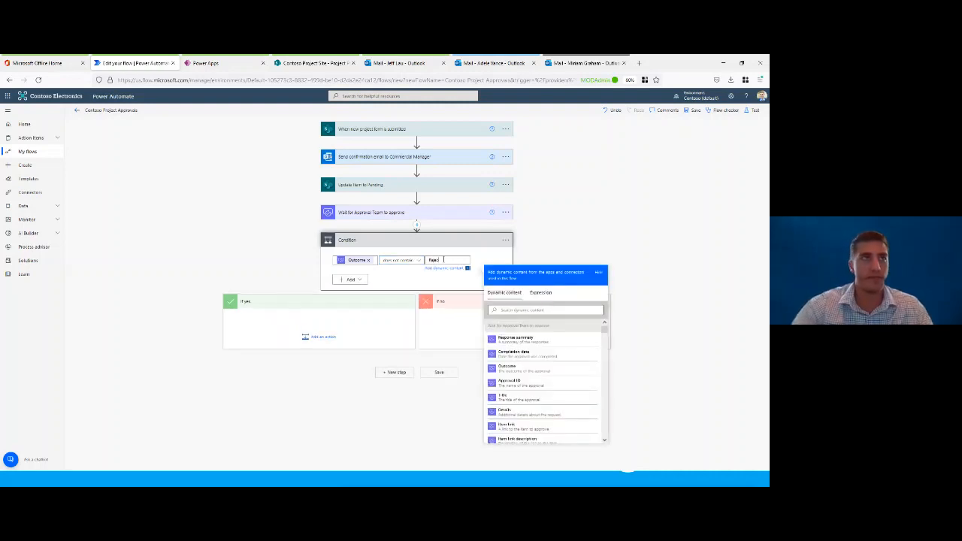
pyautogui.click(474, 258)
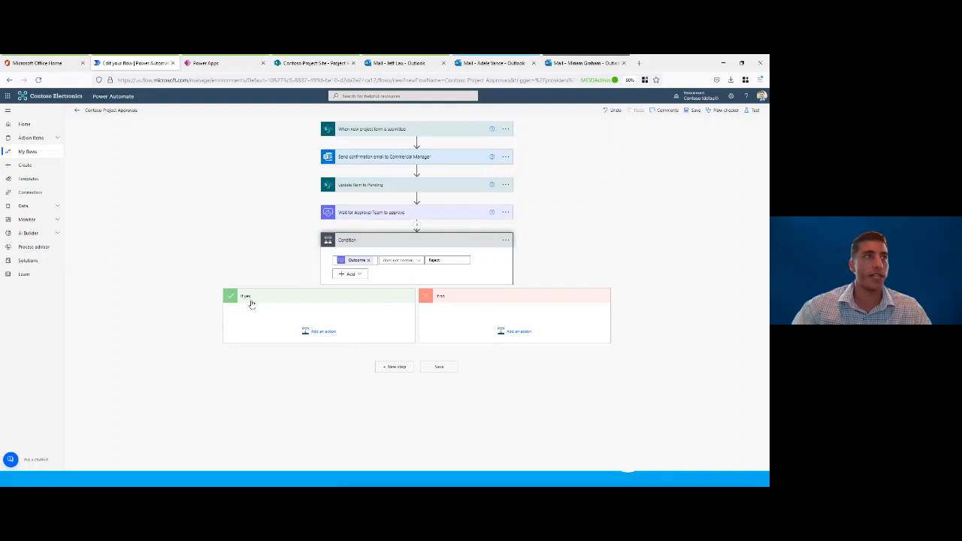
# Step: Search the operations for "send email" and add the Office 365 Outlook "Send an email (V2)" action to the If yes branch
pyautogui.click(321, 332)
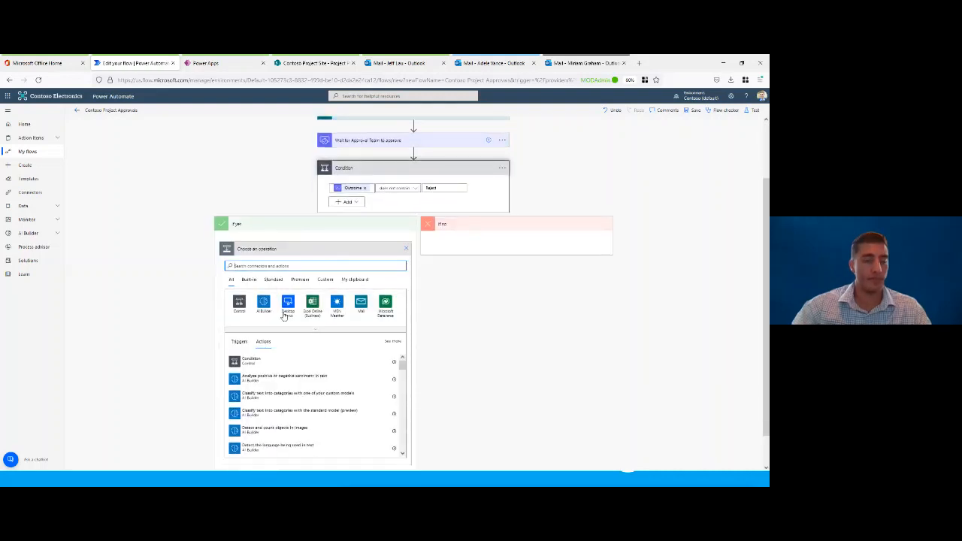
pyautogui.write('s')
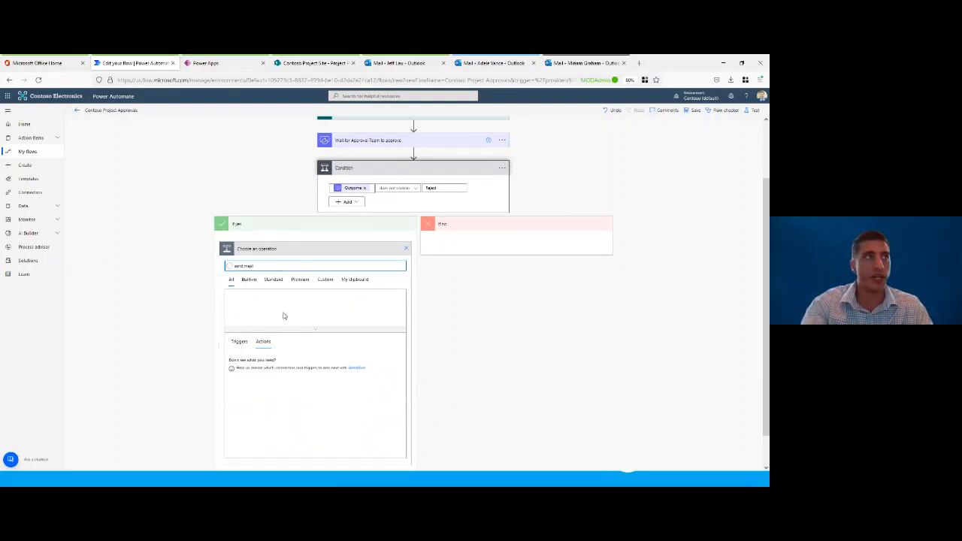
pyautogui.write('end emai')
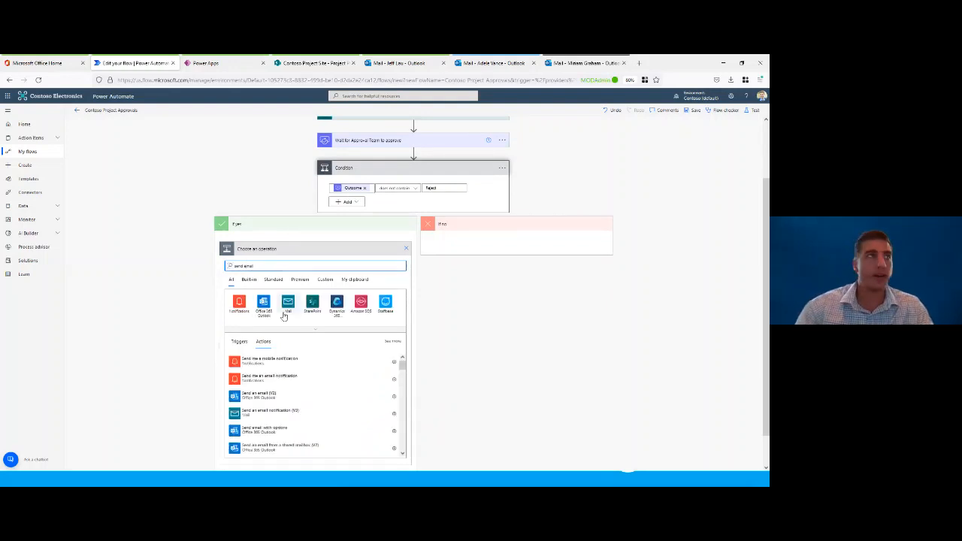
pyautogui.write('l')
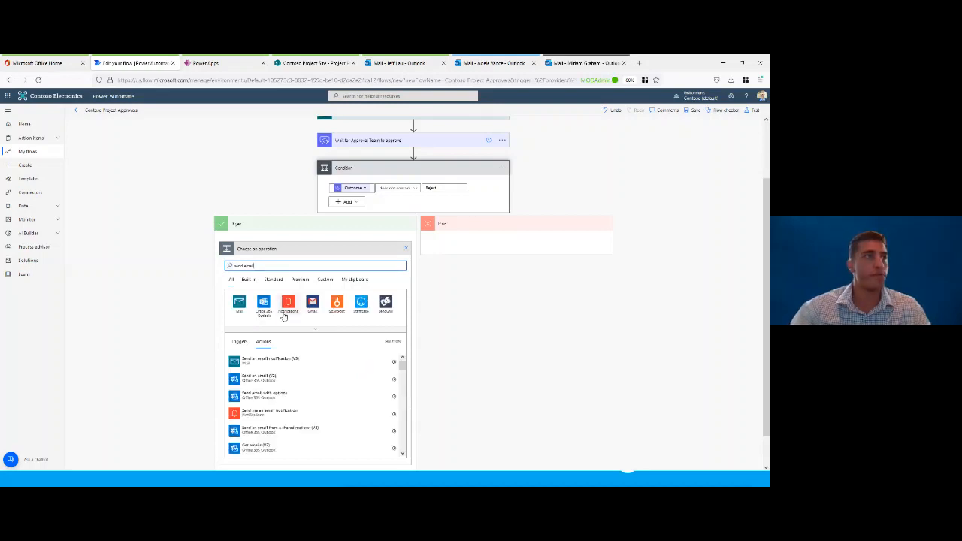
pyautogui.click(272, 378)
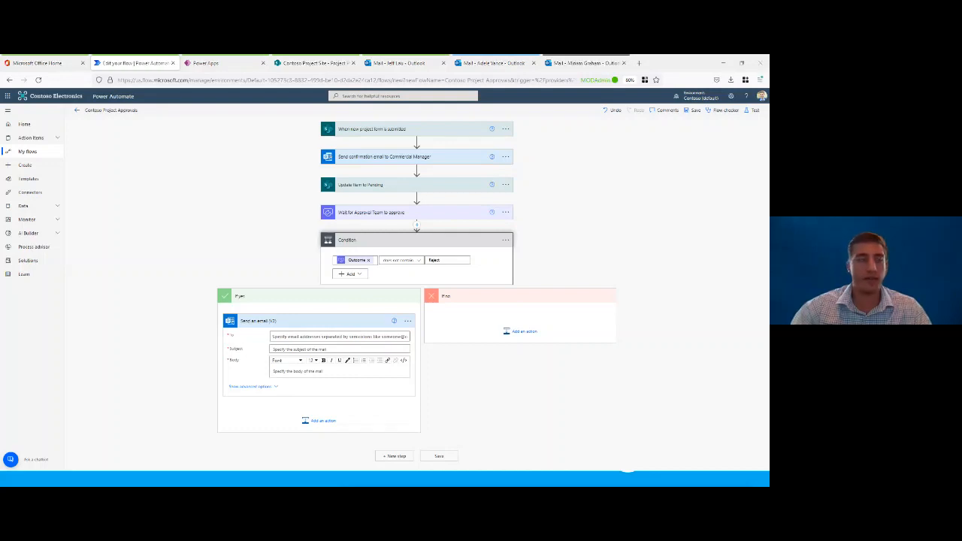
# Step: Rename the email action in the If yes branch to "Send Approval Email"
pyautogui.click(407, 321)
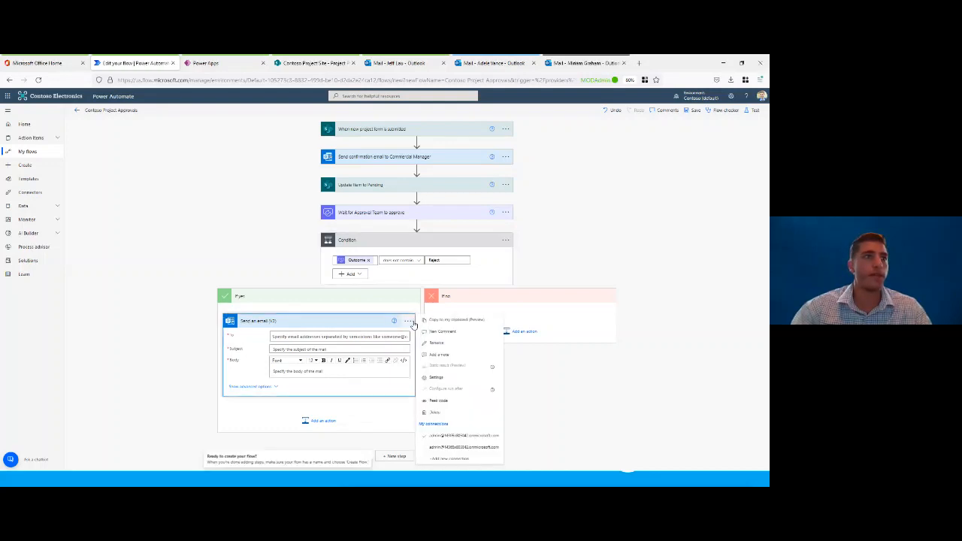
pyautogui.click(458, 345)
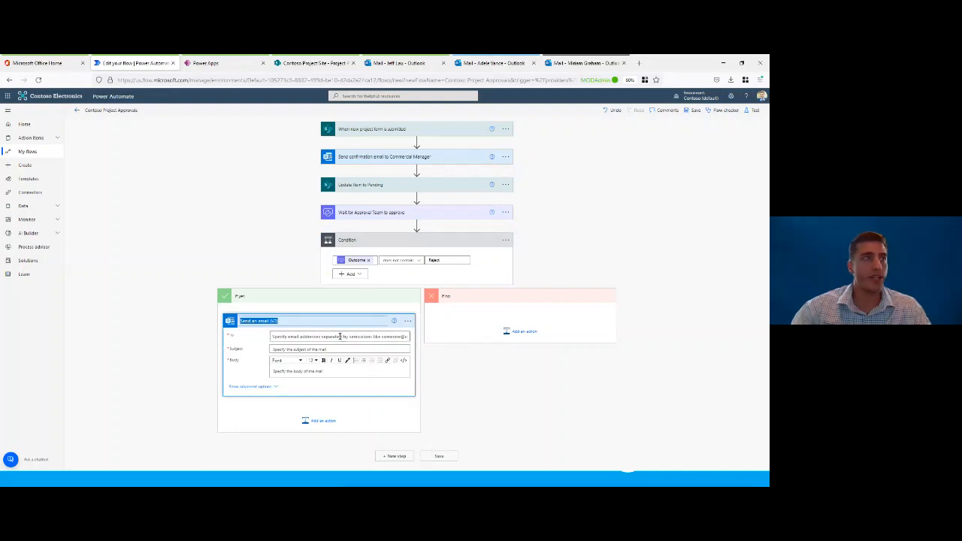
pyautogui.write('Send Approval Email')
pyautogui.click(429, 354)
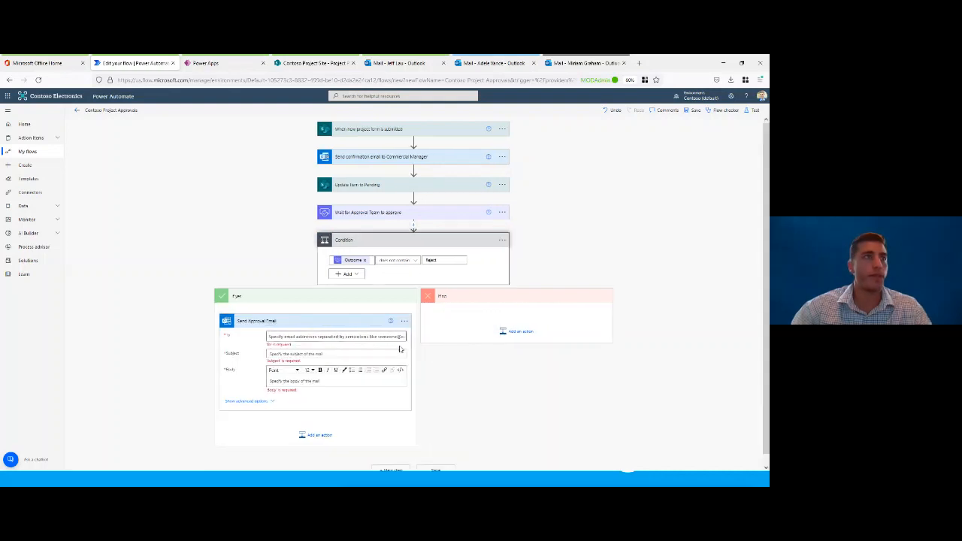
# Step: Address the approval email to the Created By Email value from the new project form trigger
pyautogui.click(335, 336)
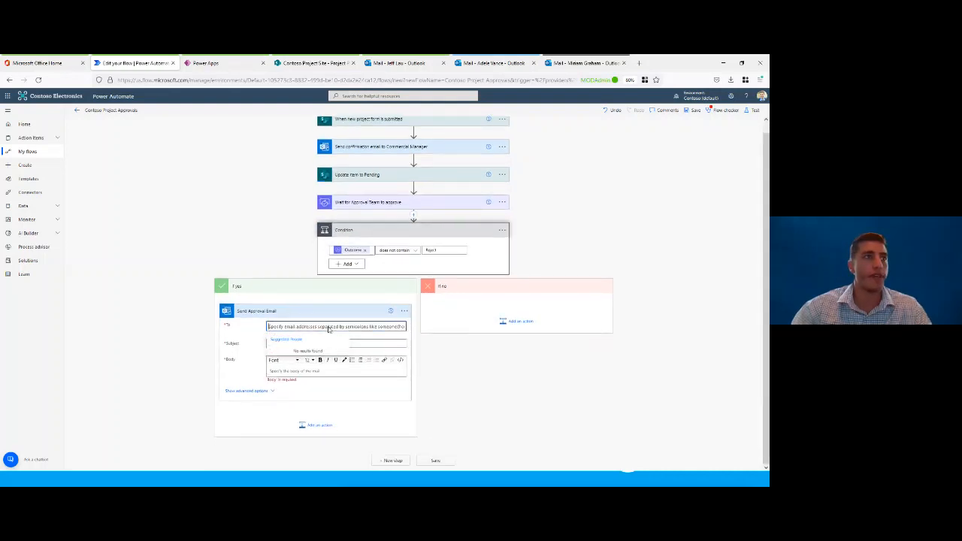
pyautogui.click(380, 346)
pyautogui.scroll(-1, 616, 399)
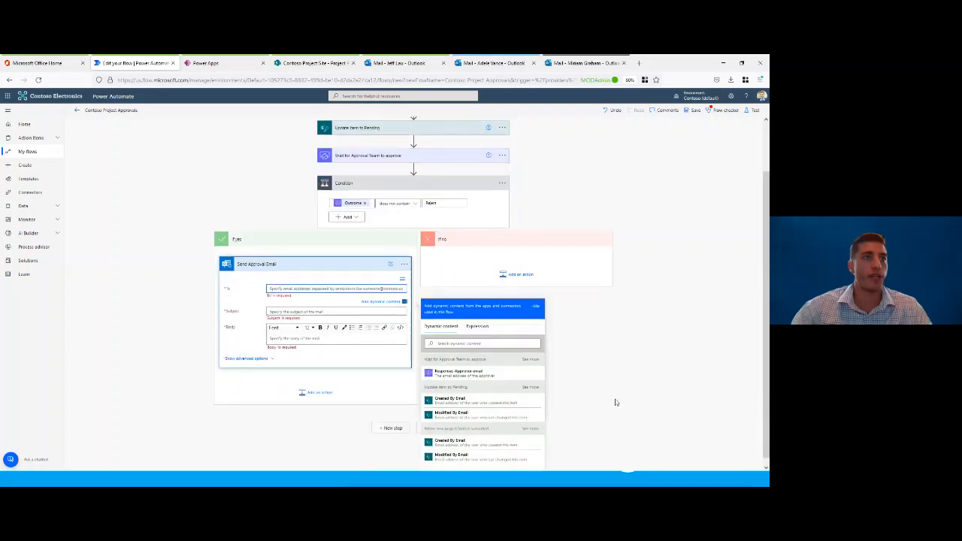
pyautogui.click(497, 438)
# Step: Set the approval email's subject to "Project Approved", paste the body telling the submitter that the approval team approved the named project, and collapse the action
pyautogui.click(283, 305)
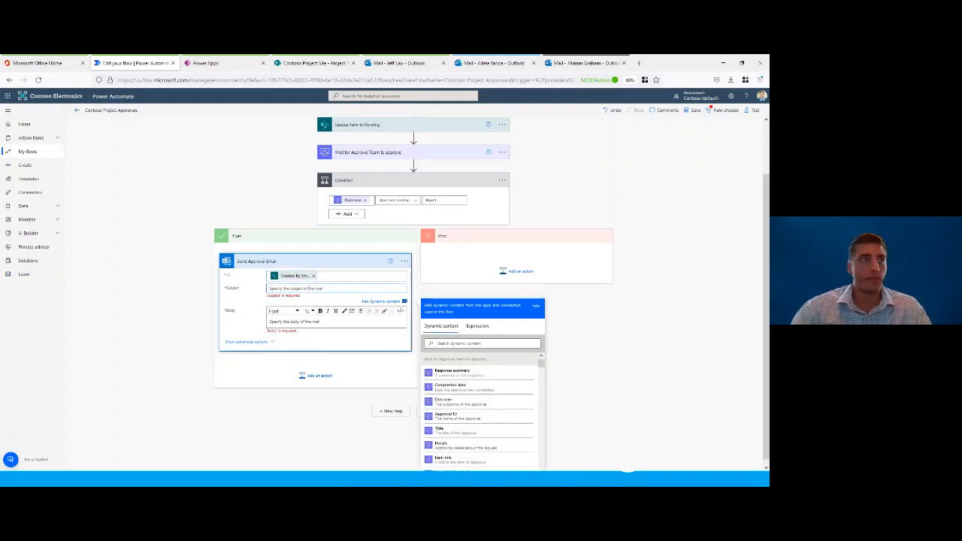
pyautogui.write('Project Approved')
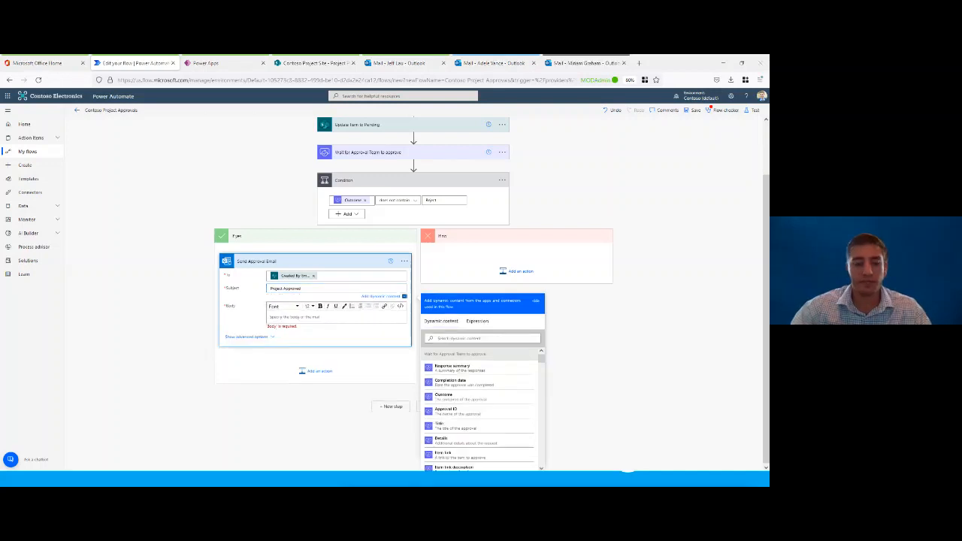
pyautogui.click(313, 317)
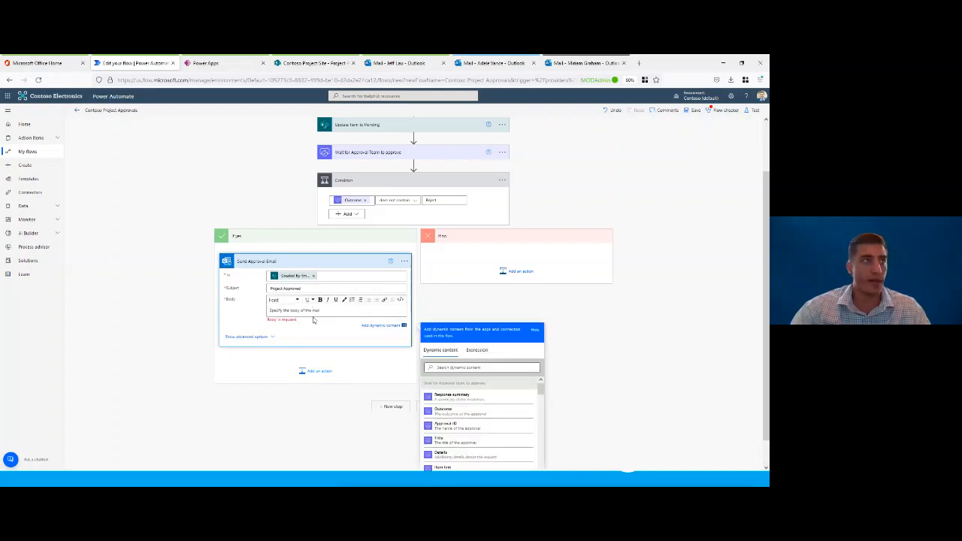
pyautogui.write('Created By DisplayName The project you submitted titled Project Name has been approved by the approval team. You may proceed with this project. Please contact the approval team if you have any further questions. Approval Team')
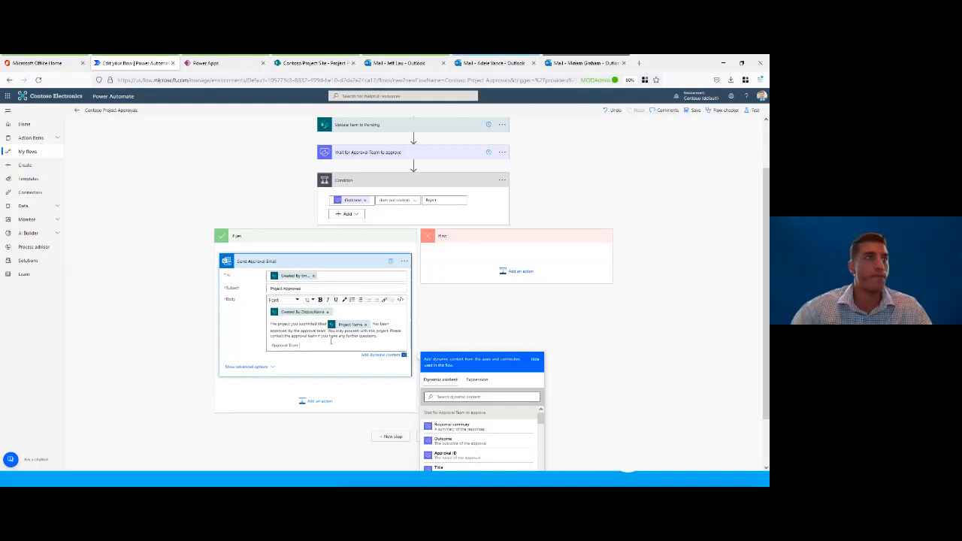
pyautogui.click(321, 262)
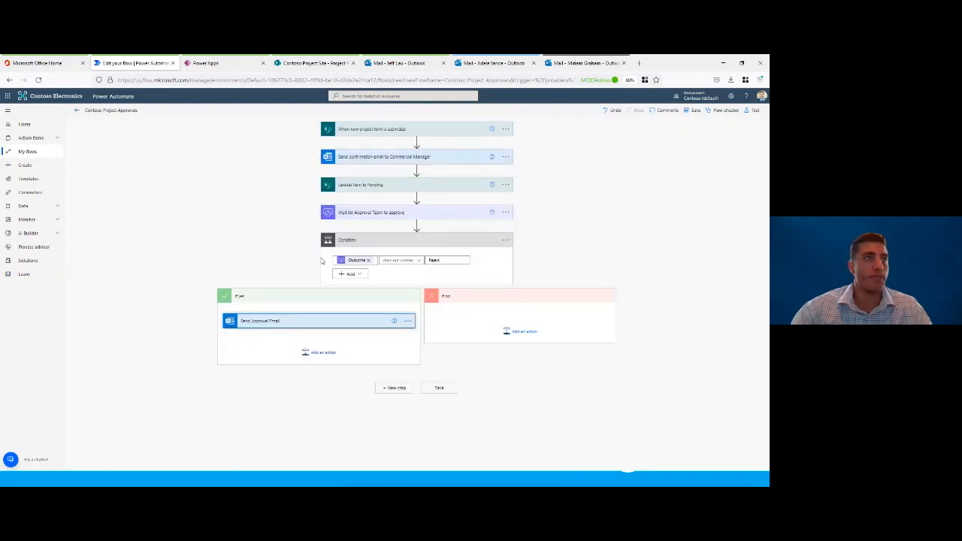
# Step: Search the operations for "update" and add a SharePoint Update item action after Send Approval Email in the If yes branch
pyautogui.click(317, 353)
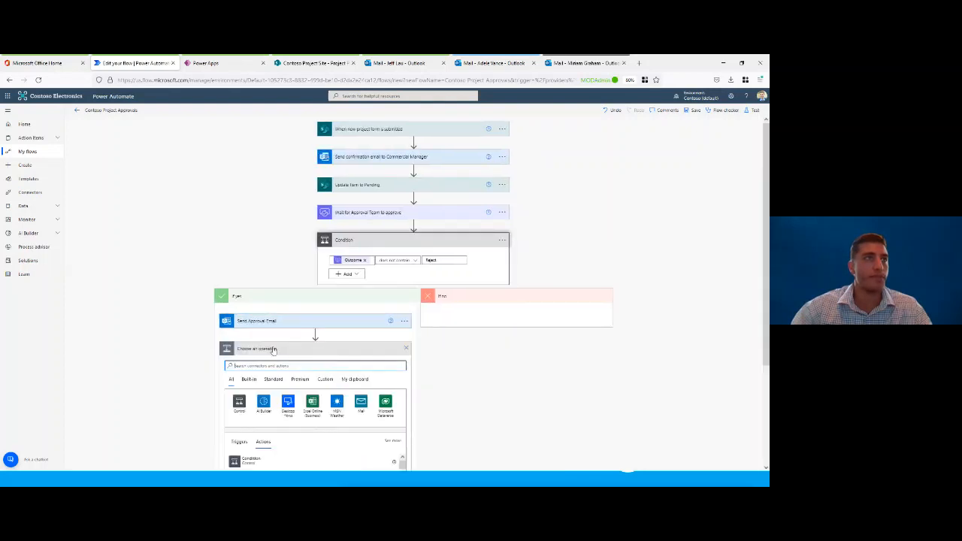
pyautogui.scroll(-2, 274, 351)
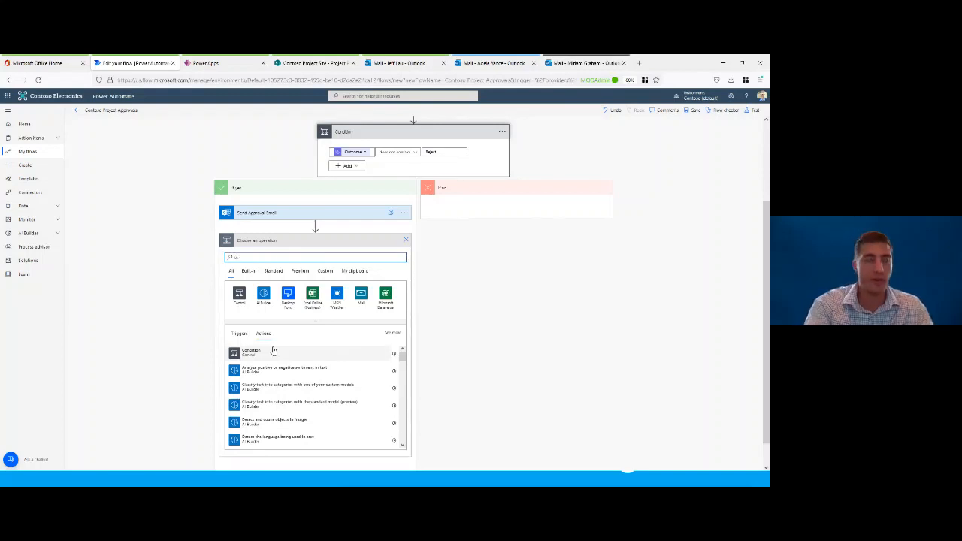
pyautogui.write('update')
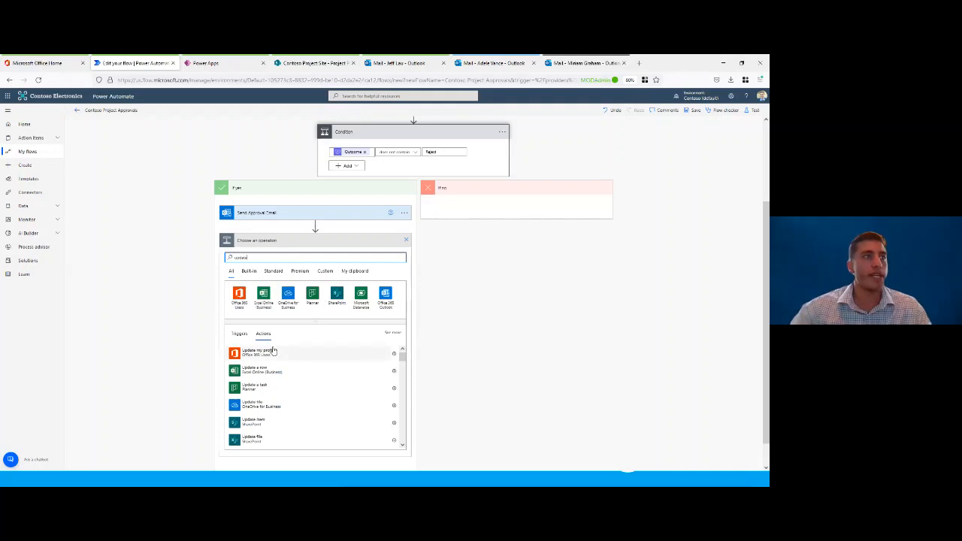
pyautogui.click(263, 422)
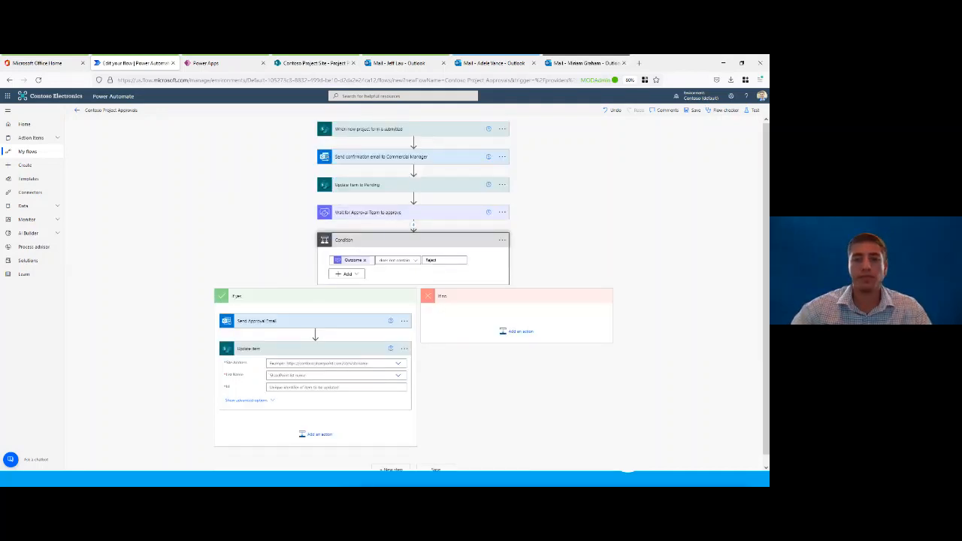
# Step: Rename the Update item action in the If yes branch to "Update project to approved"
pyautogui.click(405, 349)
pyautogui.click(433, 335)
pyautogui.write('Update project to approved')
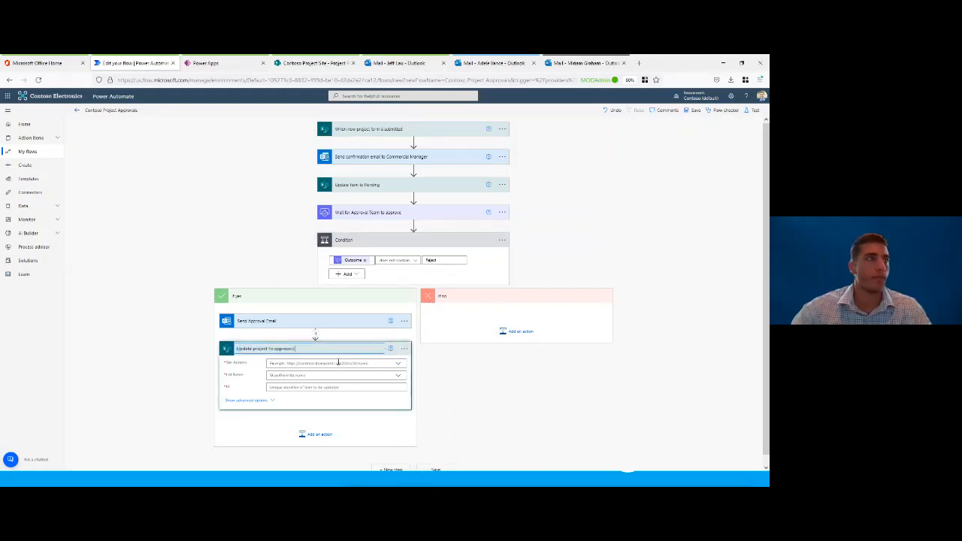
pyautogui.click(445, 382)
# Step: Point the Update project to approved action to the Contoso Project Site and the Project Proposals list
pyautogui.scroll(-1, 440, 378)
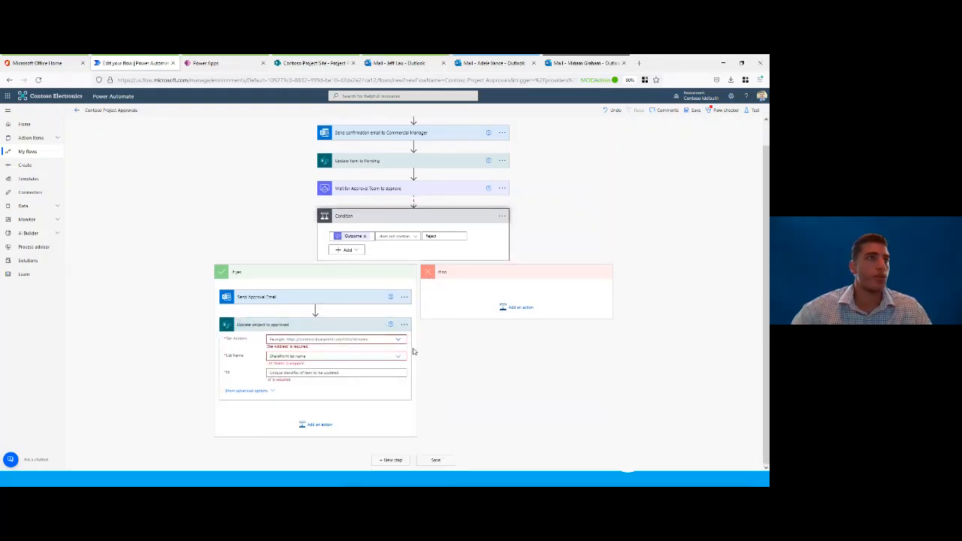
pyautogui.click(399, 340)
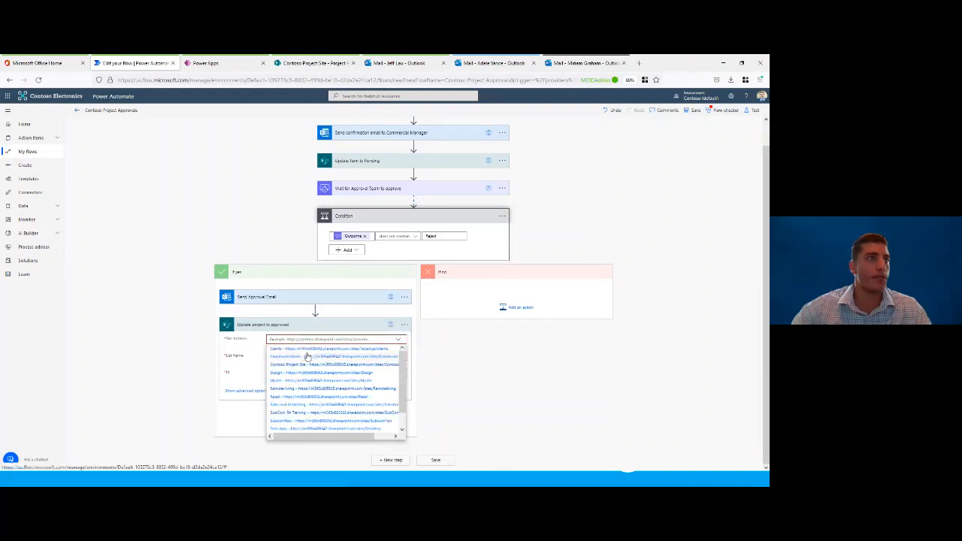
pyautogui.click(300, 365)
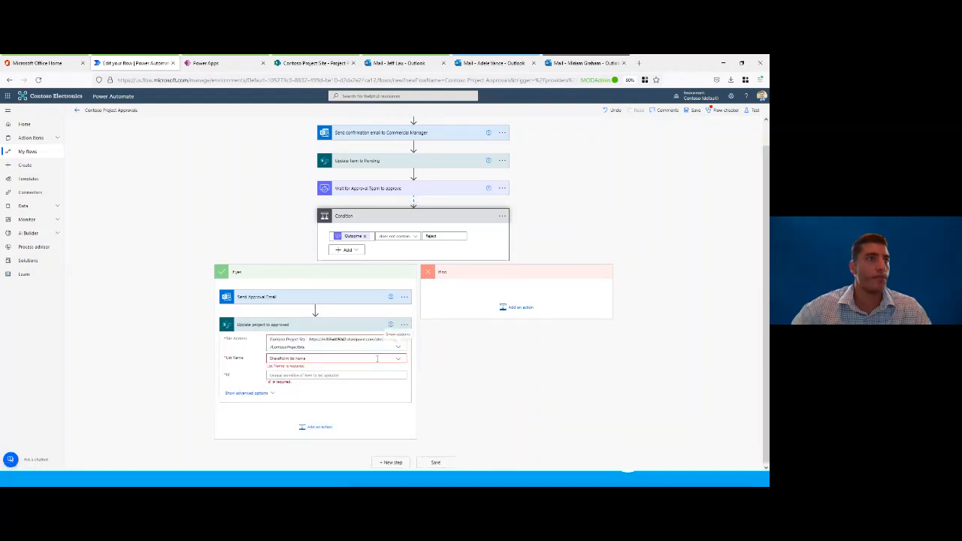
pyautogui.click(397, 359)
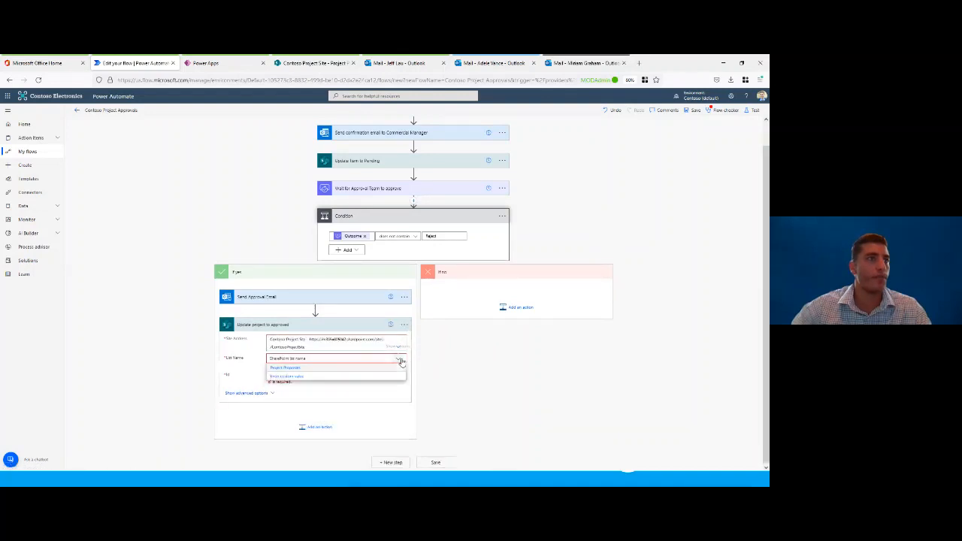
pyautogui.click(323, 368)
# Step: Set the update action's Id to the new project form trigger's ID and its Status Value to Approved, then collapse it
pyautogui.click(320, 372)
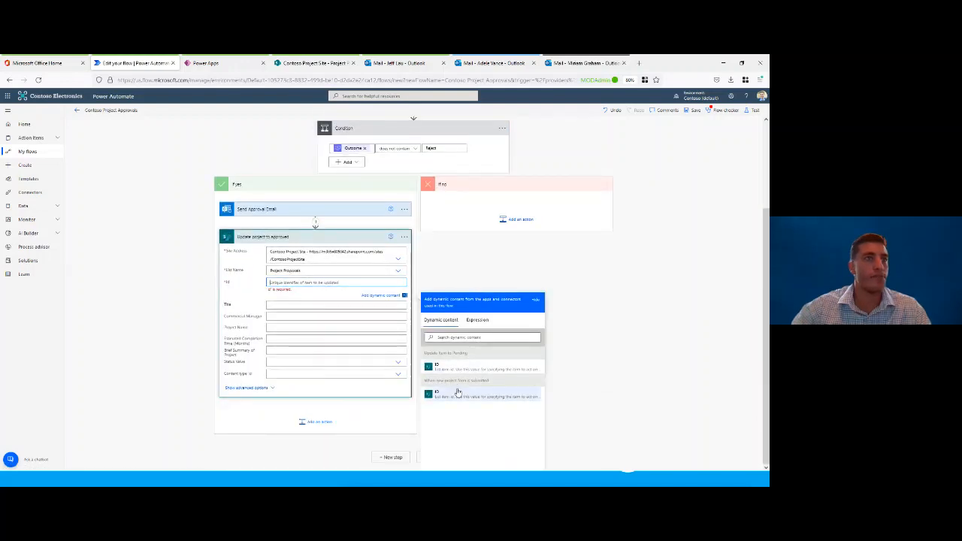
pyautogui.click(456, 394)
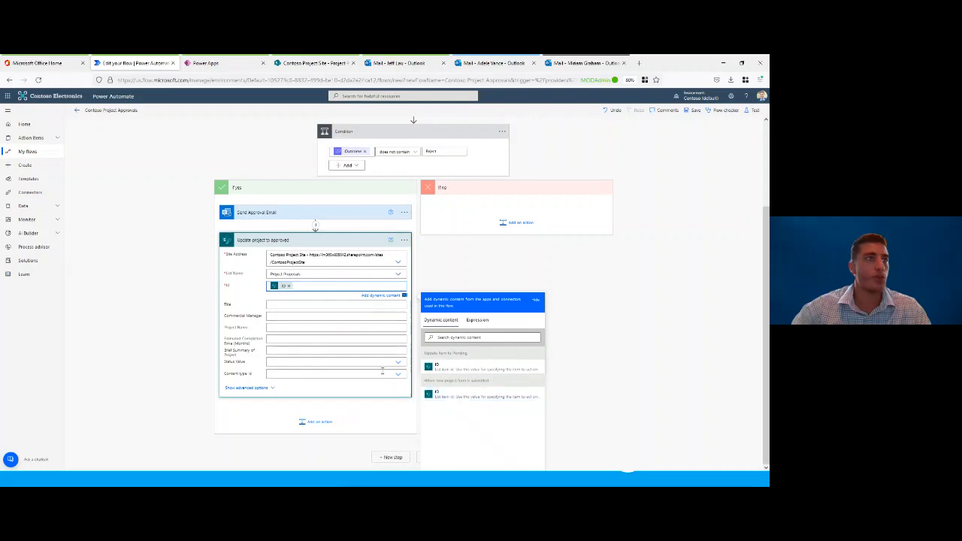
pyautogui.click(391, 362)
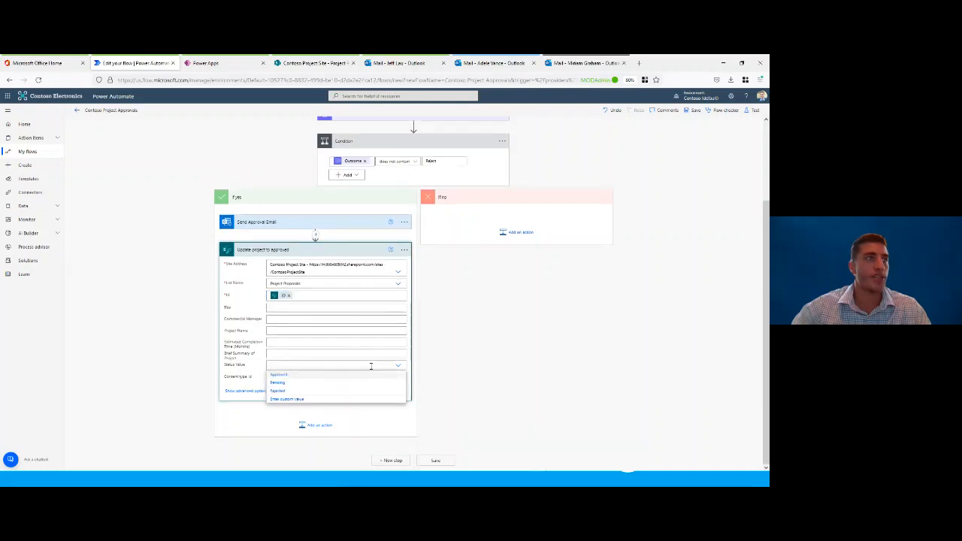
pyautogui.click(279, 375)
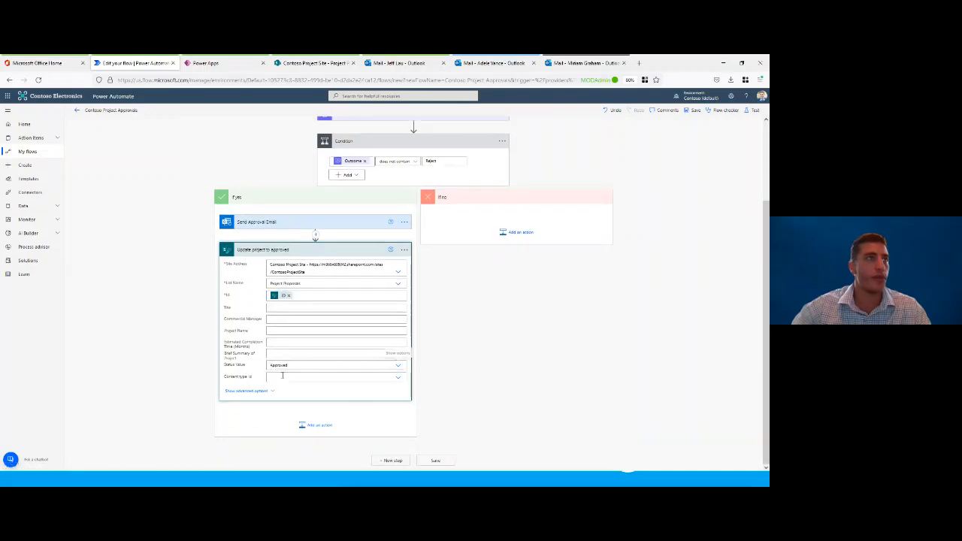
pyautogui.click(306, 250)
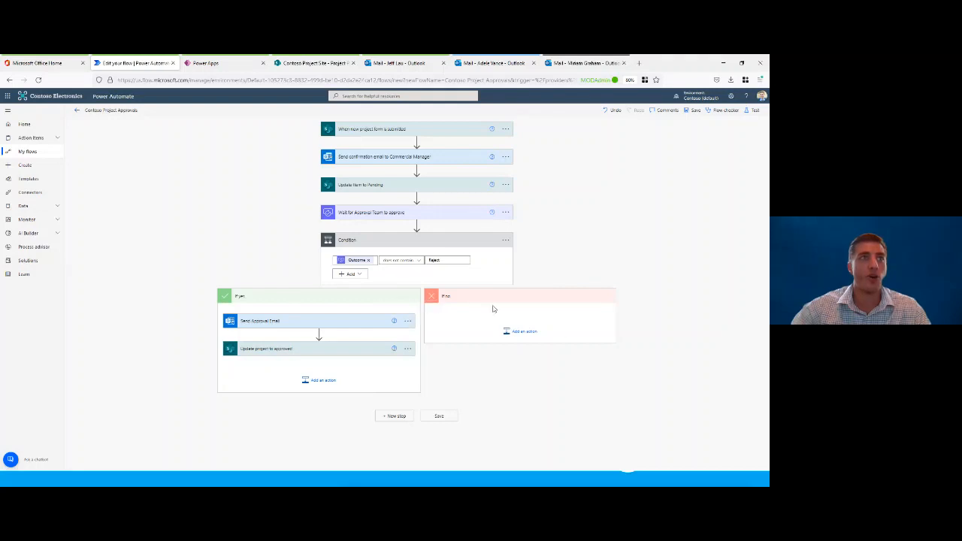
# Step: Copy the Send Approval Email and Update project to approved actions to the flow clipboard
pyautogui.click(407, 321)
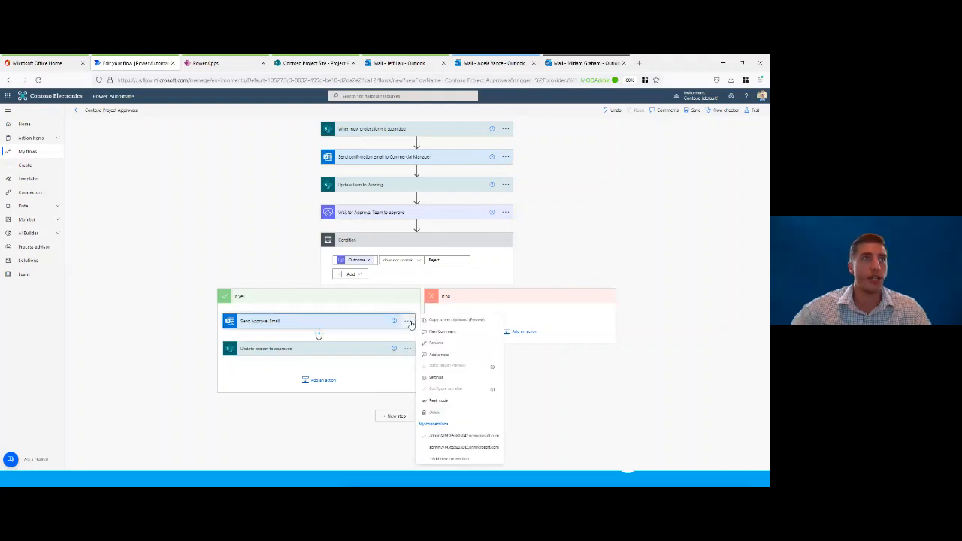
pyautogui.click(458, 323)
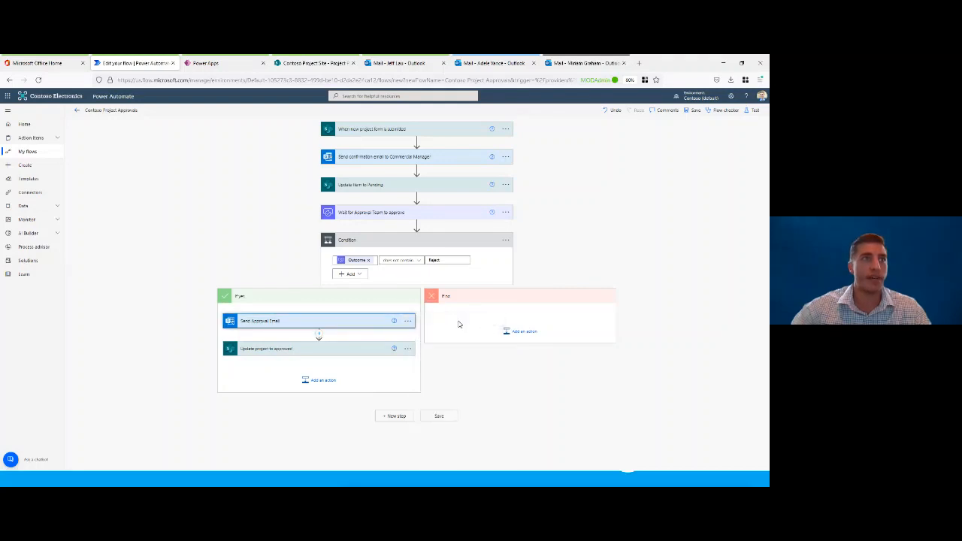
pyautogui.click(407, 348)
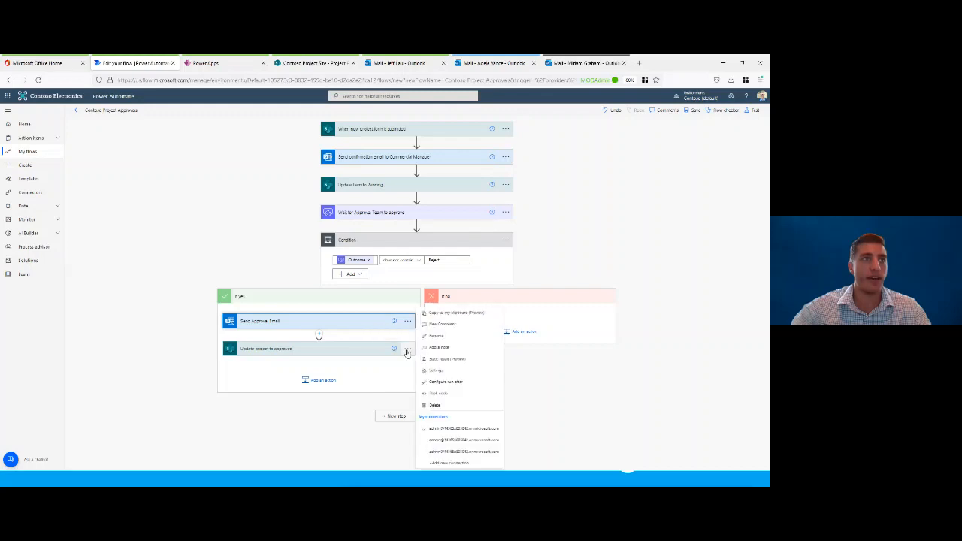
pyautogui.click(451, 313)
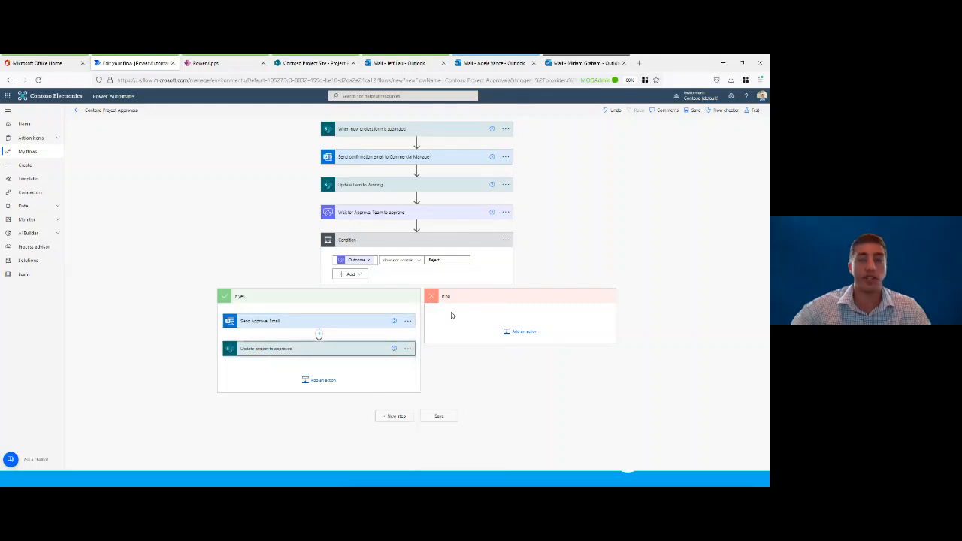
# Step: Add the copied Send Approval Email action from the clipboard to the If no branch
pyautogui.click(523, 333)
pyautogui.scroll(-1, 528, 313)
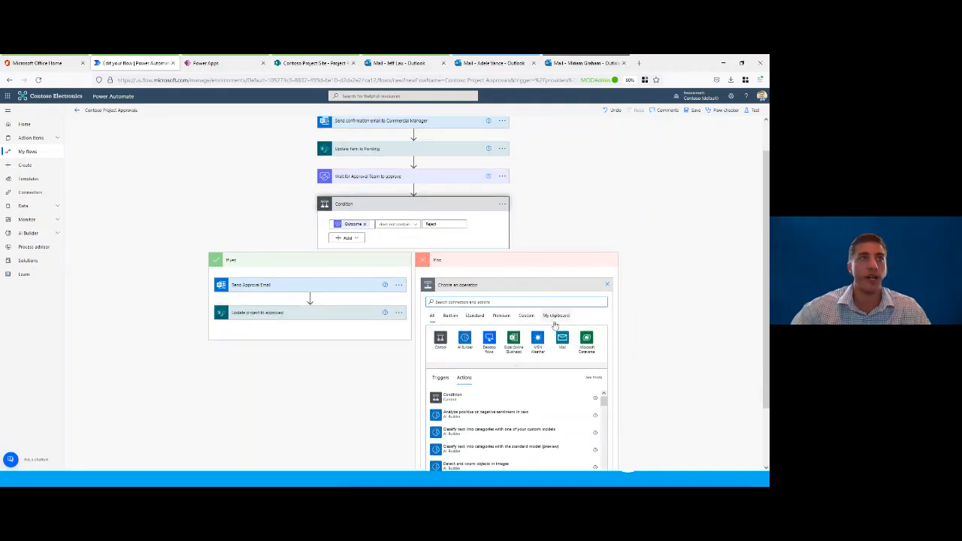
pyautogui.click(554, 317)
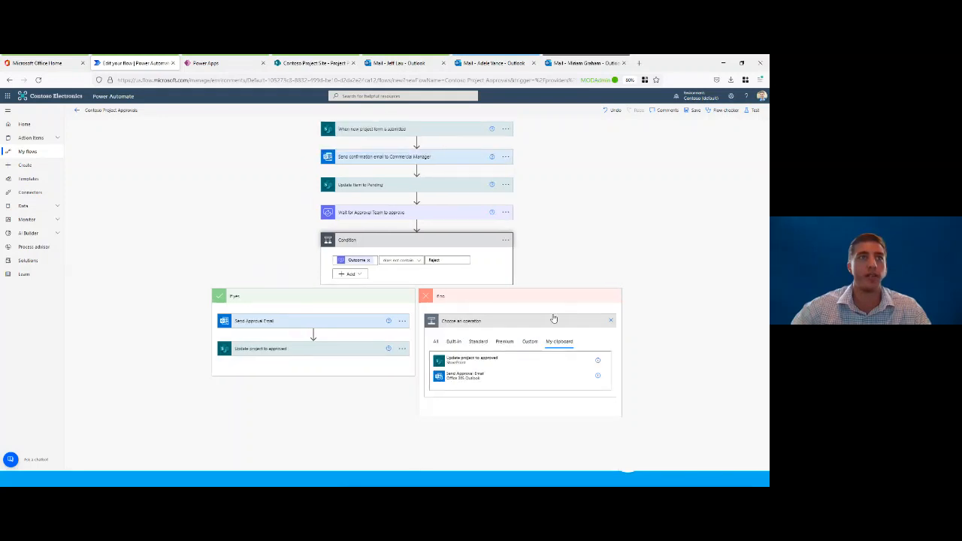
pyautogui.click(472, 377)
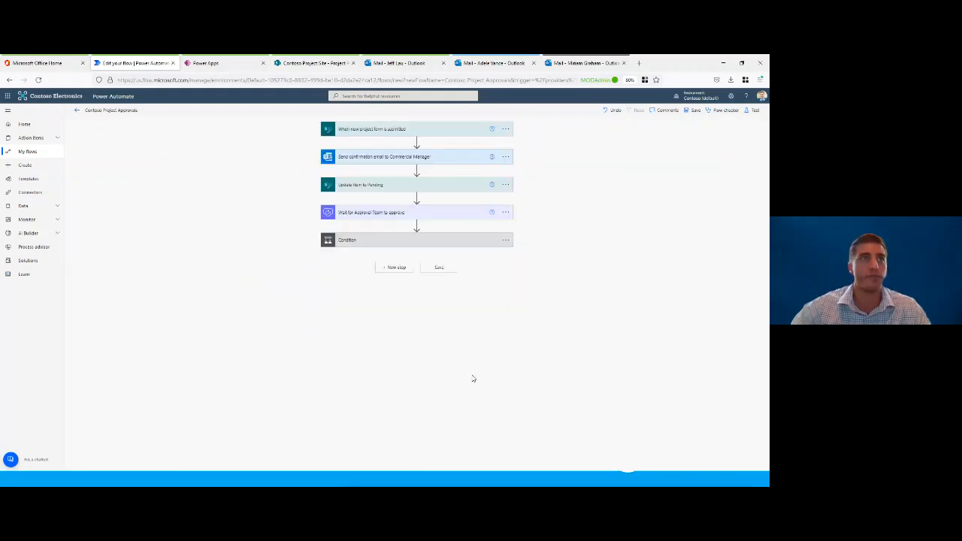
# Step: Expand the Condition and add the copied Update project to approved action after the email in the If no branch
pyautogui.click(429, 240)
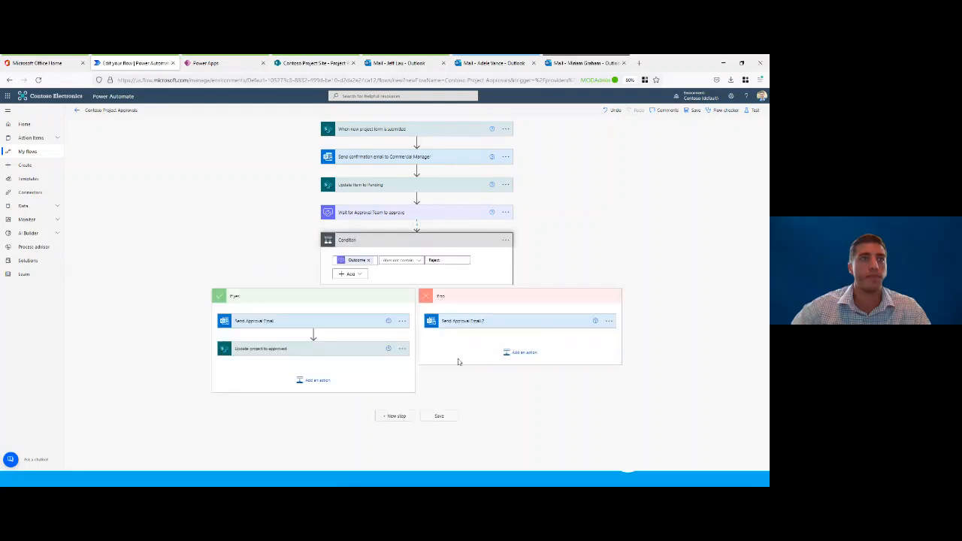
pyautogui.click(519, 352)
pyautogui.click(559, 369)
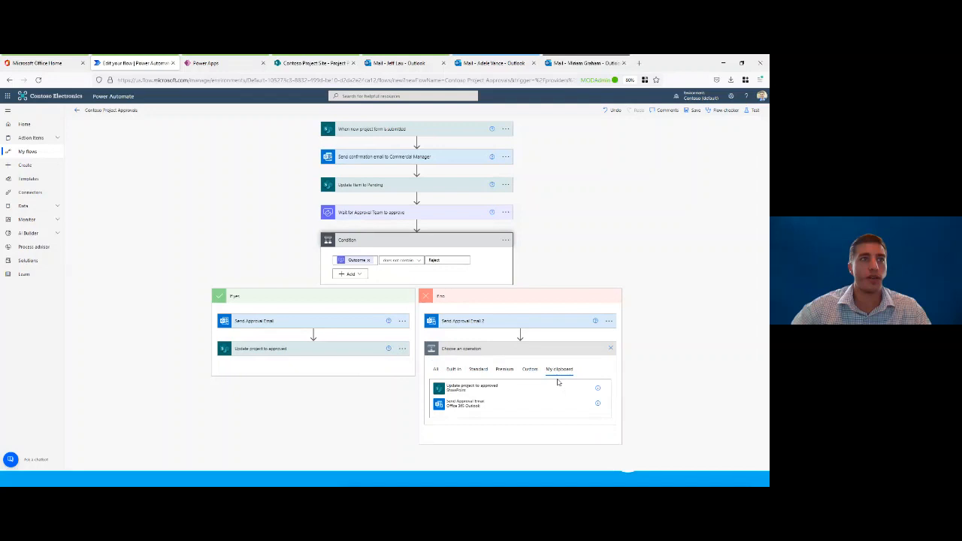
pyautogui.click(474, 387)
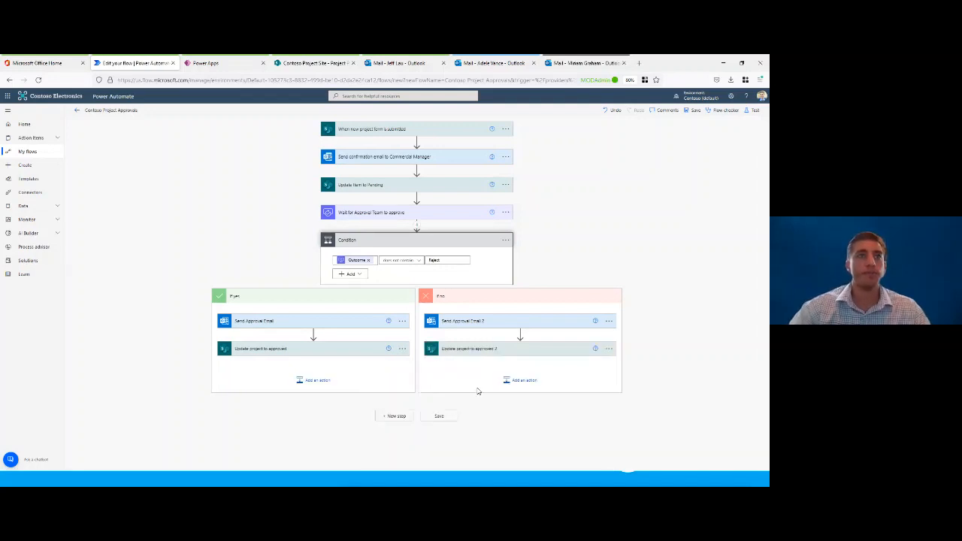
# Step: Rename the copied Send Approval Email 2 action in the If no branch as Send Rejection Email
pyautogui.click(609, 321)
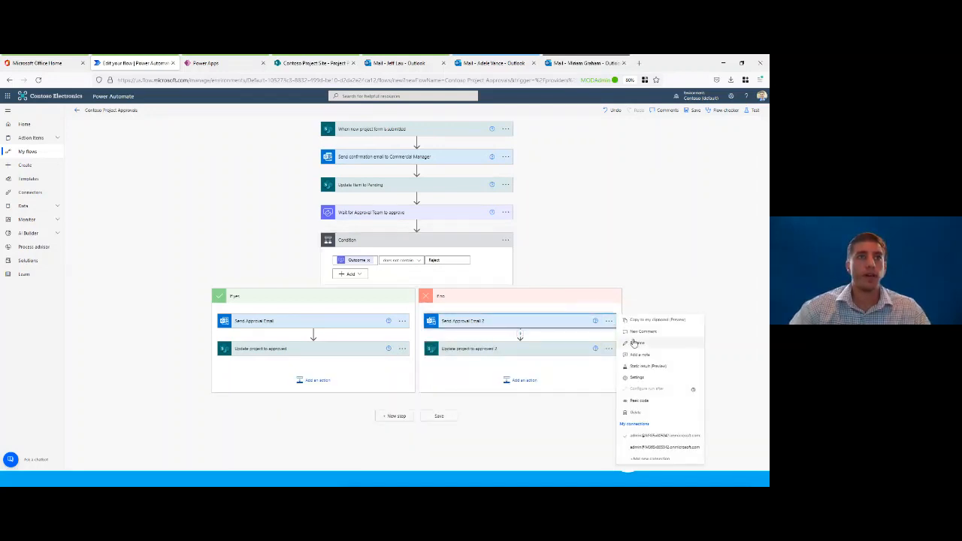
pyautogui.click(635, 343)
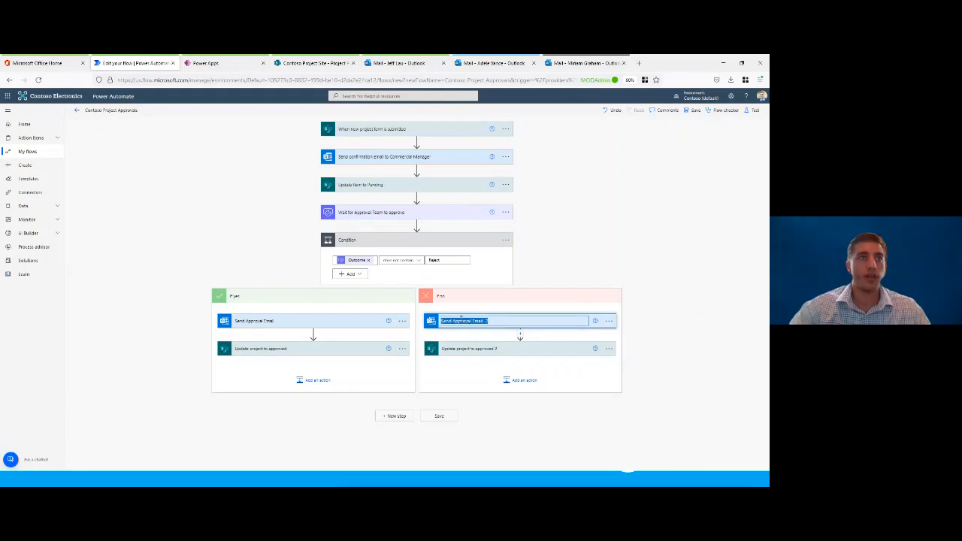
pyautogui.doubleClick(459, 320)
pyautogui.write('Reject')
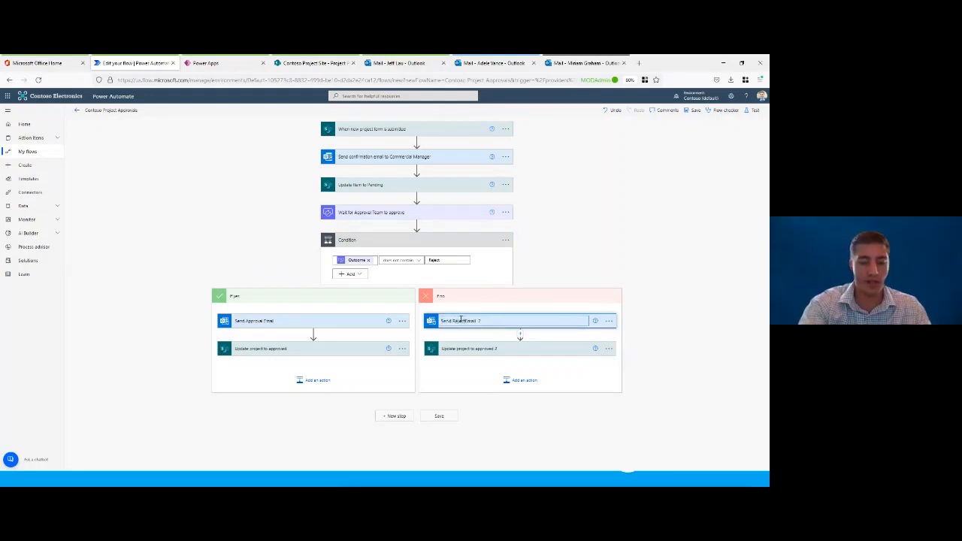
pyautogui.write('ion')
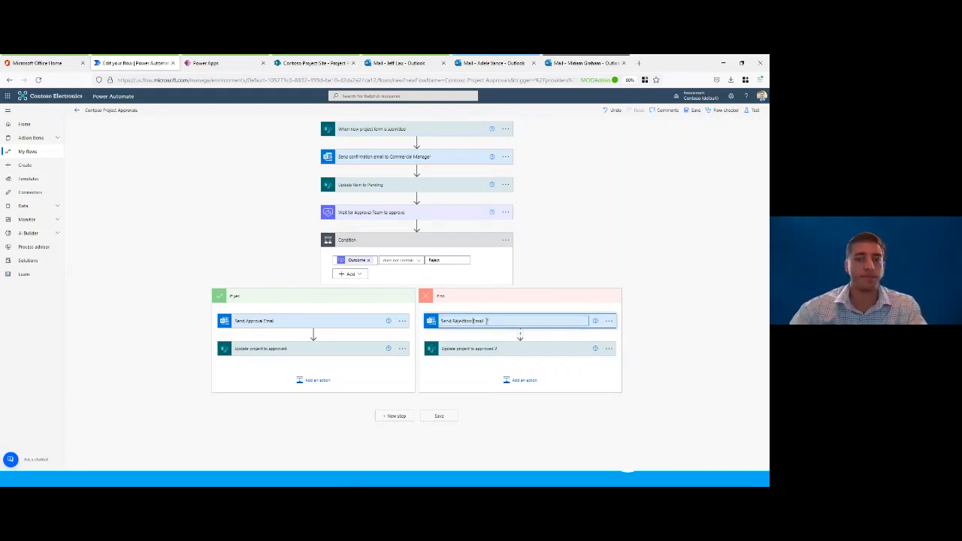
pyautogui.click(493, 322)
pyautogui.press('BackSpace')
pyautogui.click(677, 293)
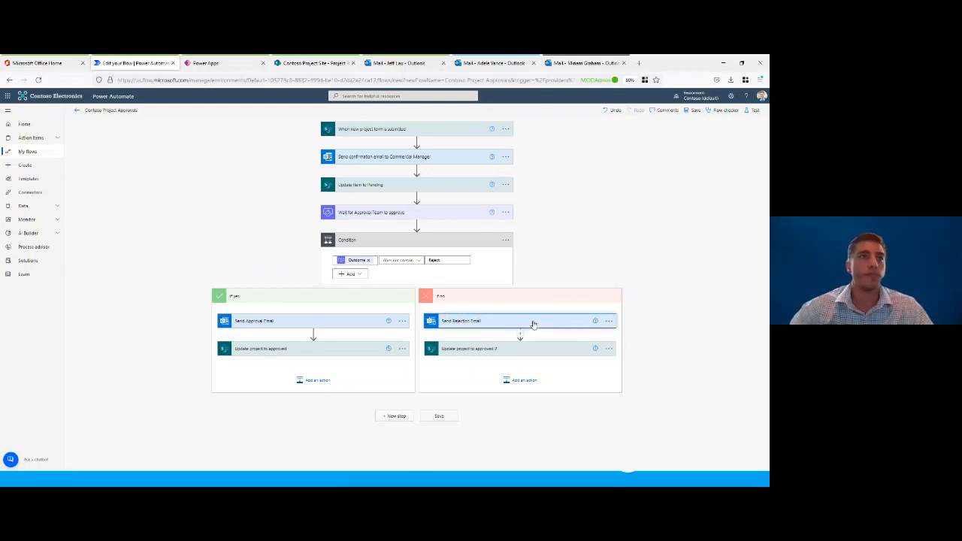
# Step: Expand the Send Rejection Email action and change its subject to Project Rejected
pyautogui.click(533, 323)
pyautogui.click(533, 322)
pyautogui.click(533, 322)
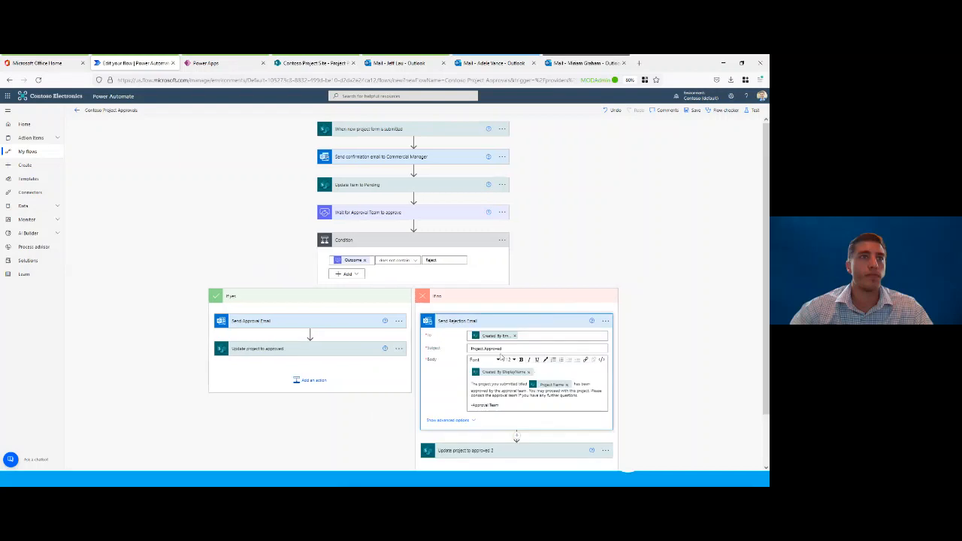
pyautogui.doubleClick(494, 349)
pyautogui.write('Rejected')
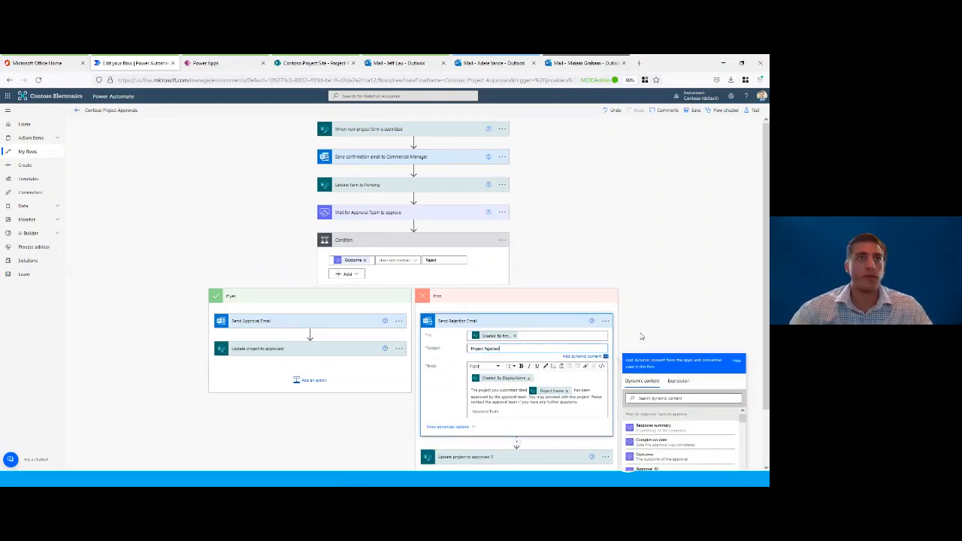
# Step: Replace the email body with the Approval Team's rejection message, including the Created By DisplayName and Project Name dynamic content, and collapse the action
pyautogui.moveTo(512, 411); pyautogui.dragTo(471, 389)
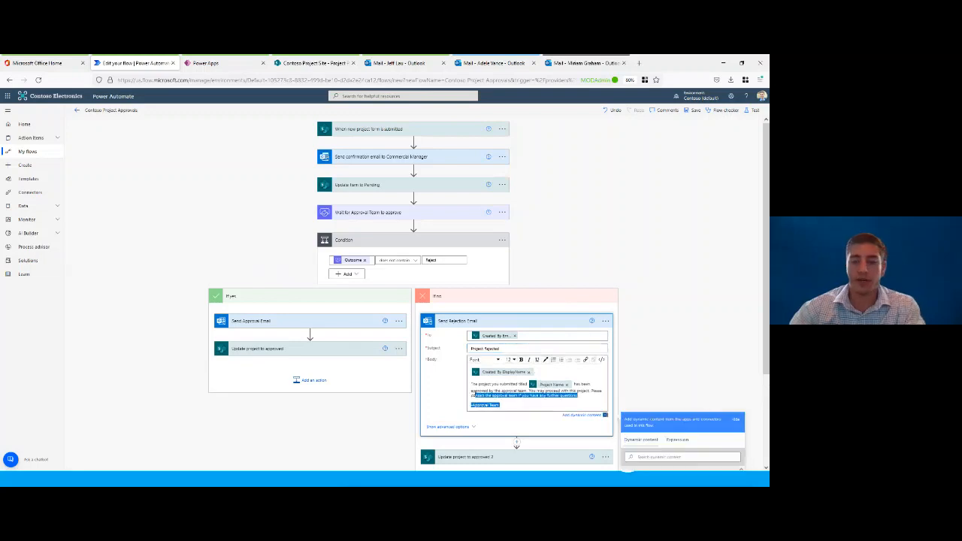
pyautogui.press('BackSpace')
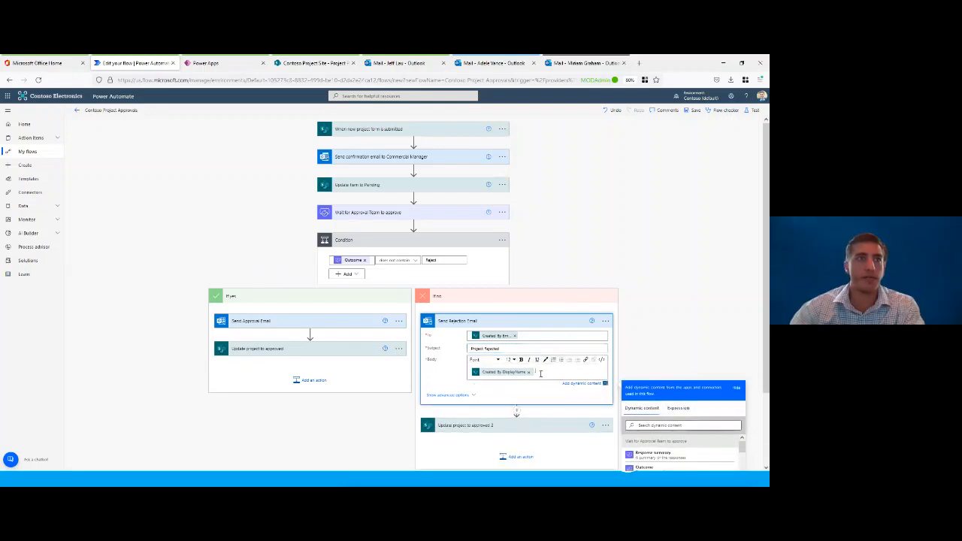
pyautogui.press('BackSpace')
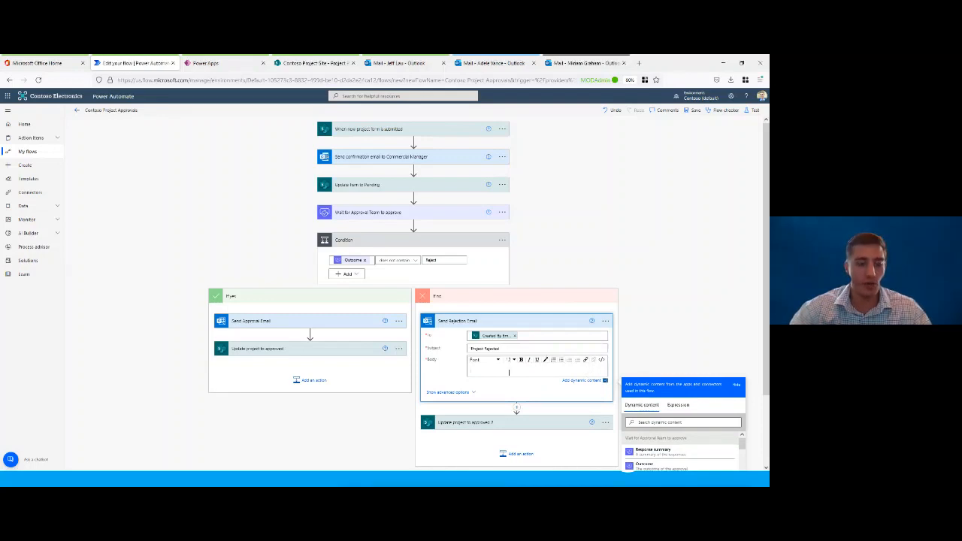
pyautogui.hotkey('ctrl', 'v')
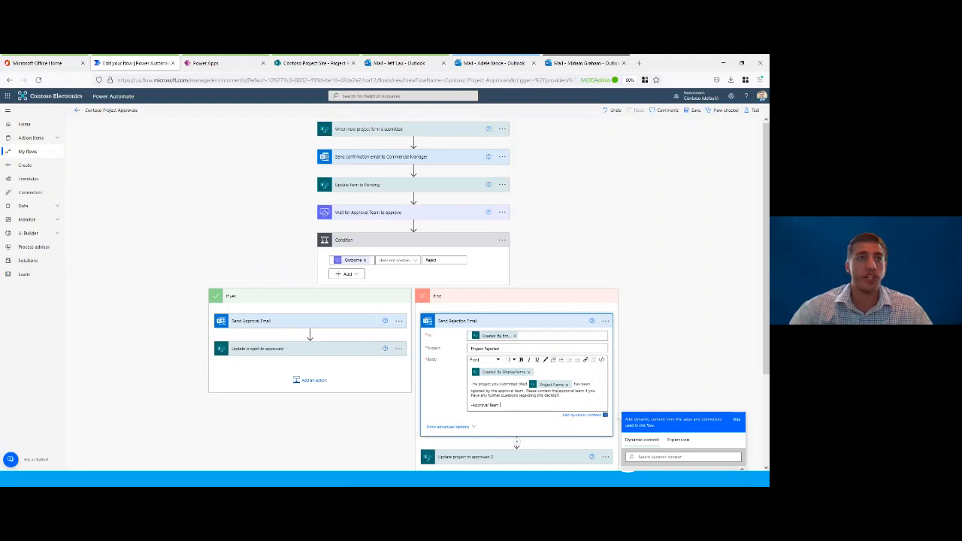
pyautogui.scroll(-1, 559, 366)
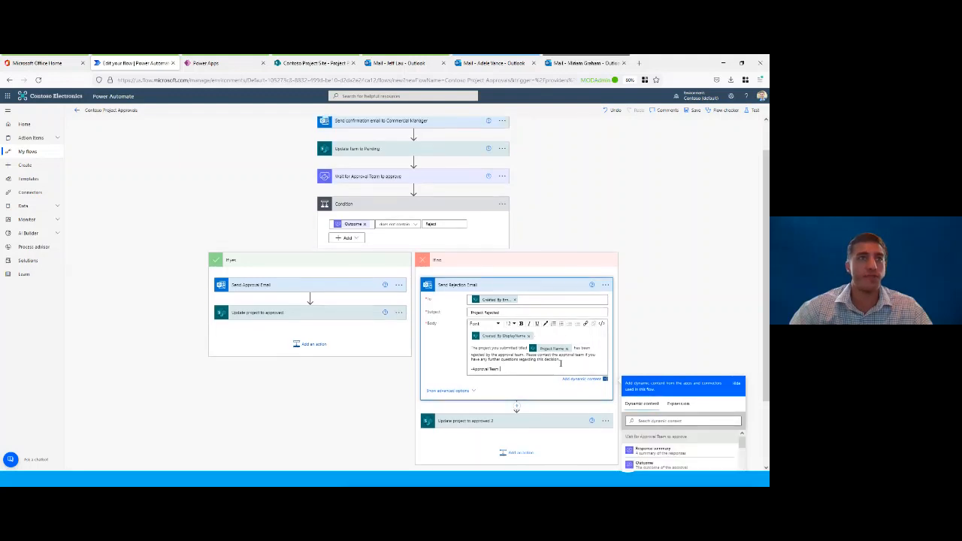
pyautogui.click(538, 291)
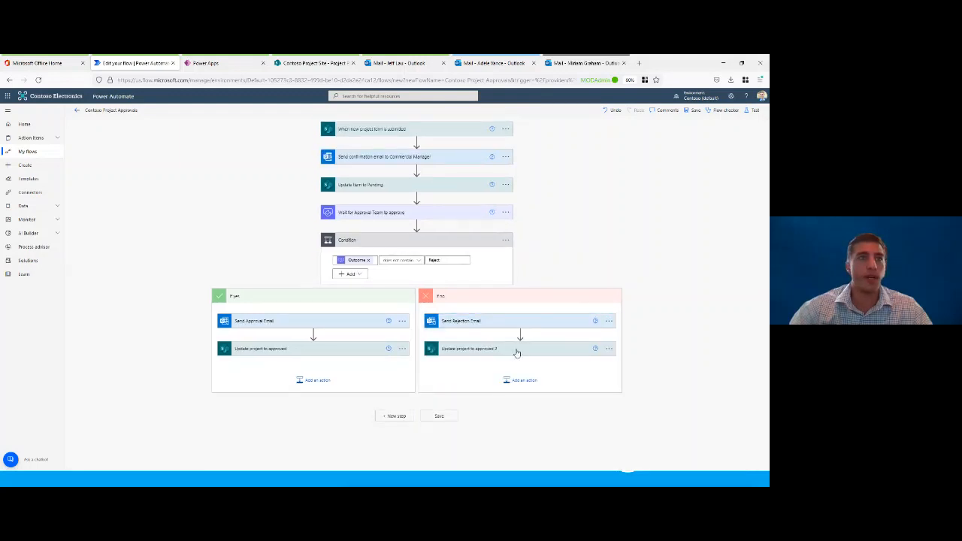
# Step: Rename the Update project to approved 2 action in the If no branch as Update project to Reject
pyautogui.click(609, 348)
pyautogui.click(635, 337)
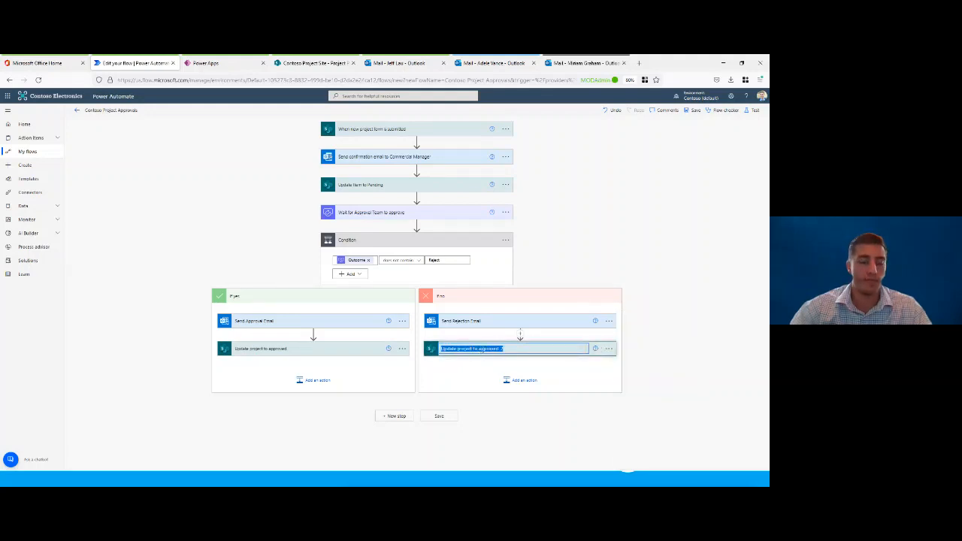
pyautogui.doubleClick(483, 349)
pyautogui.write('Reje')
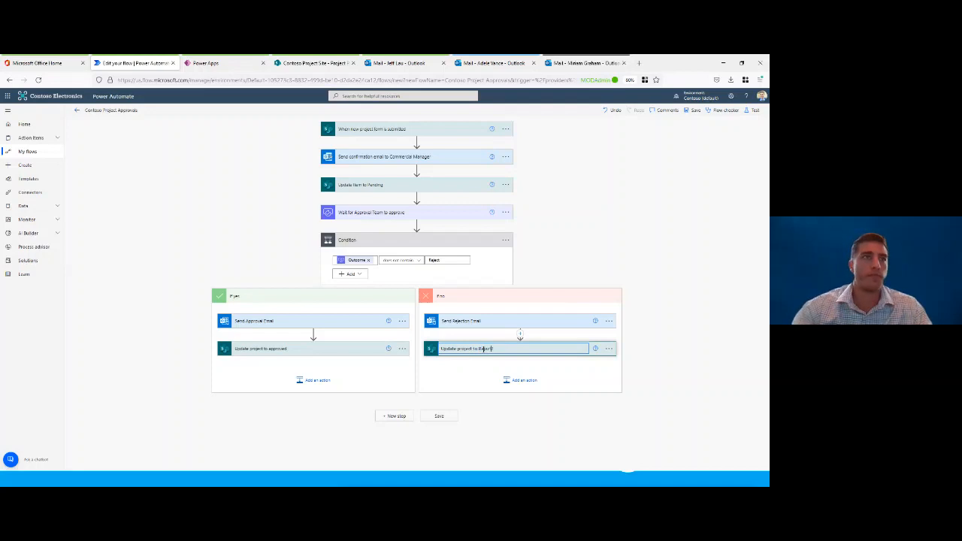
pyautogui.write('ct')
pyautogui.press('BackSpace')
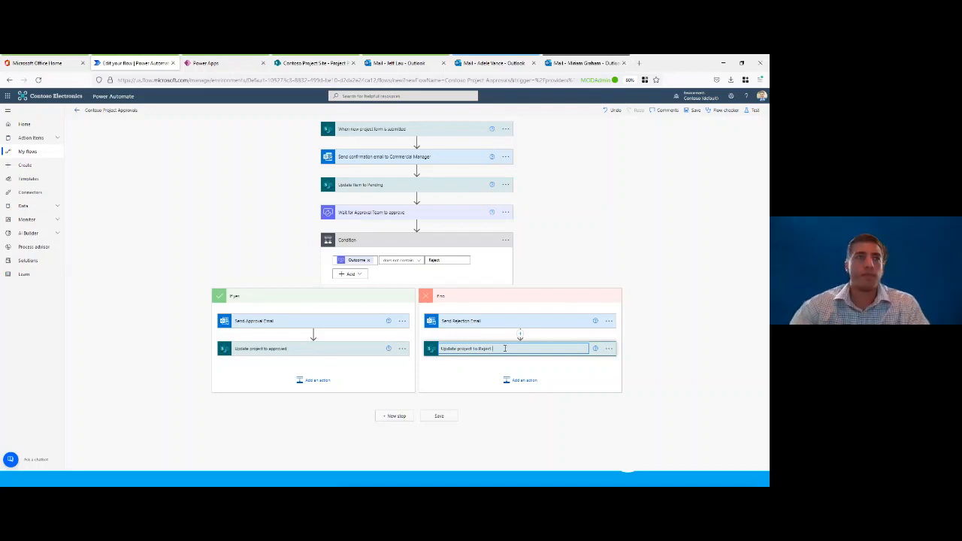
pyautogui.click(657, 336)
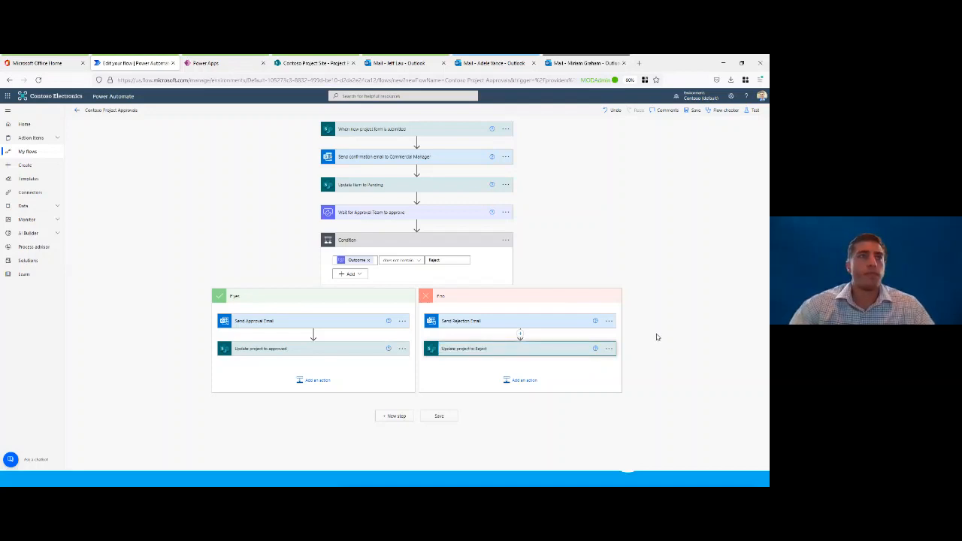
# Step: Set the Status Value of the Update project to Reject action to Rejected and collapse the action
pyautogui.click(518, 349)
pyautogui.scroll(-1, 508, 343)
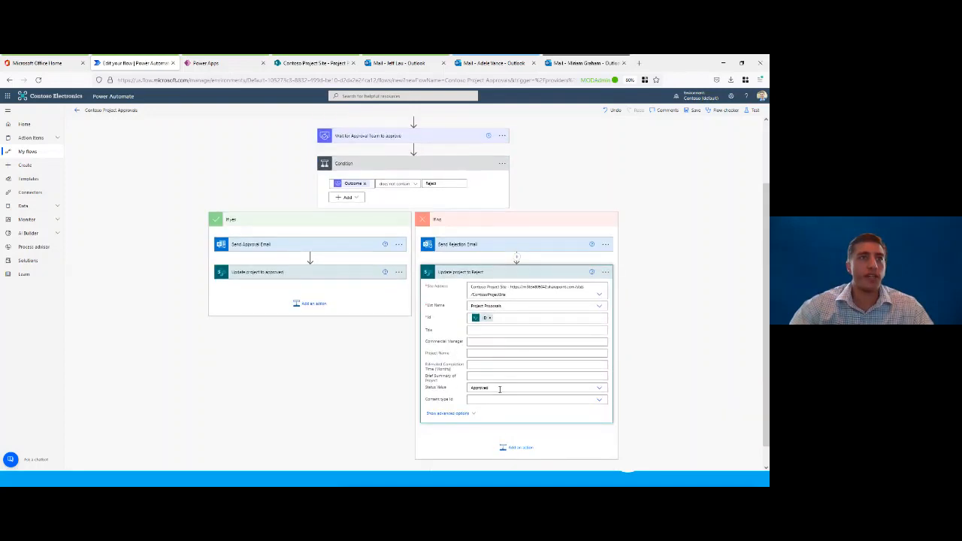
pyautogui.scroll(-1, 500, 391)
pyautogui.click(496, 365)
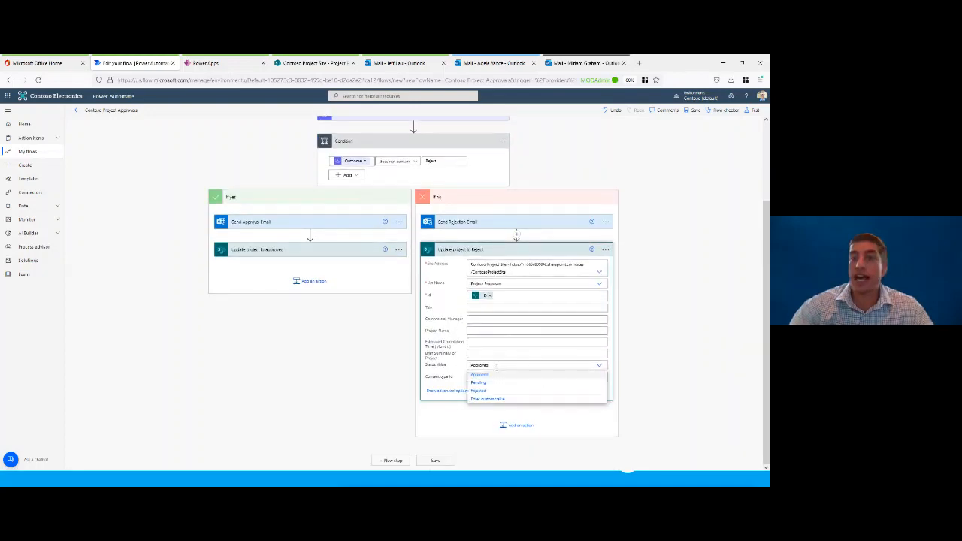
pyautogui.click(481, 391)
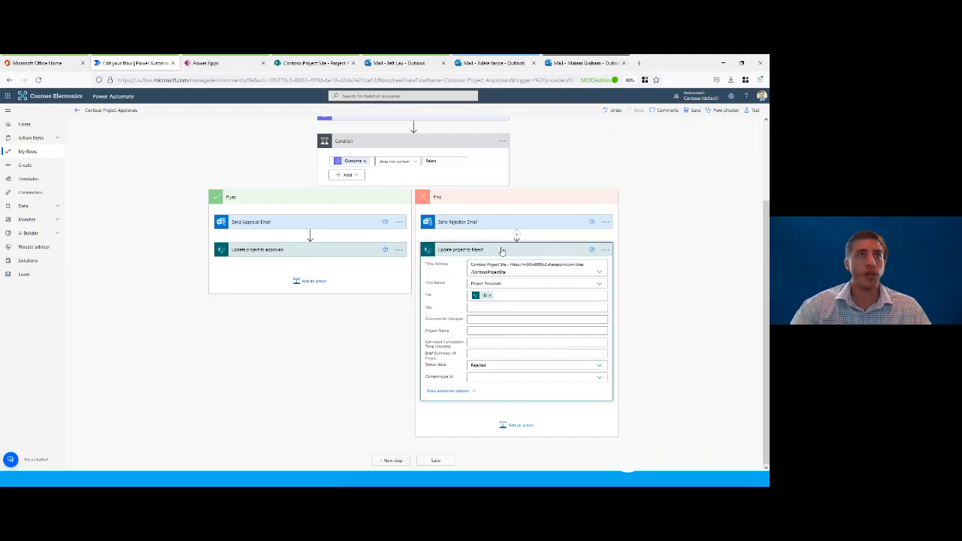
pyautogui.click(502, 251)
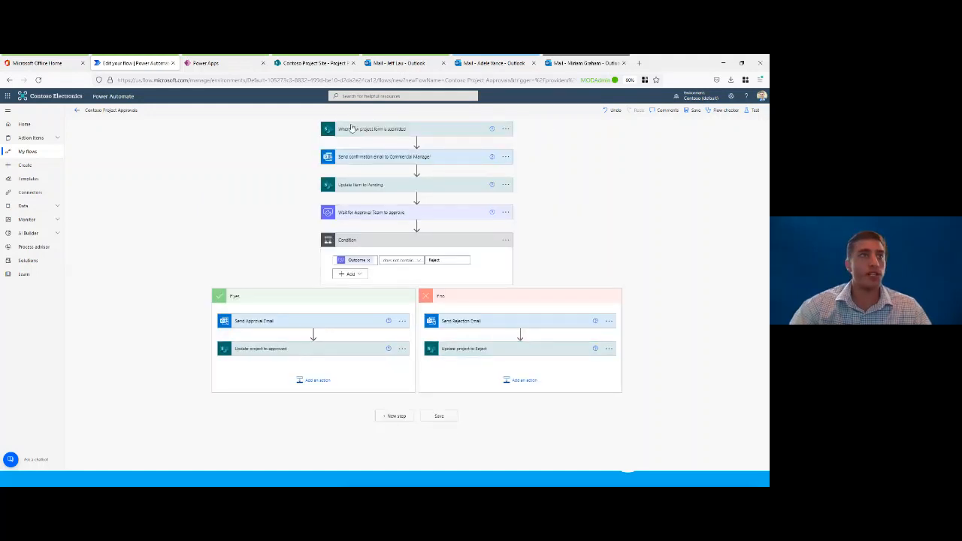
# Step: Save the Contoso Project Approvals flow and return to its details page
pyautogui.click(696, 111)
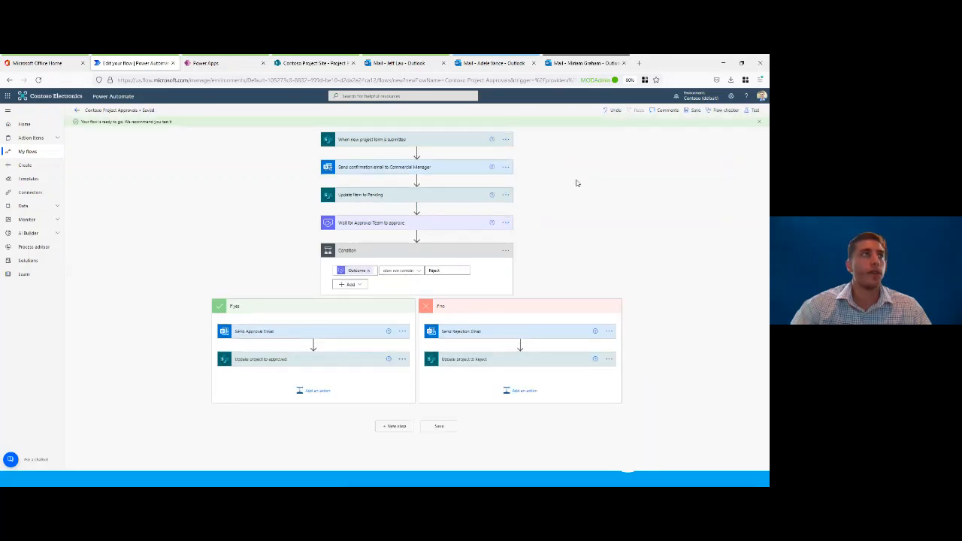
pyautogui.click(79, 112)
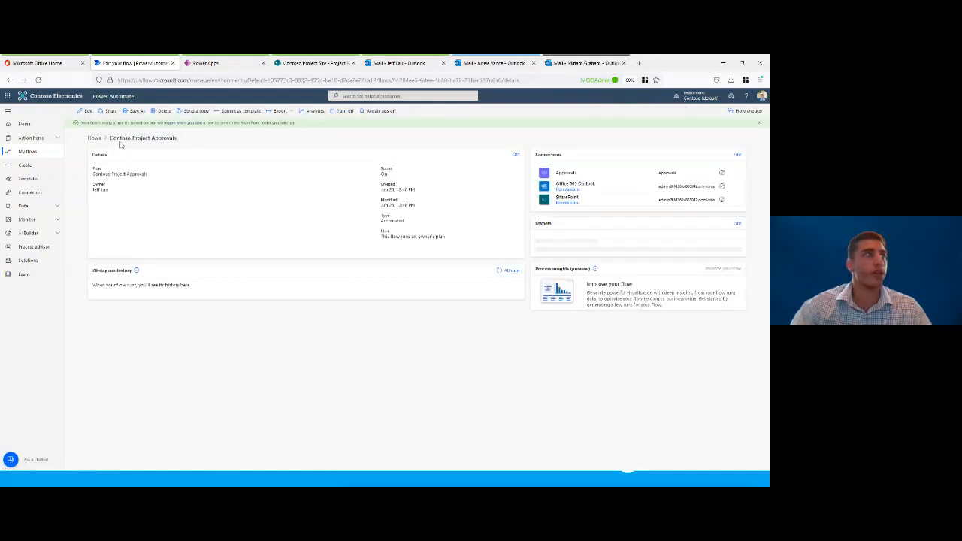
pyautogui.moveTo(110, 138); pyautogui.dragTo(185, 141)
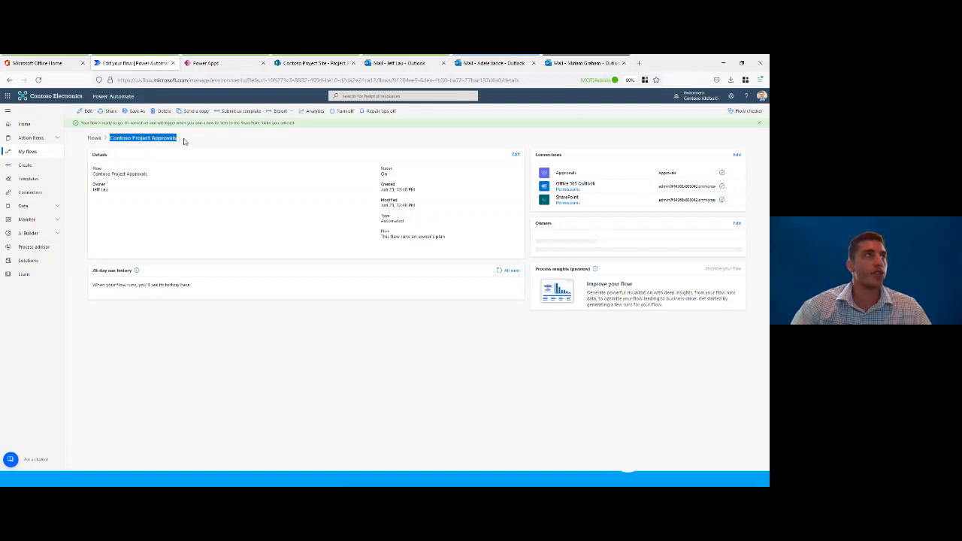
pyautogui.click(194, 137)
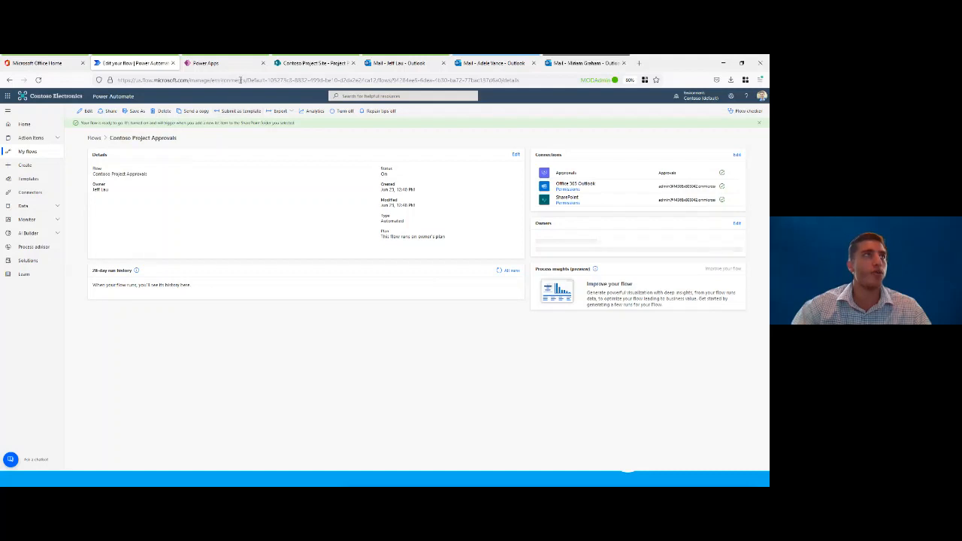
# Step: Switch to the Project Form in Power Apps and enter the commercial manager's full name
pyautogui.click(218, 63)
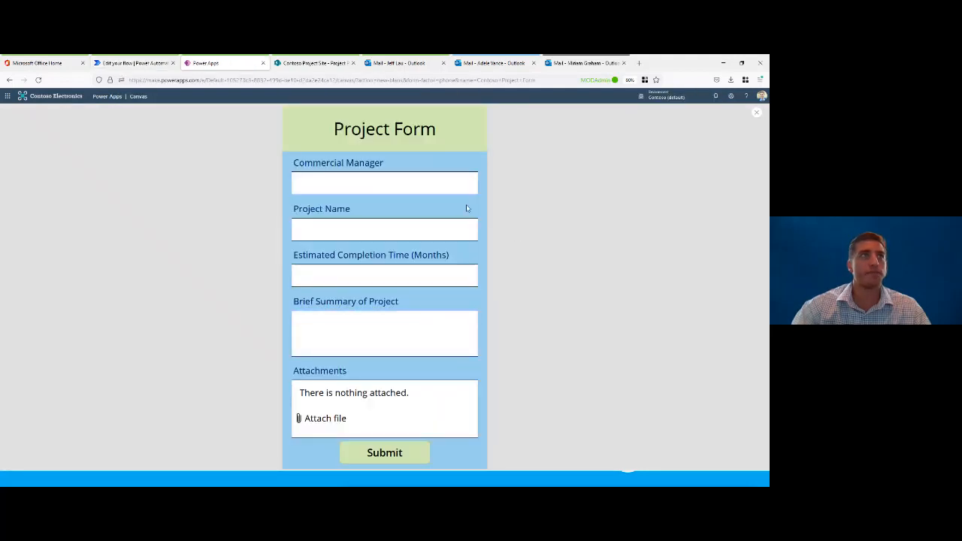
pyautogui.click(433, 185)
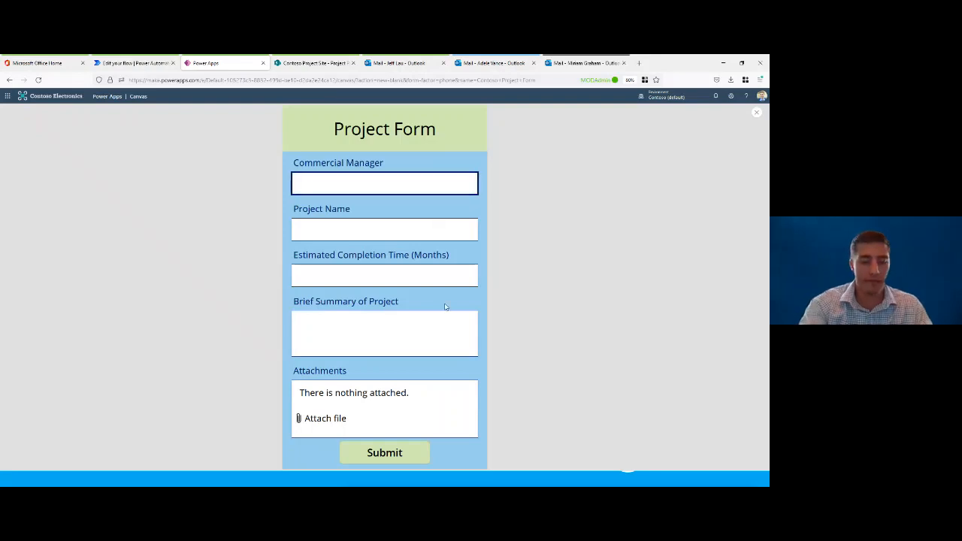
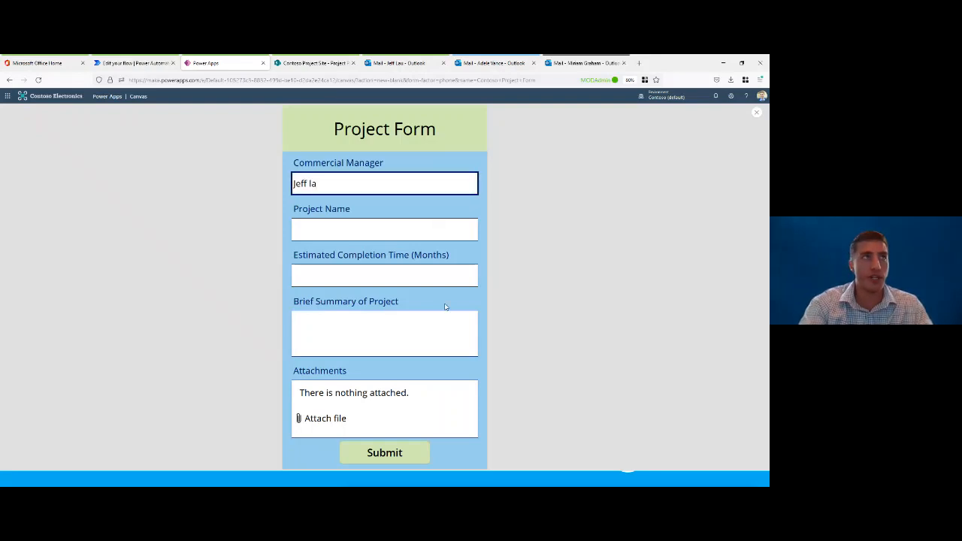
pyautogui.write('Lau')
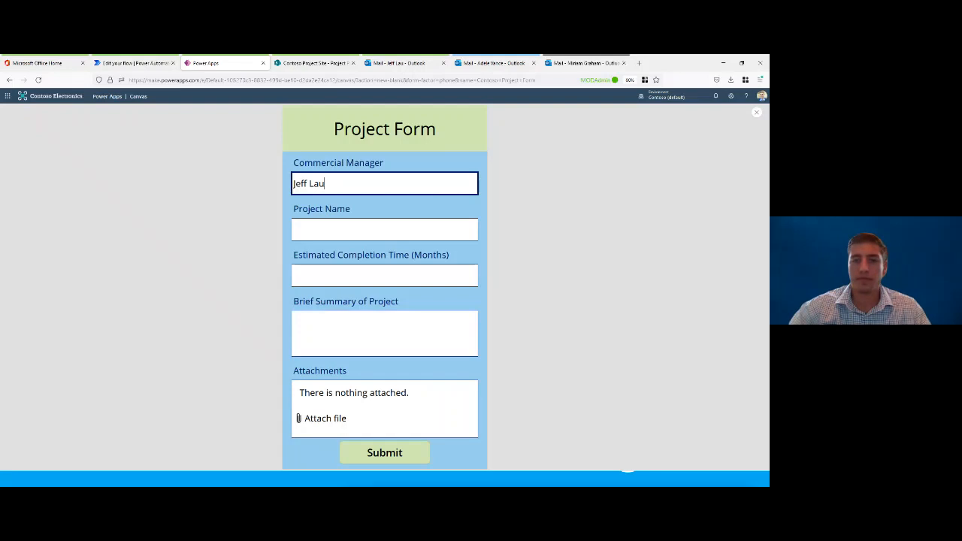
pyautogui.press('Tab')
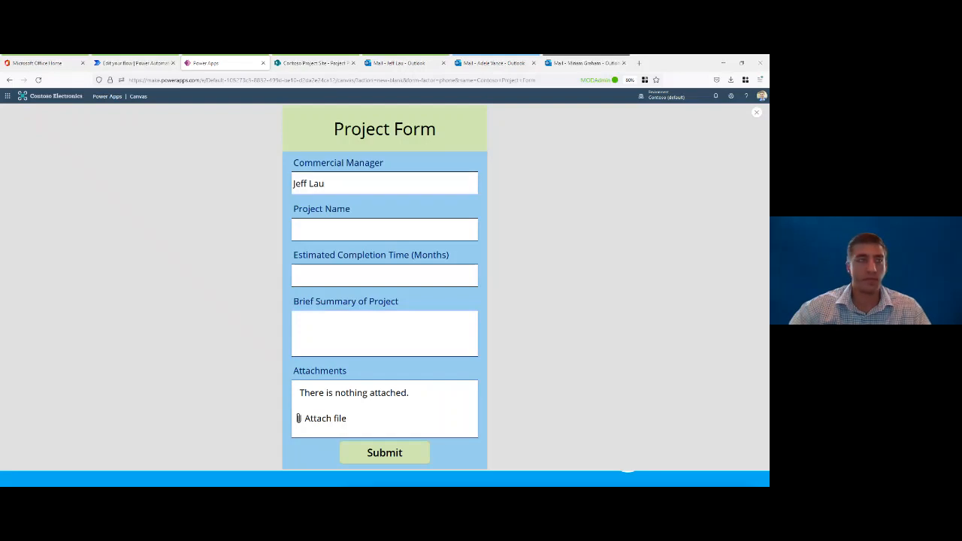
# Step: Enter Project Titan as the project name and 18 as the estimated completion time in months
pyautogui.click(373, 230)
pyautogui.write('Project Titan')
pyautogui.click(398, 282)
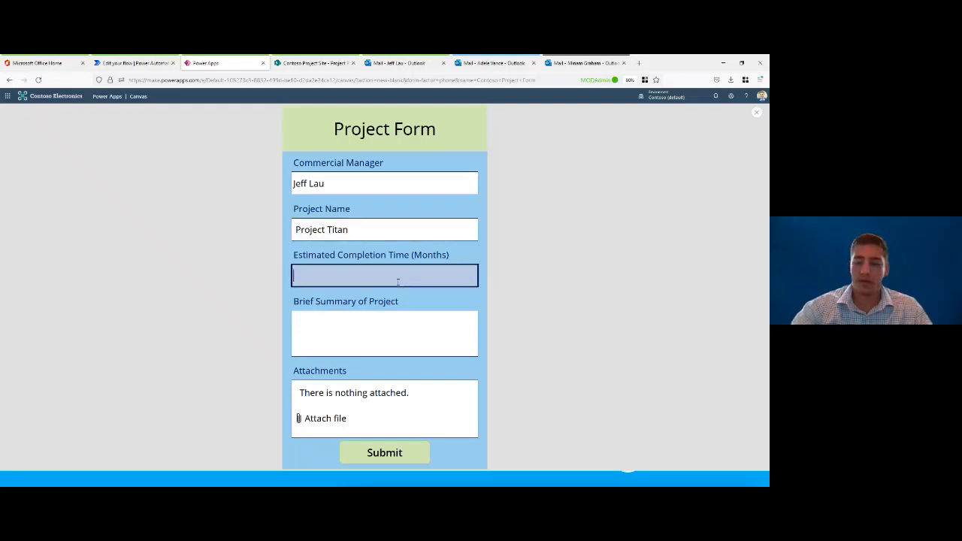
pyautogui.write('18')
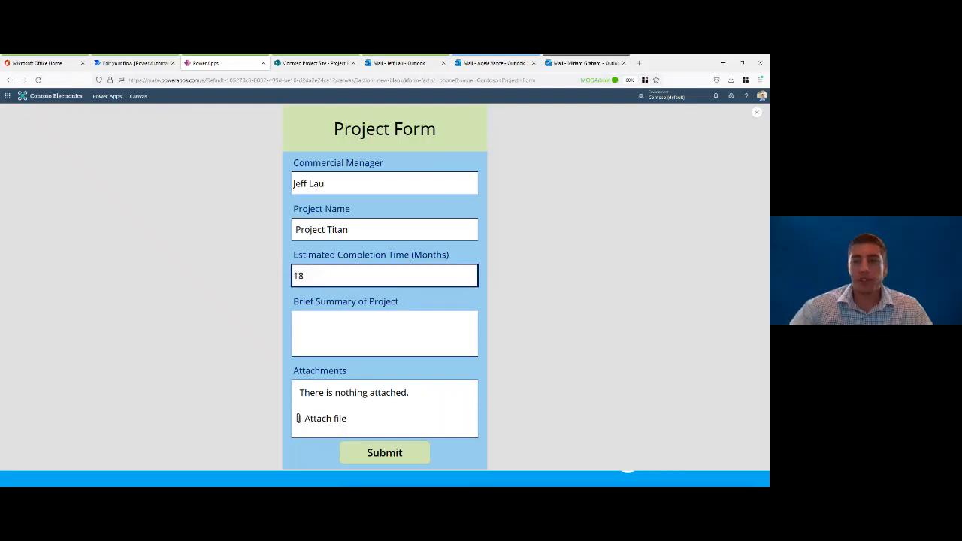
pyautogui.press('Tab')
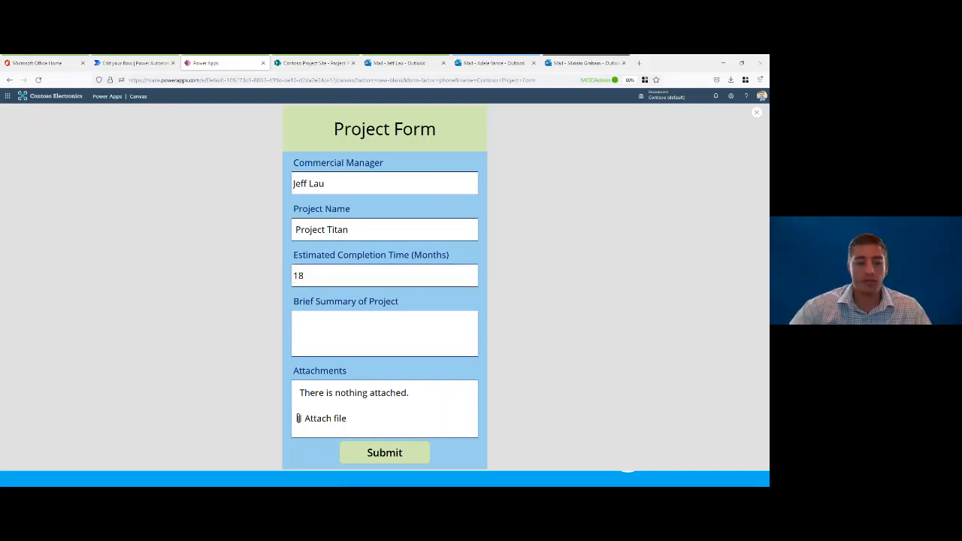
# Step: Paste the description of the 9-unit apartment complex as the brief project summary and attach Project Titan.pdf
pyautogui.click(350, 333)
pyautogui.write('This project consists of a 9-unit apartment complex on South Broad Street. See attachments for more specific information regarding the project.')
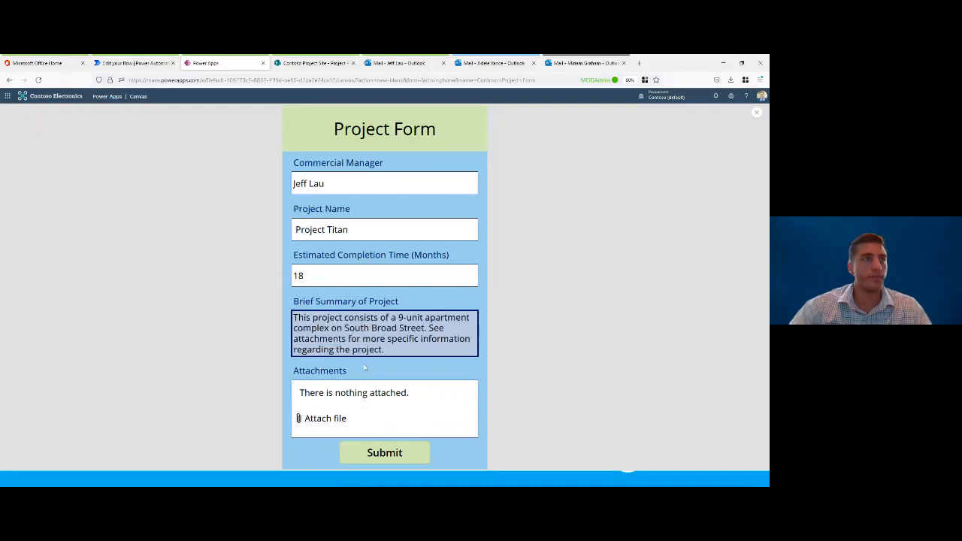
pyautogui.click(349, 420)
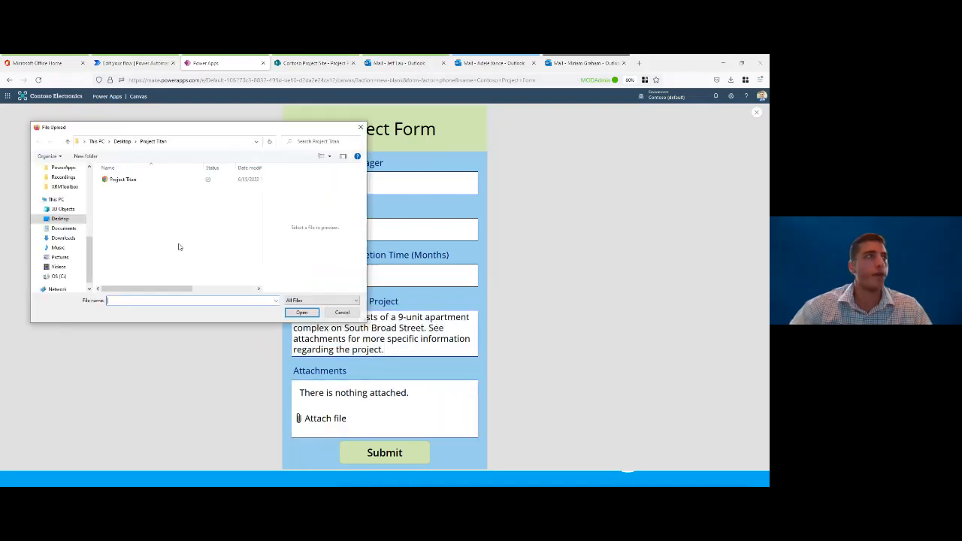
pyautogui.doubleClick(138, 181)
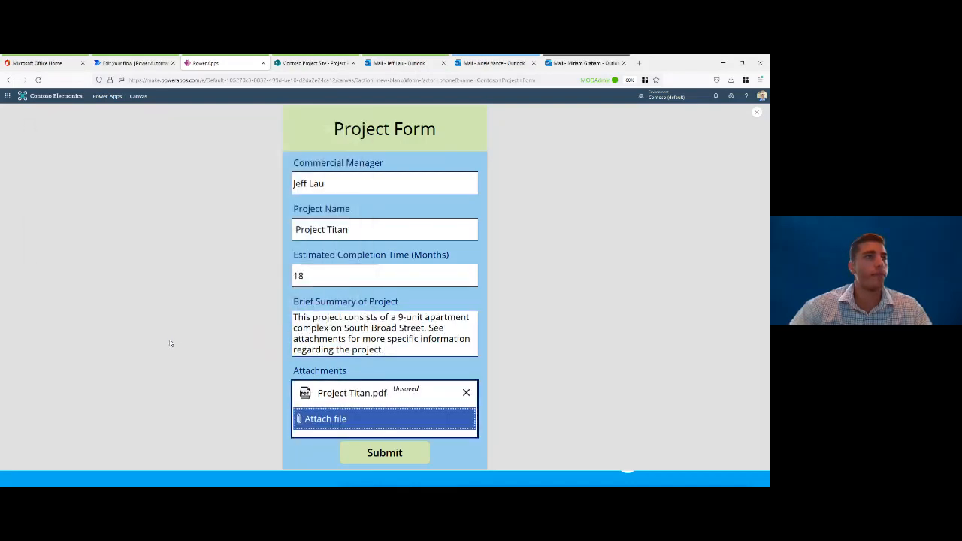
# Step: Submit the project form, return to it, and check the Project Proposals list on the Contoso Project Site for the new item
pyautogui.click(410, 456)
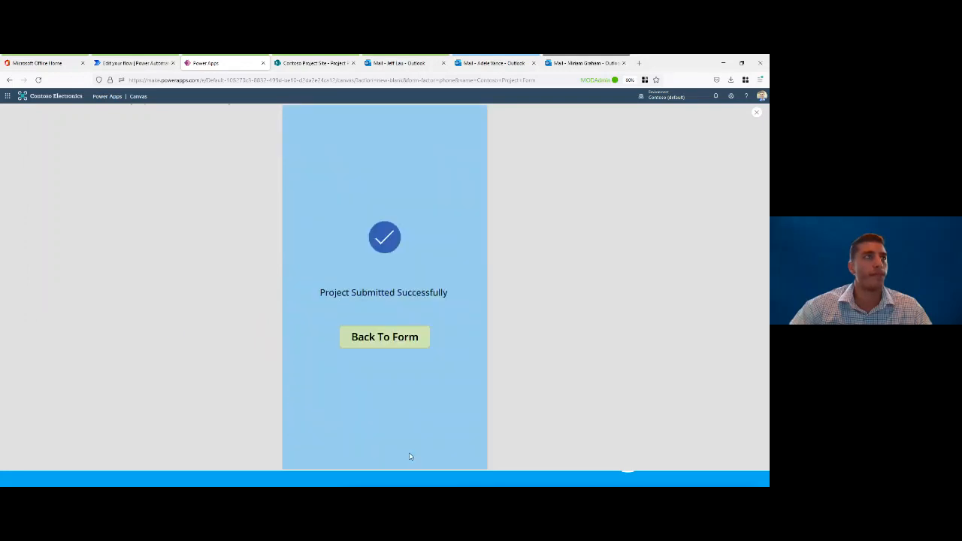
pyautogui.click(397, 339)
pyautogui.click(323, 63)
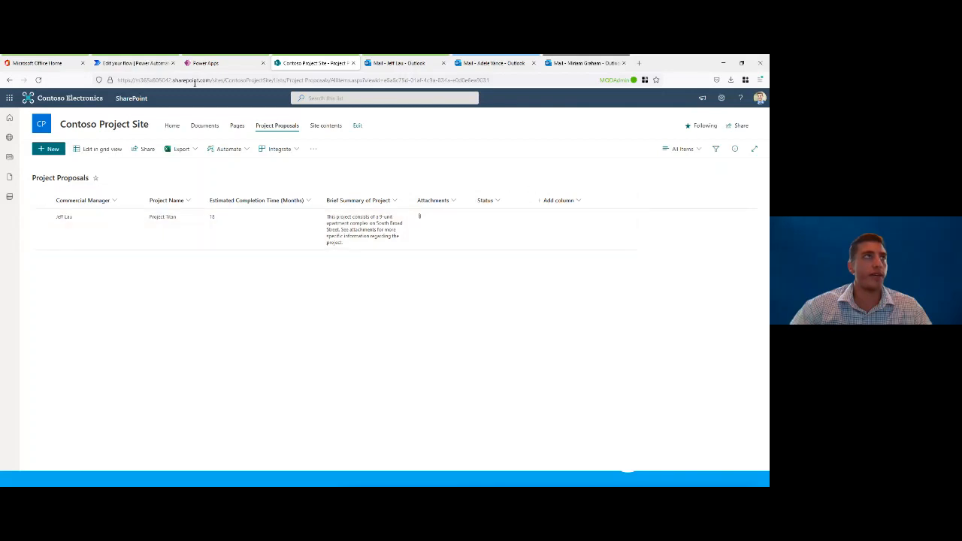
# Step: Switch to Power Automate and refresh the 28-day run history of Contoso Project Approvals until the new run is listed
pyautogui.click(140, 66)
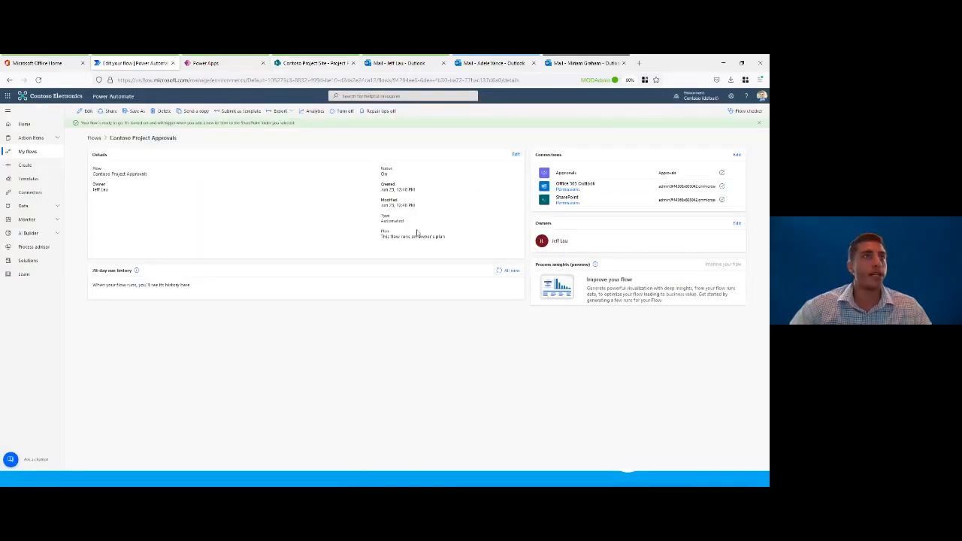
pyautogui.click(498, 272)
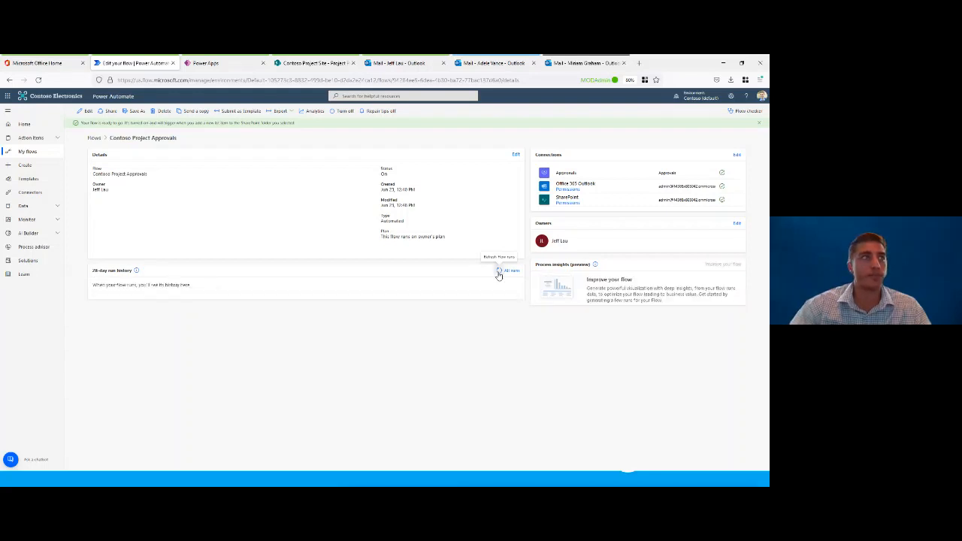
pyautogui.click(498, 272)
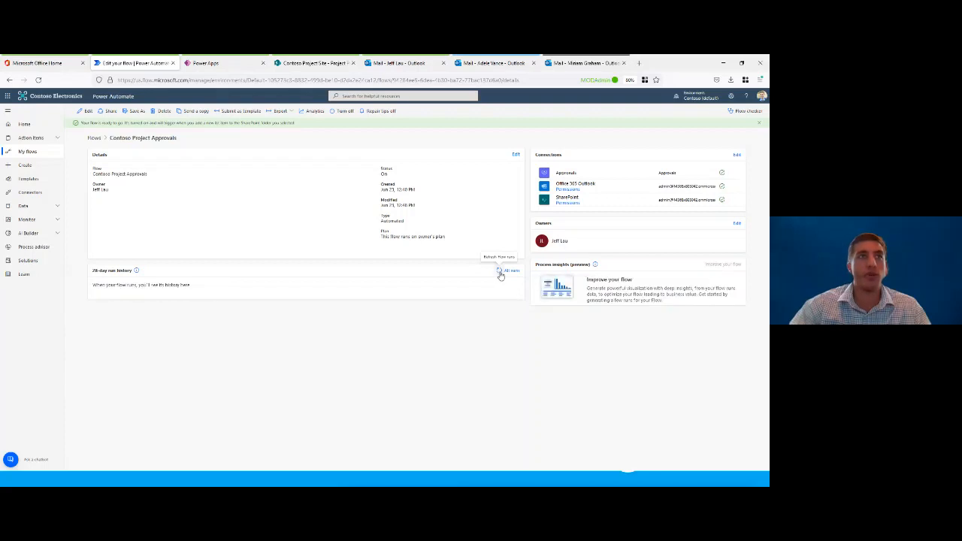
pyautogui.click(499, 272)
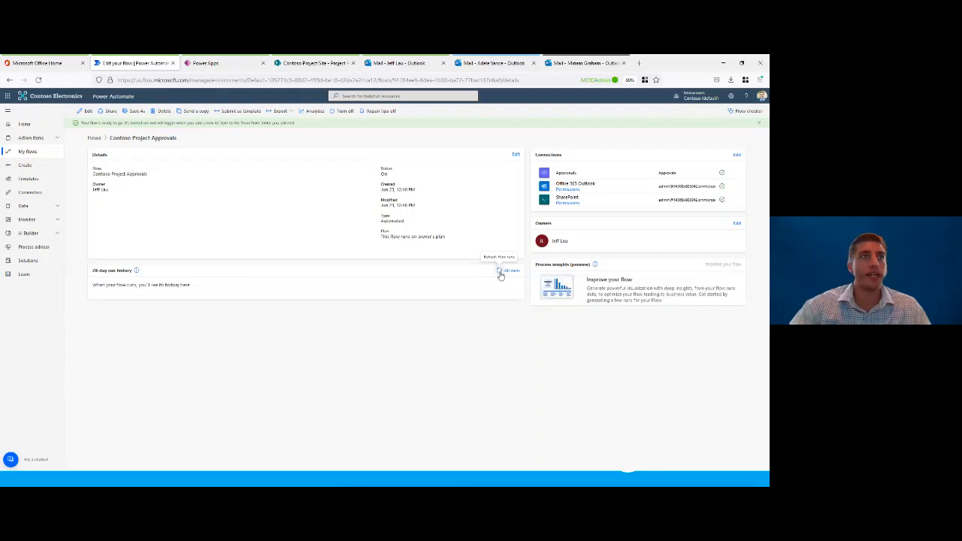
pyautogui.click(499, 272)
pyautogui.click(499, 272)
pyautogui.click(499, 272)
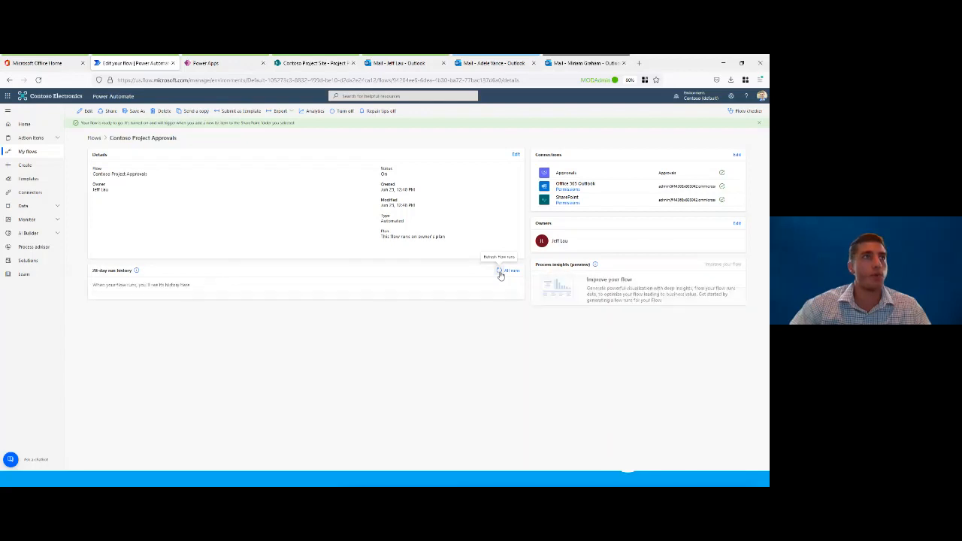
pyautogui.click(499, 273)
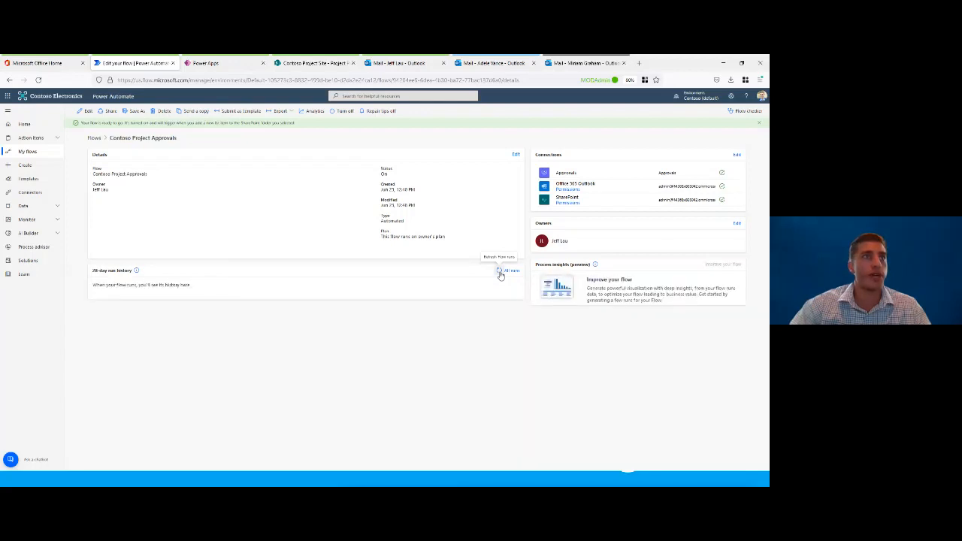
pyautogui.click(500, 273)
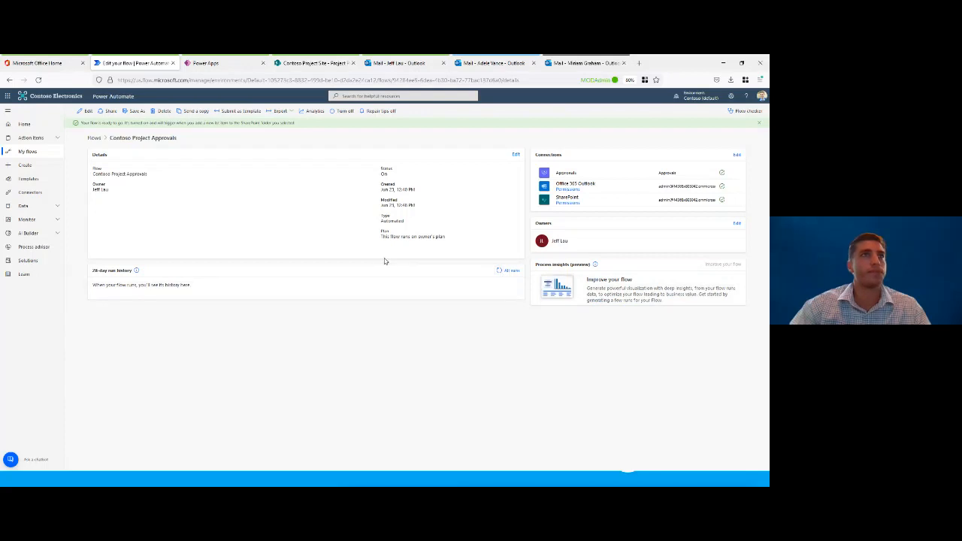
pyautogui.click(500, 274)
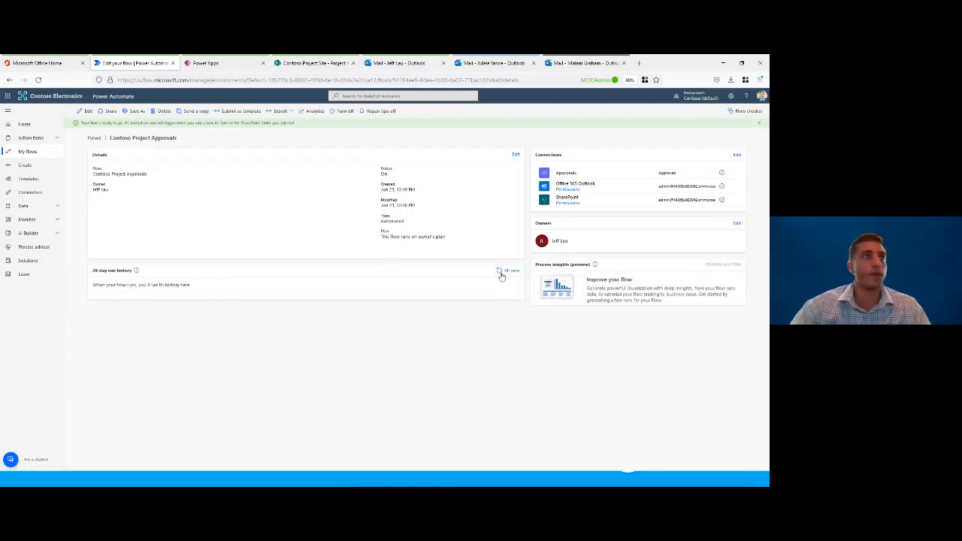
pyautogui.click(499, 272)
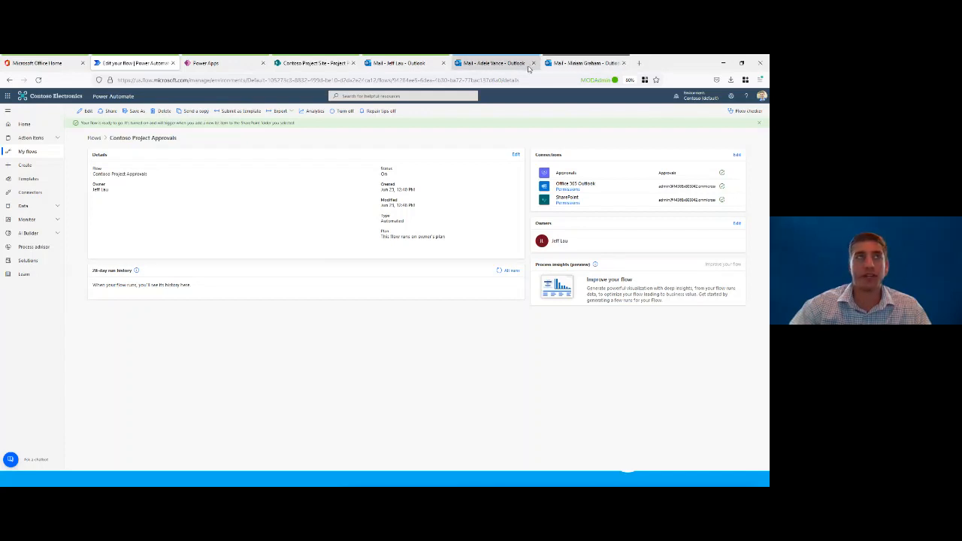
pyautogui.click(499, 272)
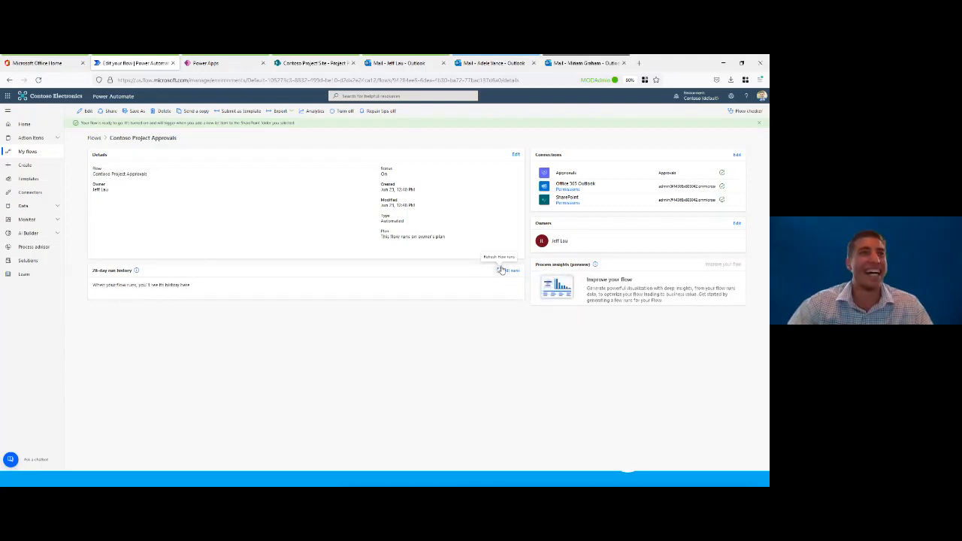
pyautogui.click(500, 270)
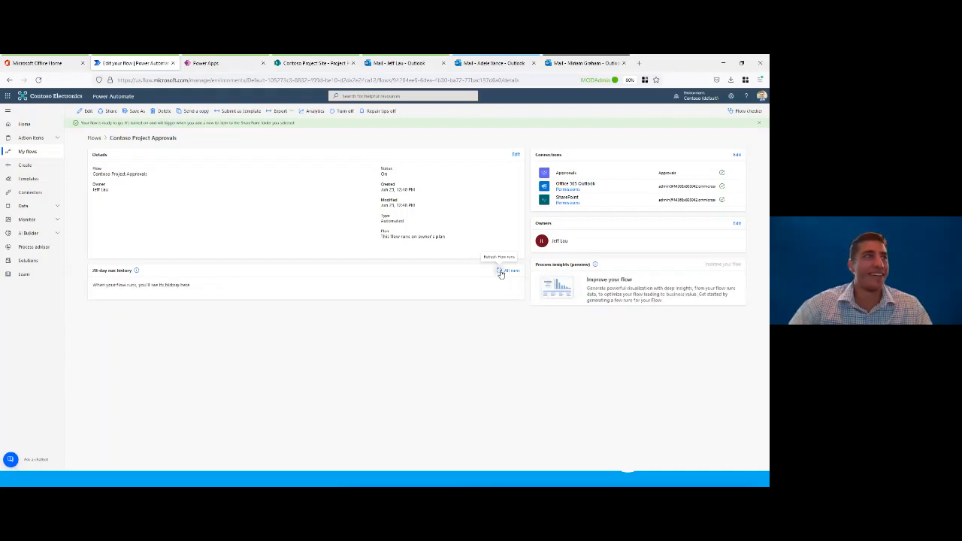
pyautogui.click(500, 273)
pyautogui.click(501, 273)
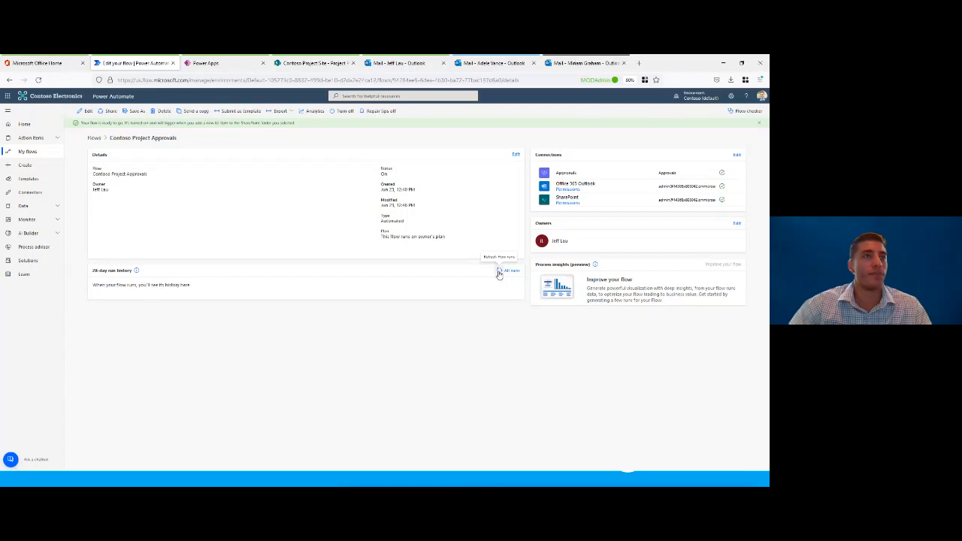
pyautogui.click(498, 272)
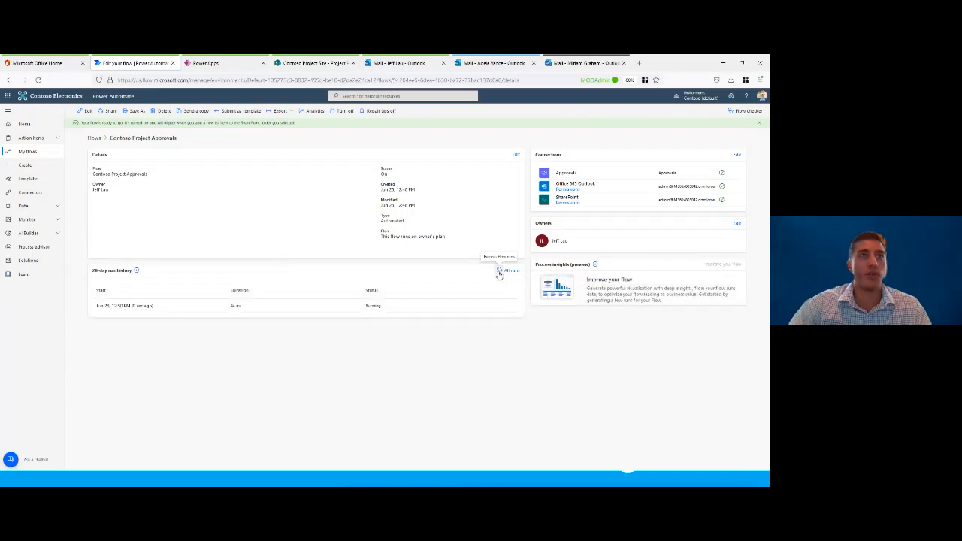
pyautogui.click(498, 273)
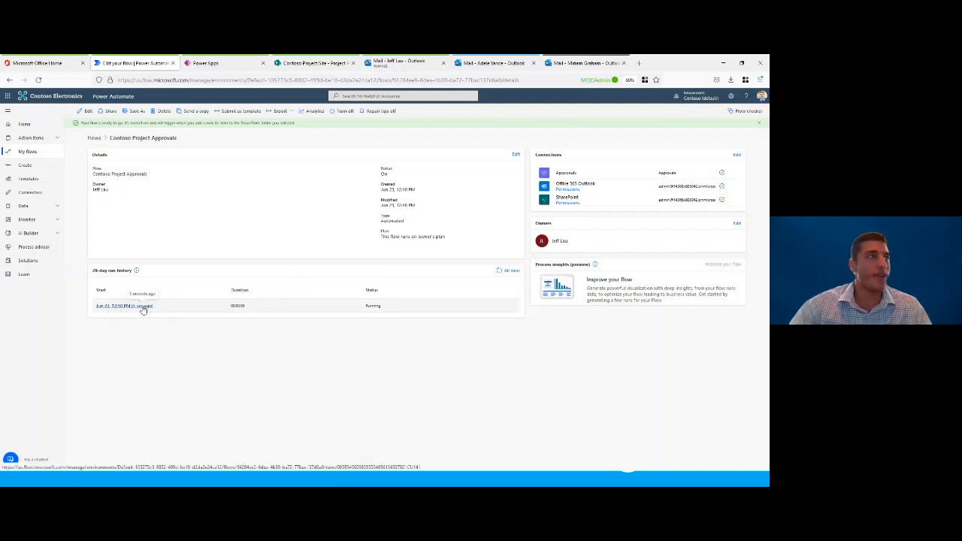
# Step: Inspect the new flow run's progress and read the Project Submitted Successfully email in the commercial manager's Outlook mailbox
pyautogui.click(139, 307)
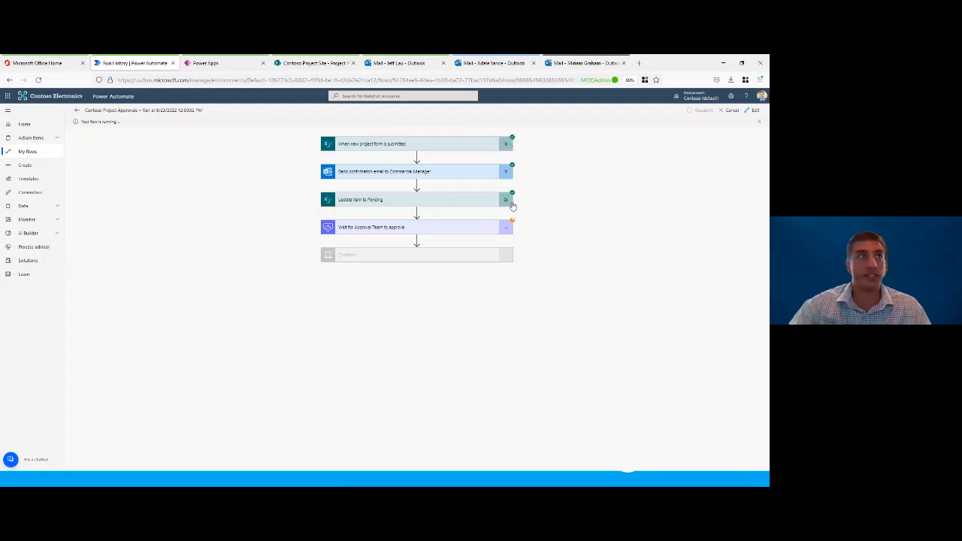
pyautogui.click(411, 64)
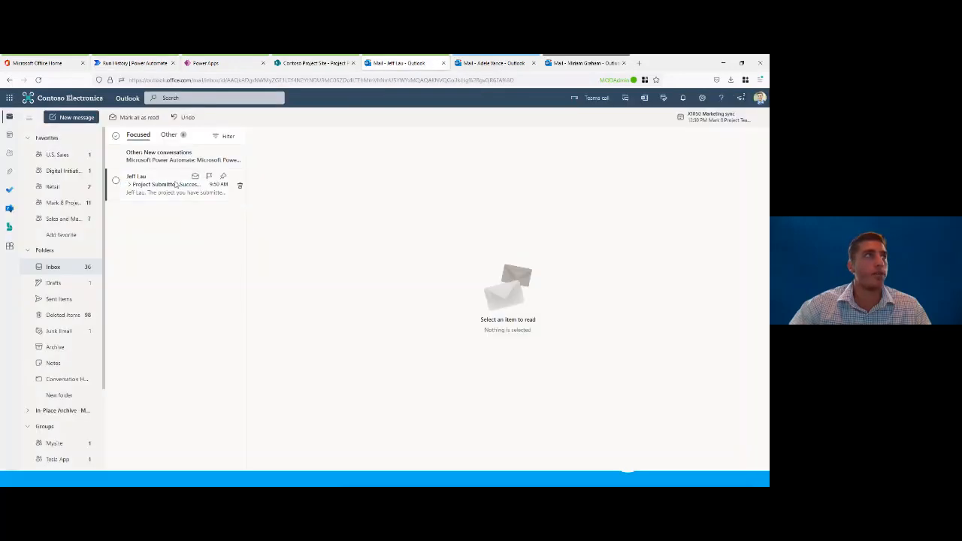
pyautogui.click(176, 184)
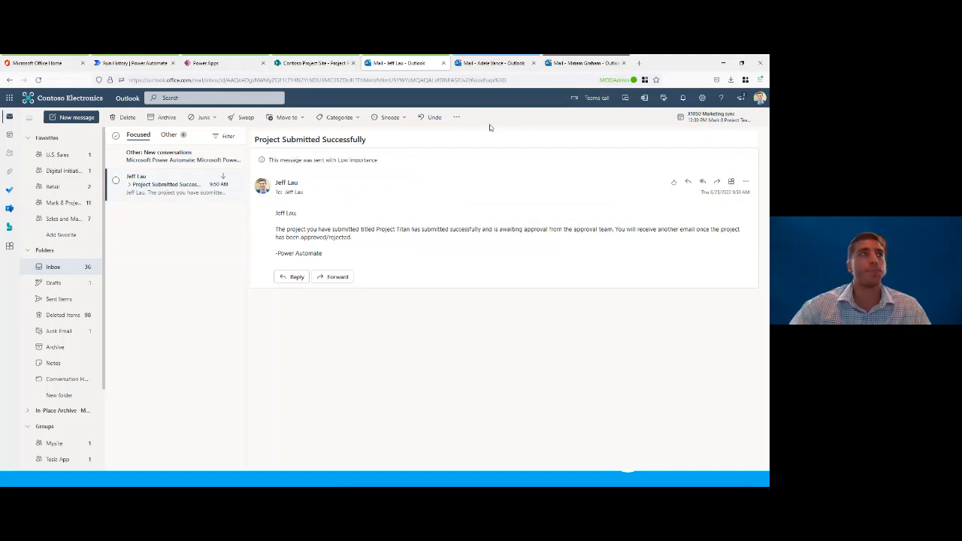
# Step: Open the New Project Proposal email in the first approver's mailbox and view its linked Project Information page, closing the page again
pyautogui.click(498, 67)
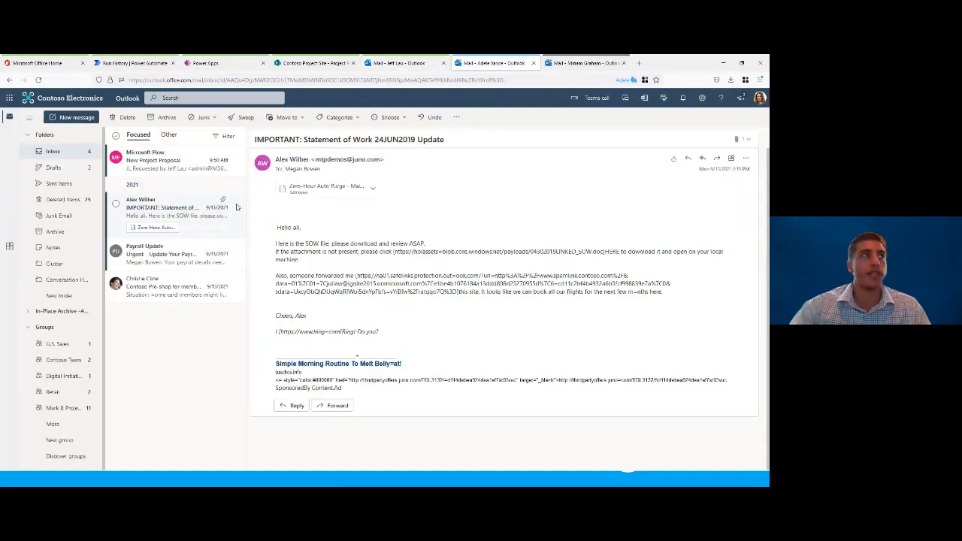
pyautogui.click(179, 155)
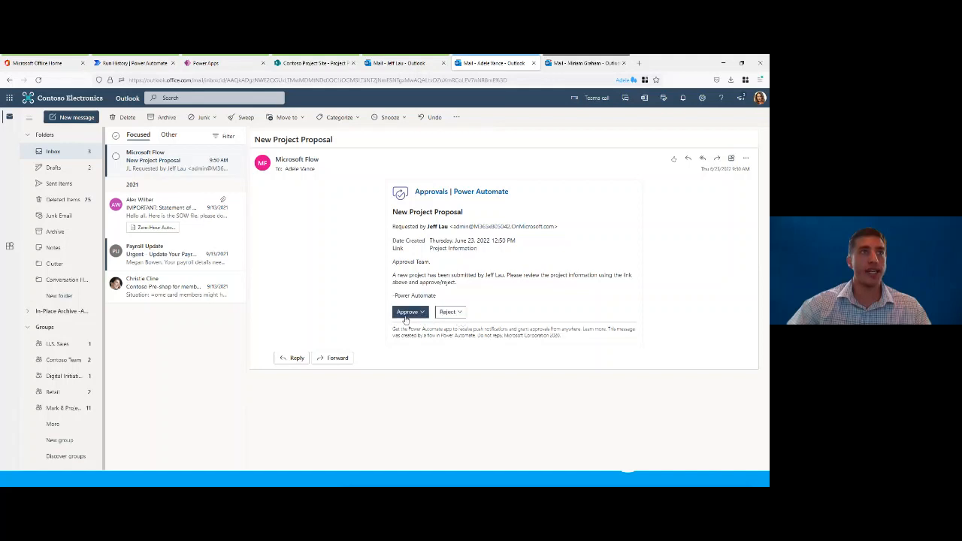
pyautogui.click(451, 250)
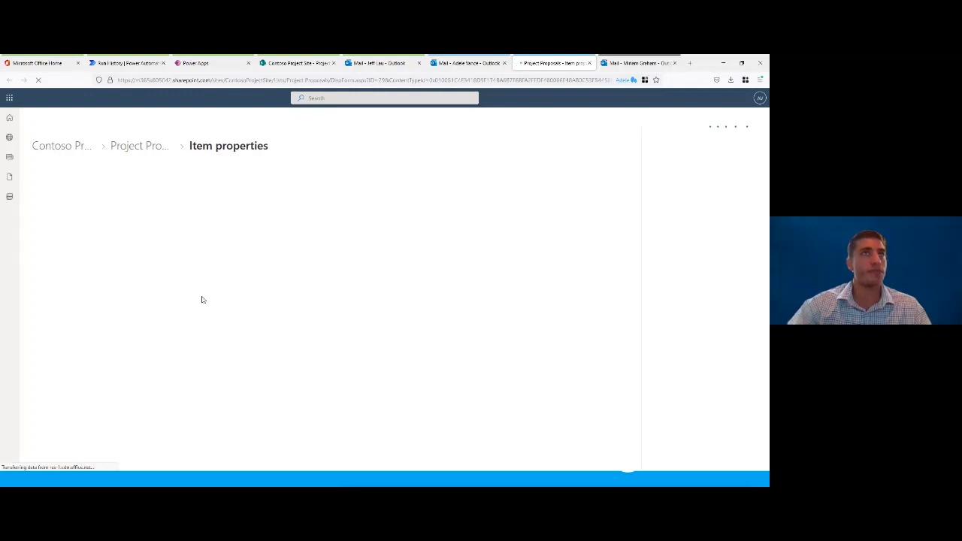
pyautogui.click(590, 63)
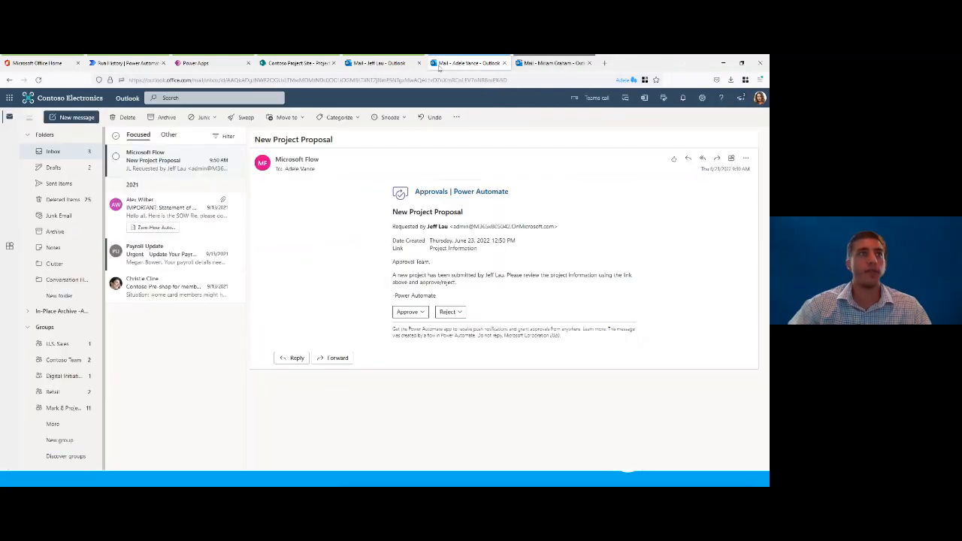
# Step: Approve the New Project Proposal request as the first approver and submit the response without comments
pyautogui.click(421, 315)
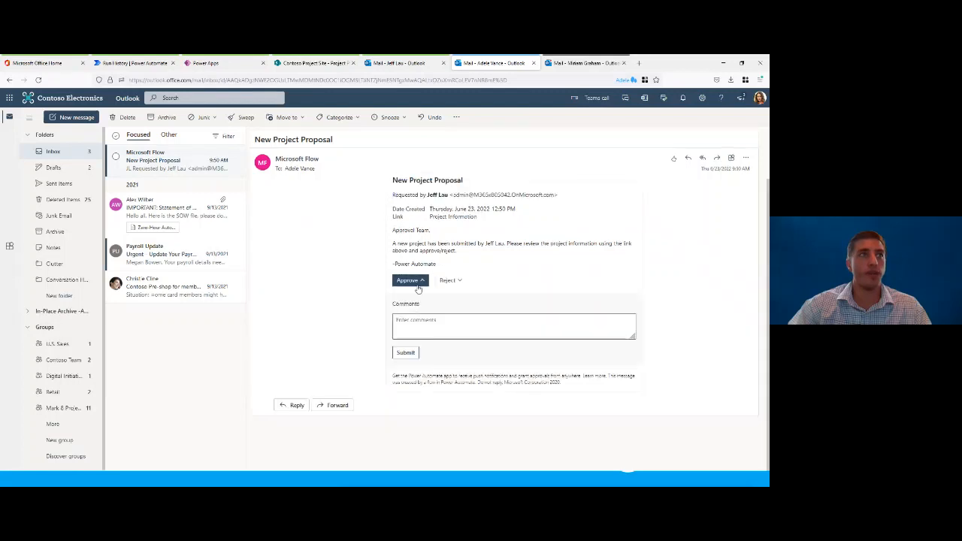
pyautogui.click(421, 323)
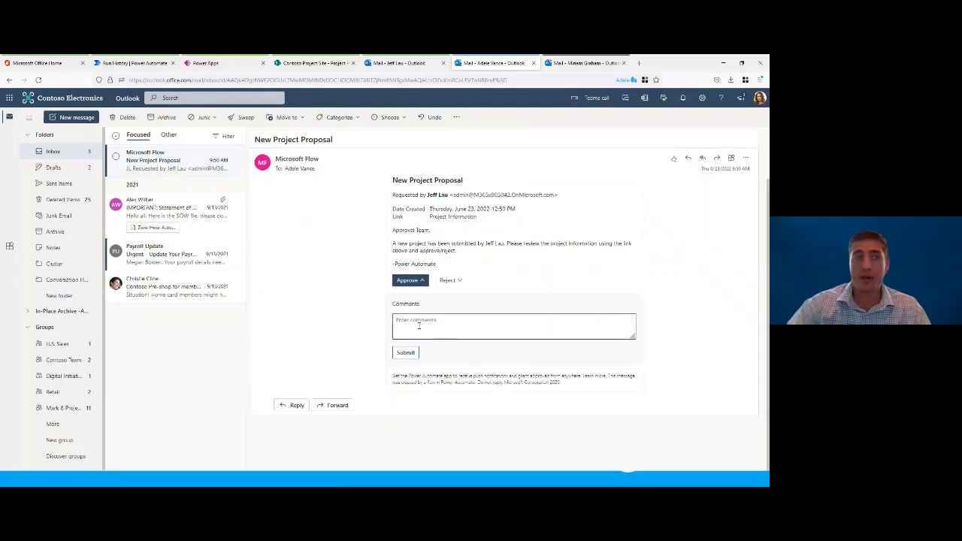
pyautogui.click(406, 353)
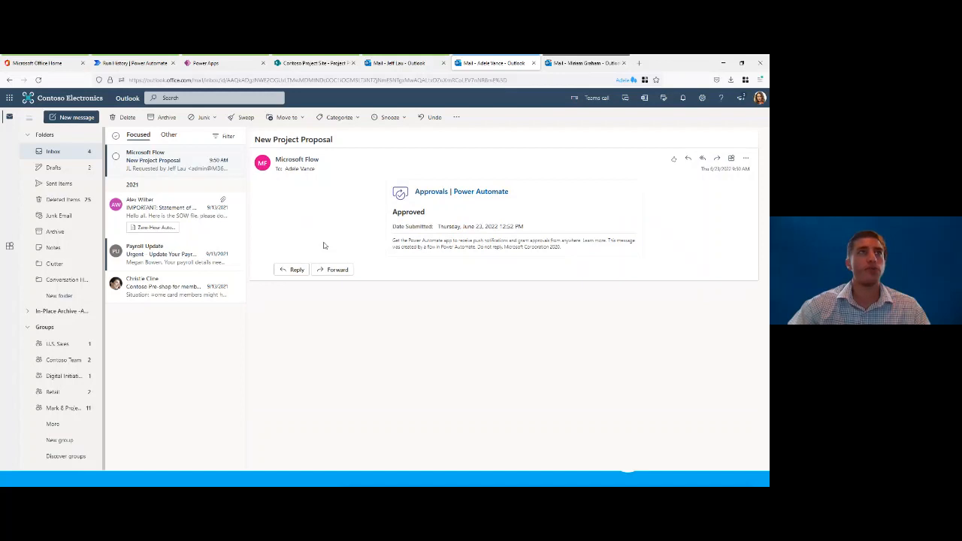
# Step: Open the New Project Proposal email in the second approver's mailbox and submit an approval without comments
pyautogui.click(586, 64)
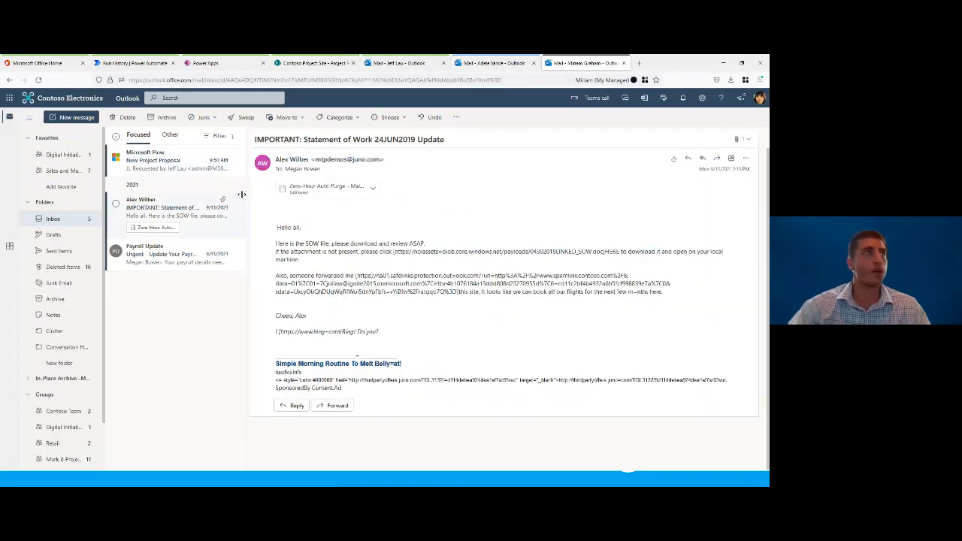
pyautogui.click(184, 160)
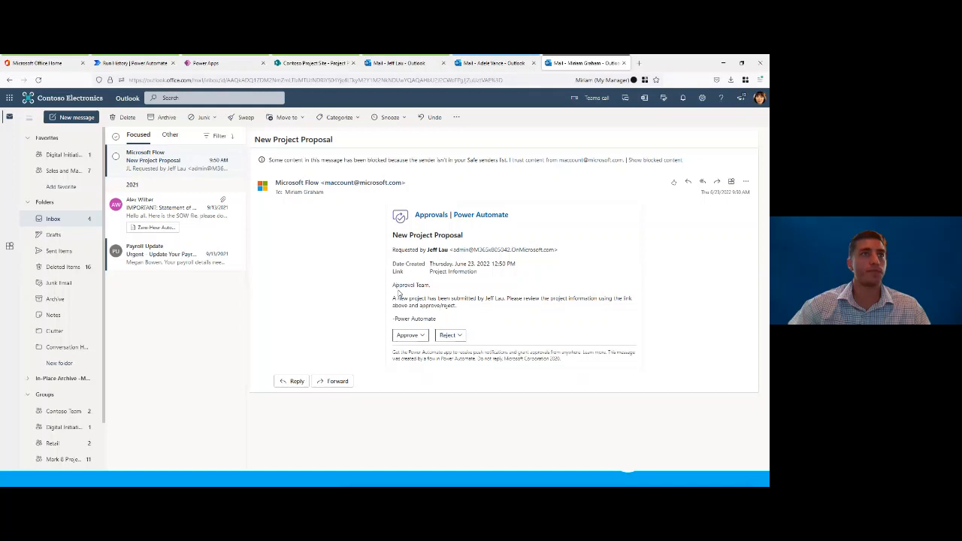
pyautogui.click(409, 335)
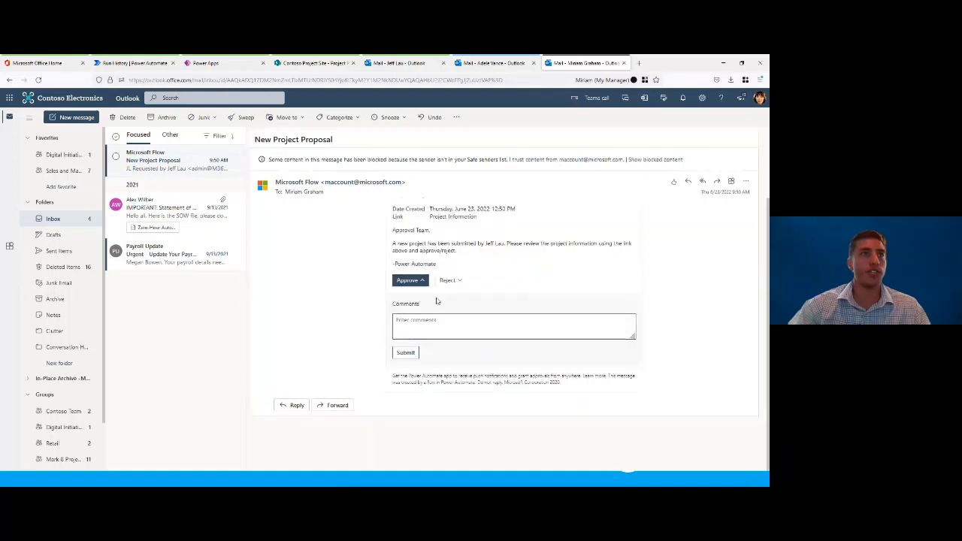
pyautogui.click(405, 352)
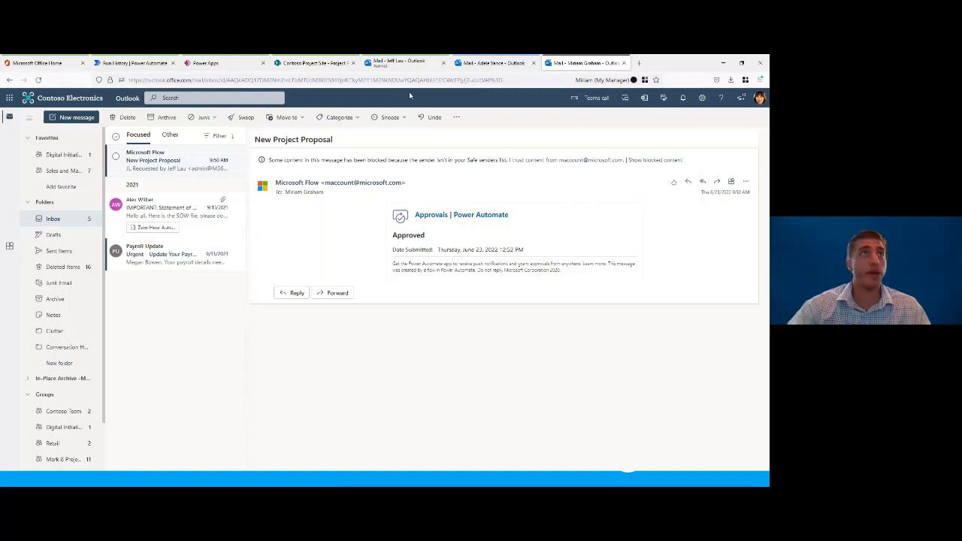
# Step: Read the Project Approved email in the commercial manager's mailbox
pyautogui.click(410, 66)
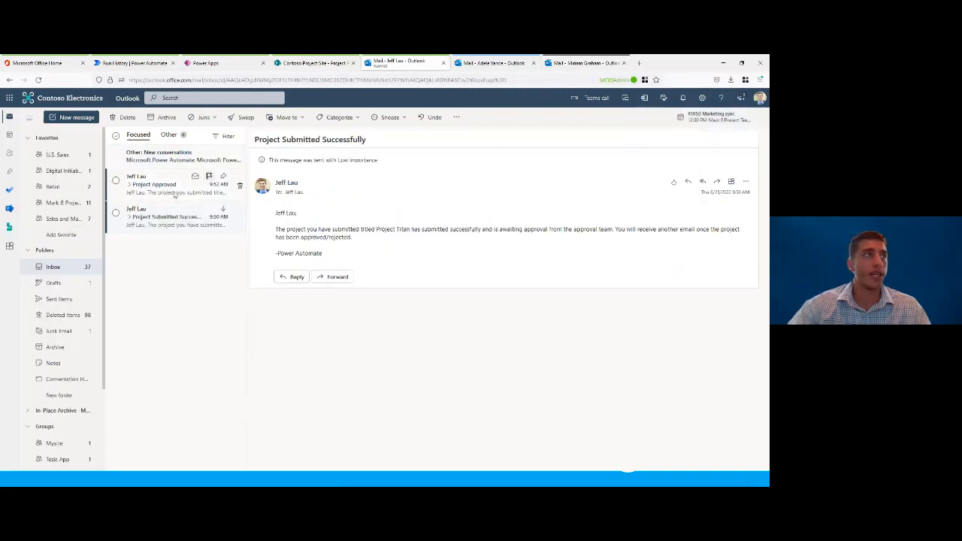
pyautogui.click(166, 185)
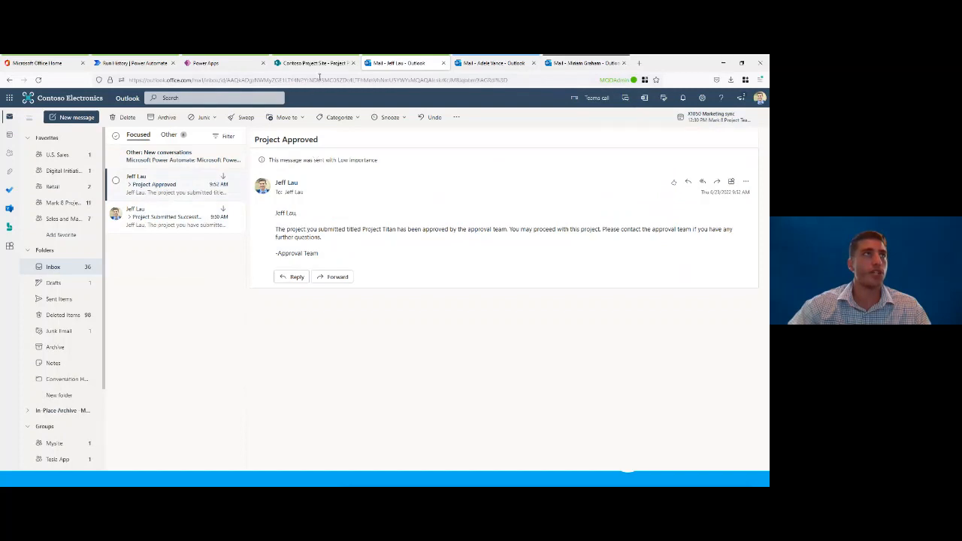
# Step: Check Project Titan's status in the Project Proposals list and examine the Condition branches of the completed flow run
pyautogui.click(314, 63)
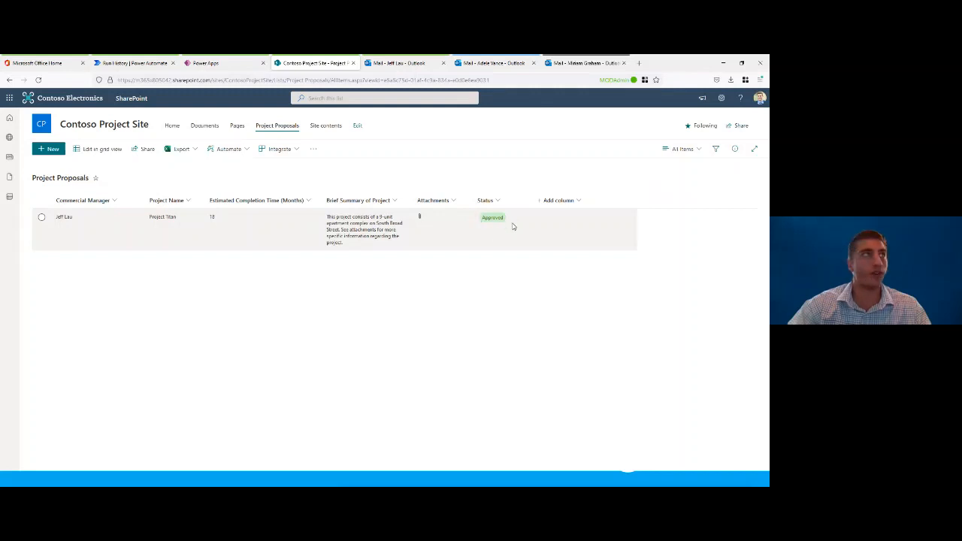
pyautogui.click(151, 65)
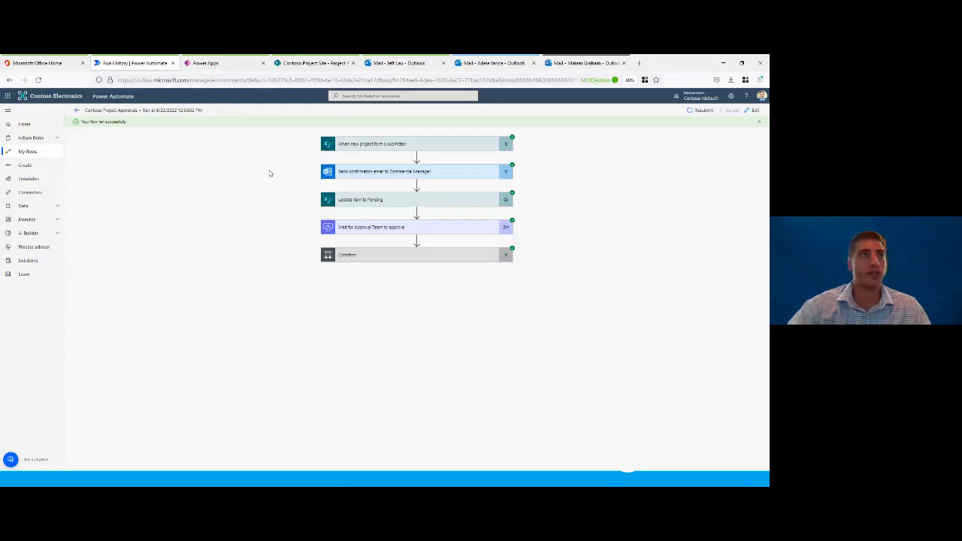
pyautogui.click(376, 257)
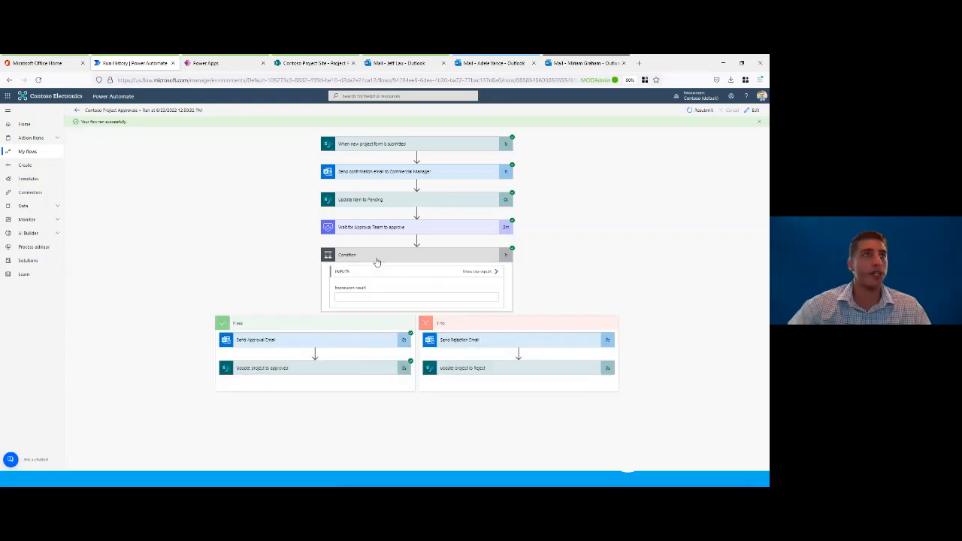
pyautogui.click(377, 259)
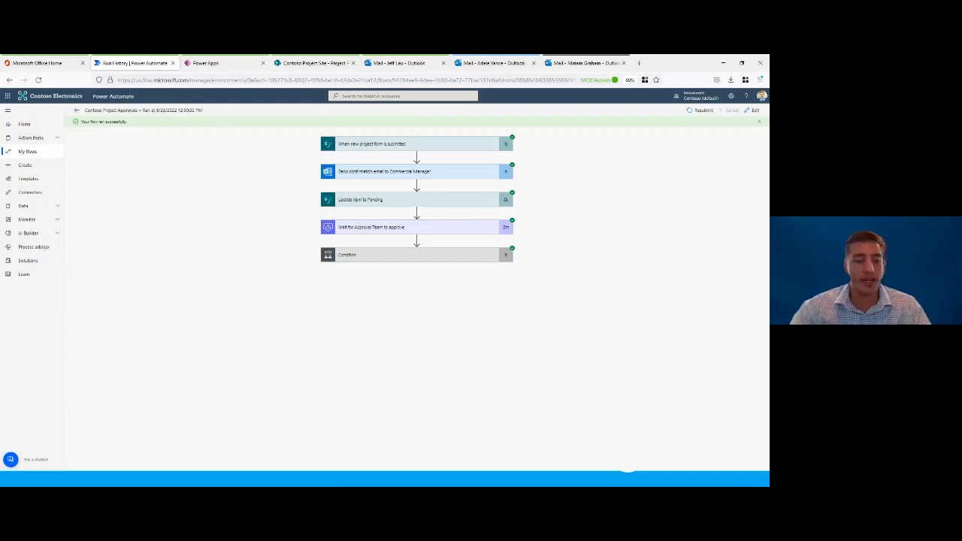
# Step: Switch to the PowerPoint slide show and advance from the Form Fields slide to the Q & A slide
pyautogui.click(67, 479)
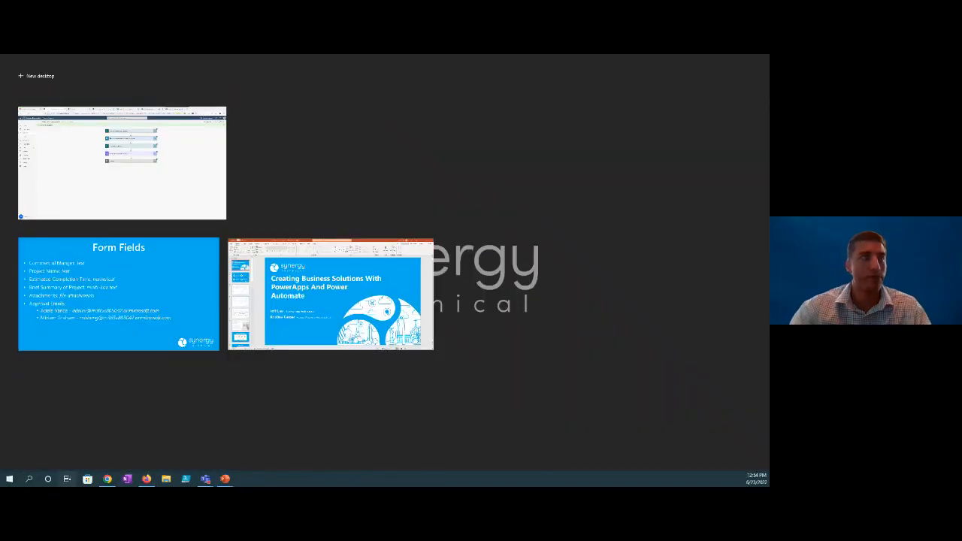
pyautogui.click(144, 281)
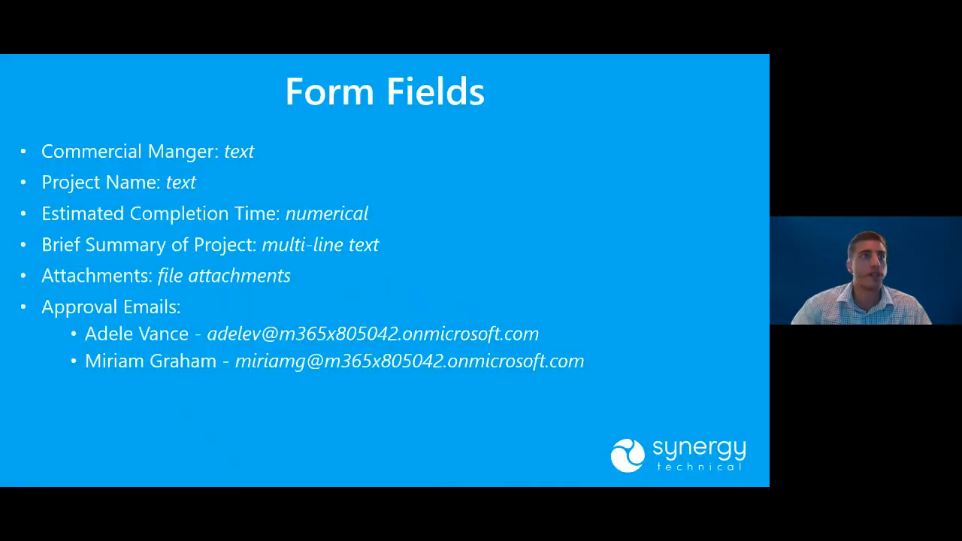
pyautogui.press('Right')
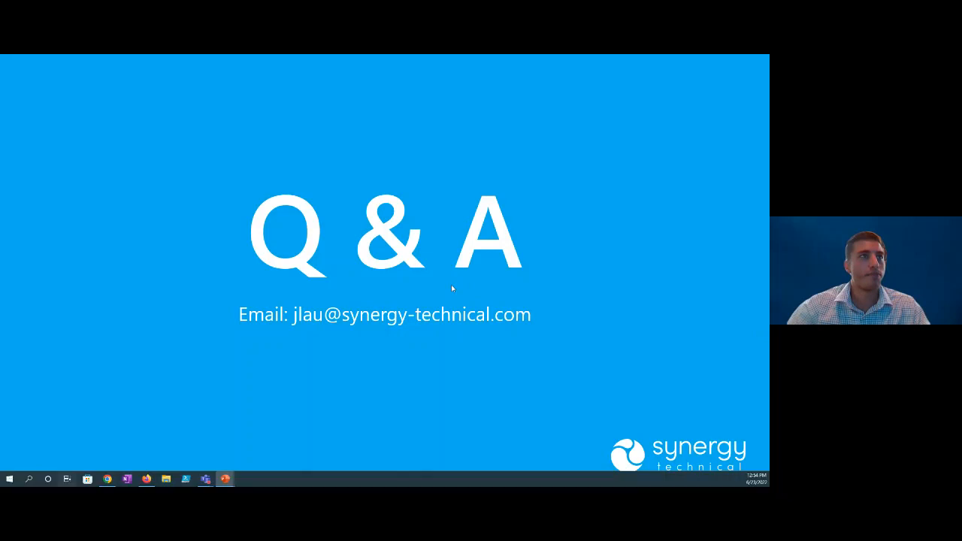
# Step: Return to Power Apps in Firefox and save the app to the cloud as Contoso Project Form
pyautogui.press('super+Tab')
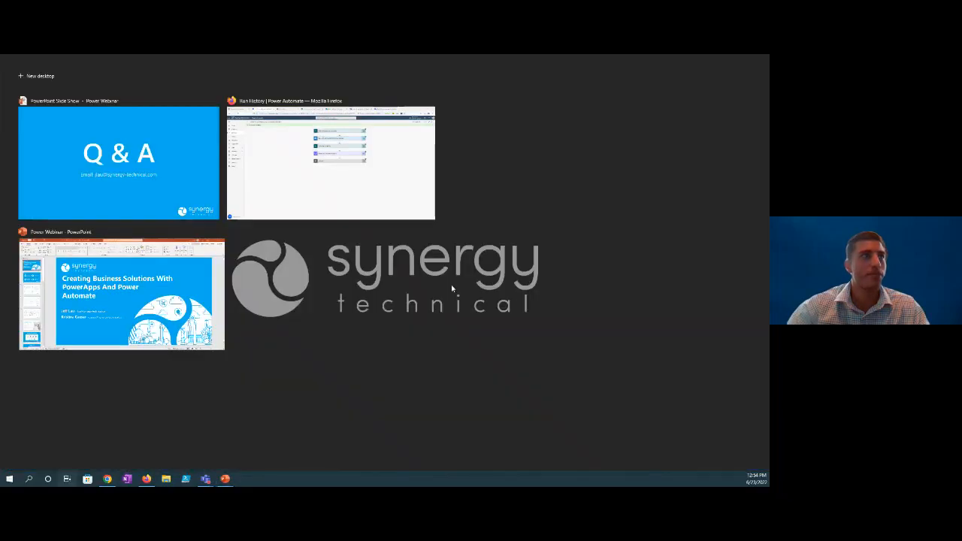
pyautogui.click(359, 179)
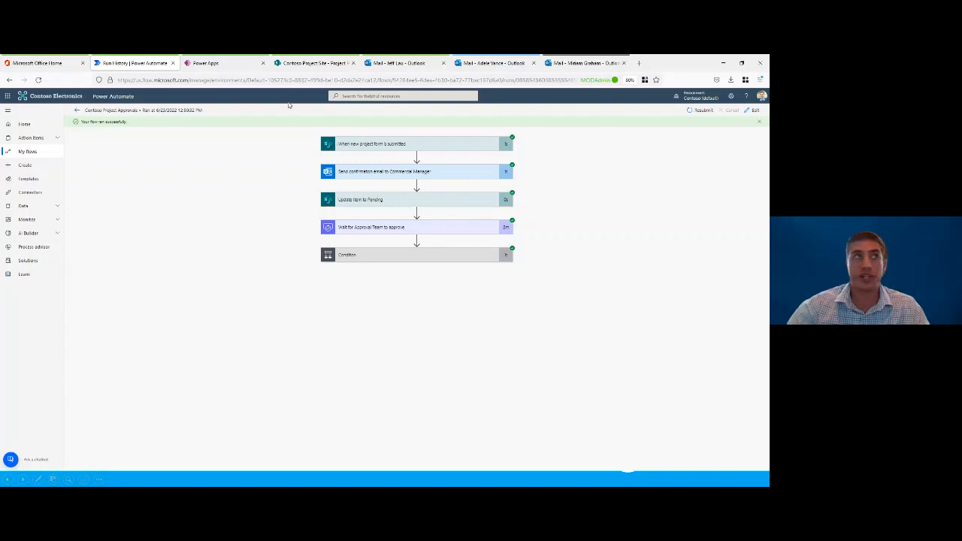
pyautogui.click(238, 68)
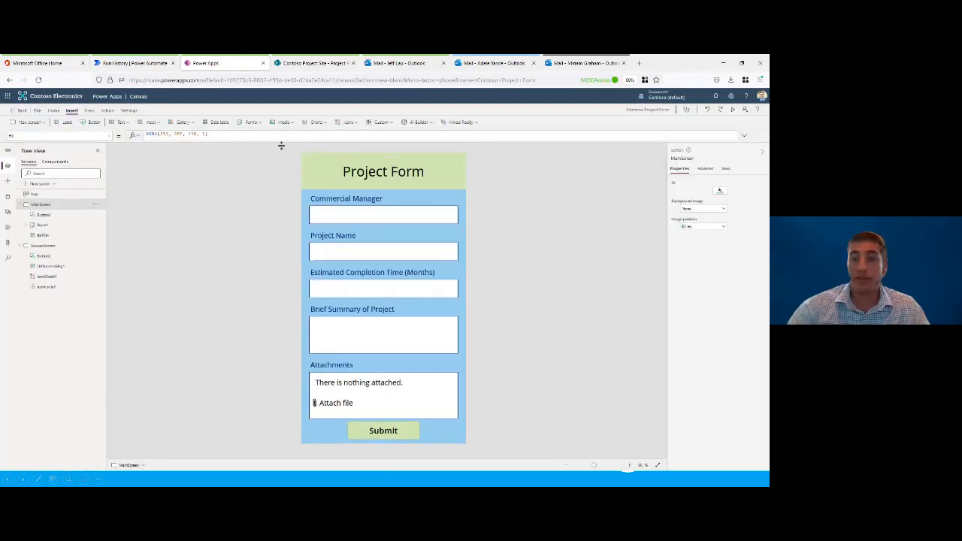
pyautogui.click(35, 111)
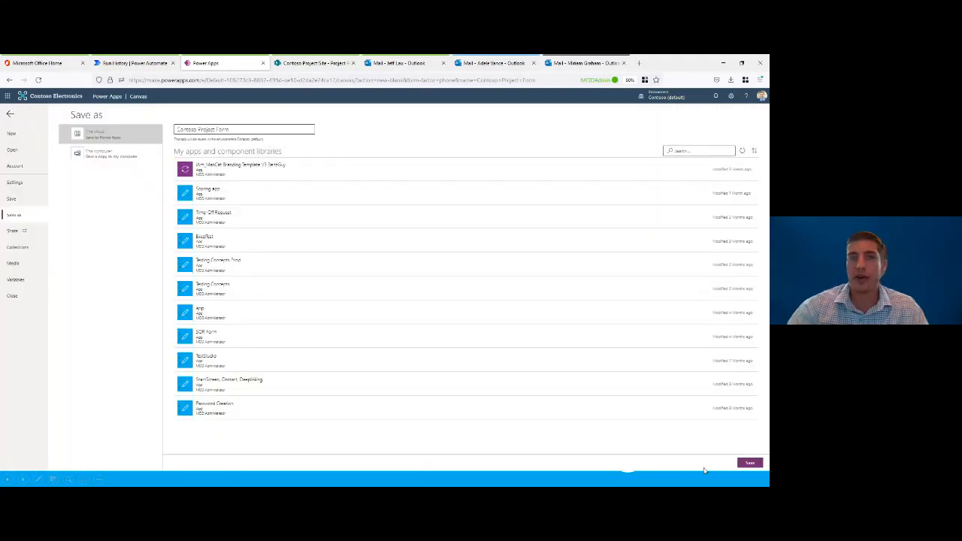
pyautogui.click(749, 462)
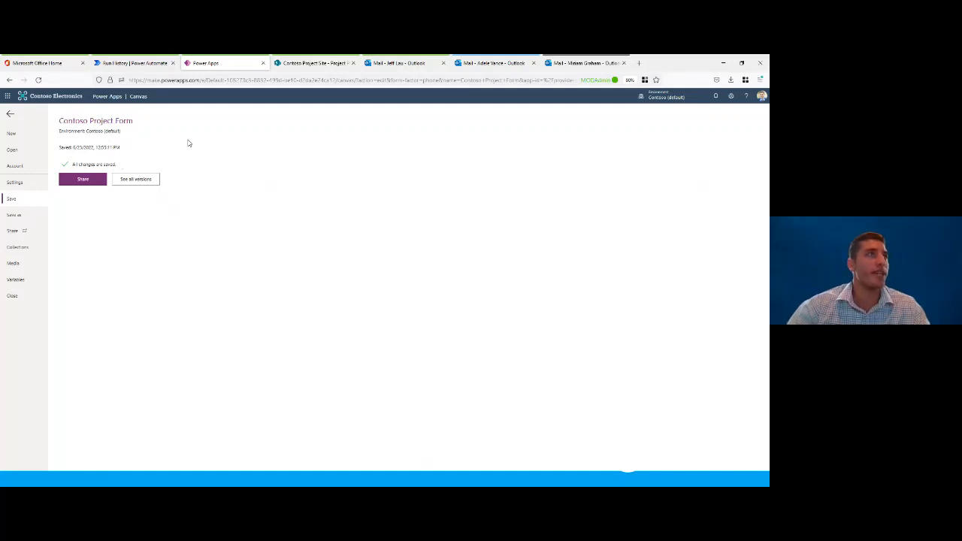
# Step: Leave the app editor for the sharing settings of Contoso Project Form and close them without sharing
pyautogui.click(84, 182)
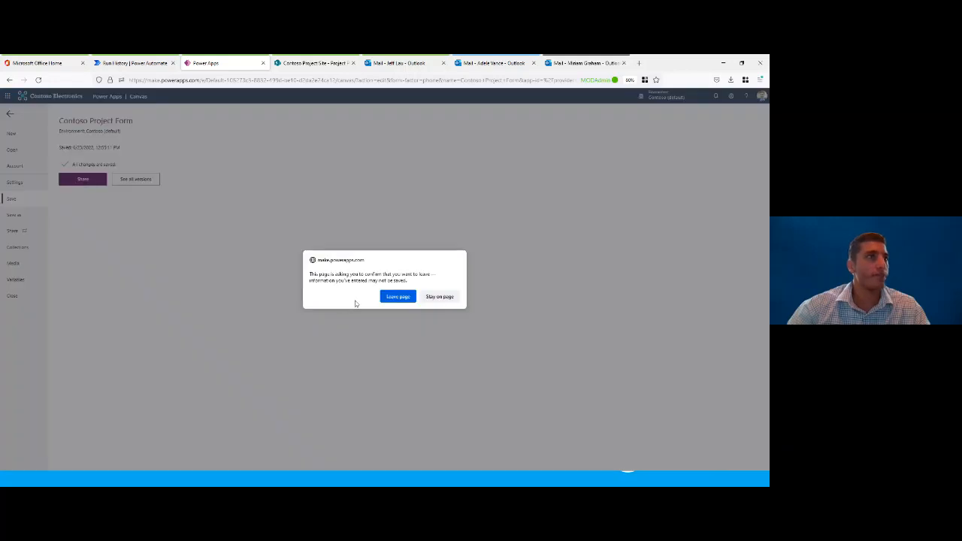
pyautogui.click(428, 297)
pyautogui.click(85, 180)
pyautogui.click(398, 296)
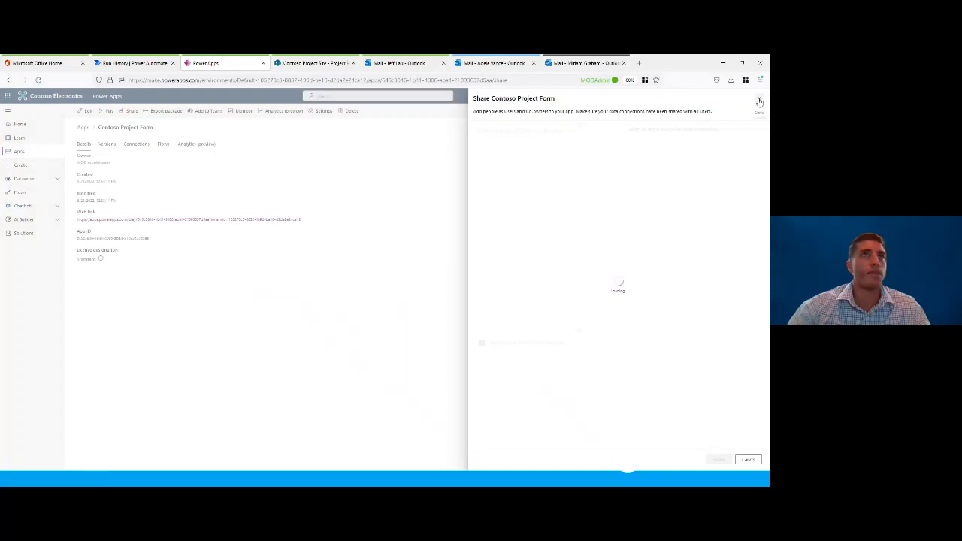
pyautogui.click(759, 101)
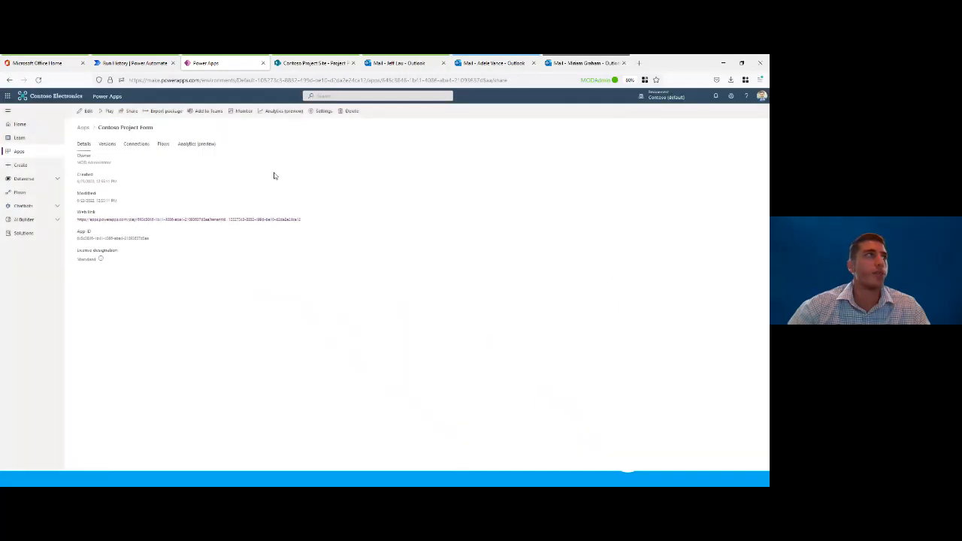
# Step: View the details of Contoso Project Form from the list of apps and highlight its web link
pyautogui.click(40, 156)
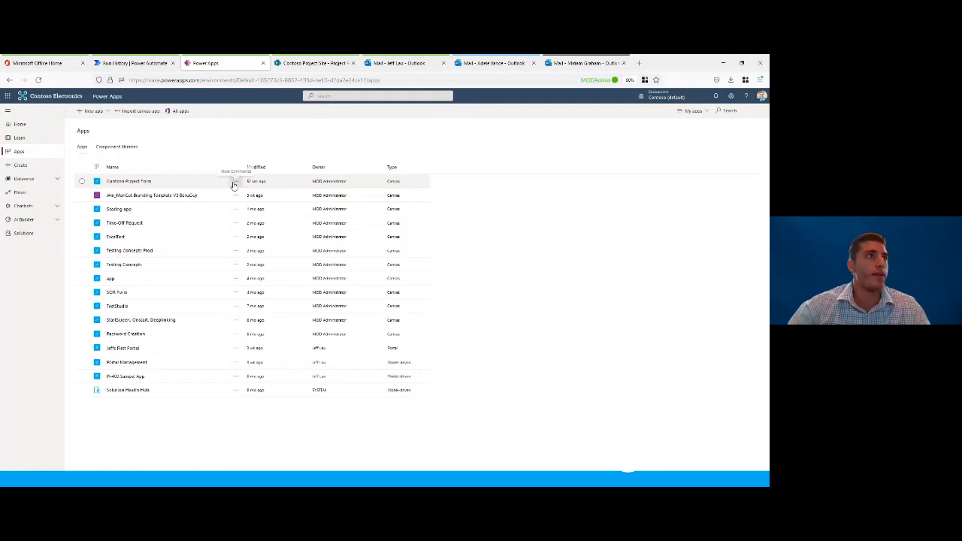
pyautogui.click(235, 182)
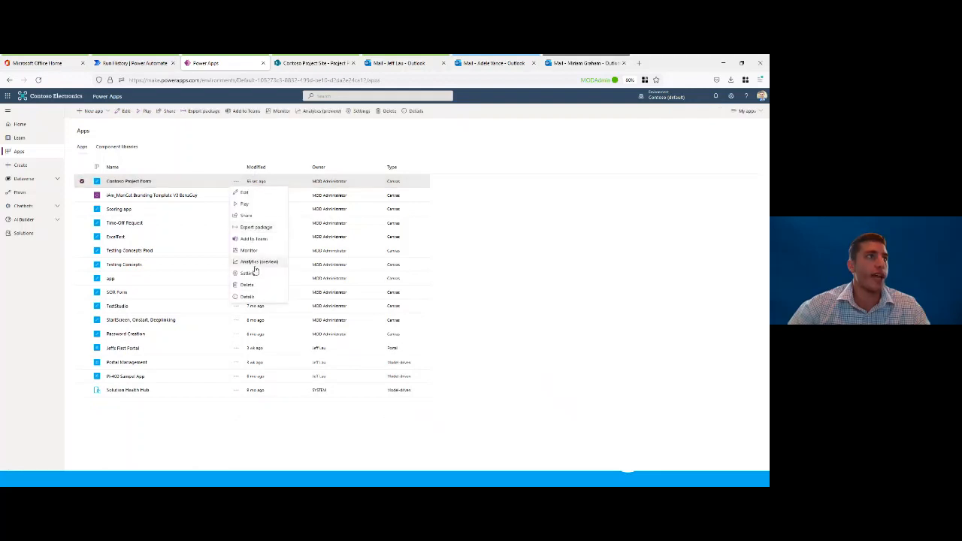
pyautogui.click(248, 298)
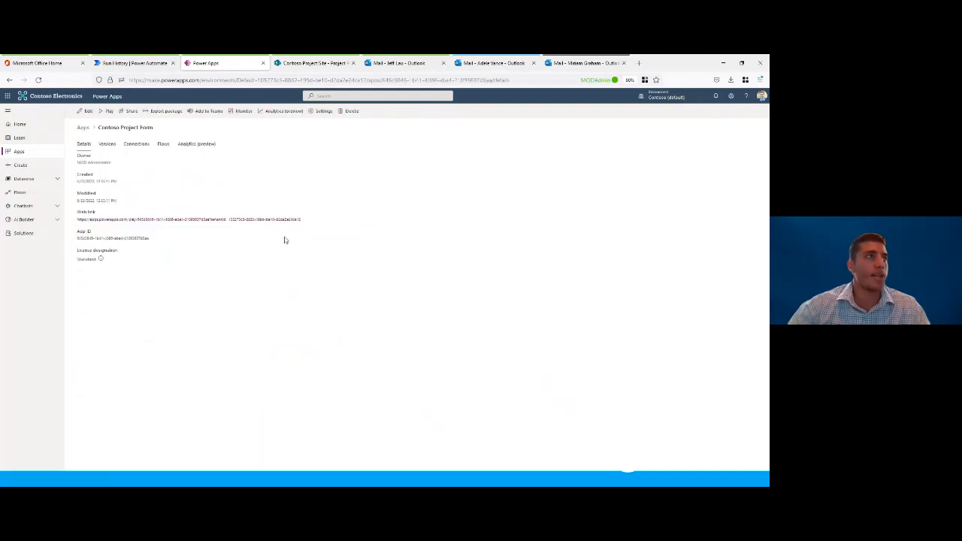
pyautogui.moveTo(303, 223); pyautogui.dragTo(76, 225)
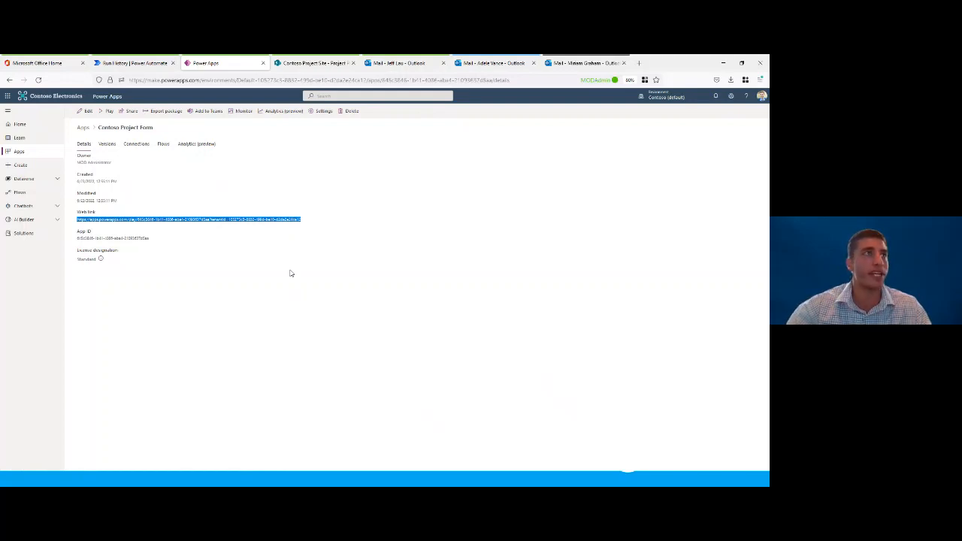
pyautogui.click(210, 180)
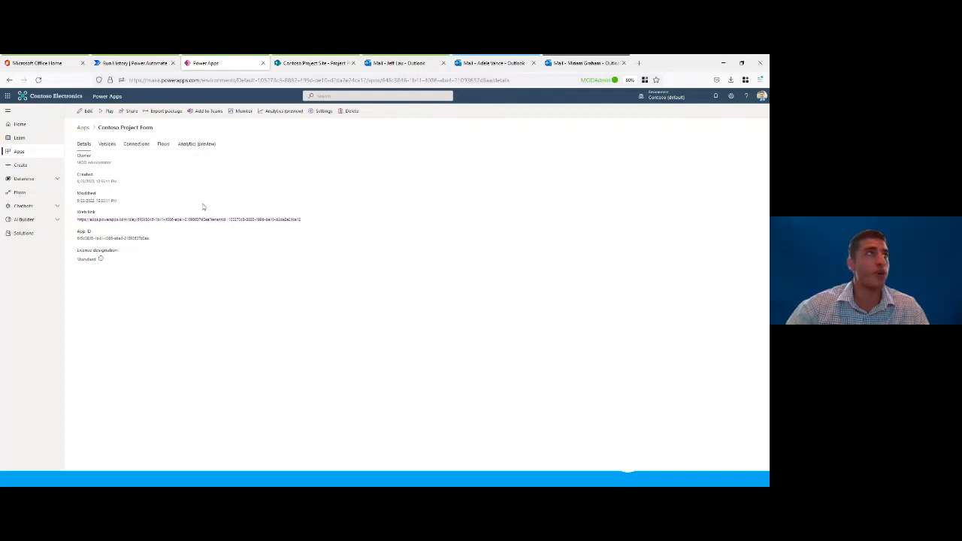
# Step: Add an individual user to the sharing list of Contoso Project Form, toggle the Co-owner option on and off, and remove the user
pyautogui.click(130, 113)
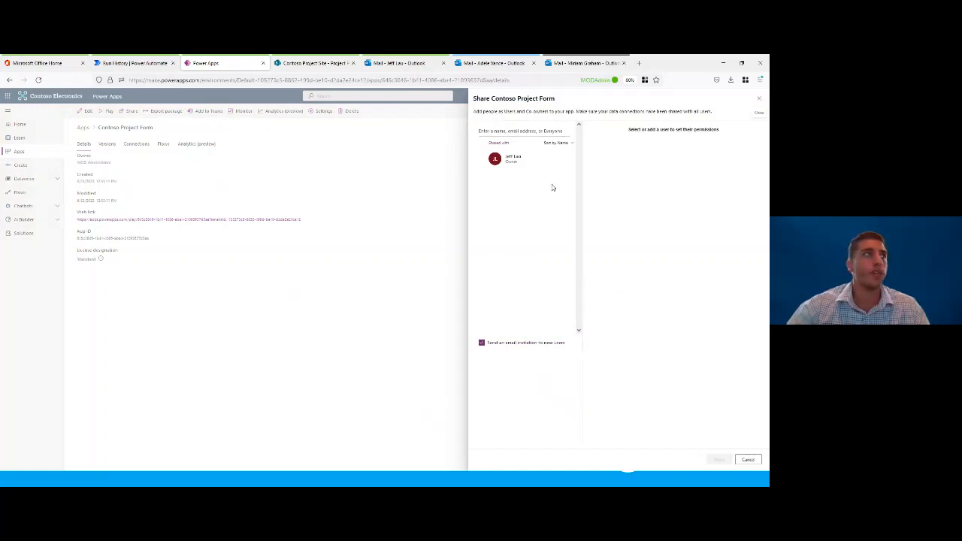
pyautogui.click(758, 99)
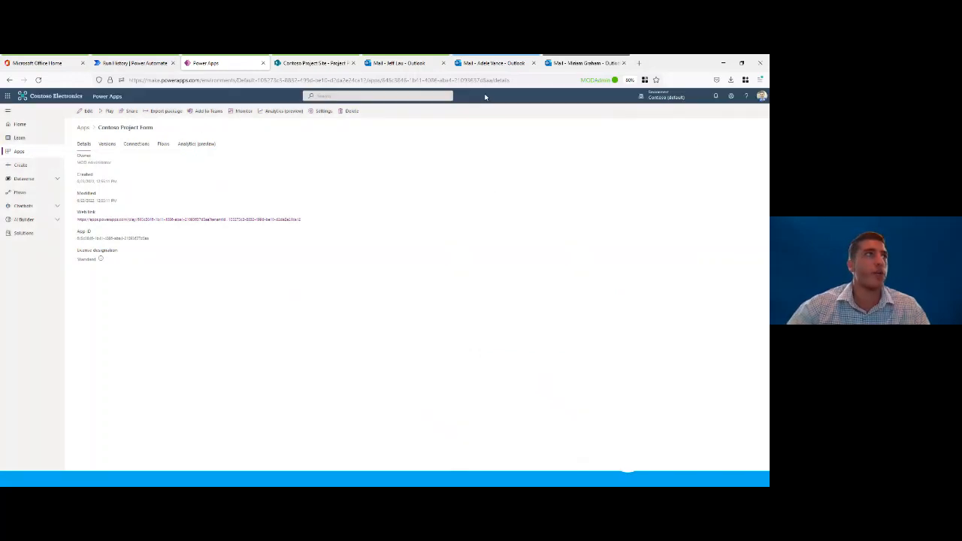
pyautogui.click(132, 112)
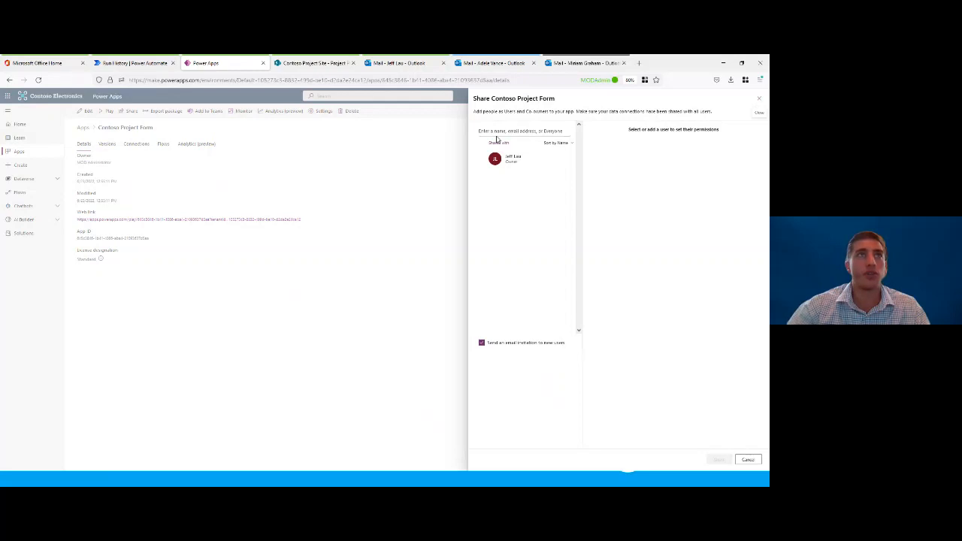
pyautogui.click(511, 131)
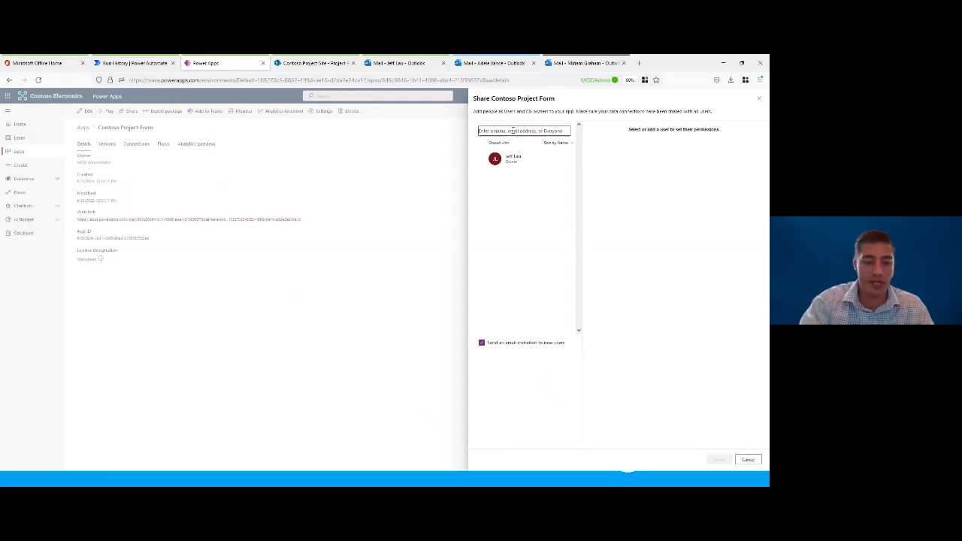
pyautogui.write('ev')
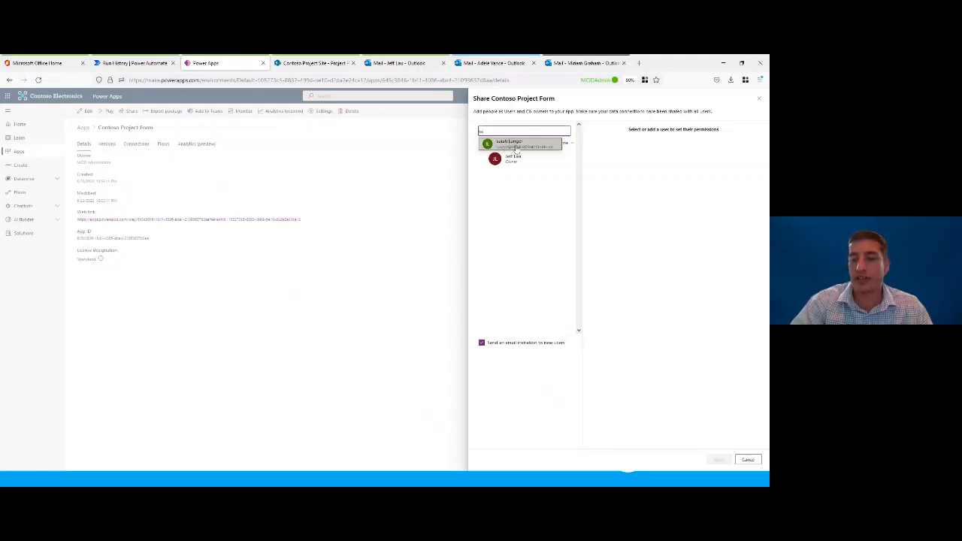
pyautogui.click(516, 145)
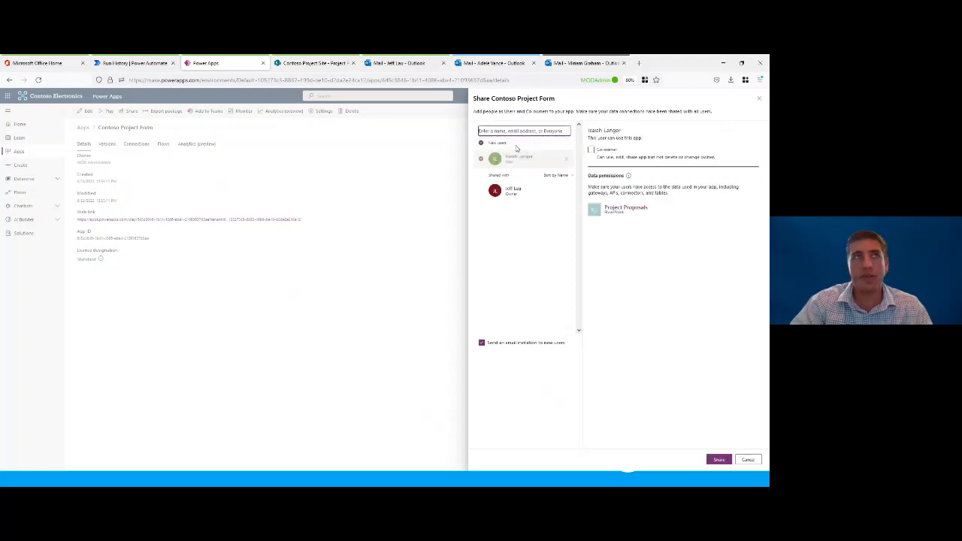
pyautogui.click(598, 152)
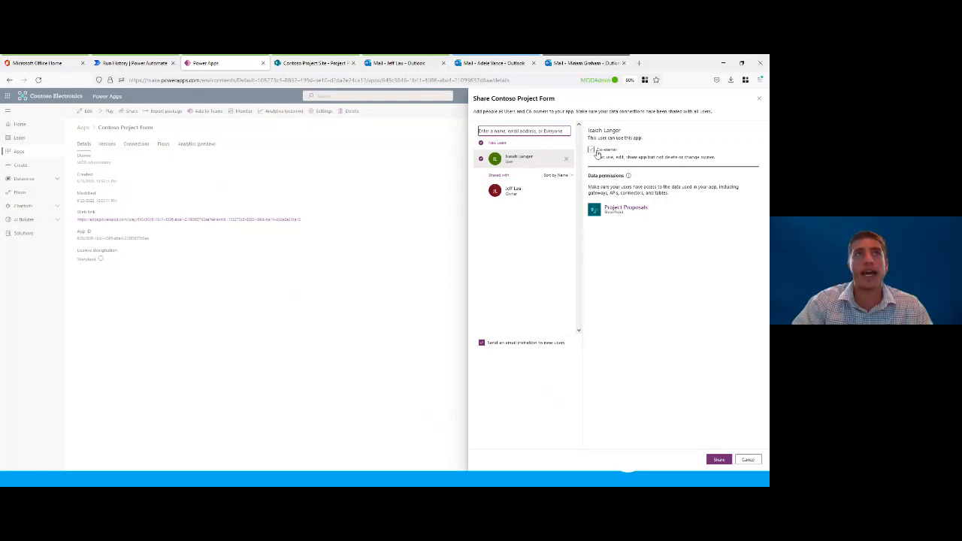
pyautogui.click(592, 152)
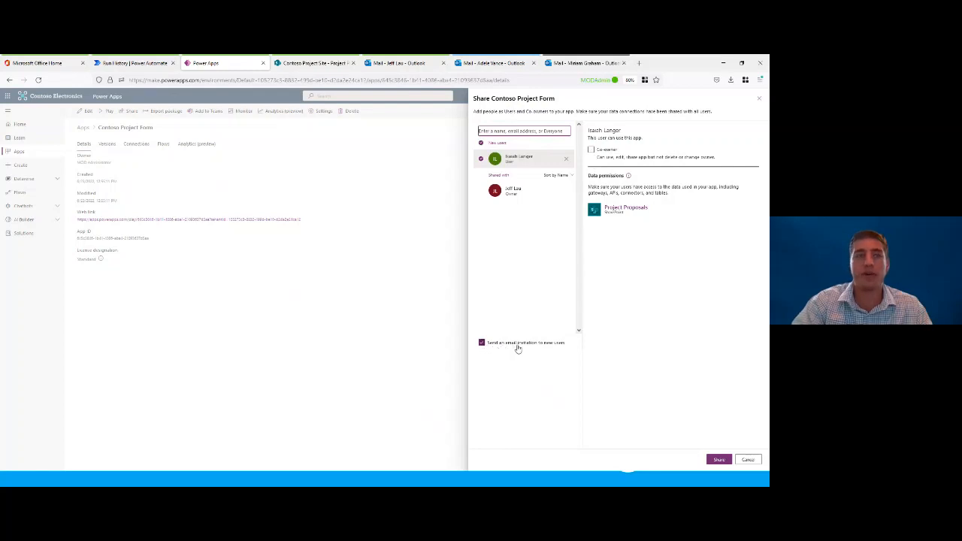
pyautogui.click(565, 160)
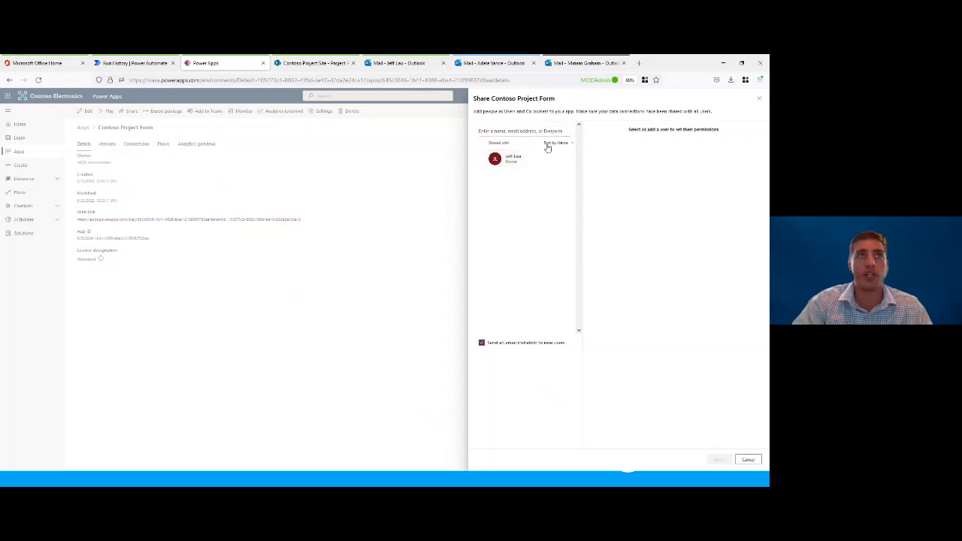
# Step: Add Everyone in Contoso to the app's sharing list, remove the entry again, and close the sharing settings without sharing
pyautogui.click(539, 131)
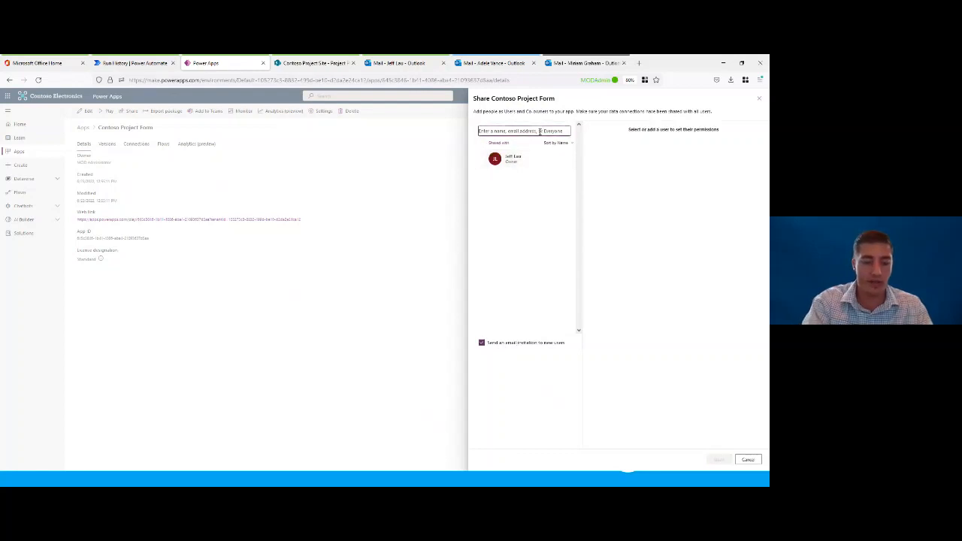
pyautogui.write('Grady')
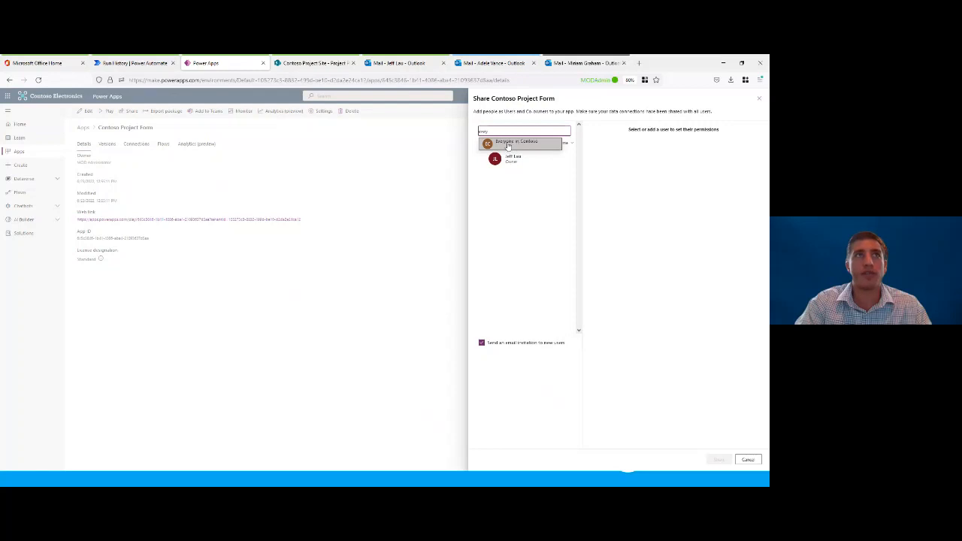
pyautogui.click(520, 144)
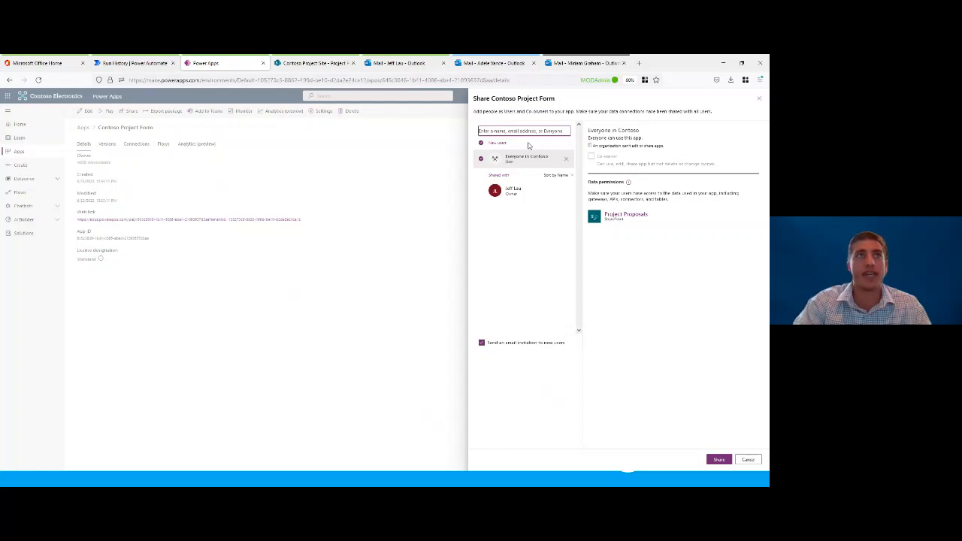
pyautogui.click(566, 158)
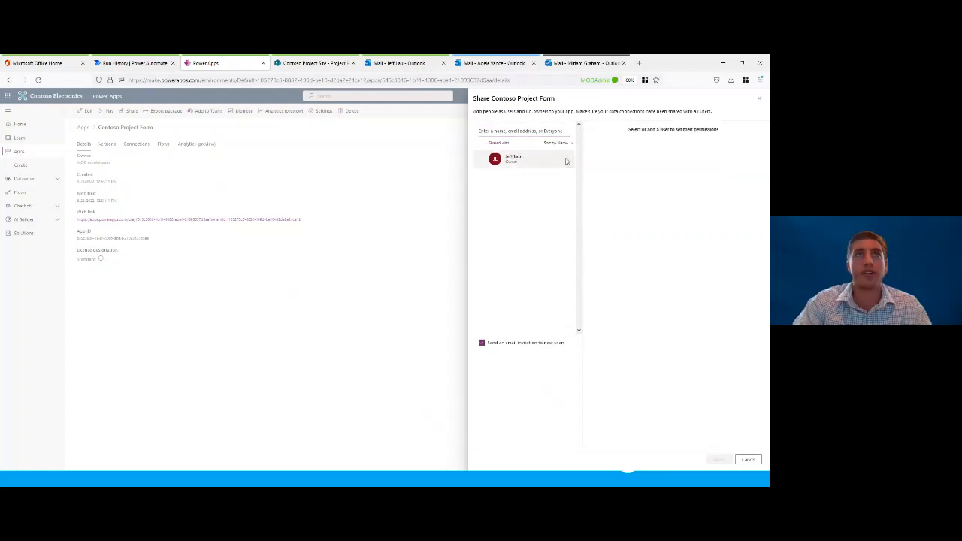
pyautogui.click(759, 101)
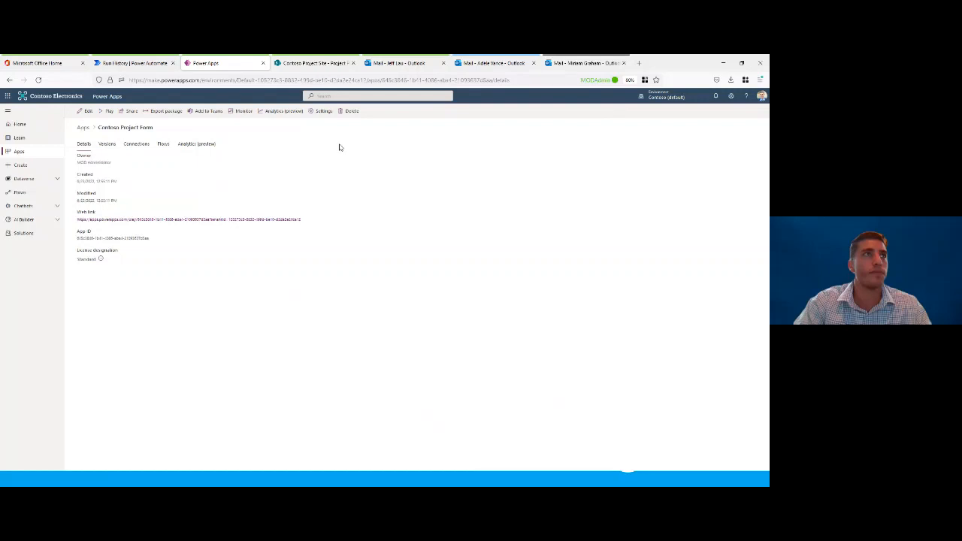